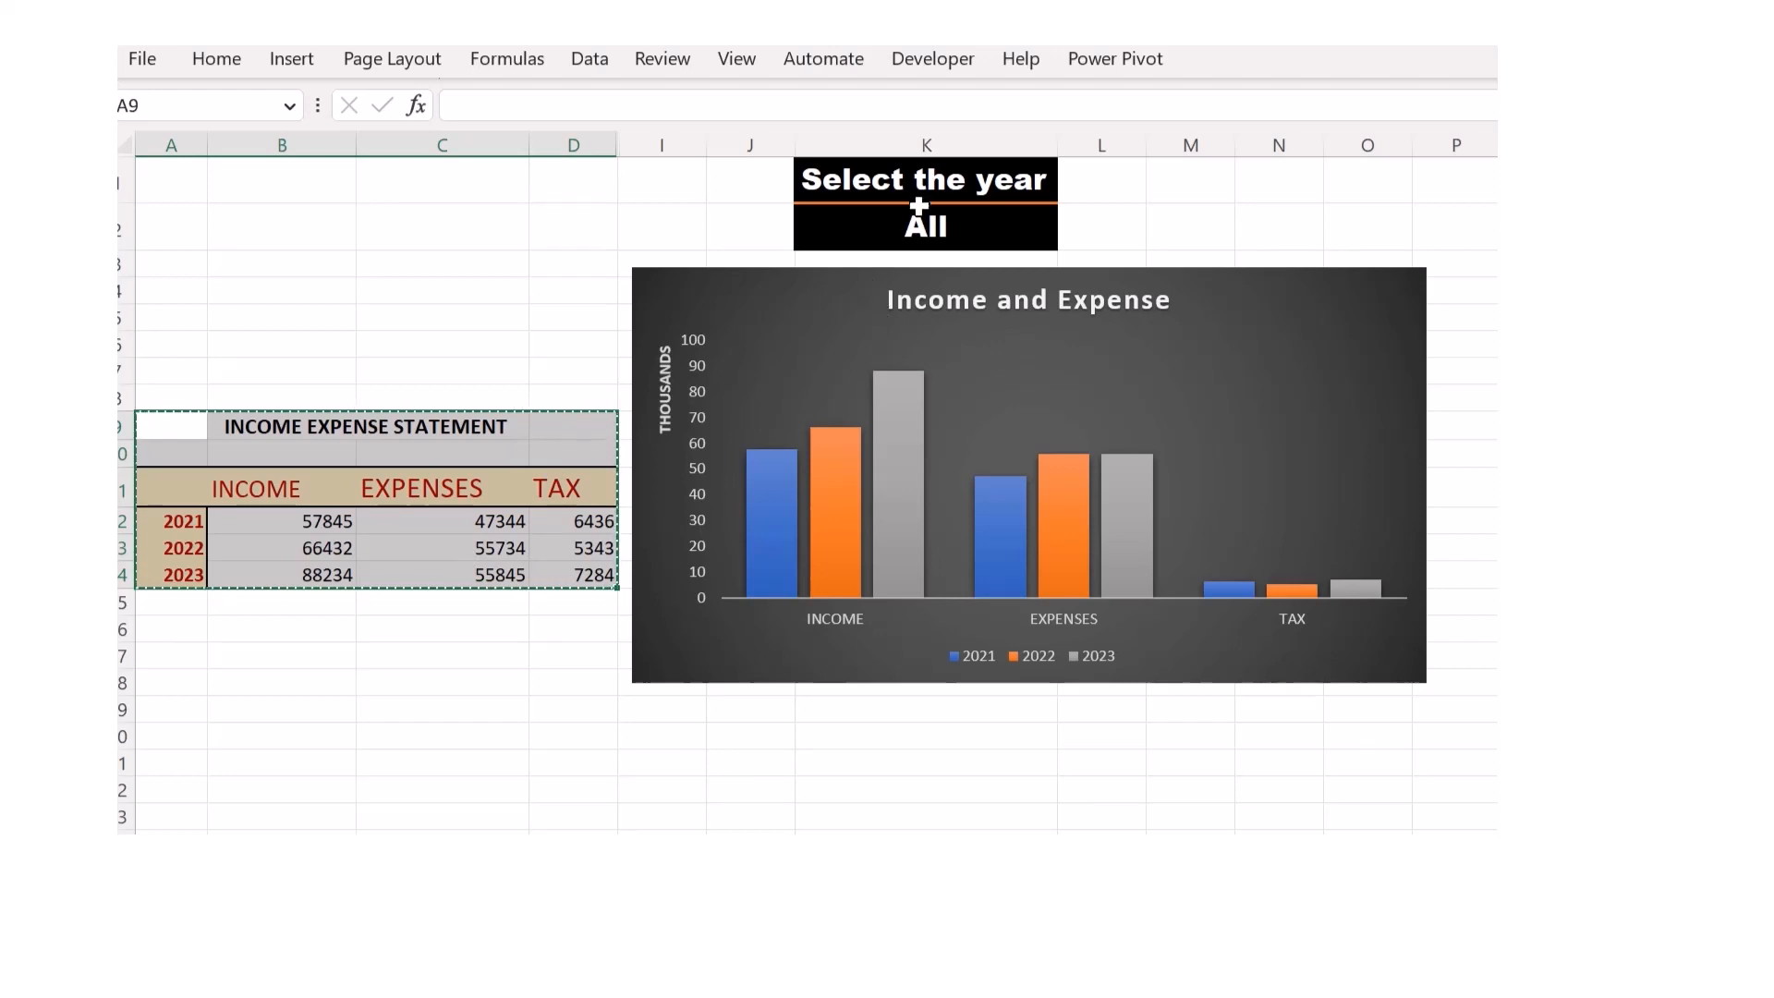
- Preview the finished dynamic chart by setting the year selector in K2 to 2021, 2022, 2023 and back to All
{"action": "left_click", "coordinate": [1025, 226]}
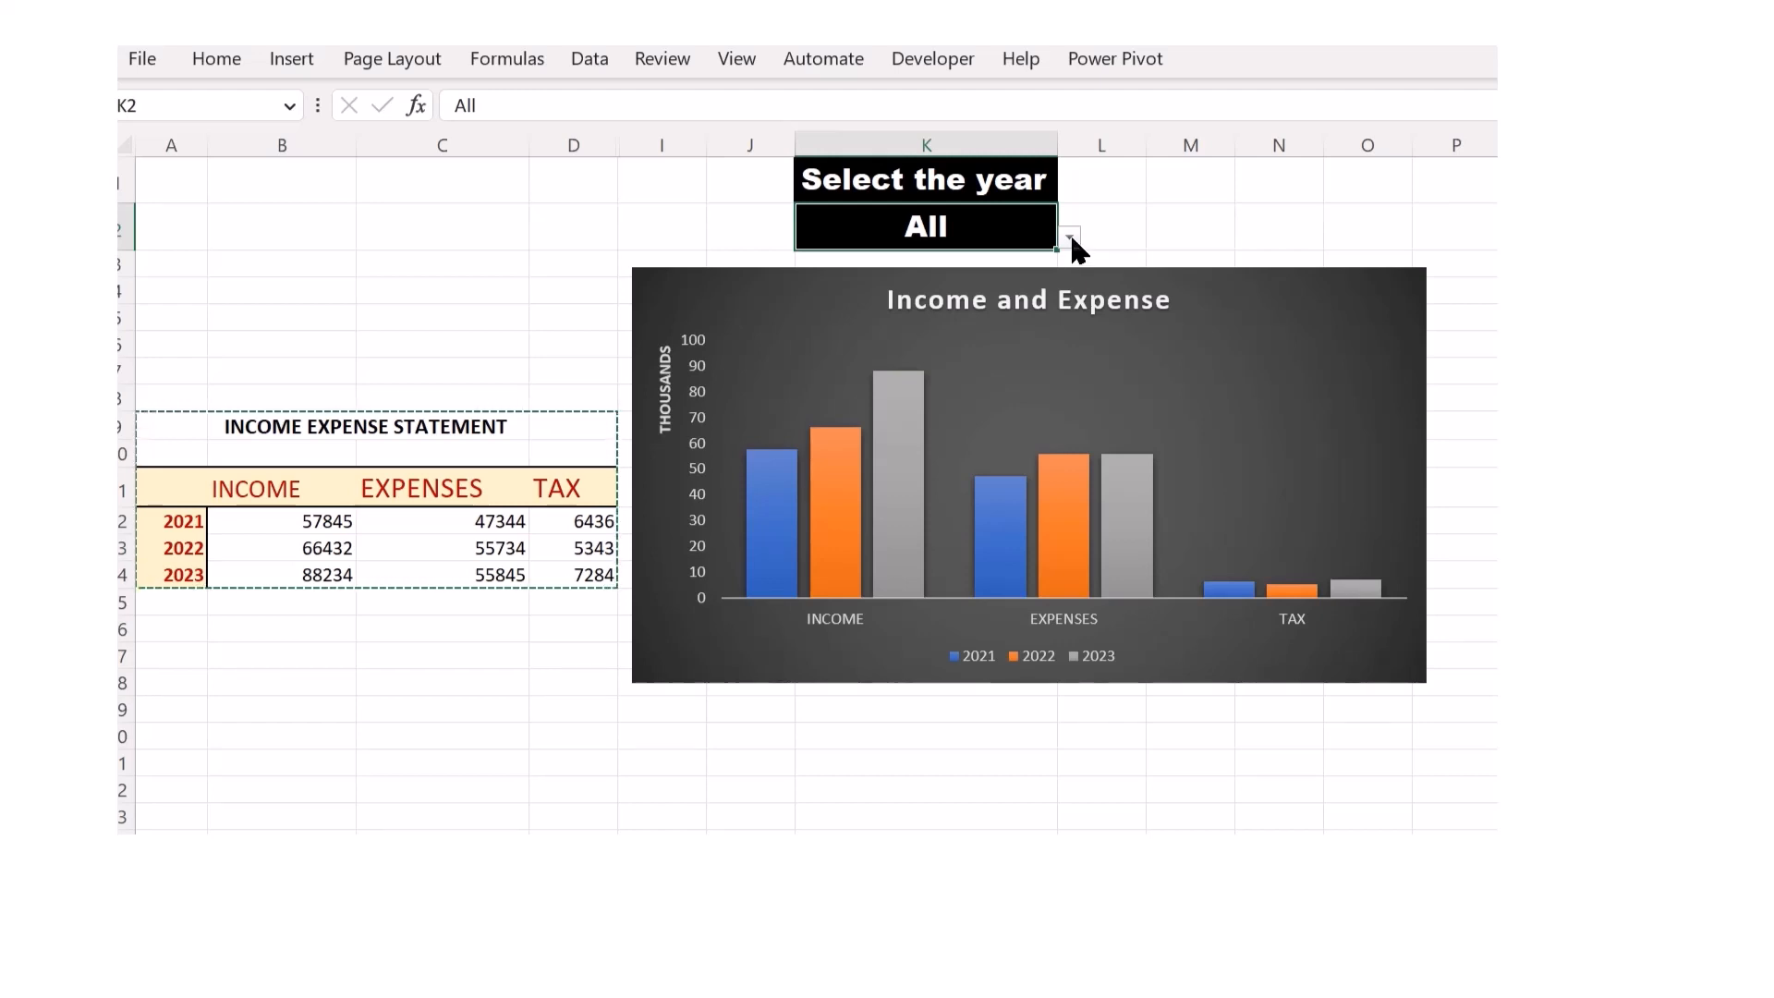
{"action": "mouse_move", "coordinate": [836, 528]}
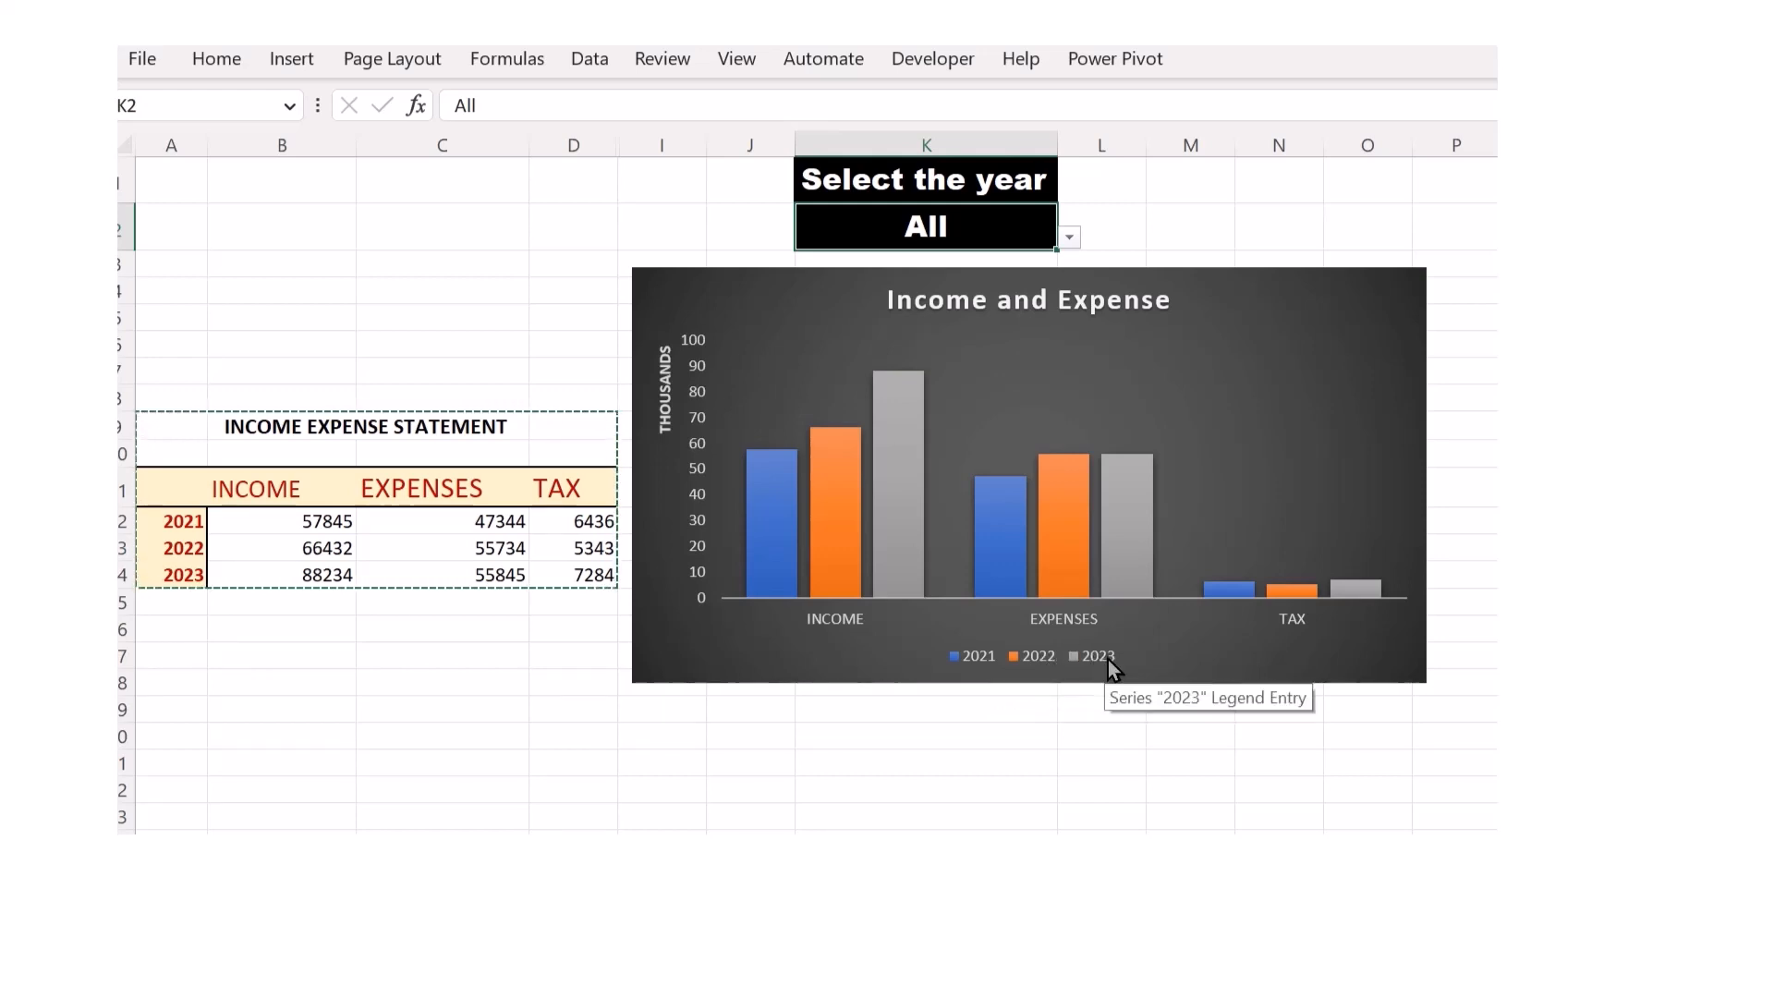
{"action": "left_click", "coordinate": [1069, 237]}
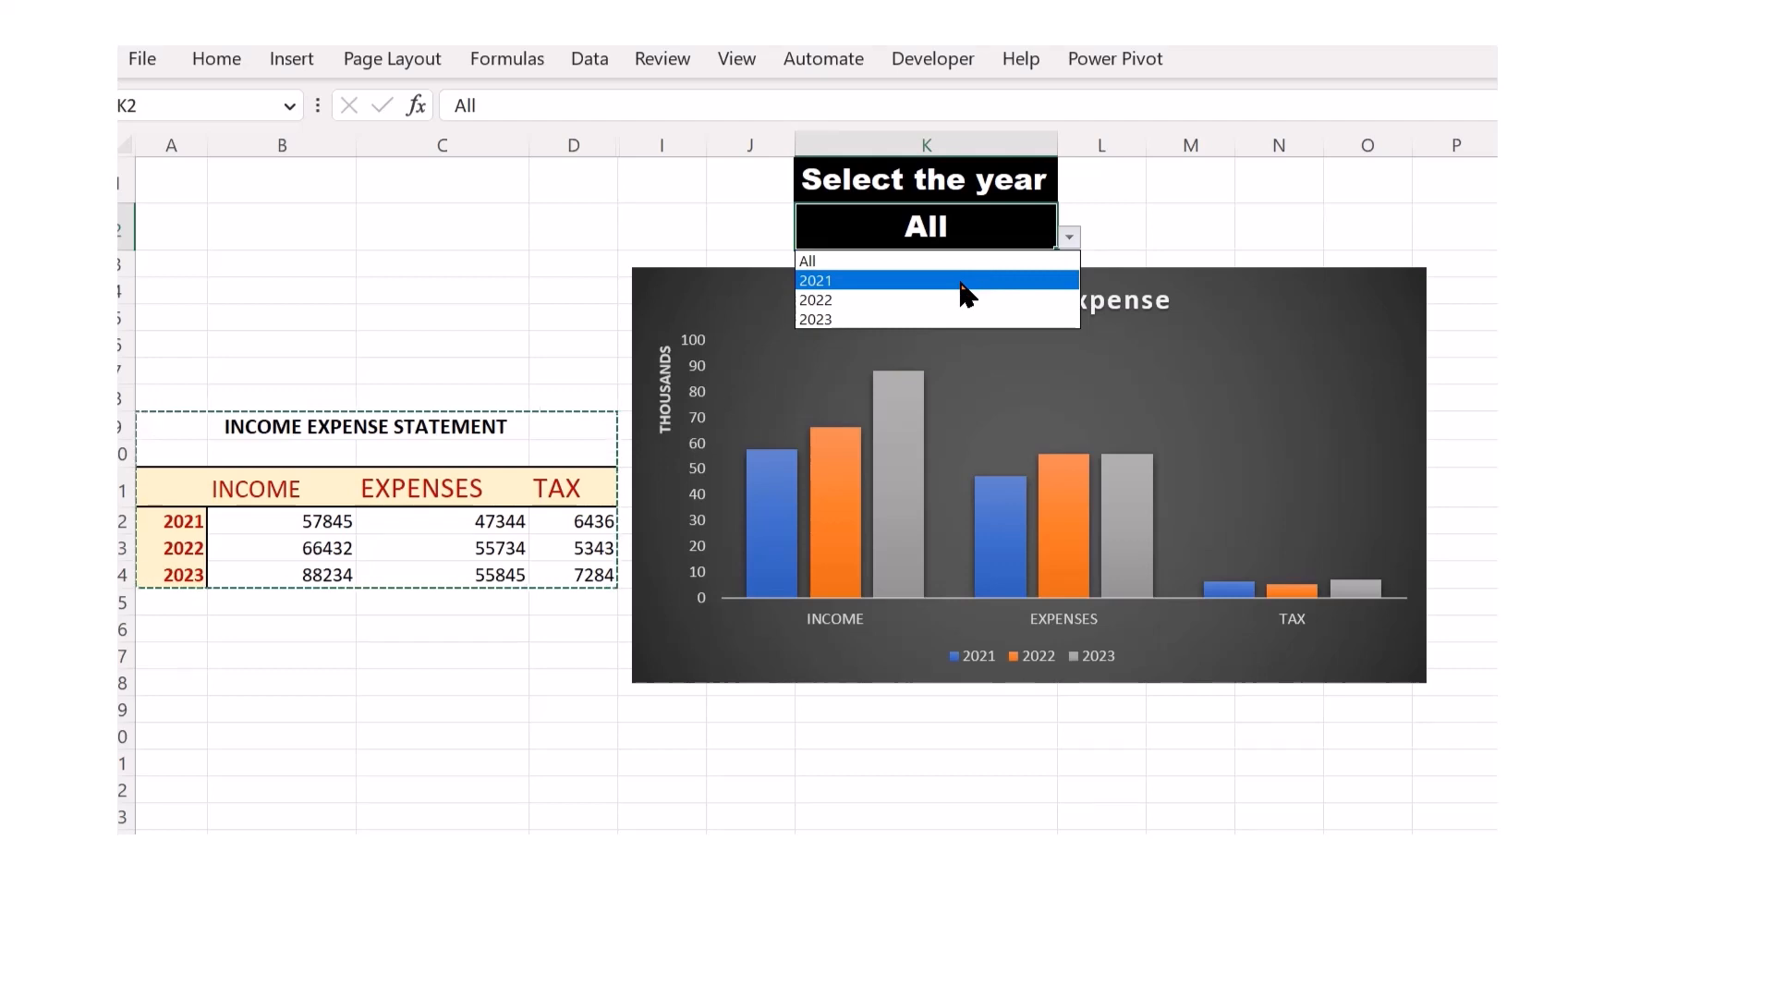
{"action": "left_click", "coordinate": [961, 284]}
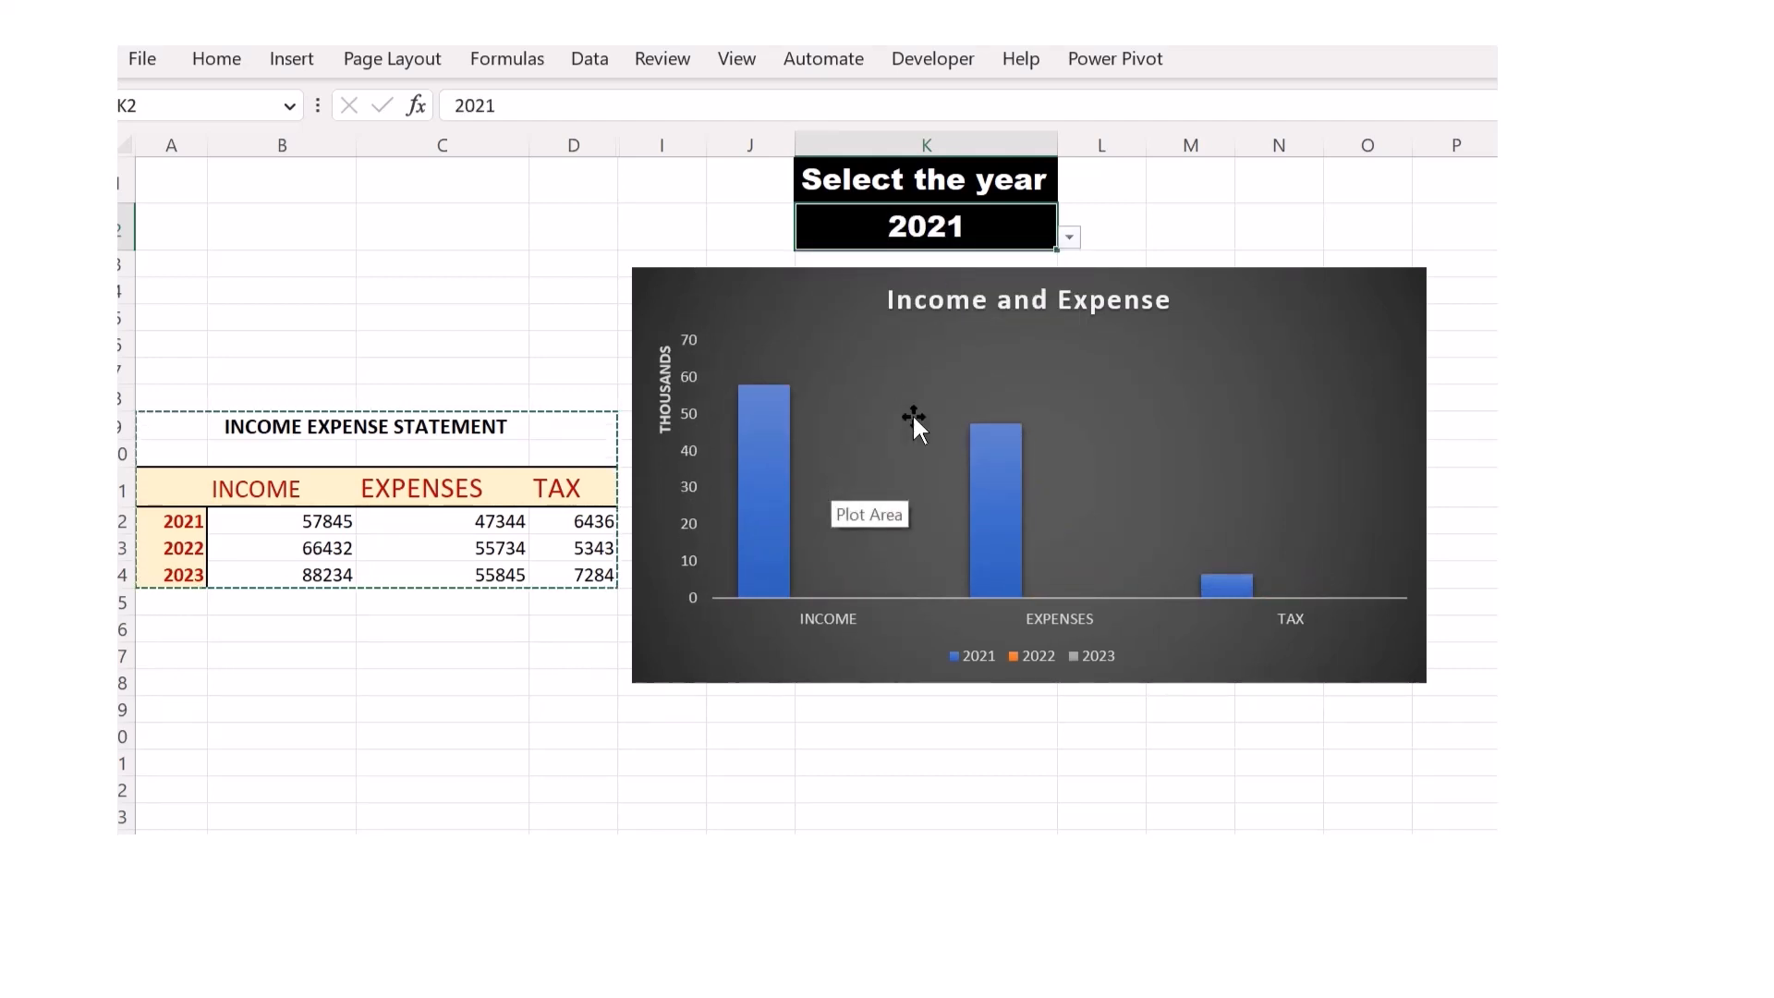
{"action": "left_click", "coordinate": [1070, 238]}
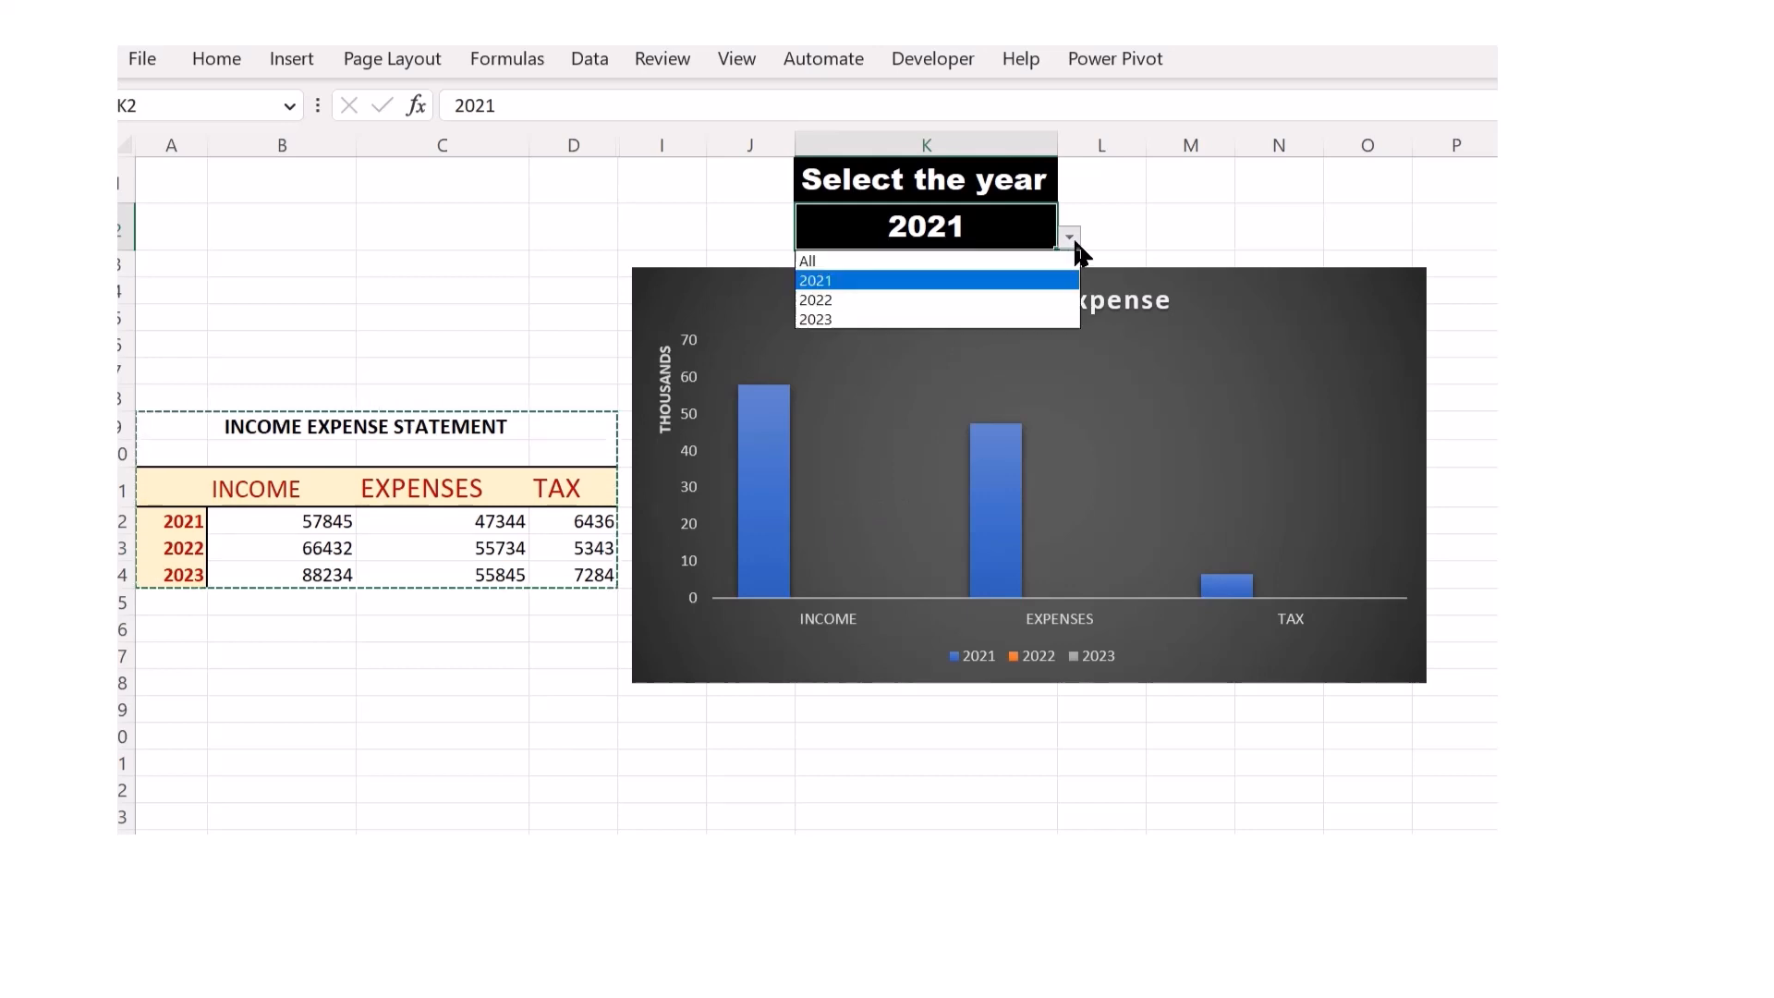
{"action": "left_click", "coordinate": [1000, 299]}
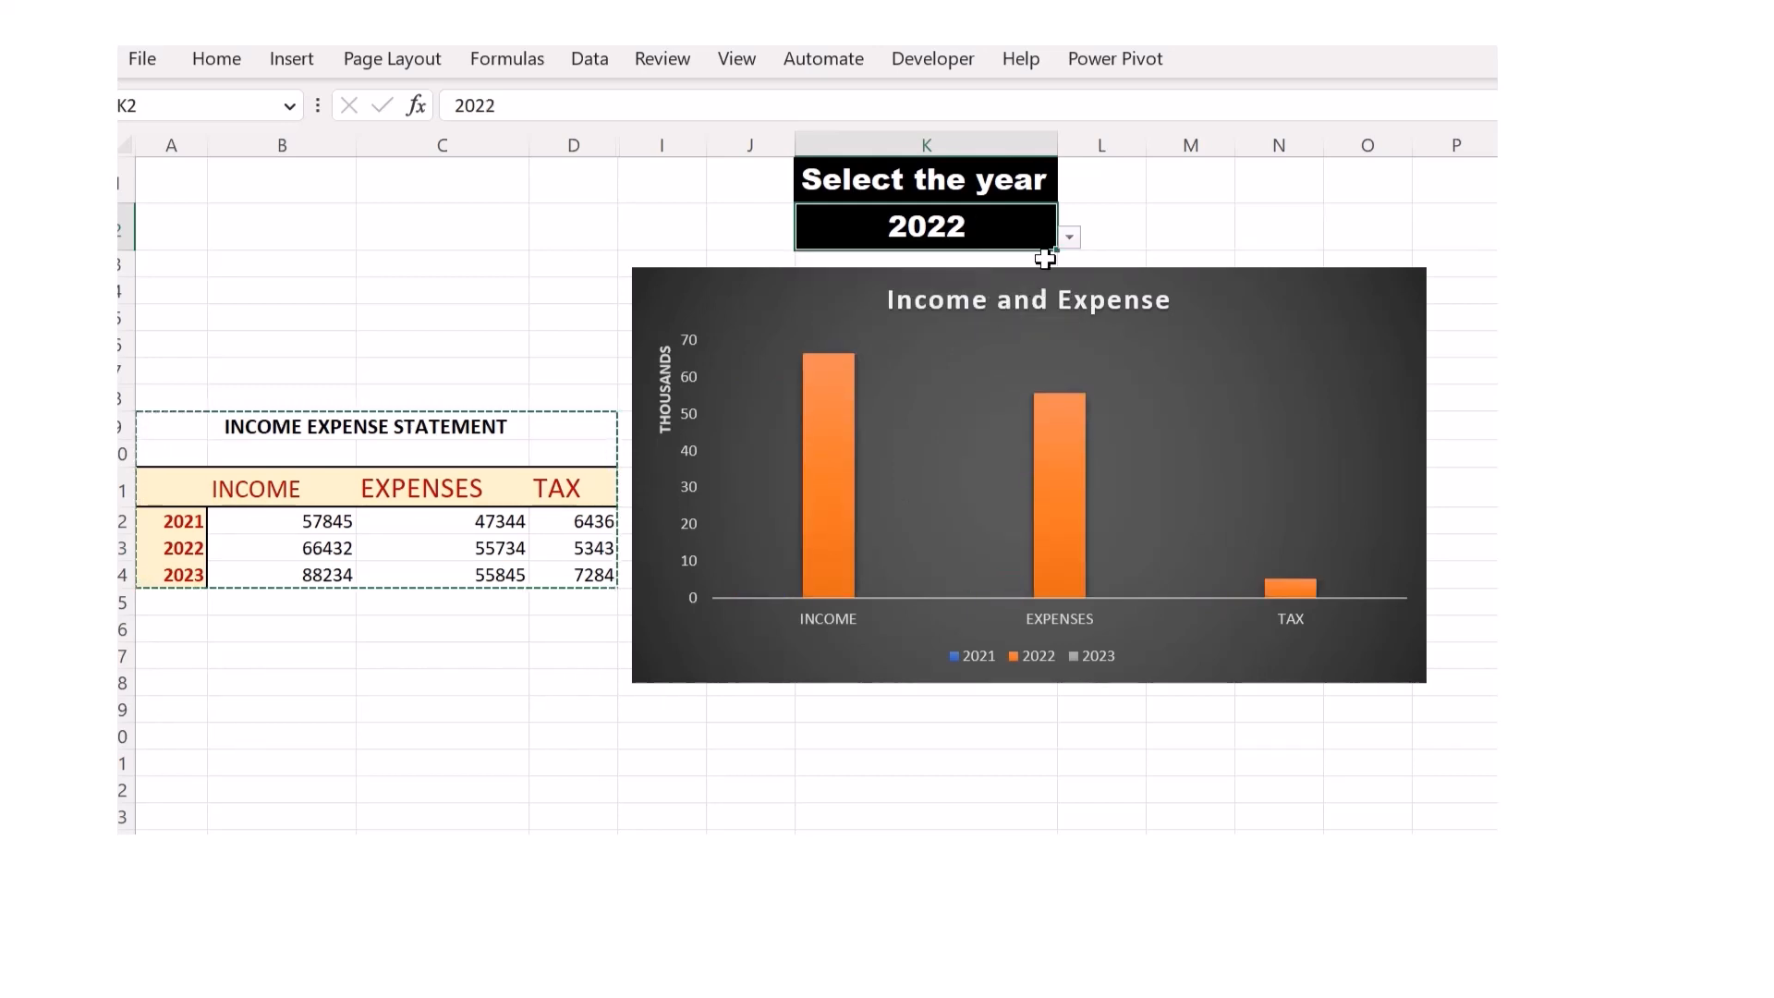
{"action": "left_click", "coordinate": [1069, 238]}
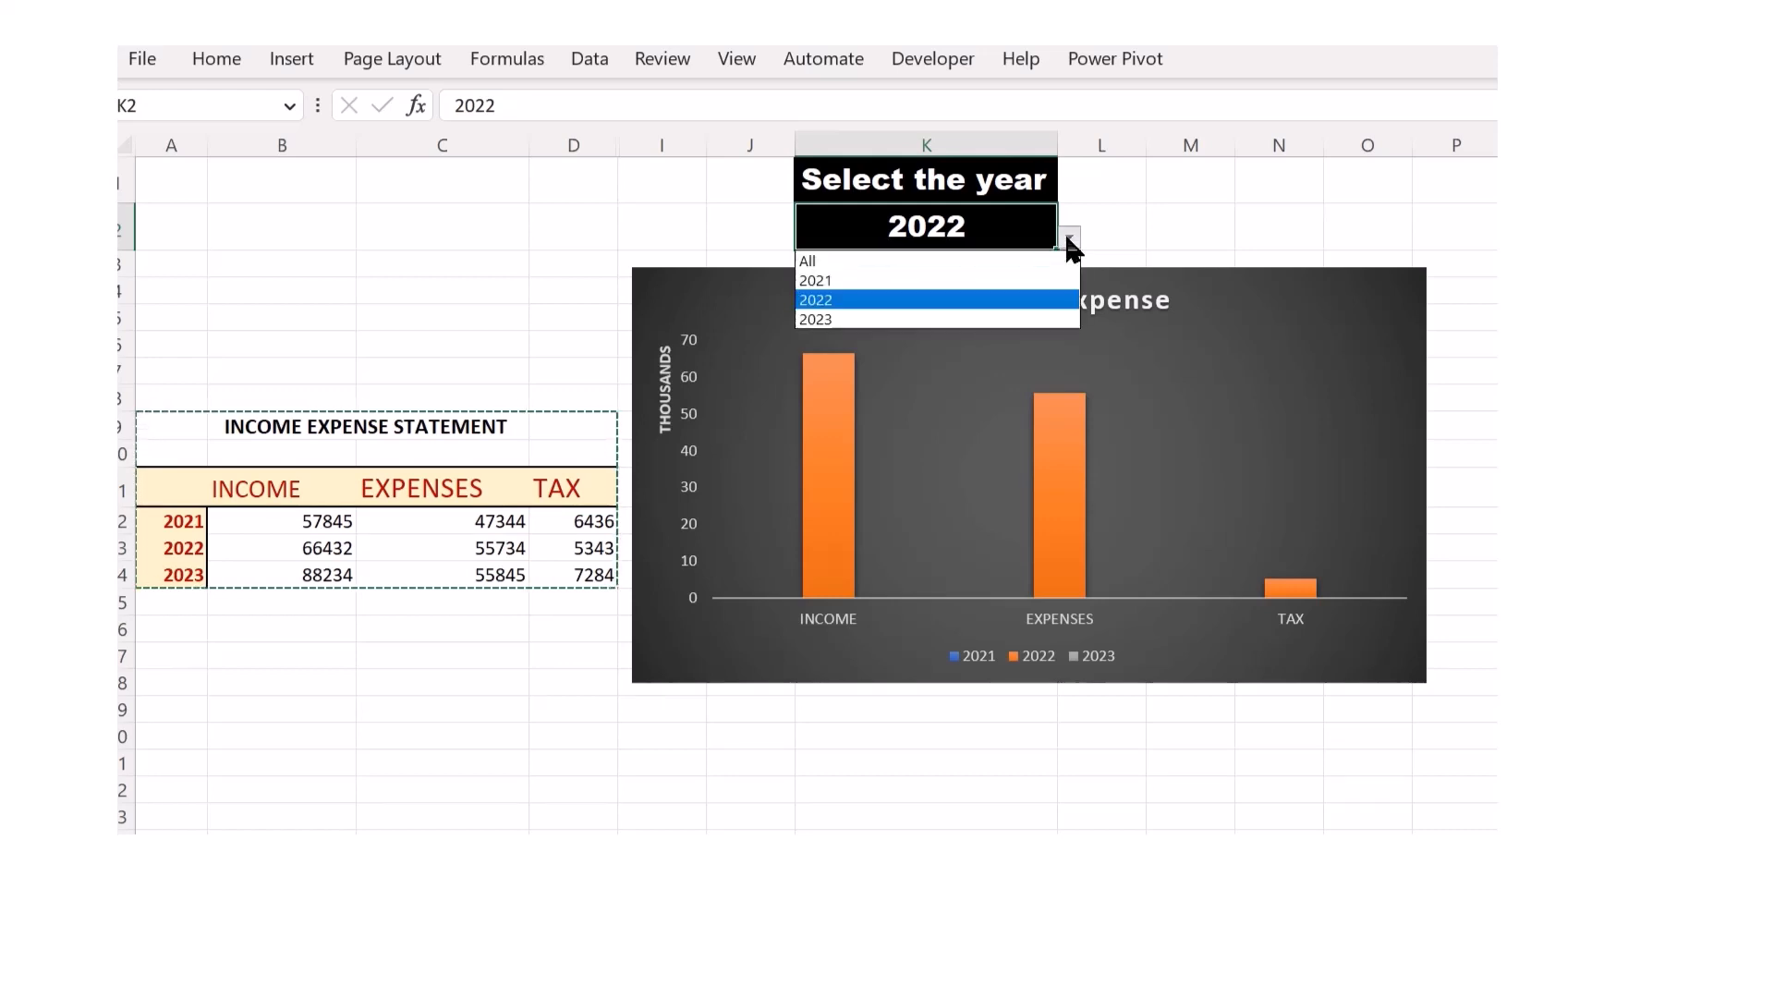
{"action": "left_click", "coordinate": [977, 321]}
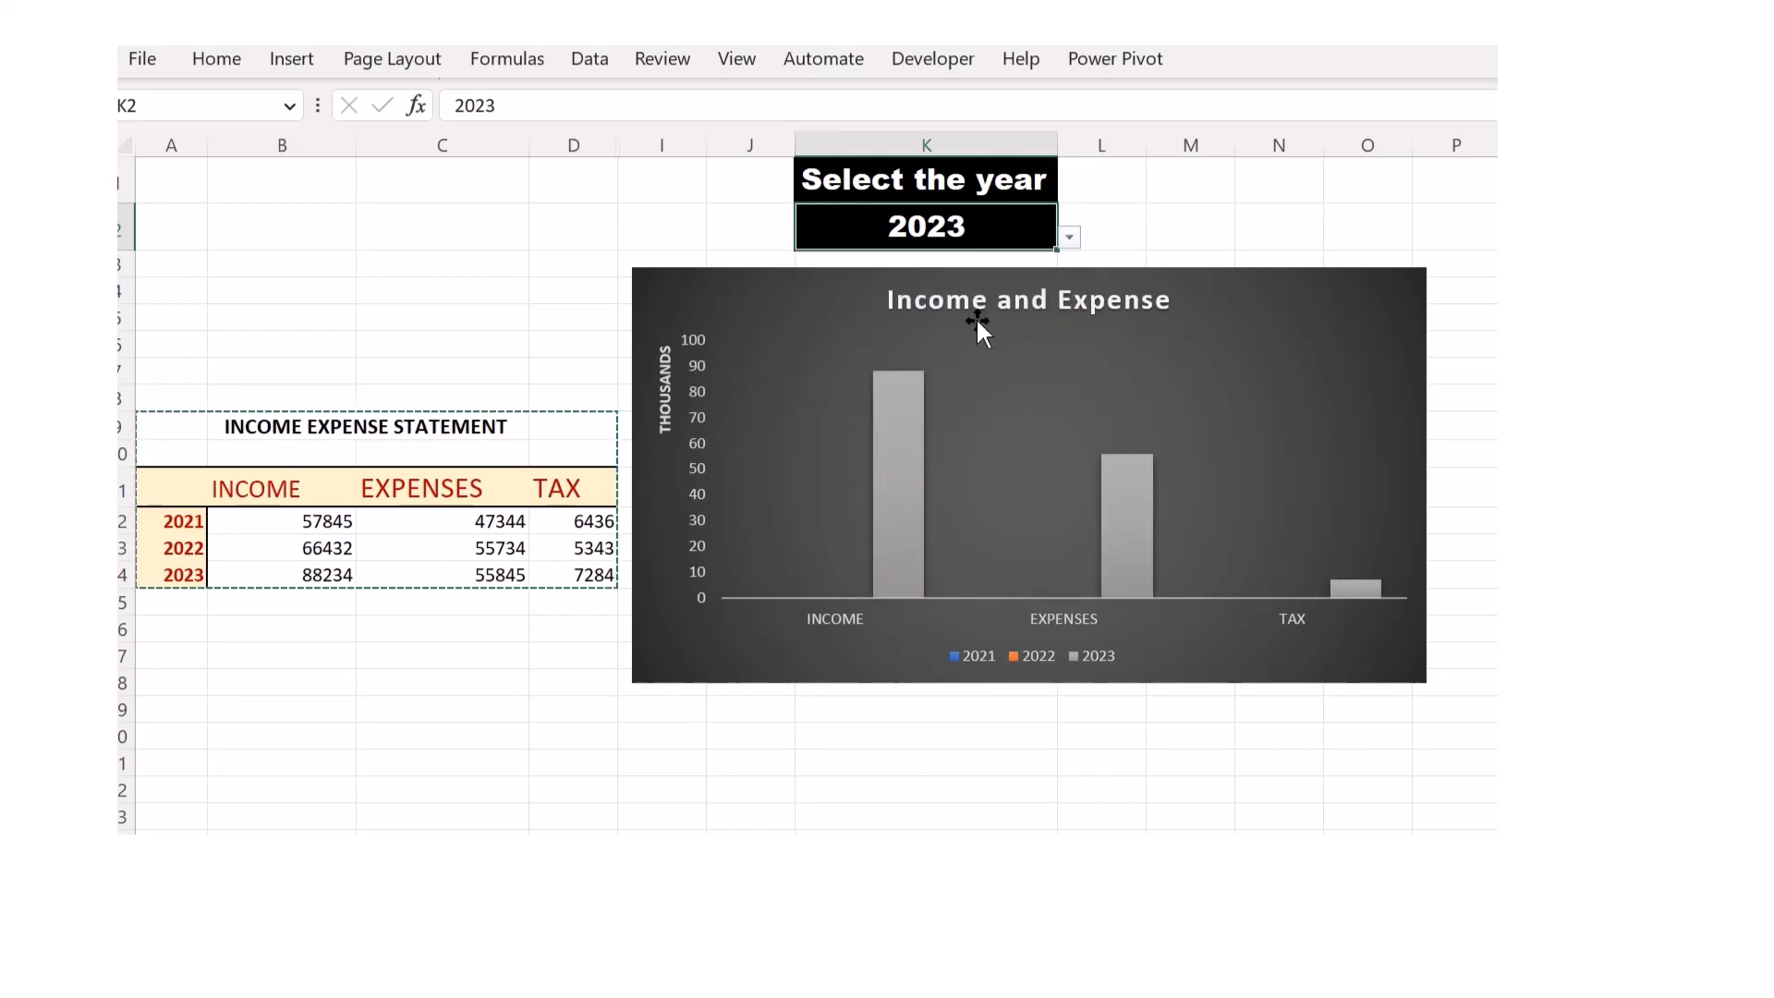
{"action": "left_click", "coordinate": [1068, 237]}
{"action": "left_click", "coordinate": [1031, 266]}
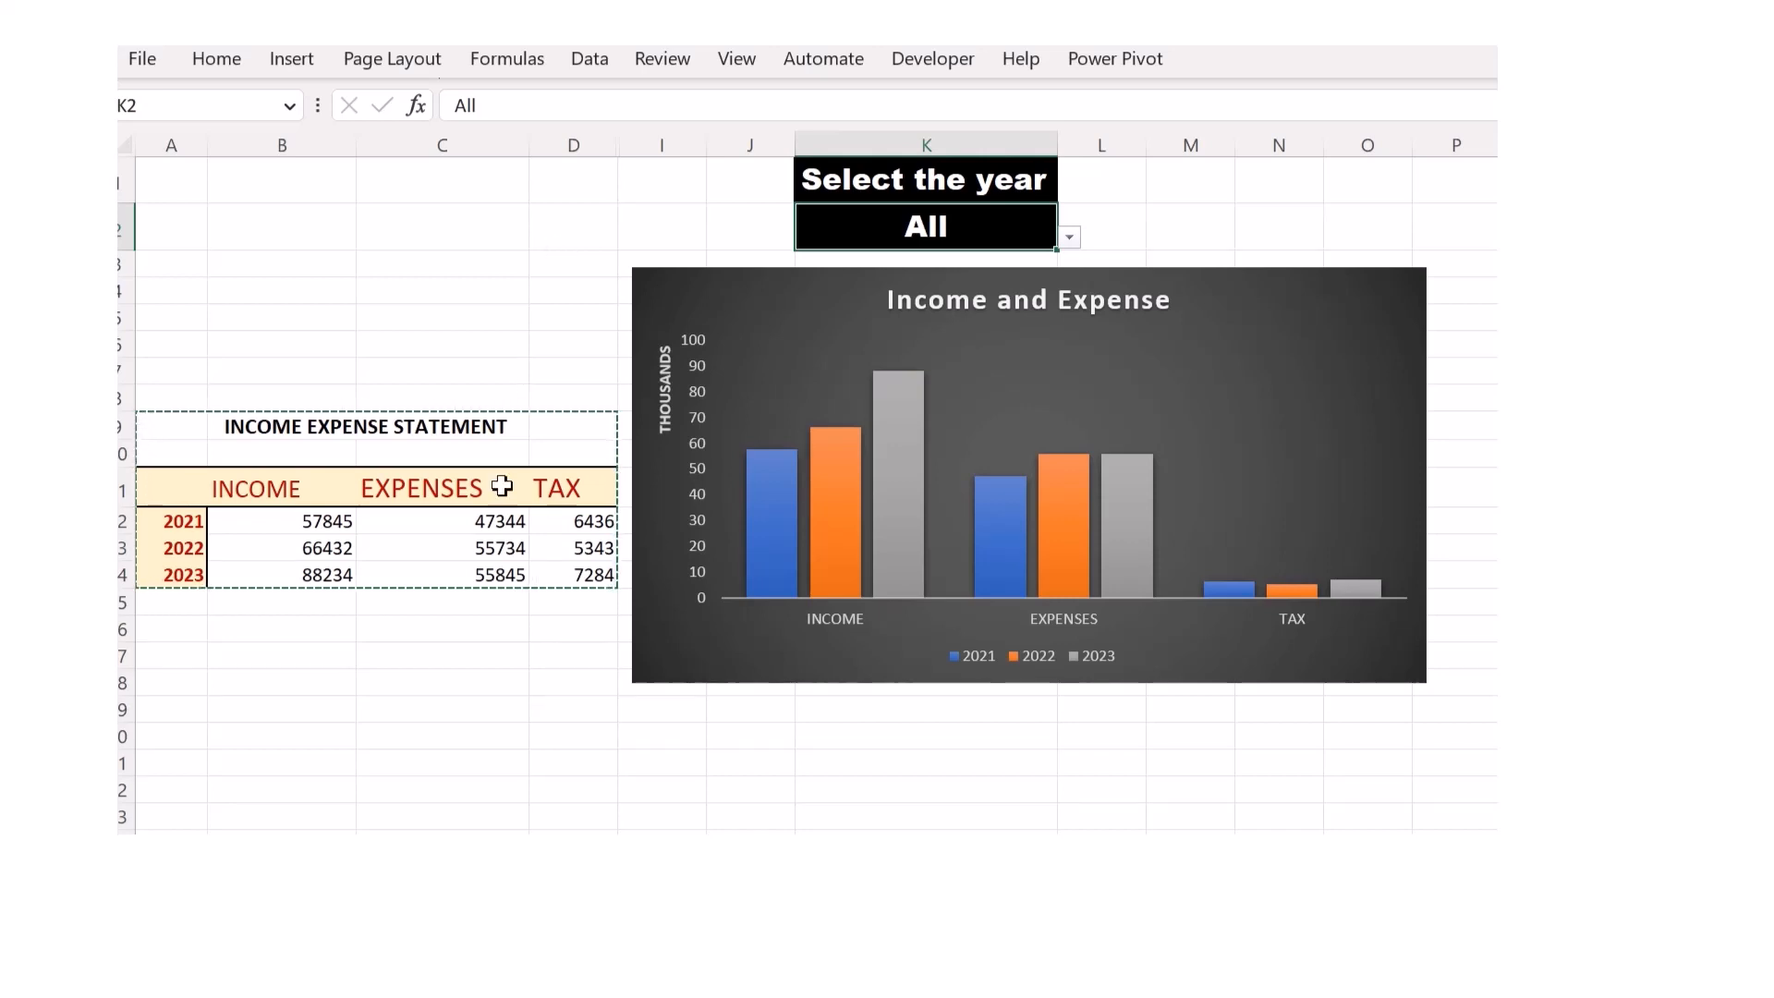
- Switch to the Book1 workbook and enter the label "select the year" in cell K5
{"action": "left_click", "coordinate": [876, 950]}
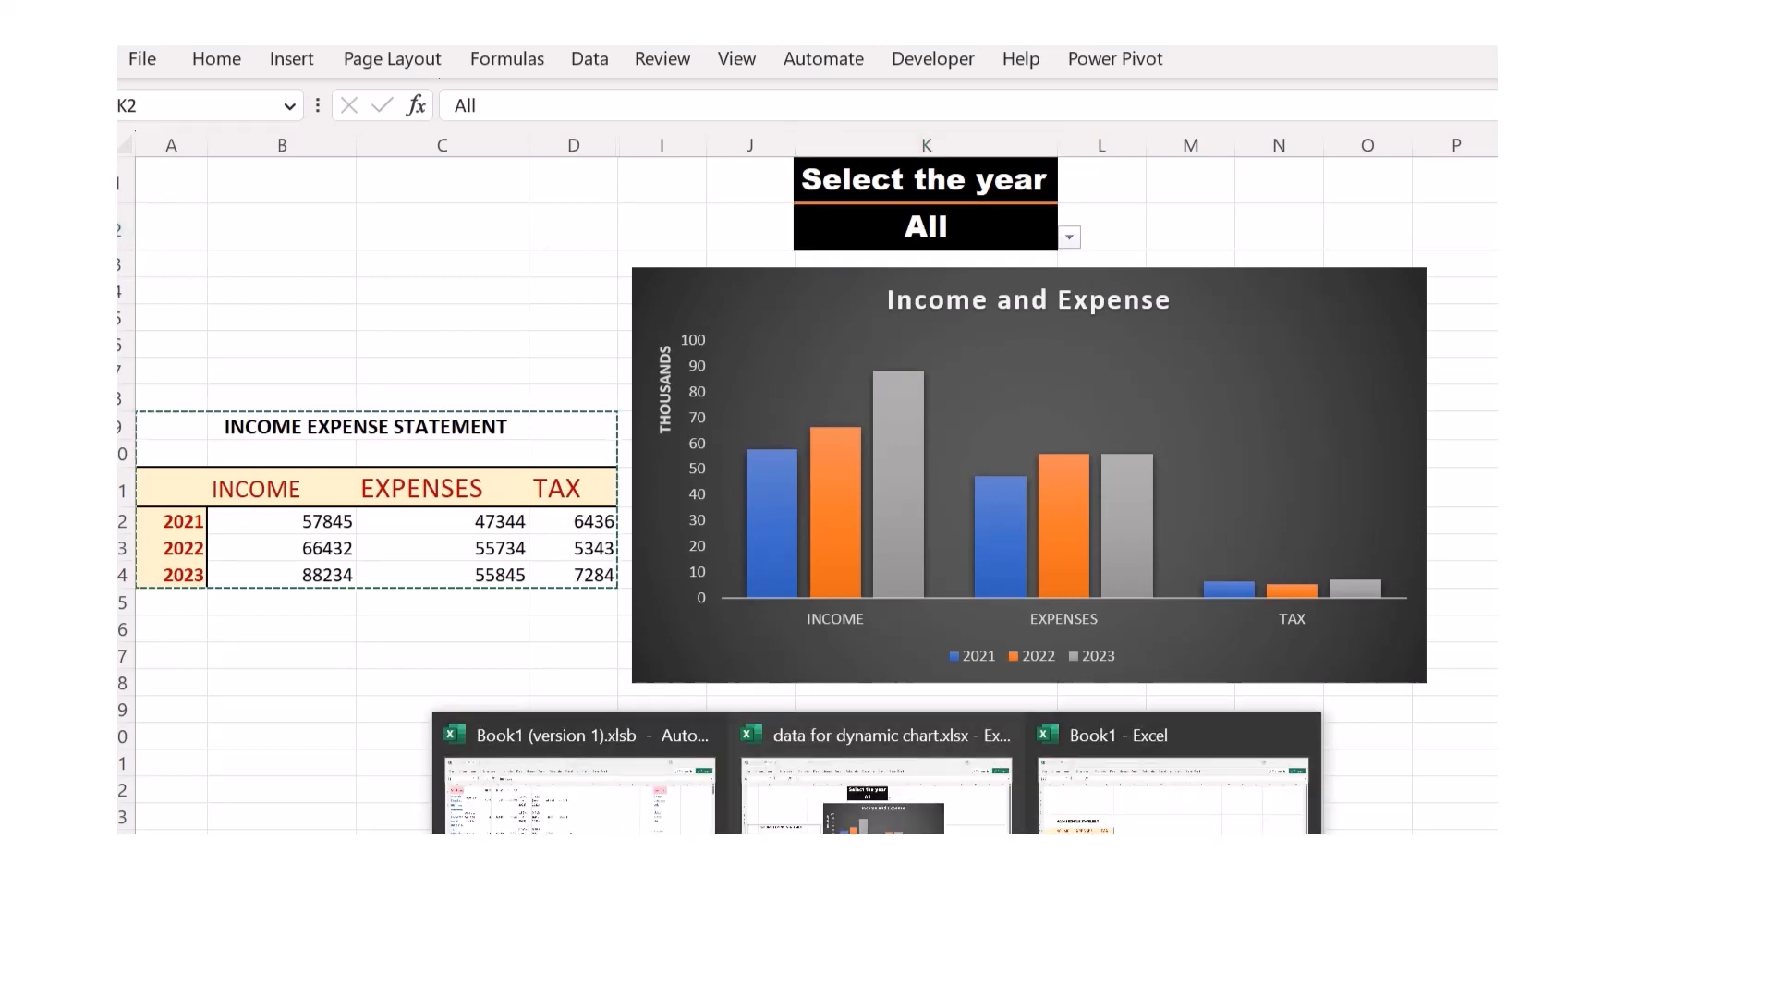
{"action": "left_click", "coordinate": [1072, 825]}
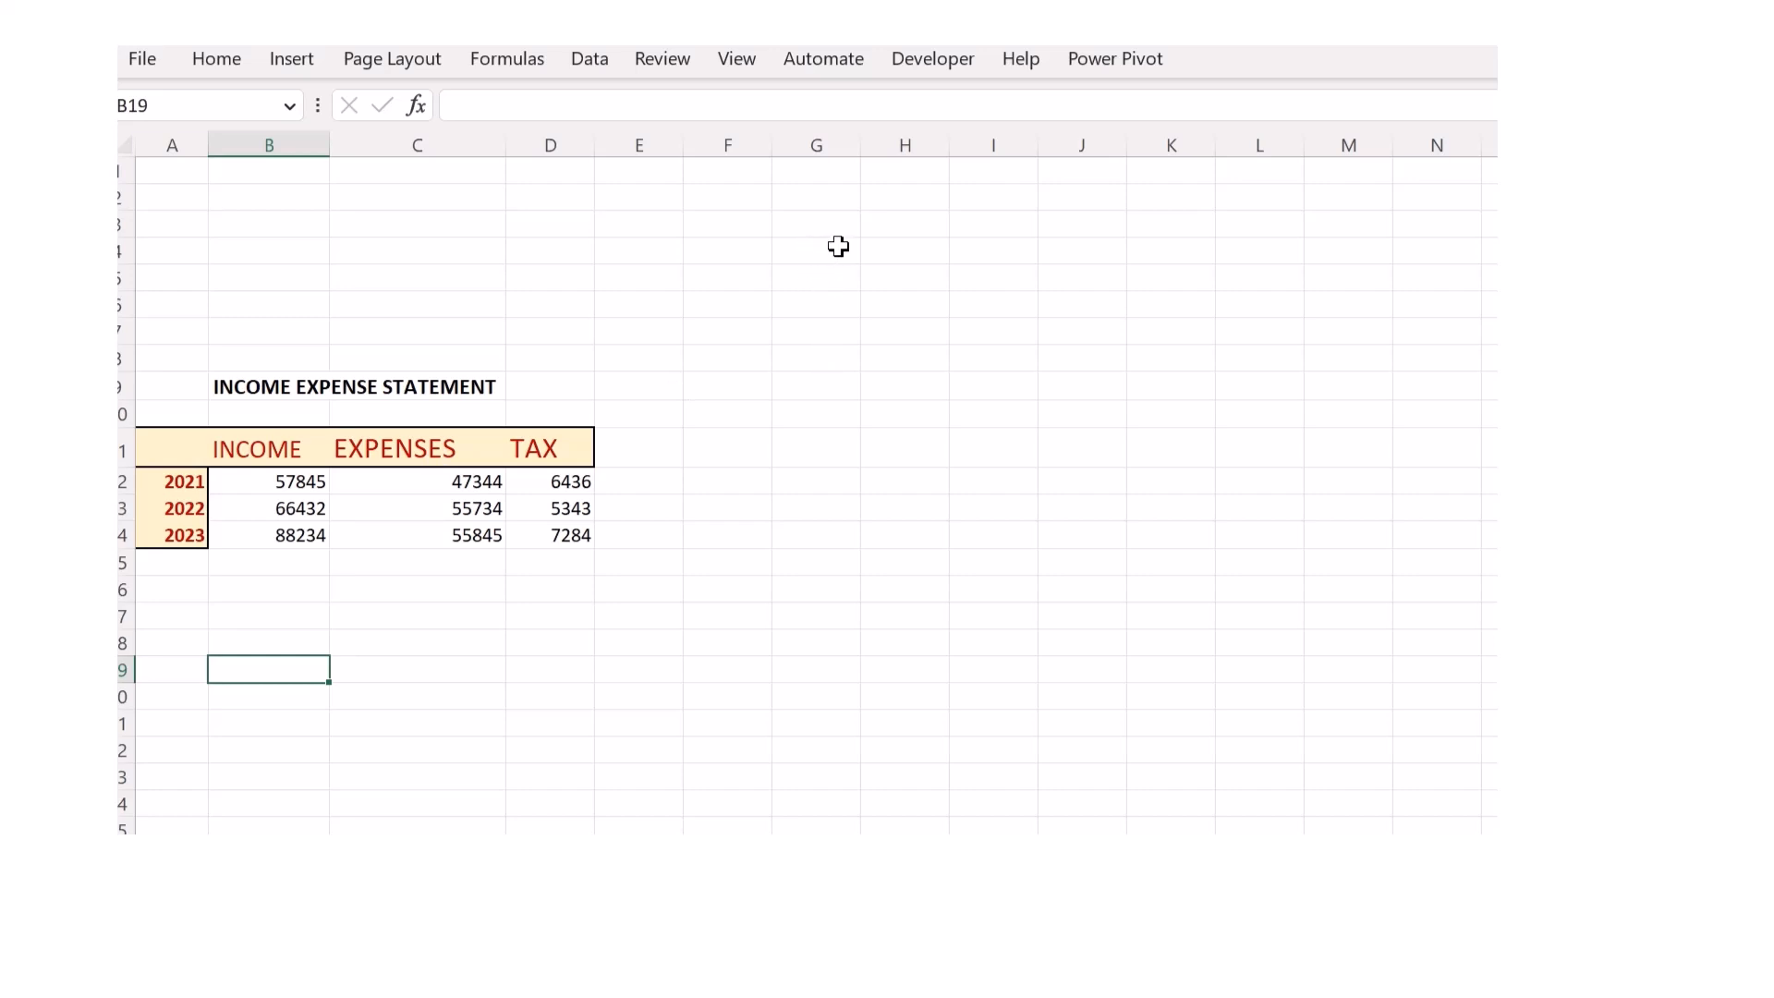
{"action": "left_click", "coordinate": [1163, 281]}
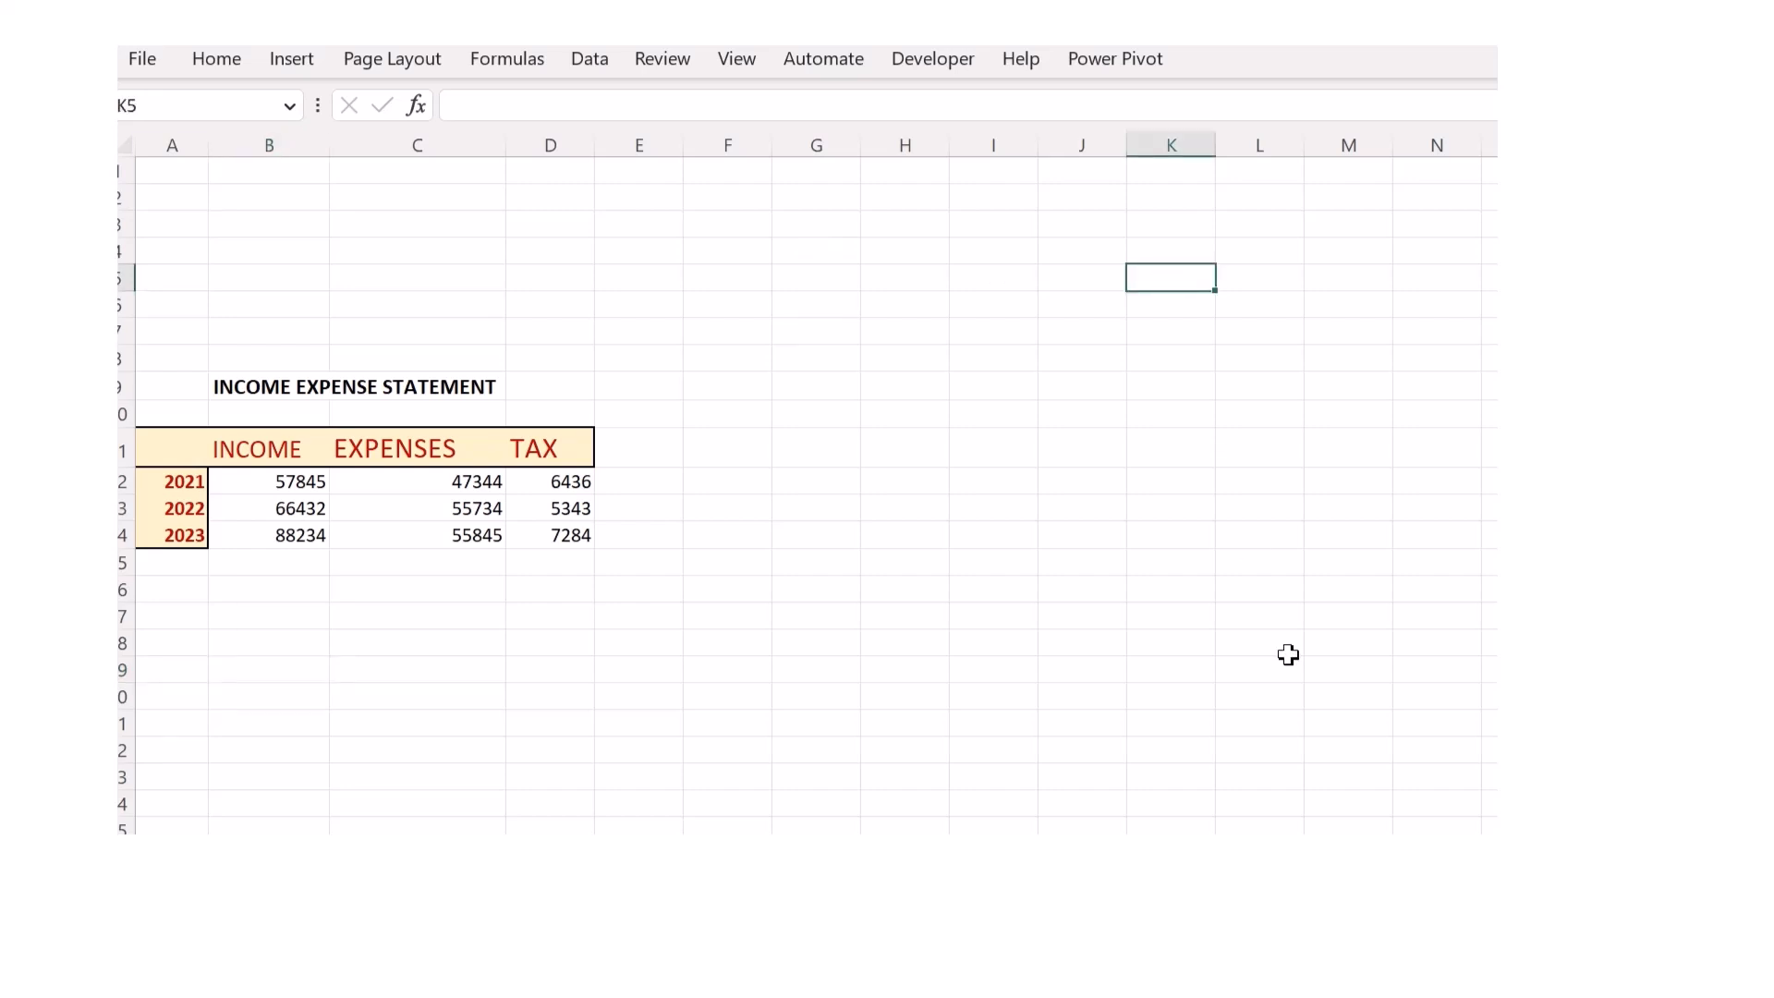
{"action": "type", "text": "select the year"}
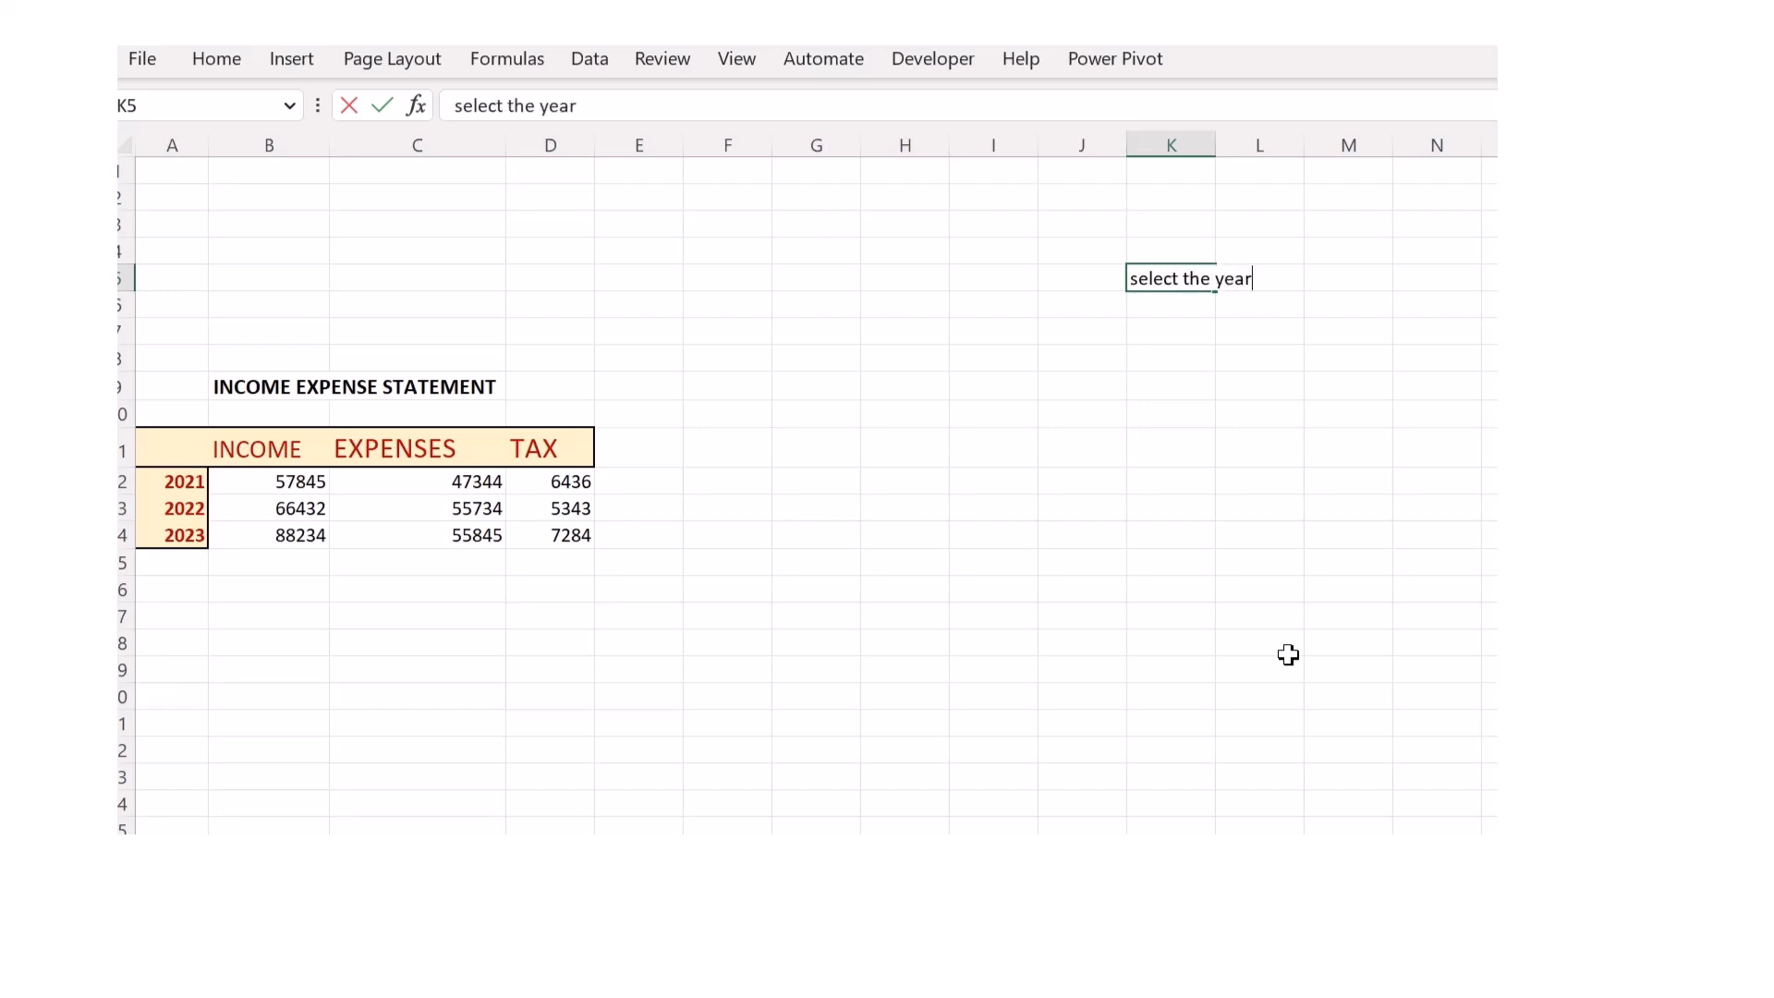
{"action": "key", "text": "Return"}
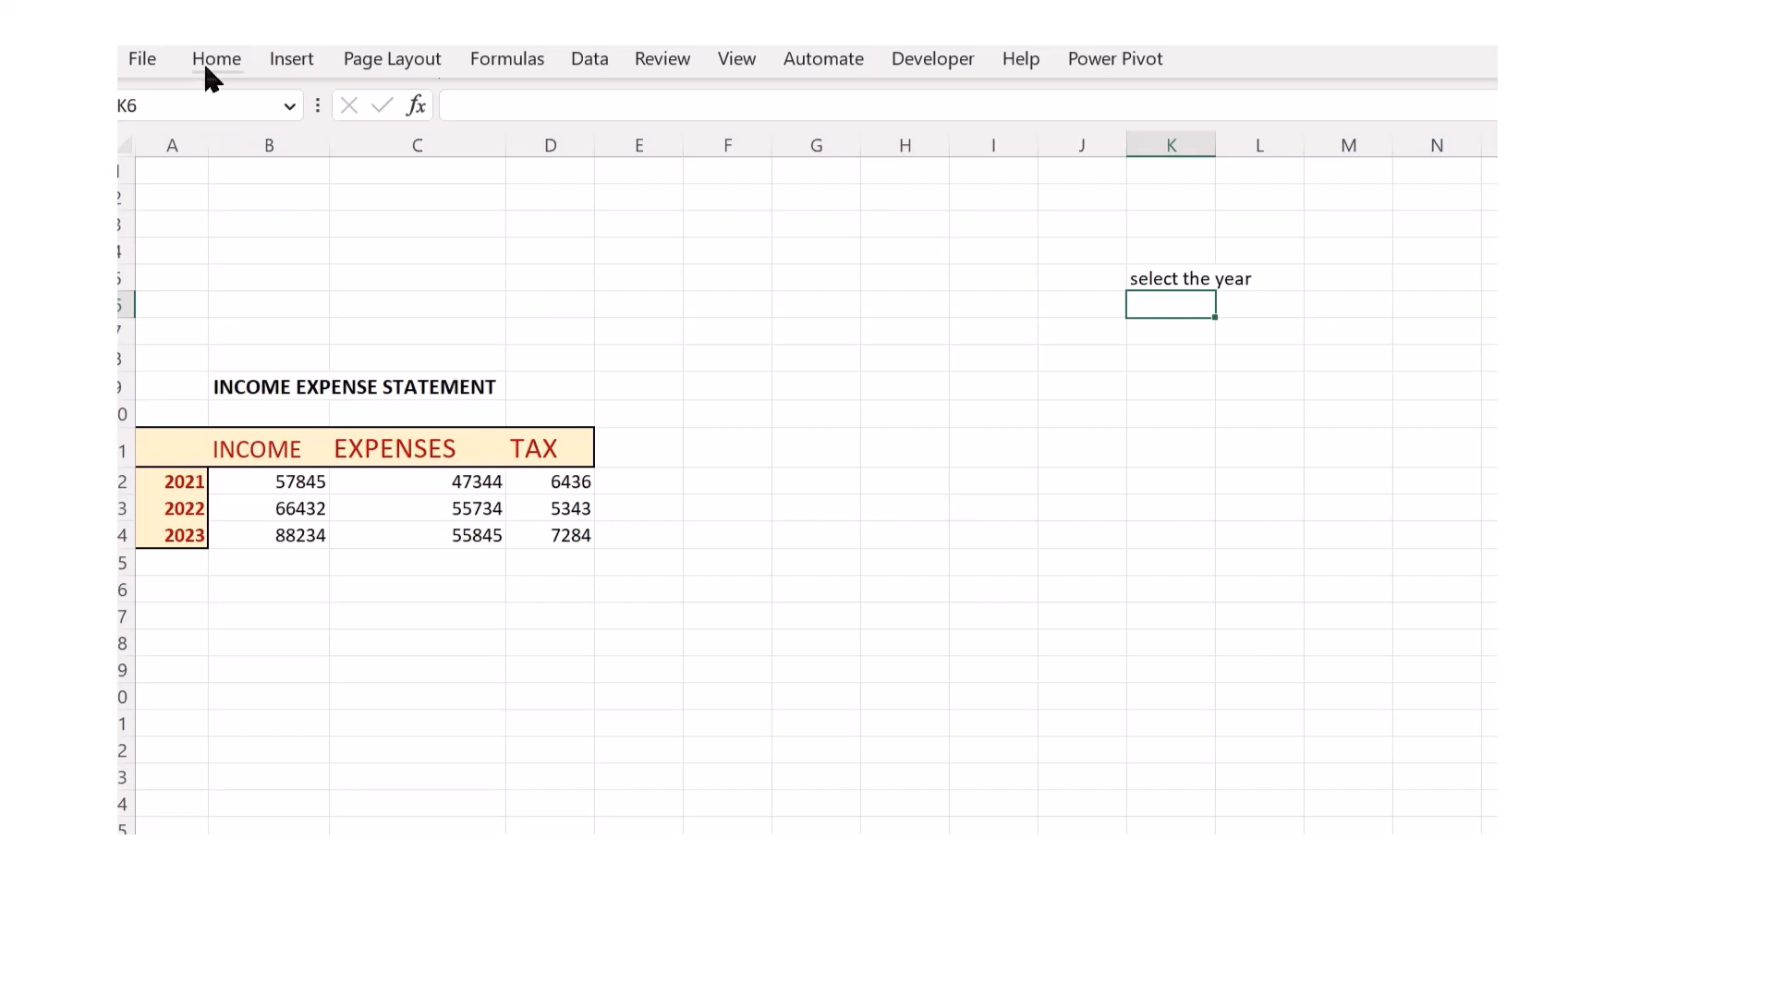
- Add a list data validation with the source 2021,2022,2023 to cell K6 and choose 2021 from its drop-down
{"action": "left_click", "coordinate": [592, 61]}
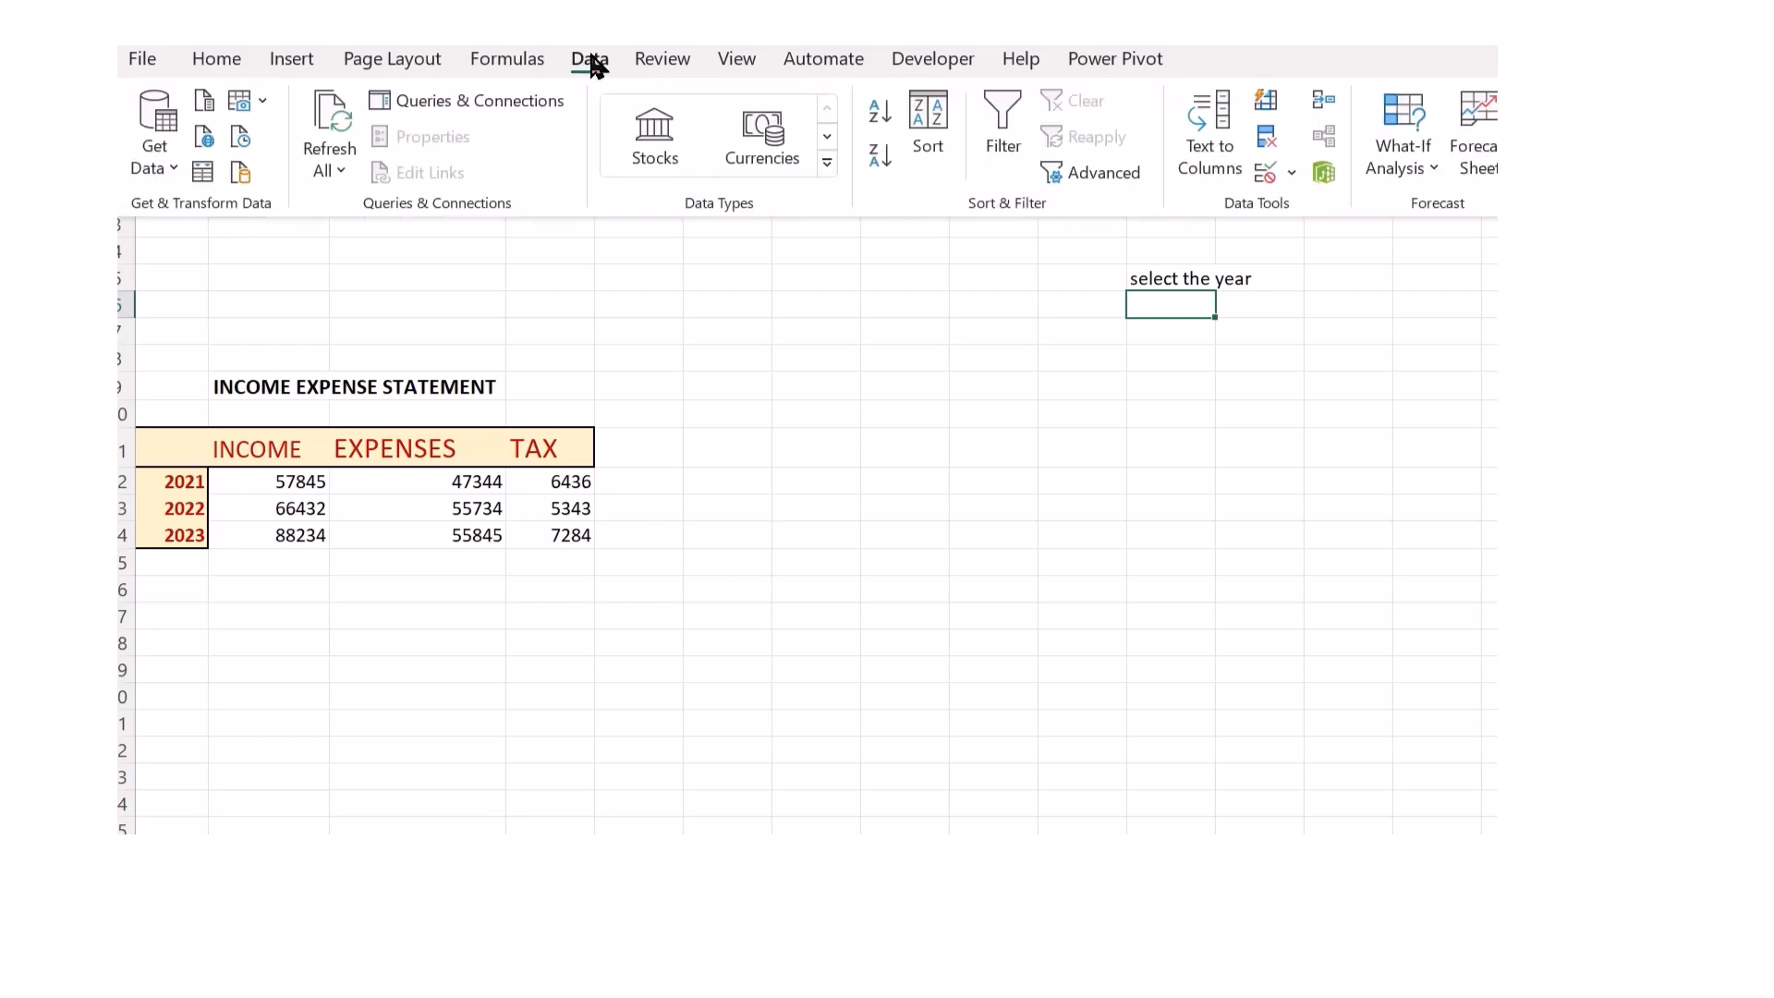
{"action": "left_click", "coordinate": [1290, 174]}
{"action": "left_click", "coordinate": [1293, 214]}
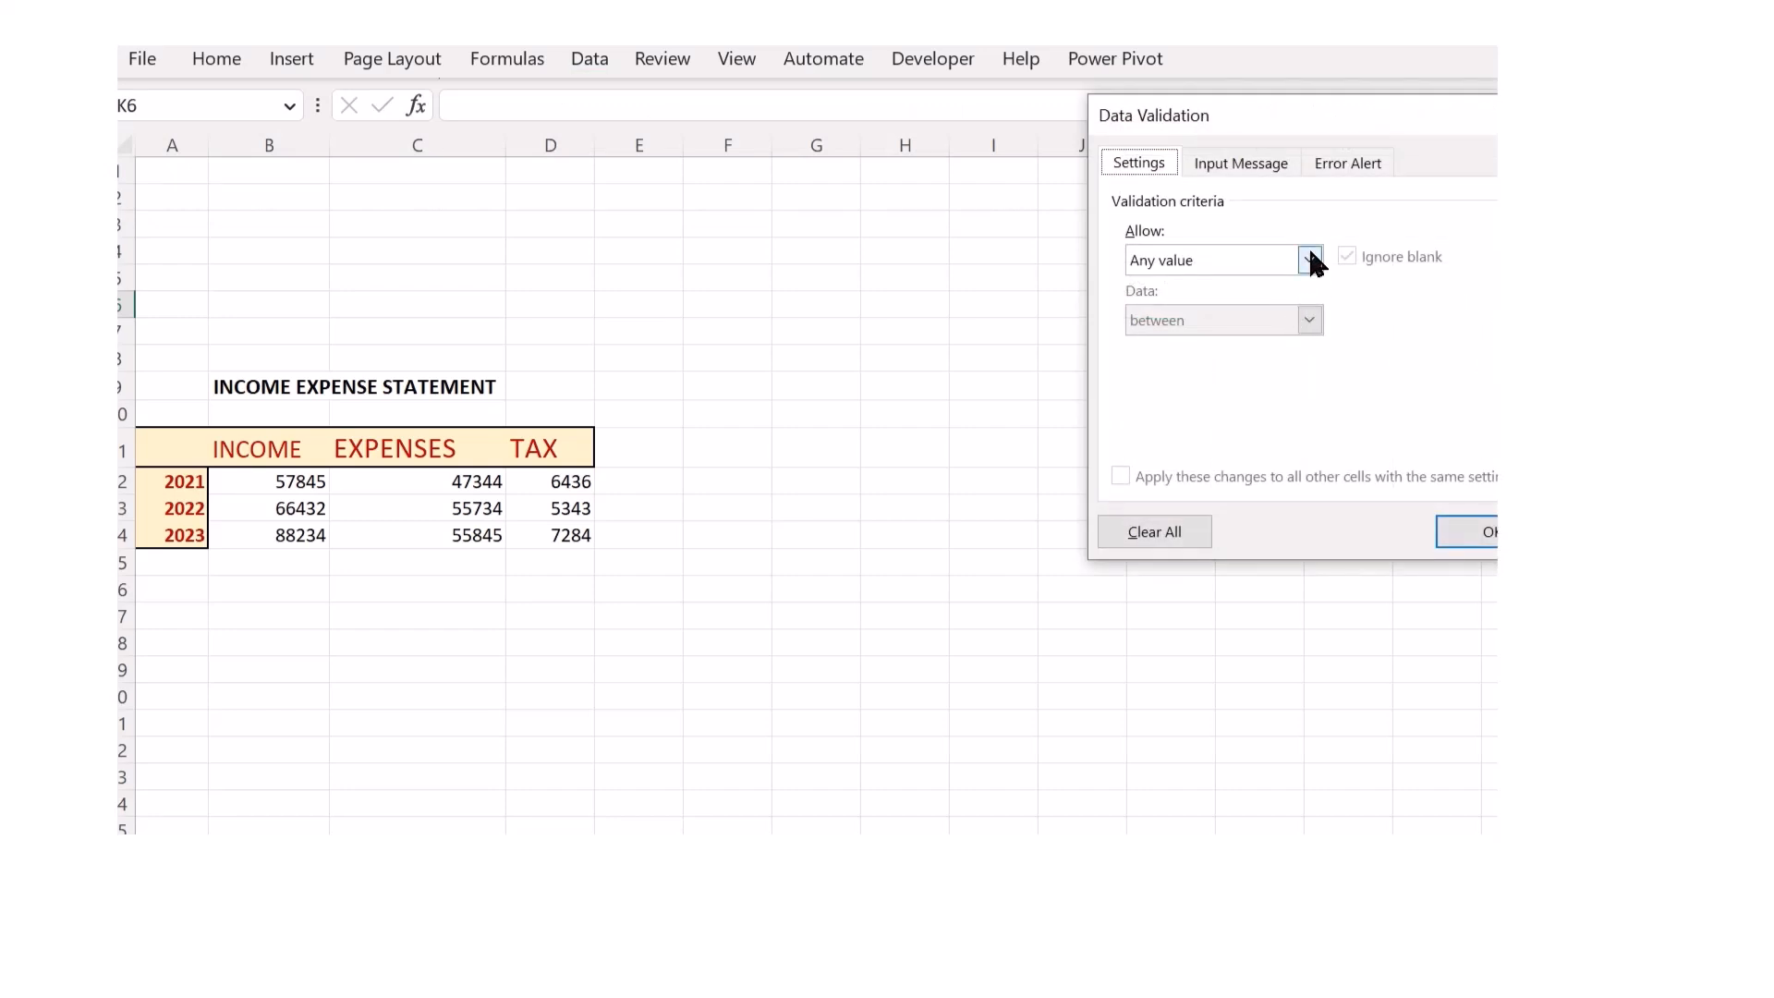
{"action": "left_click", "coordinate": [1309, 260]}
{"action": "left_click", "coordinate": [1216, 351]}
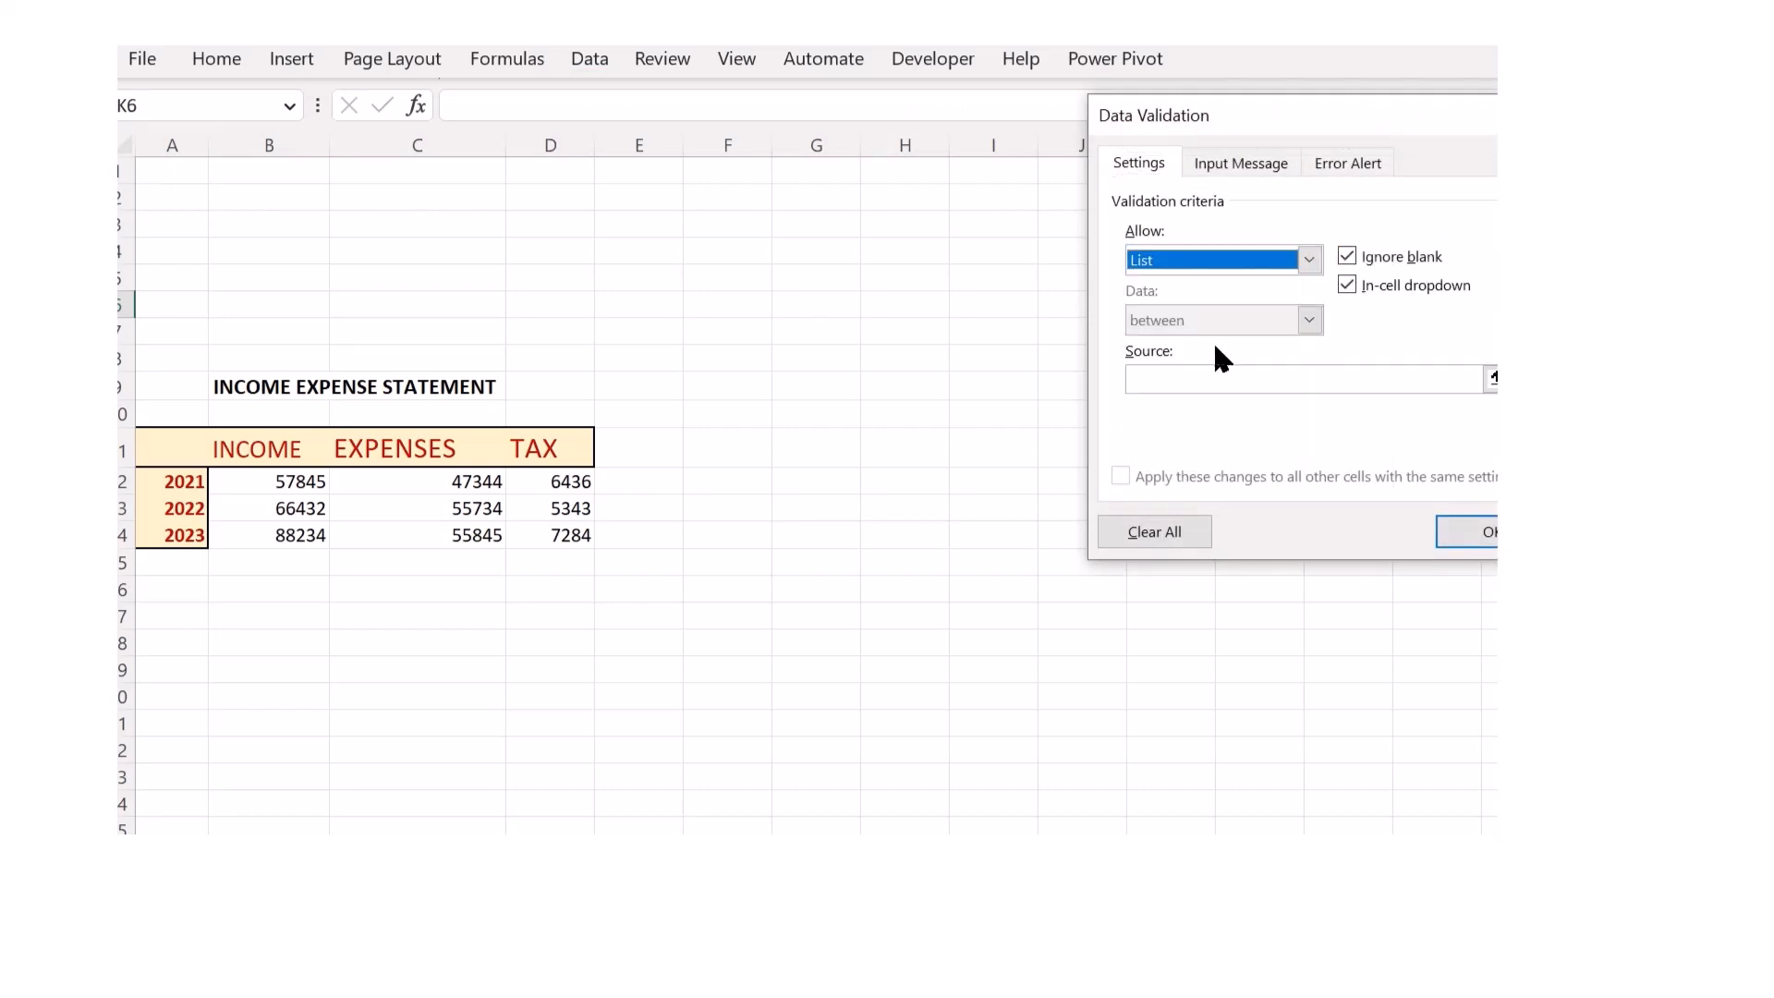
{"action": "left_click", "coordinate": [1207, 378]}
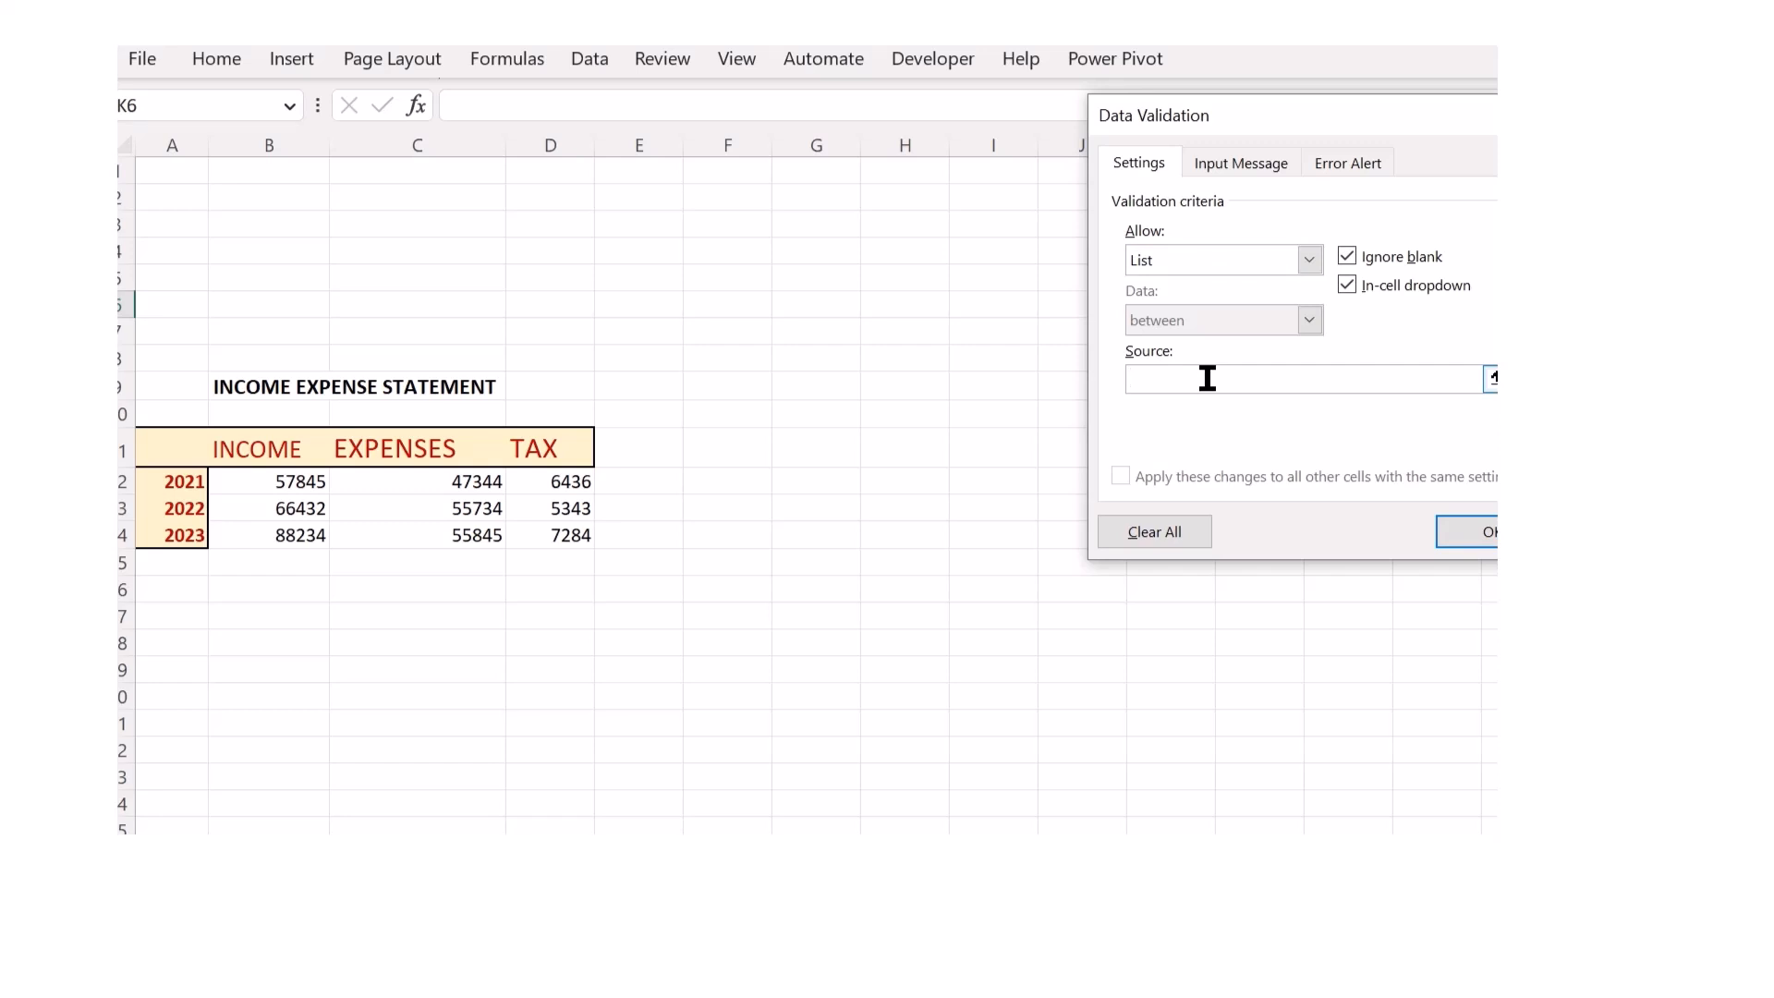
{"action": "type", "text": "2021,2022,203"}
{"action": "key", "text": "BackSpace"}
{"action": "type", "text": "23"}
{"action": "left_click", "coordinate": [1480, 528]}
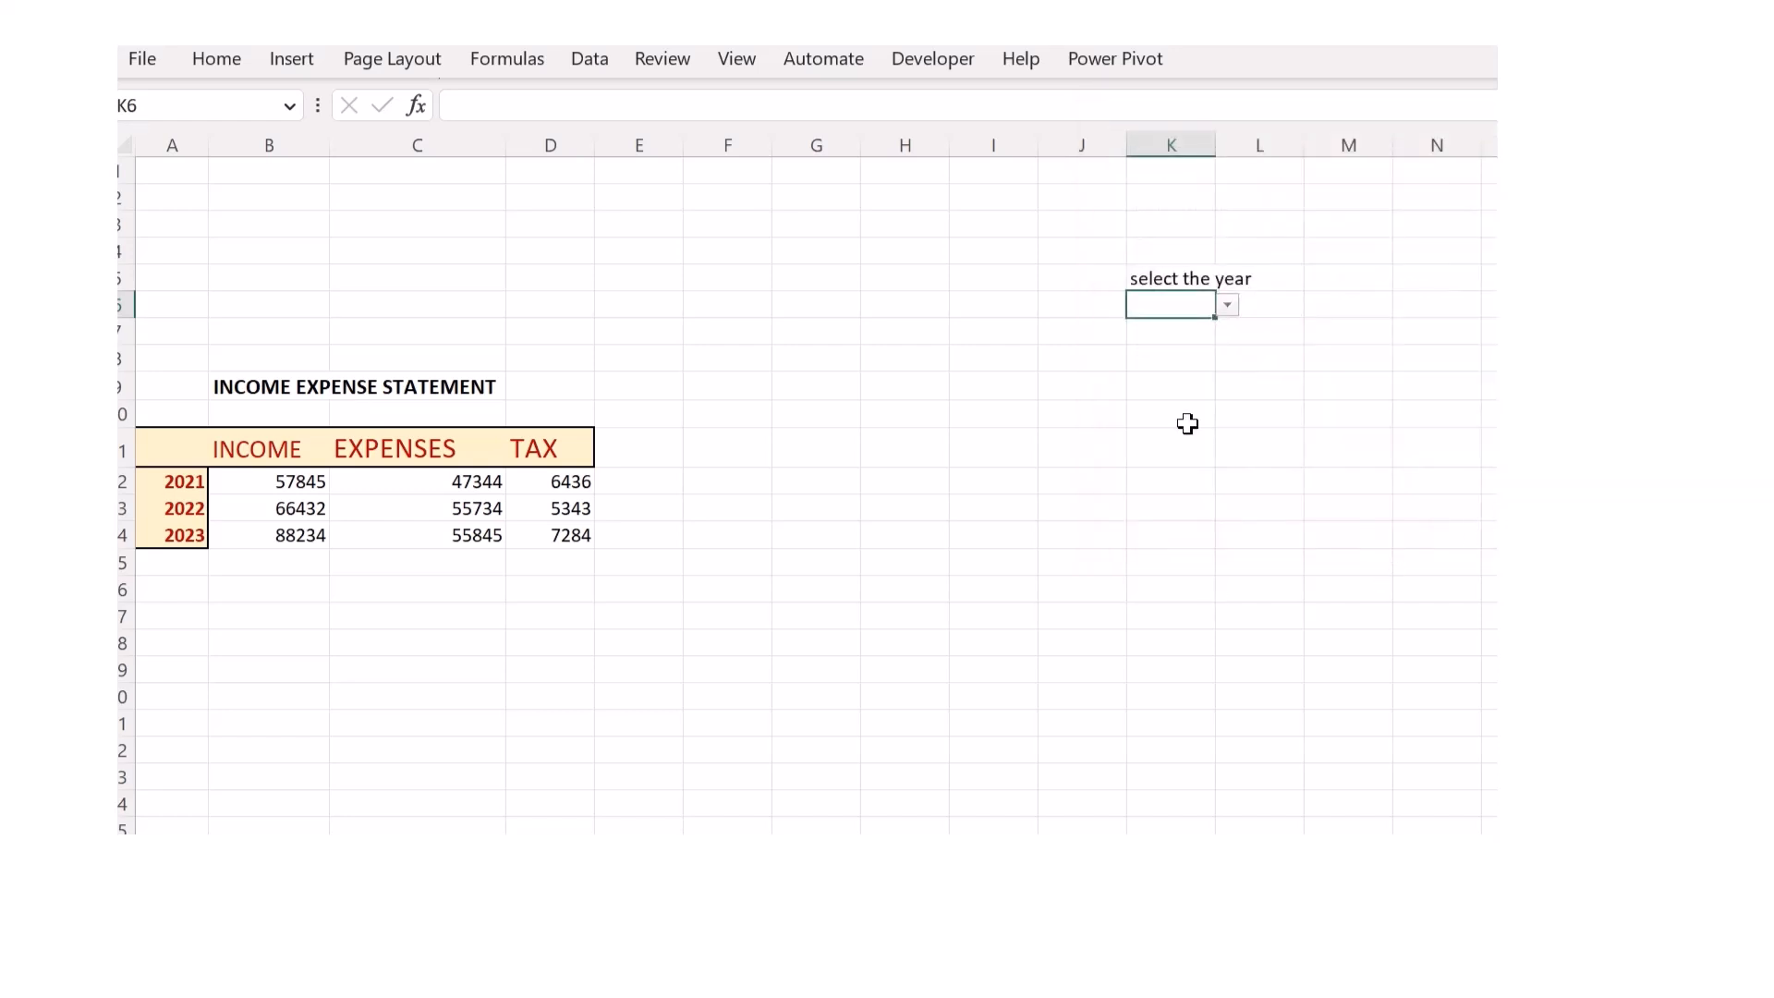
{"action": "left_click", "coordinate": [1229, 307]}
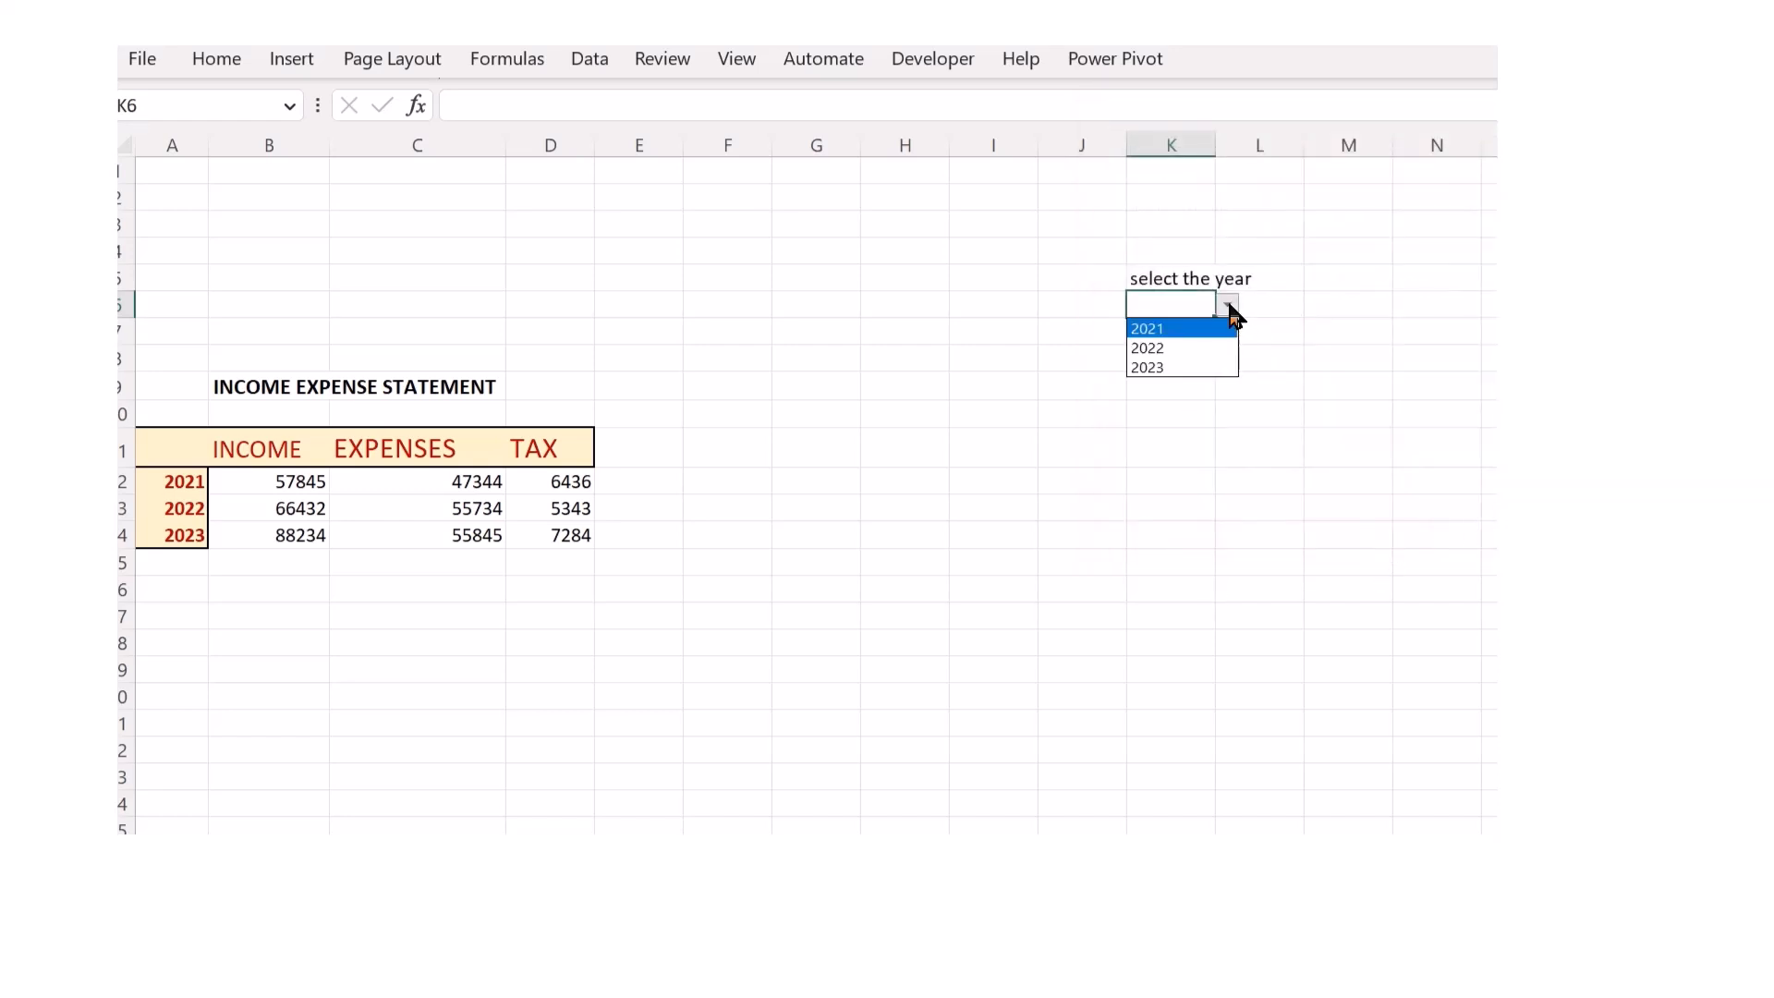
{"action": "left_click", "coordinate": [1166, 330]}
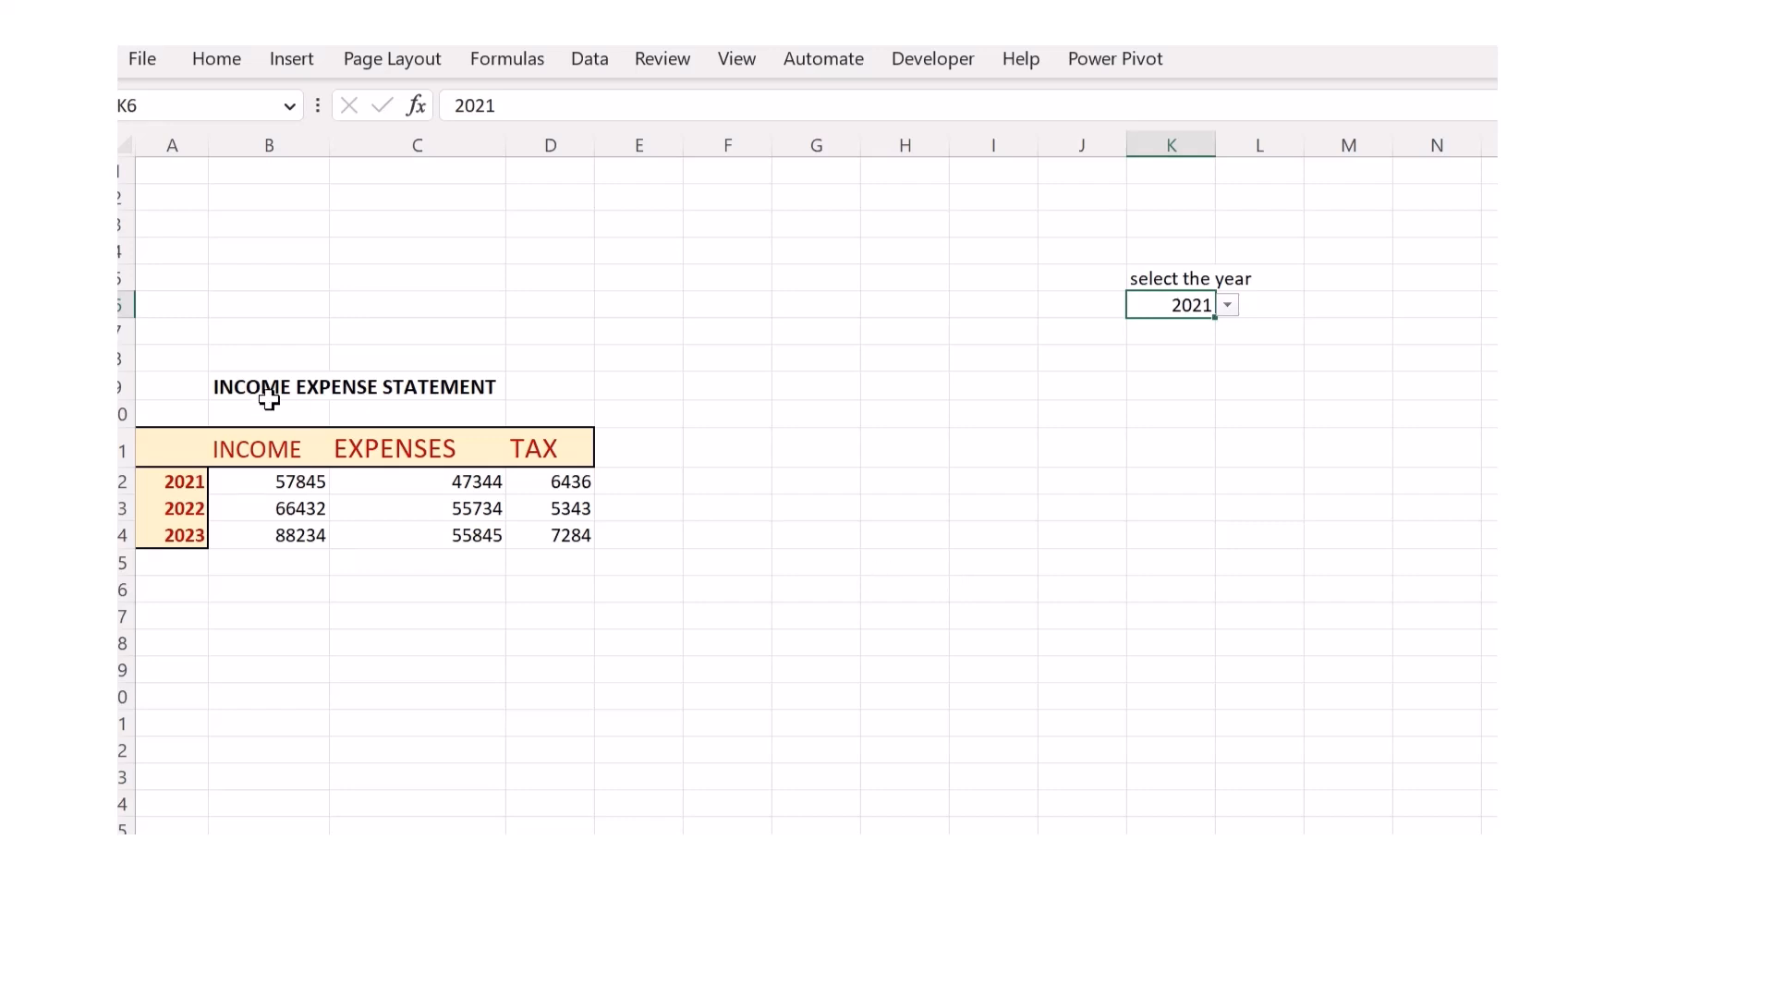
- Copy the statement's header row A11:D11 and paste it starting at cell F11
{"action": "left_click_drag", "start_coordinate": [150, 447], "coordinate": [542, 441]}
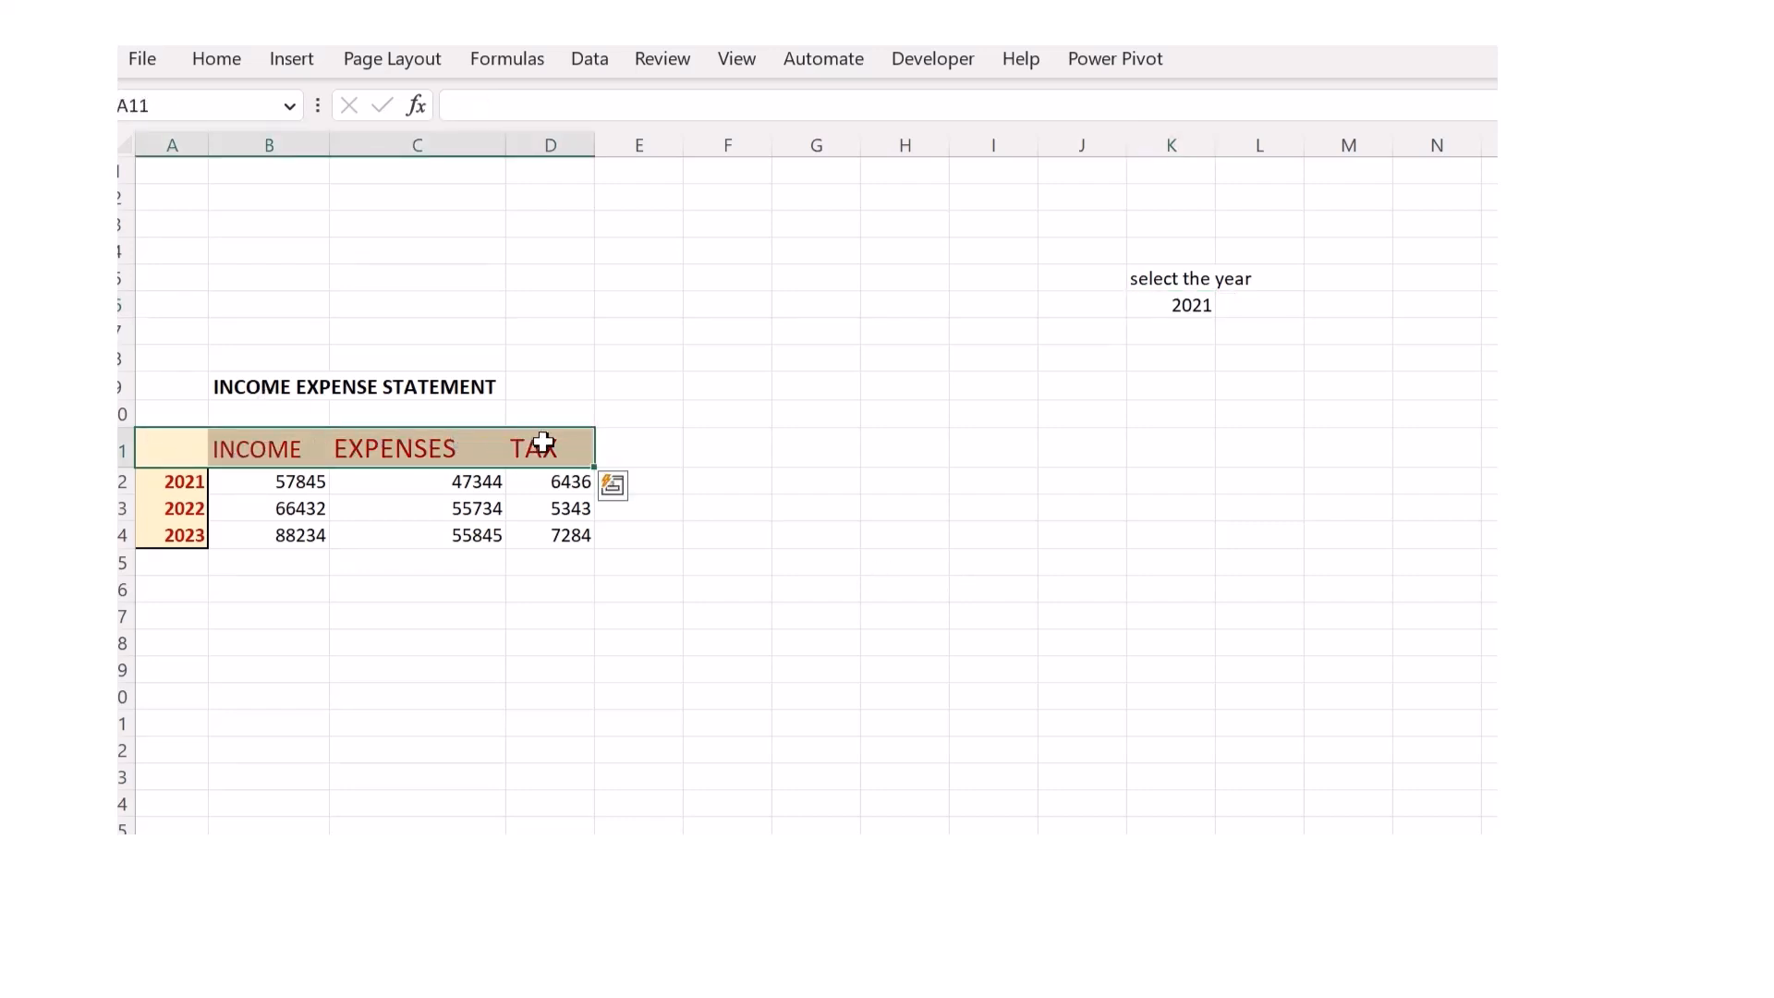
{"action": "key", "text": "ctrl+c"}
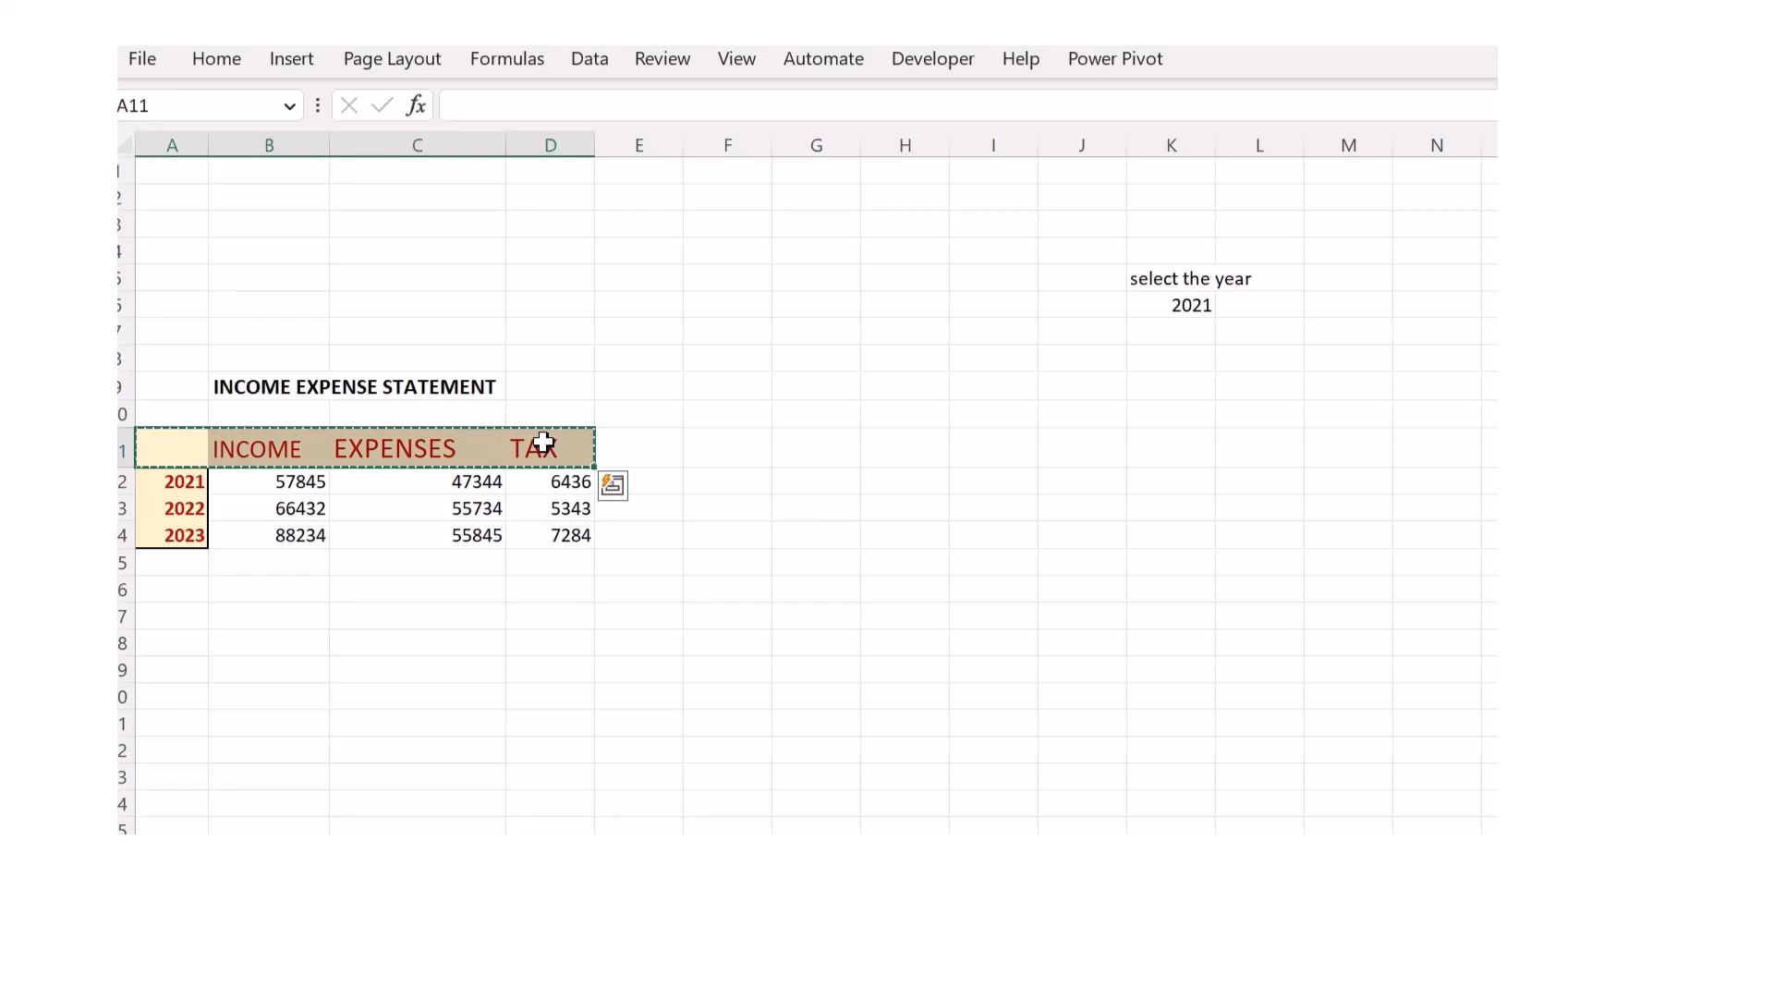
{"action": "left_click", "coordinate": [748, 443]}
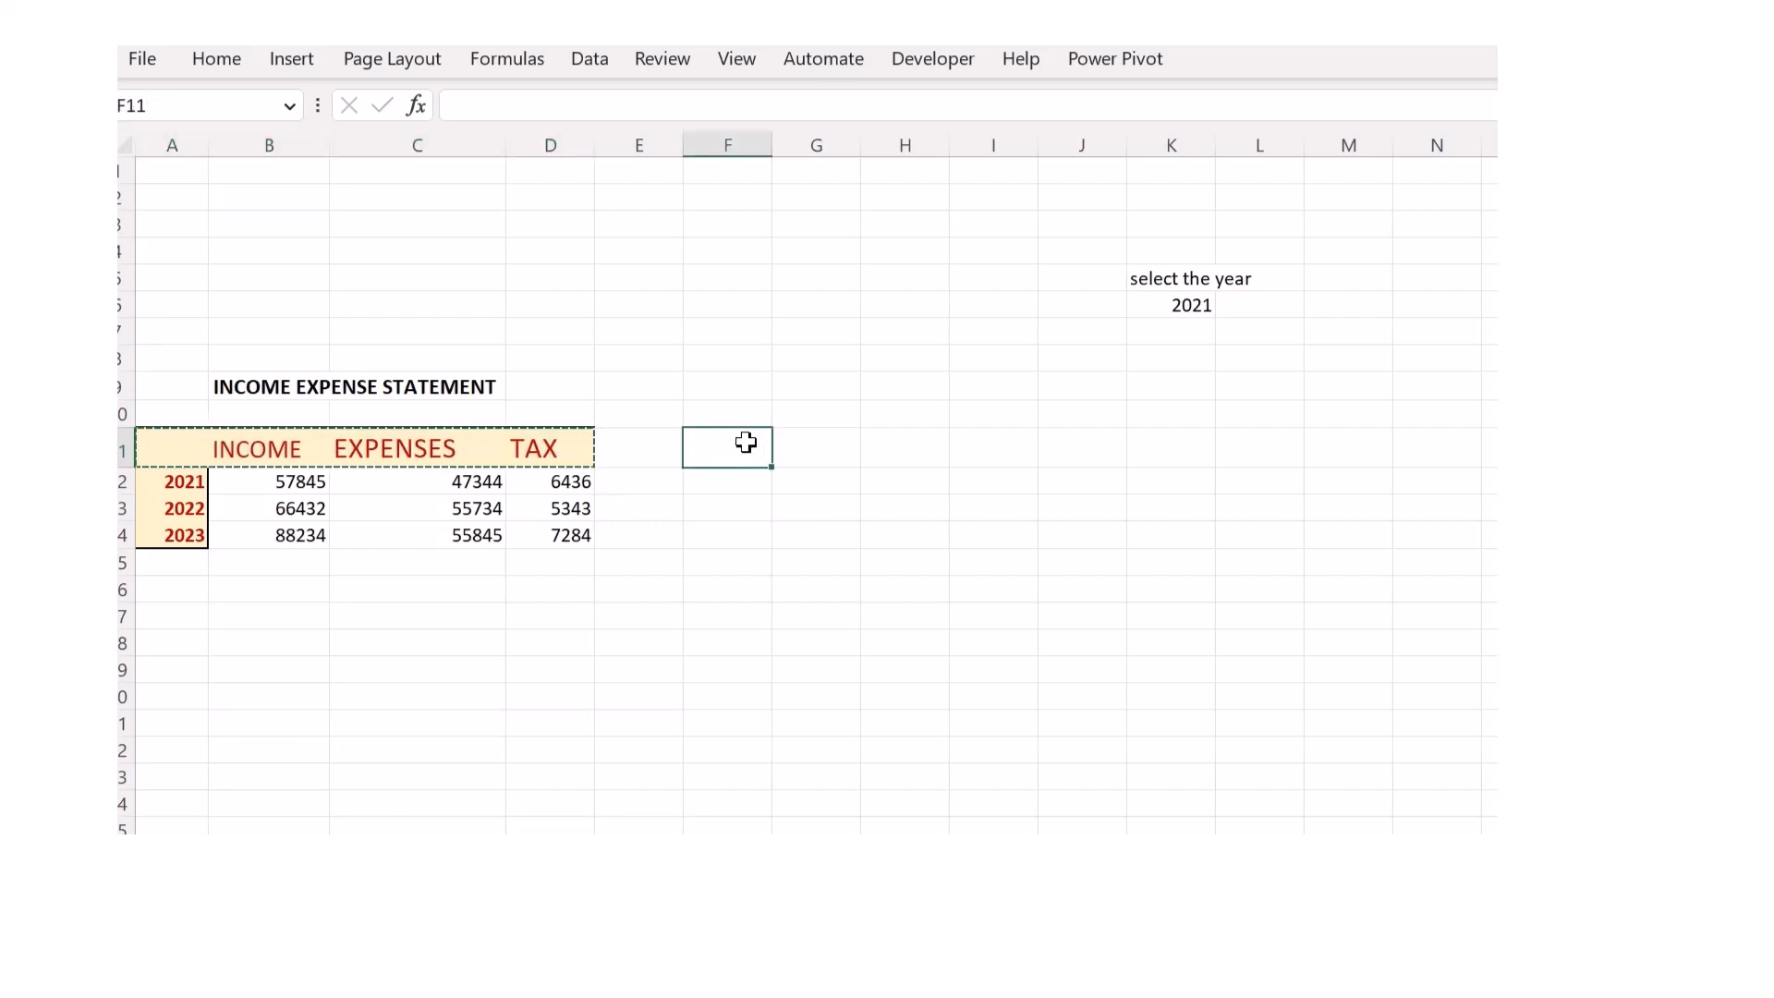
{"action": "key", "text": "ctrl+v"}
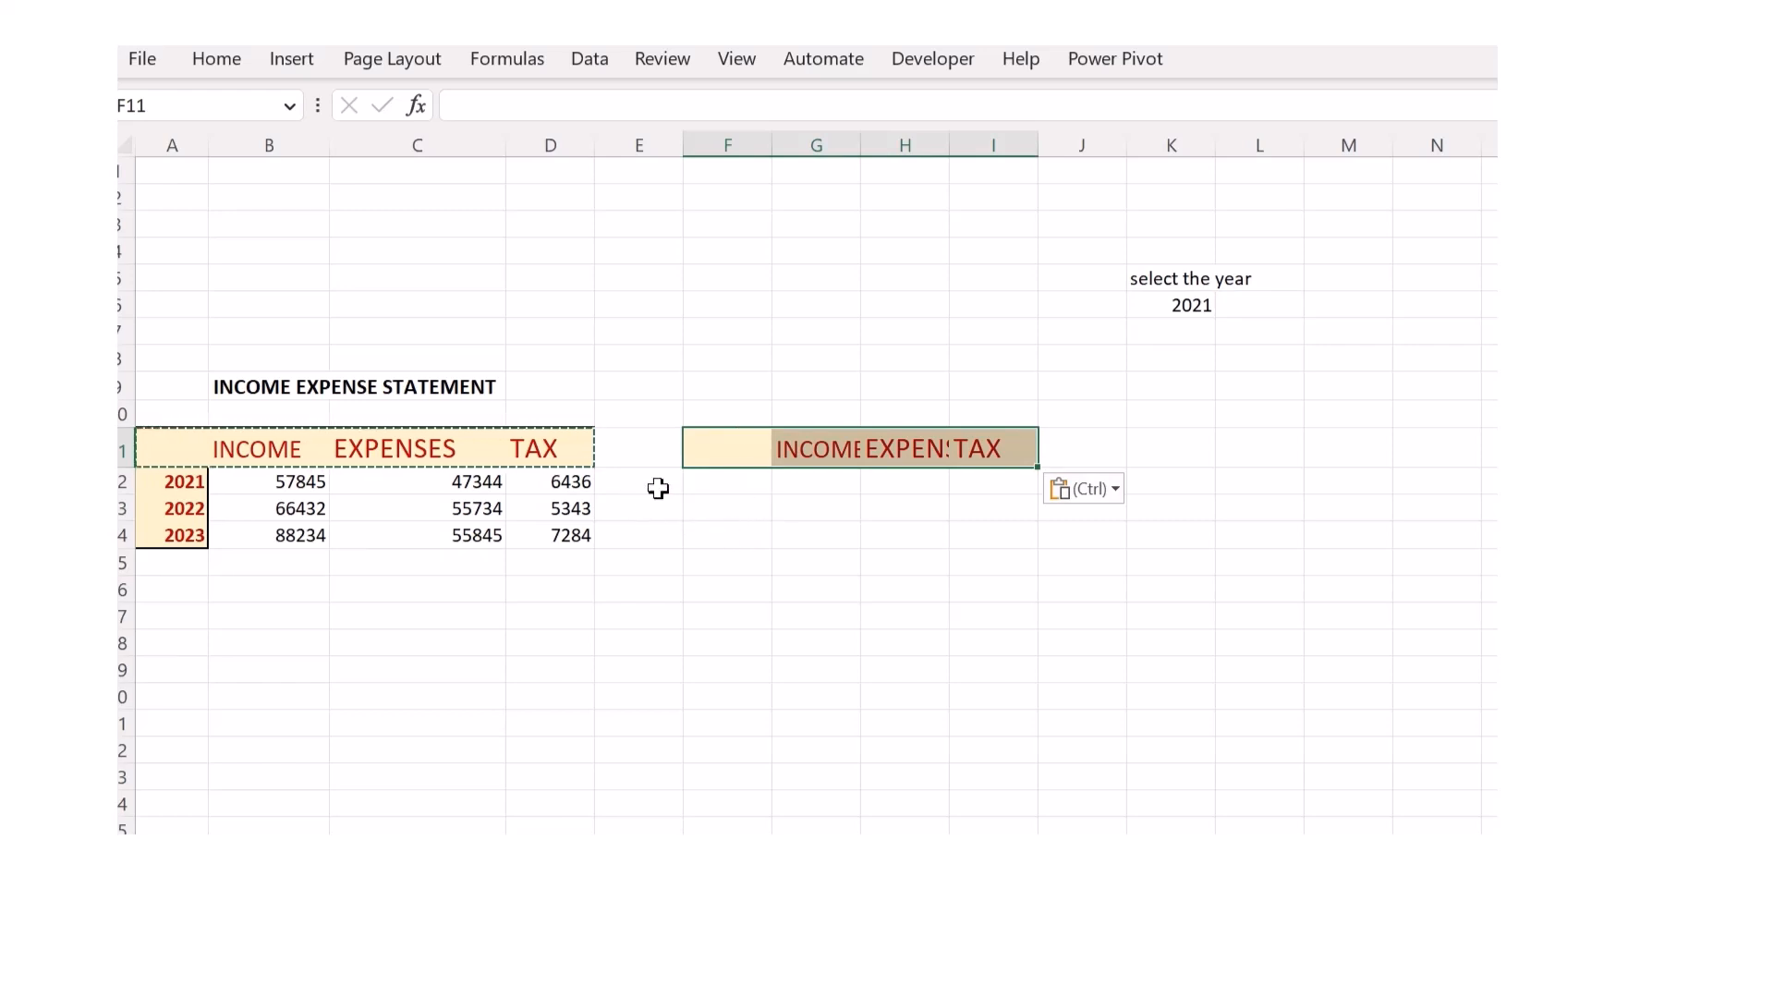
- Enter the years 2021, 2022 and 2023 in cells F12 to F14 below the copied header row
{"action": "left_click", "coordinate": [716, 481]}
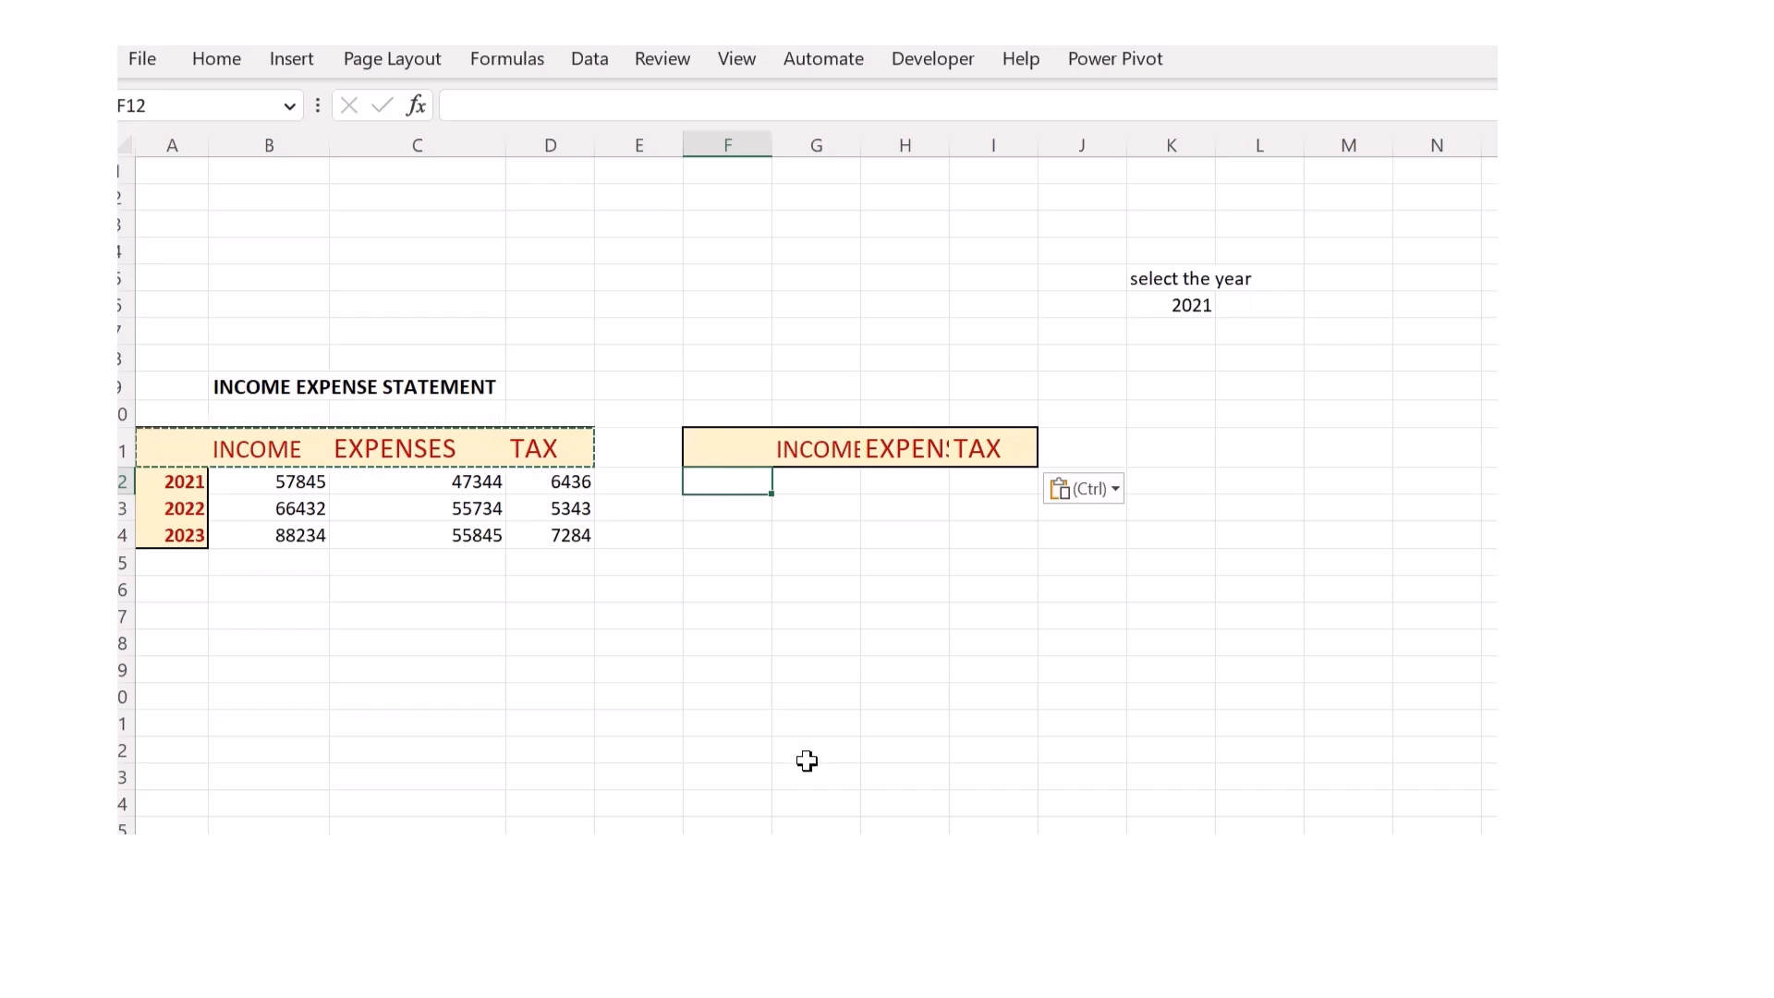
{"action": "type", "text": "2021"}
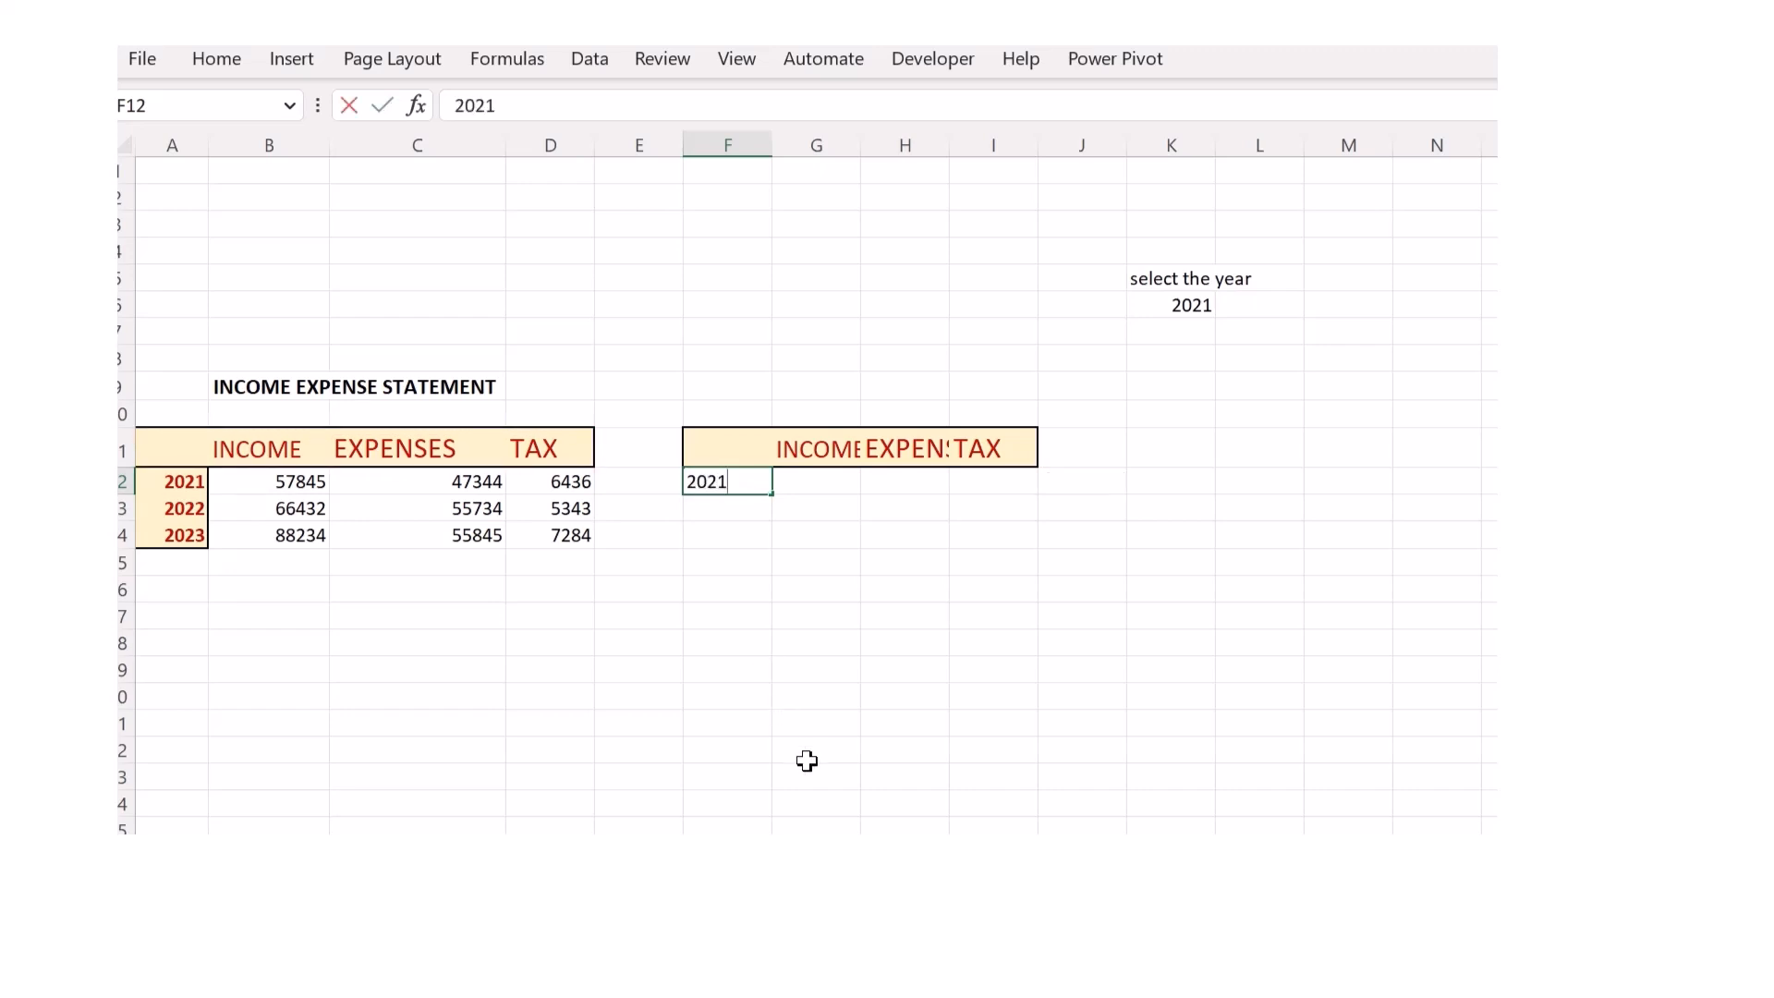
{"action": "key", "text": "Return"}
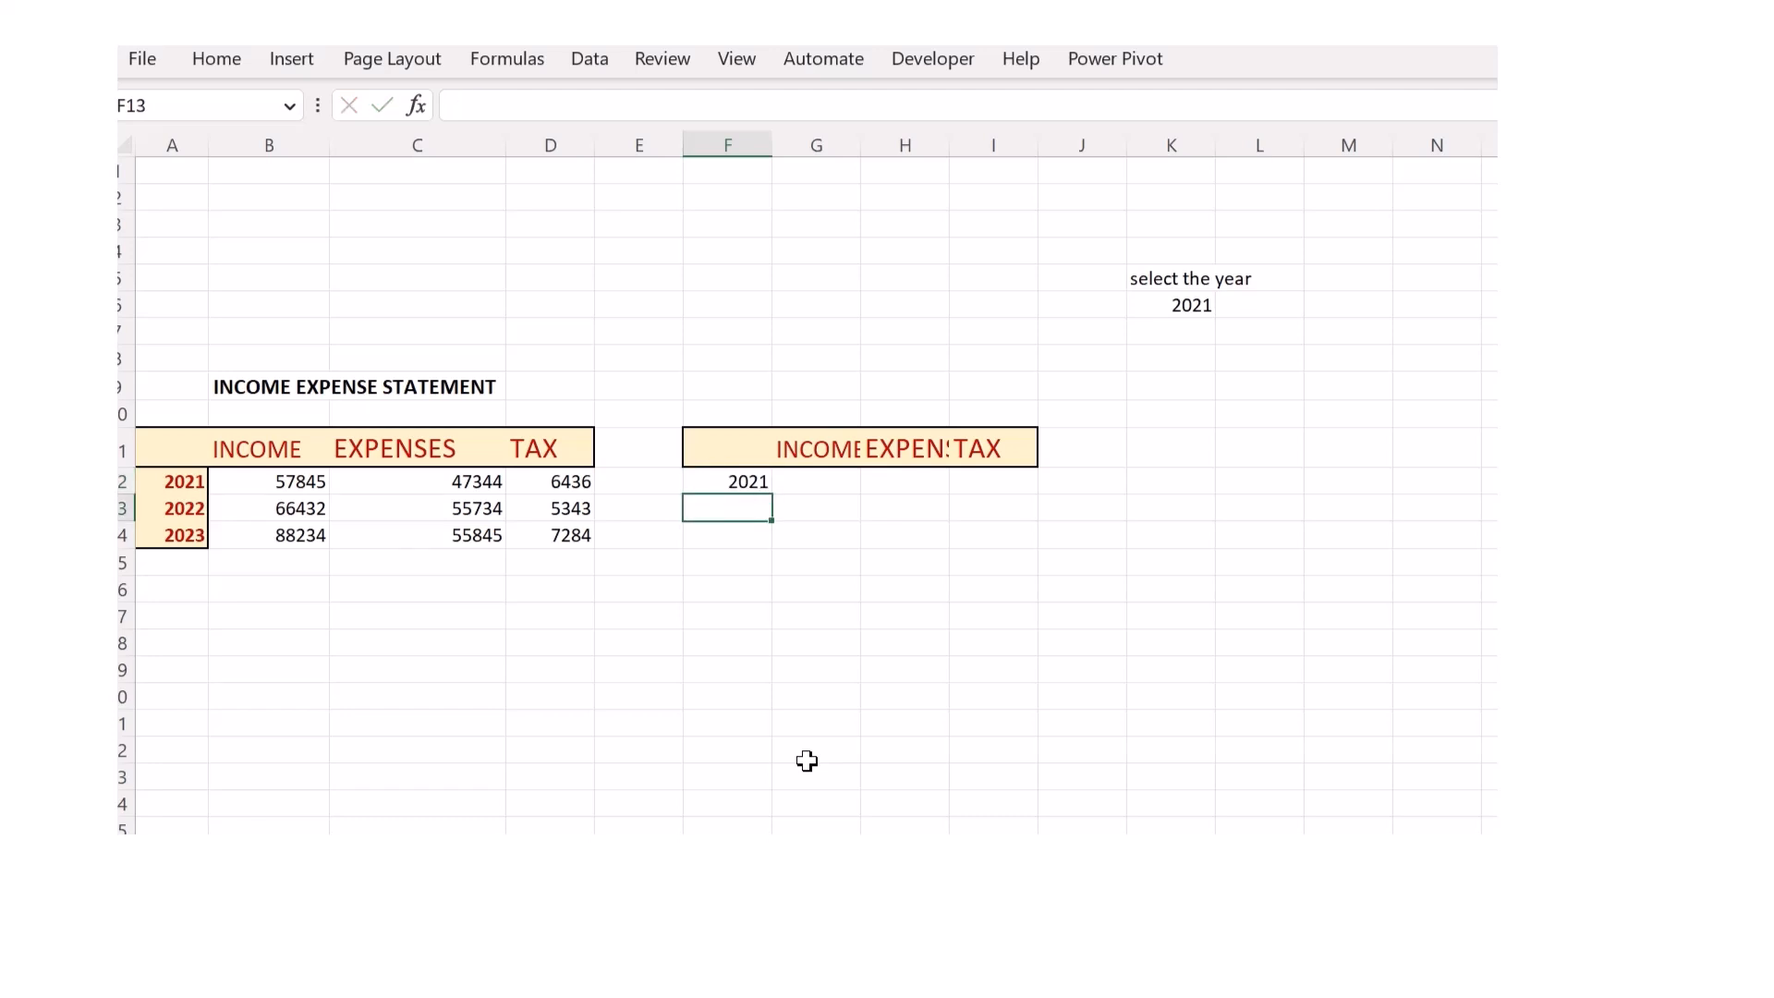
{"action": "type", "text": "2022"}
{"action": "key", "text": "Return"}
{"action": "type", "text": "203"}
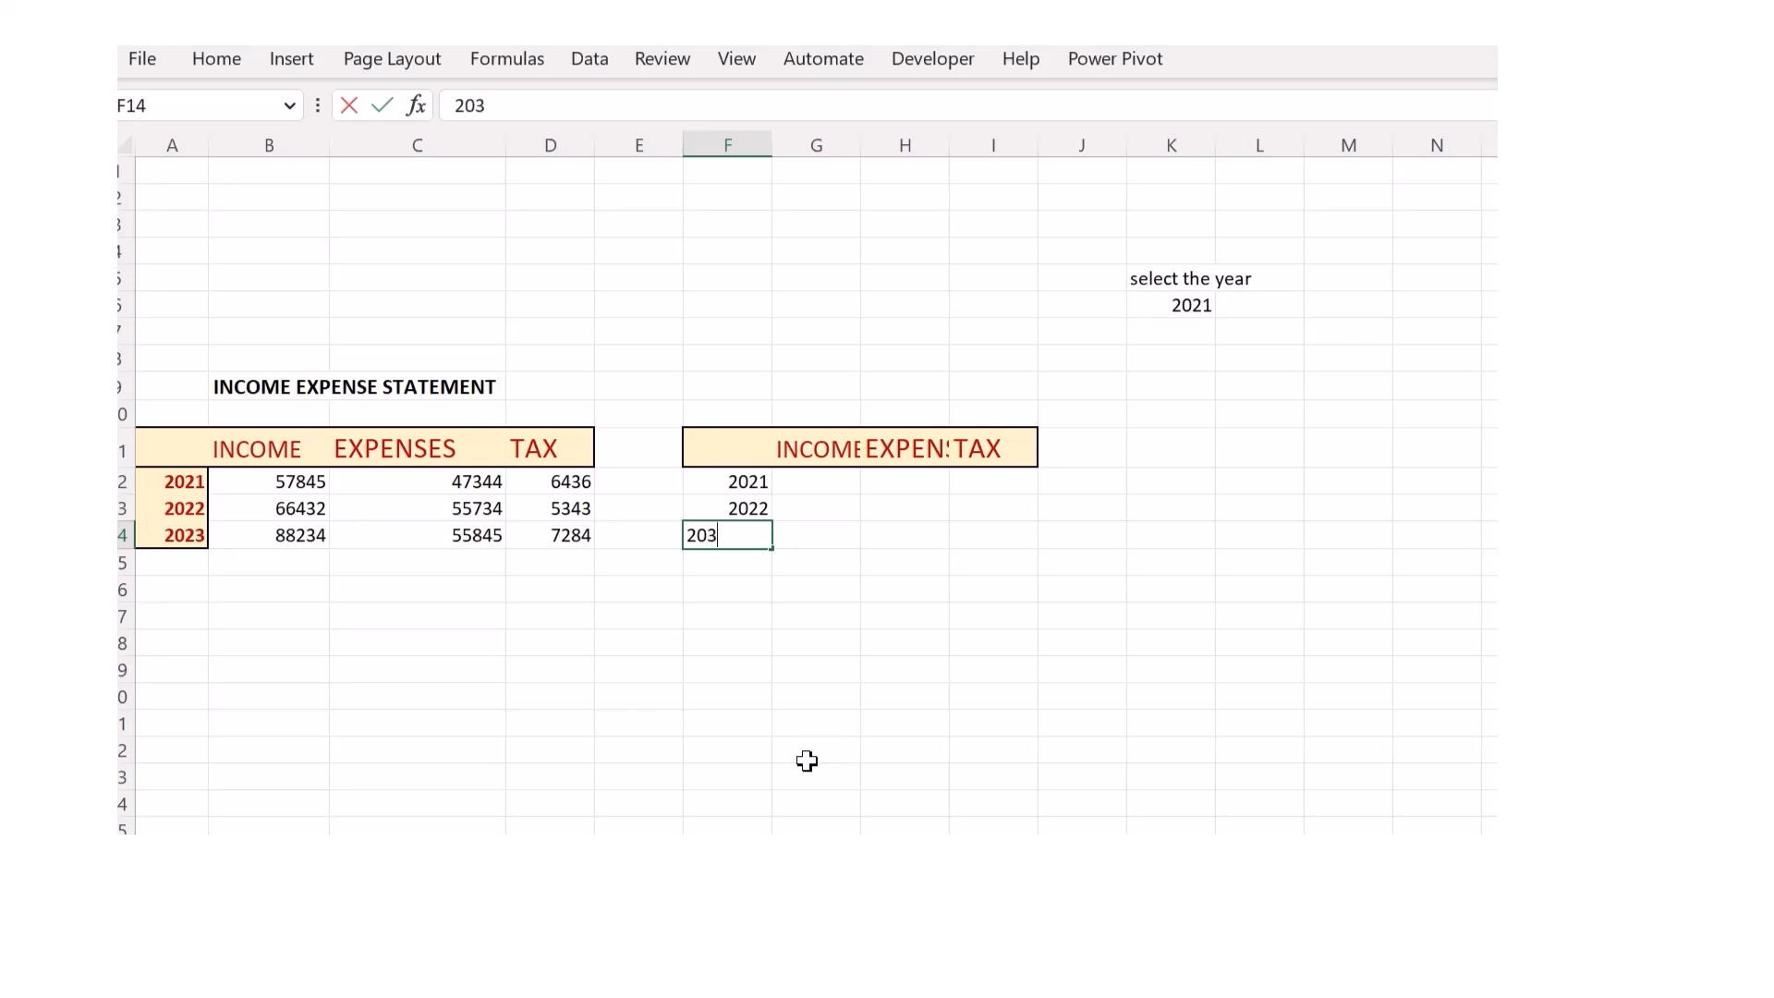
{"action": "key", "text": "Return"}
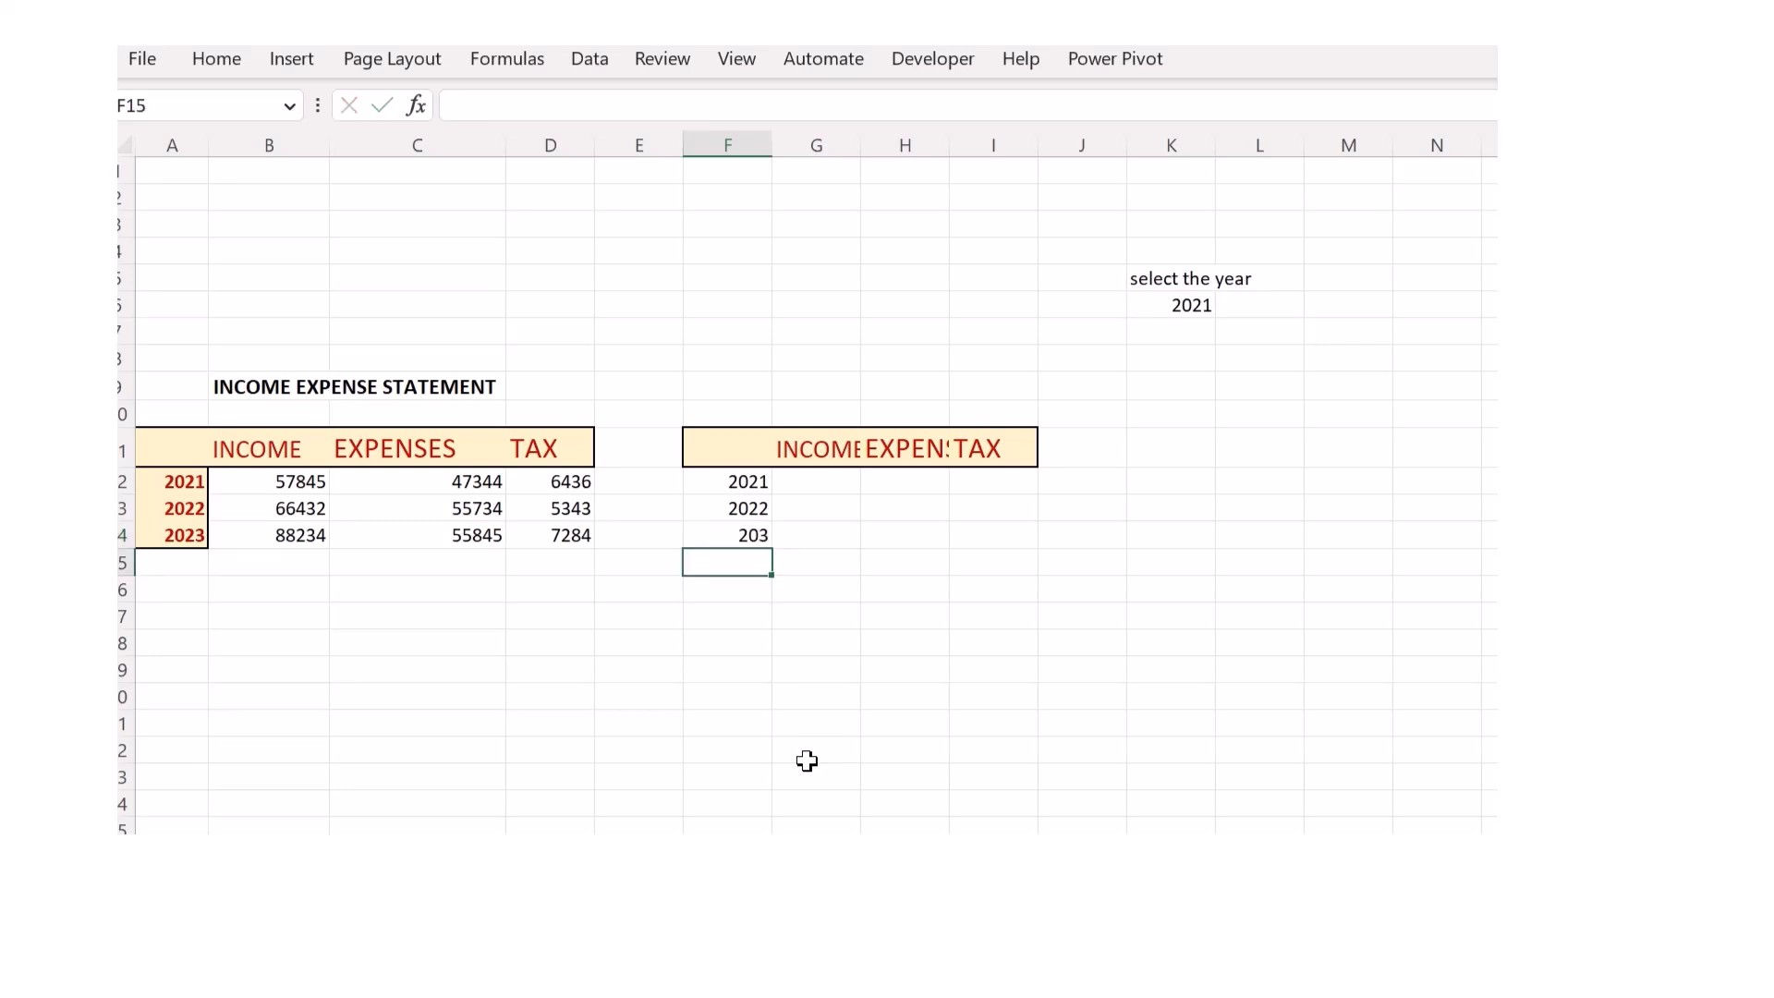
{"action": "key", "text": "Up"}
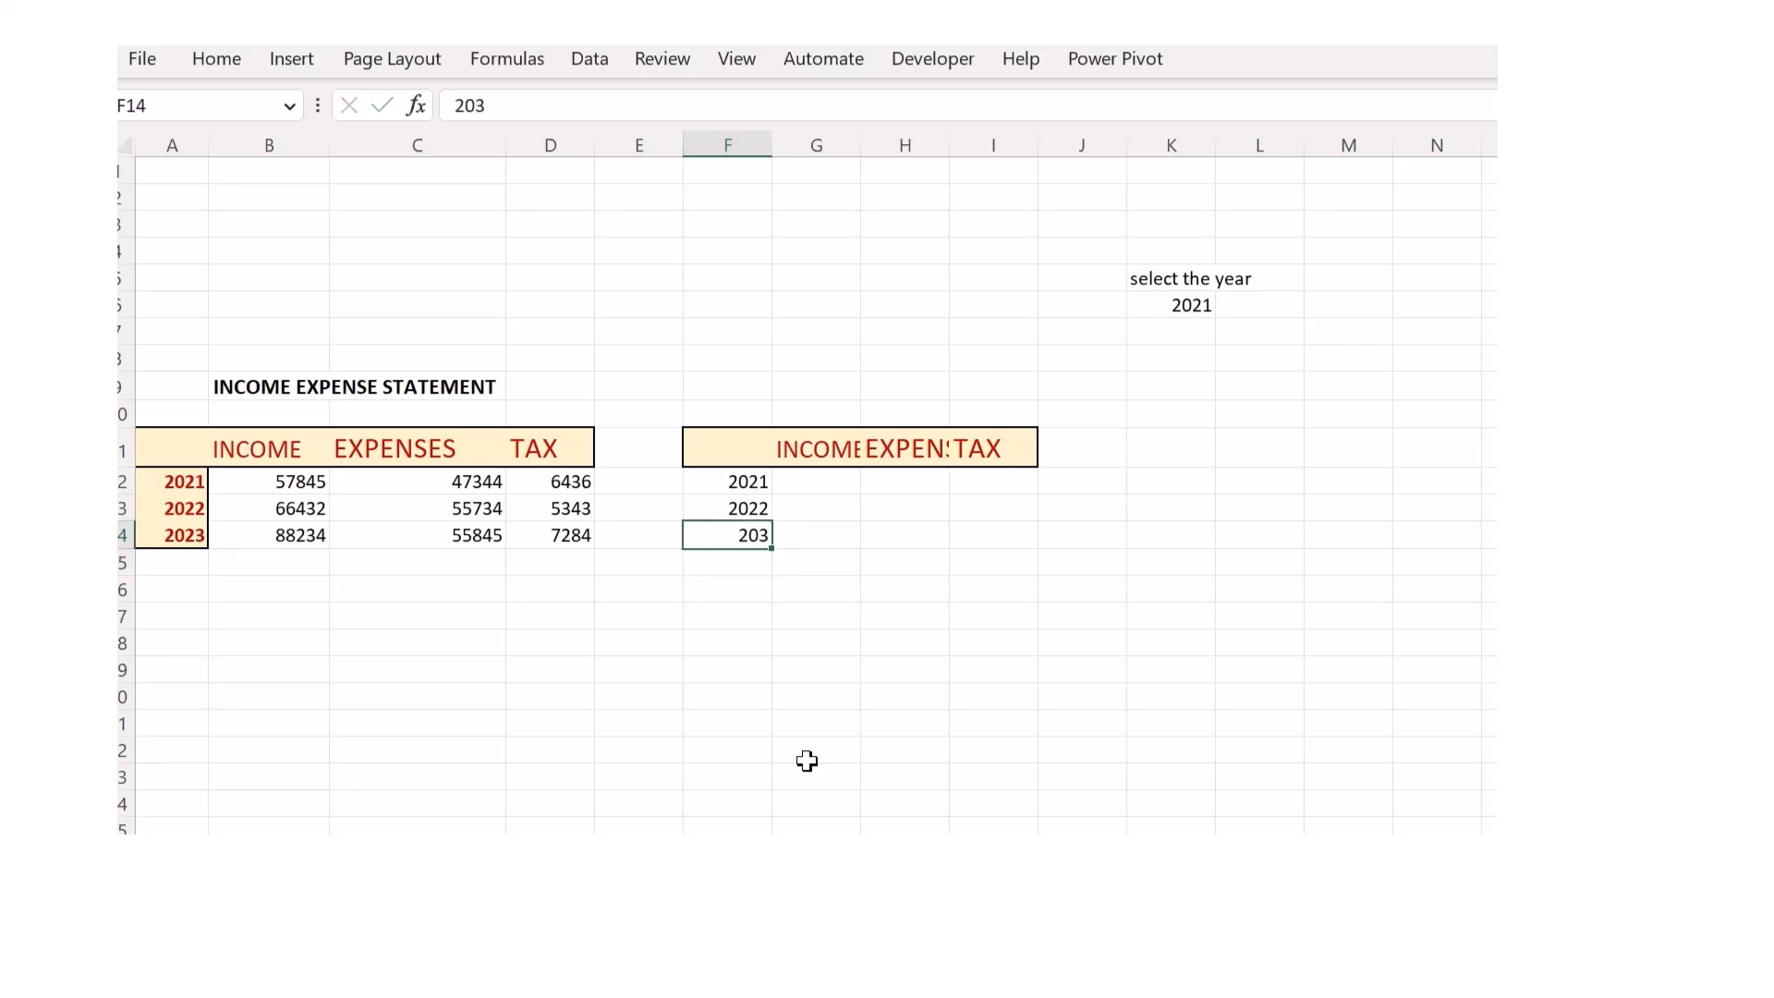
{"action": "type", "text": "2023"}
{"action": "key", "text": "Return"}
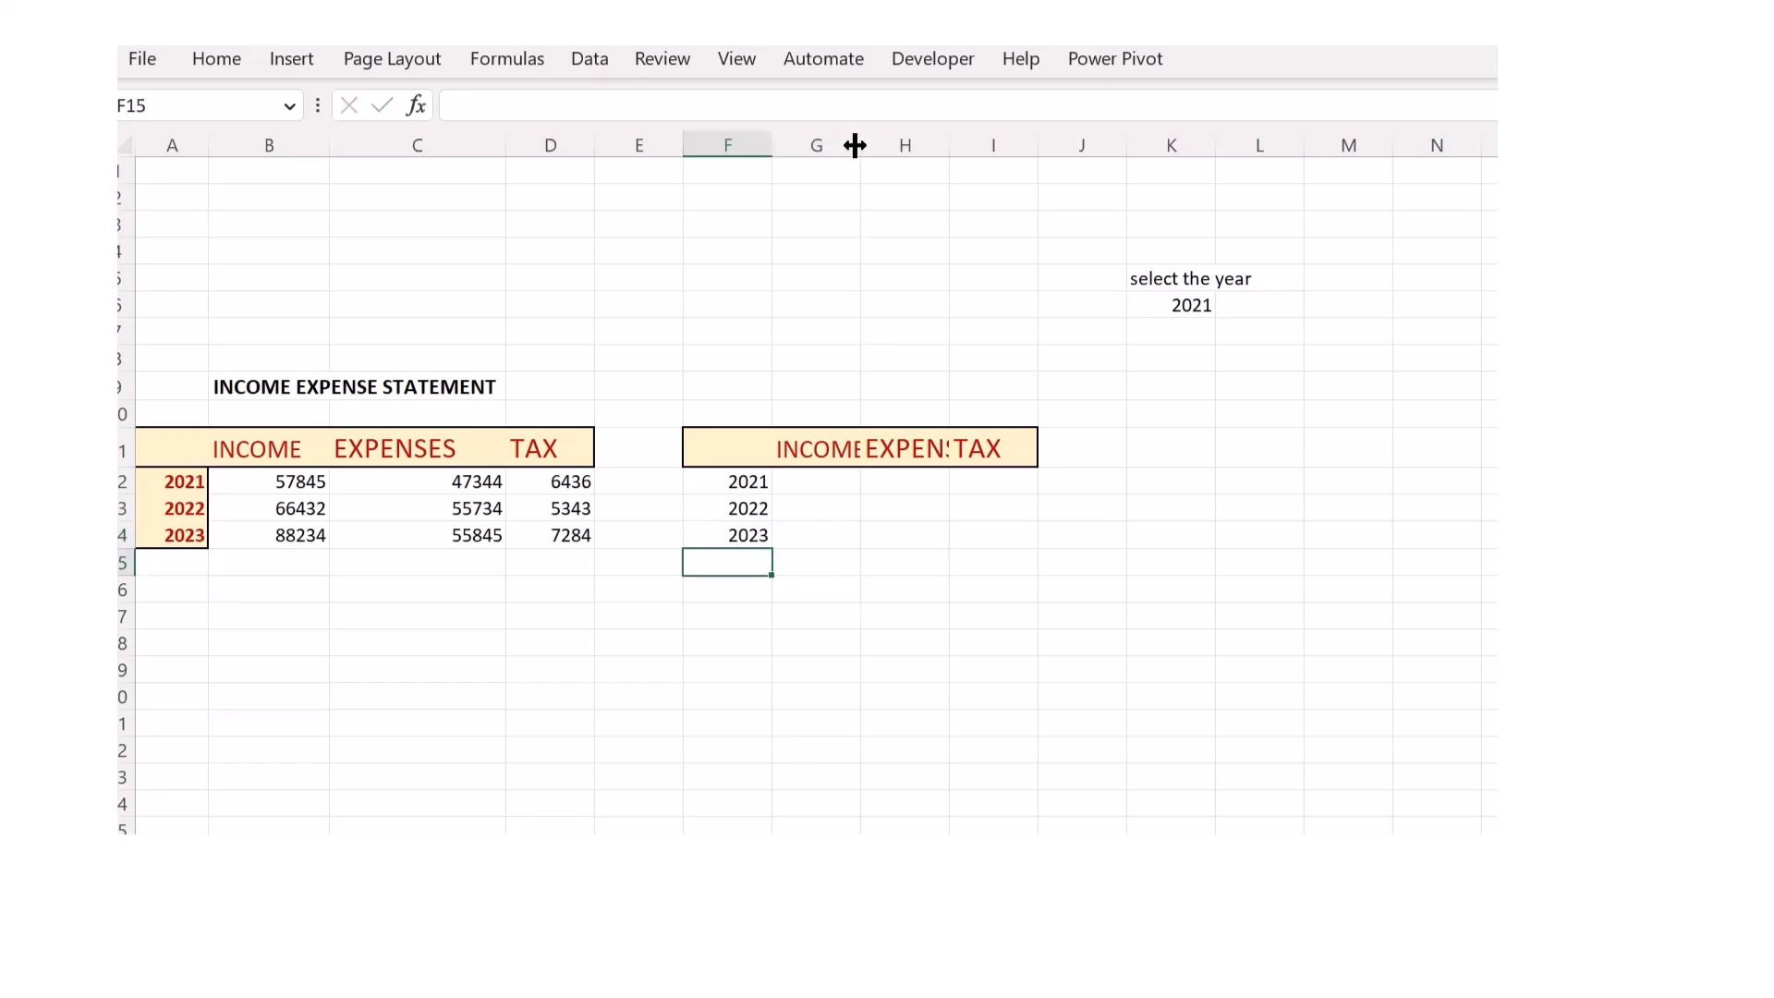
- AutoFit the widths of columns G, H and I to the copied INCOME, EXPENSES and TAX headings
{"action": "double_click", "coordinate": [854, 145]}
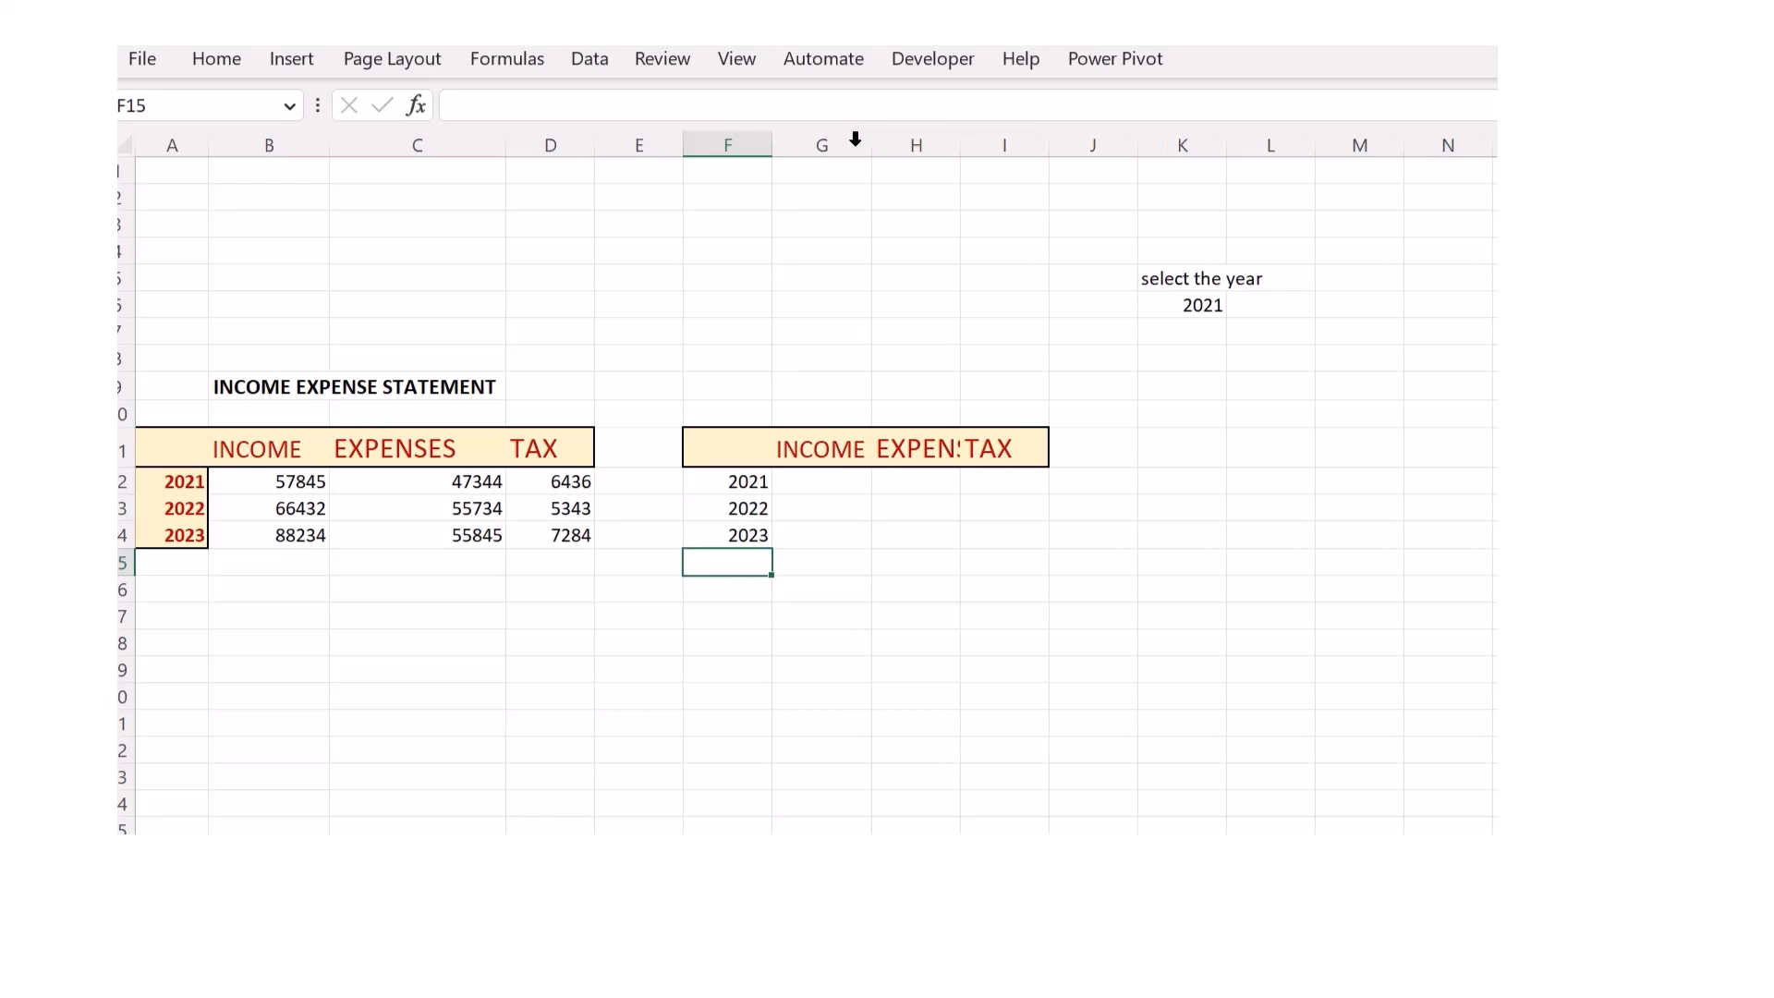
{"action": "double_click", "coordinate": [960, 148]}
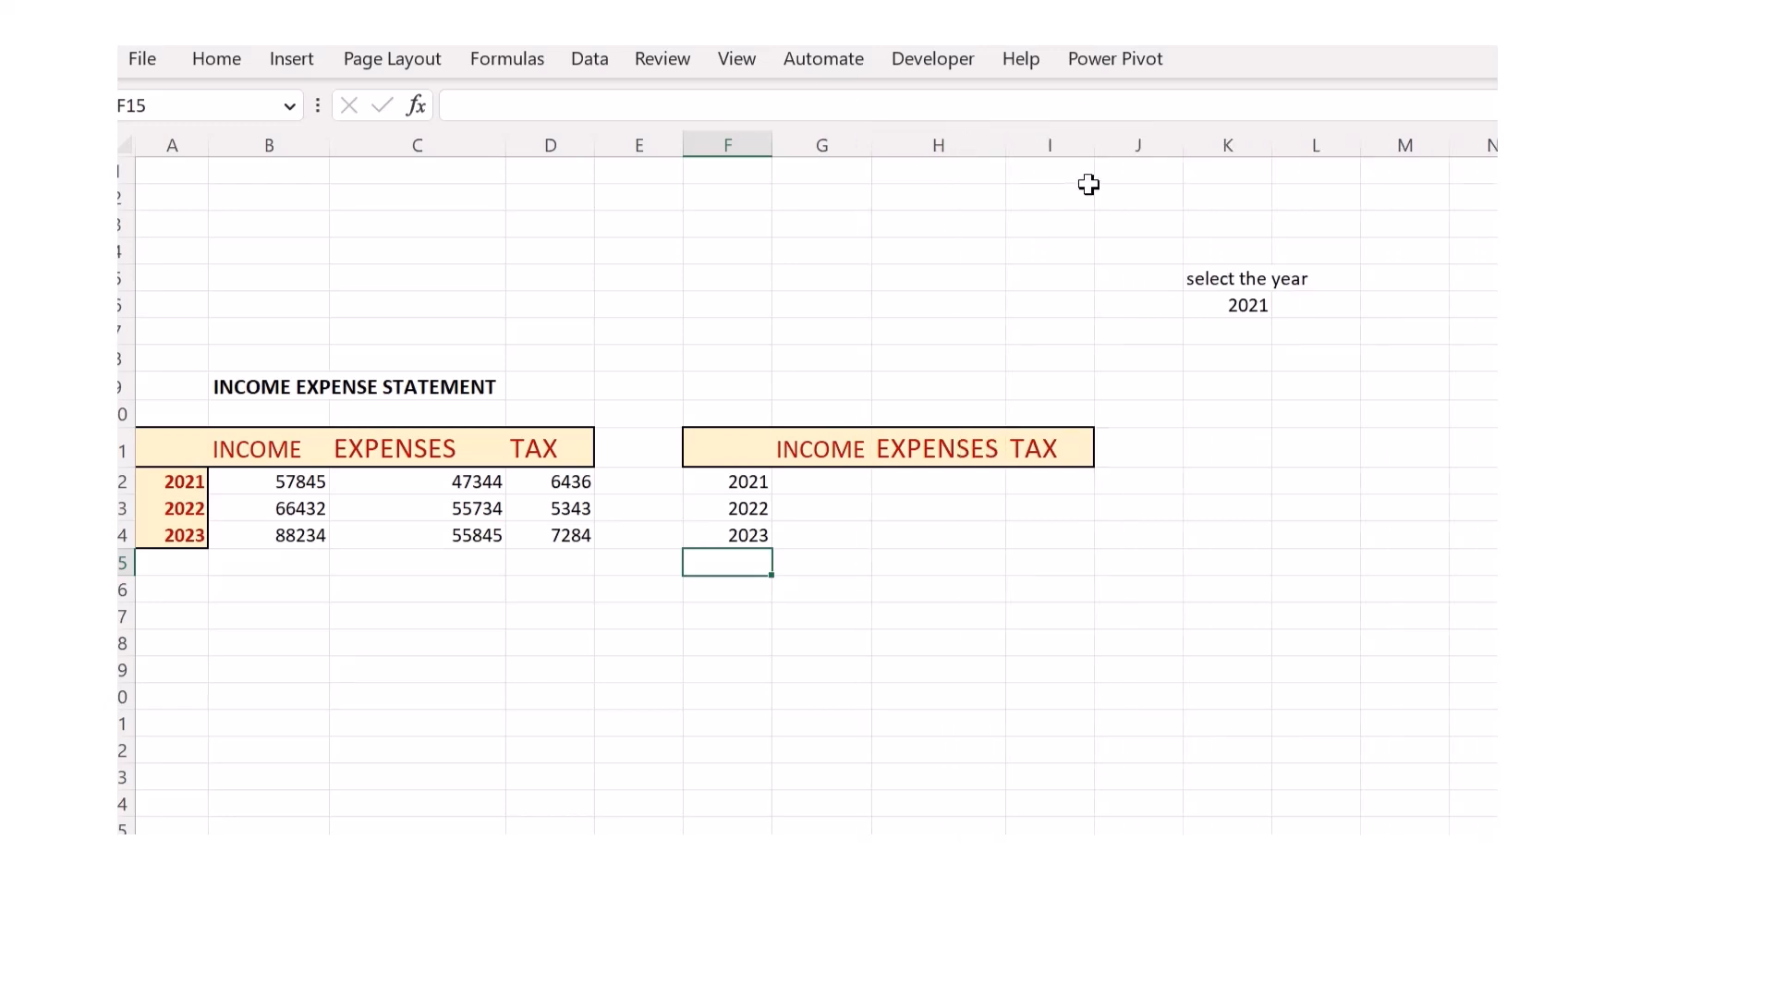
{"action": "double_click", "coordinate": [1096, 145]}
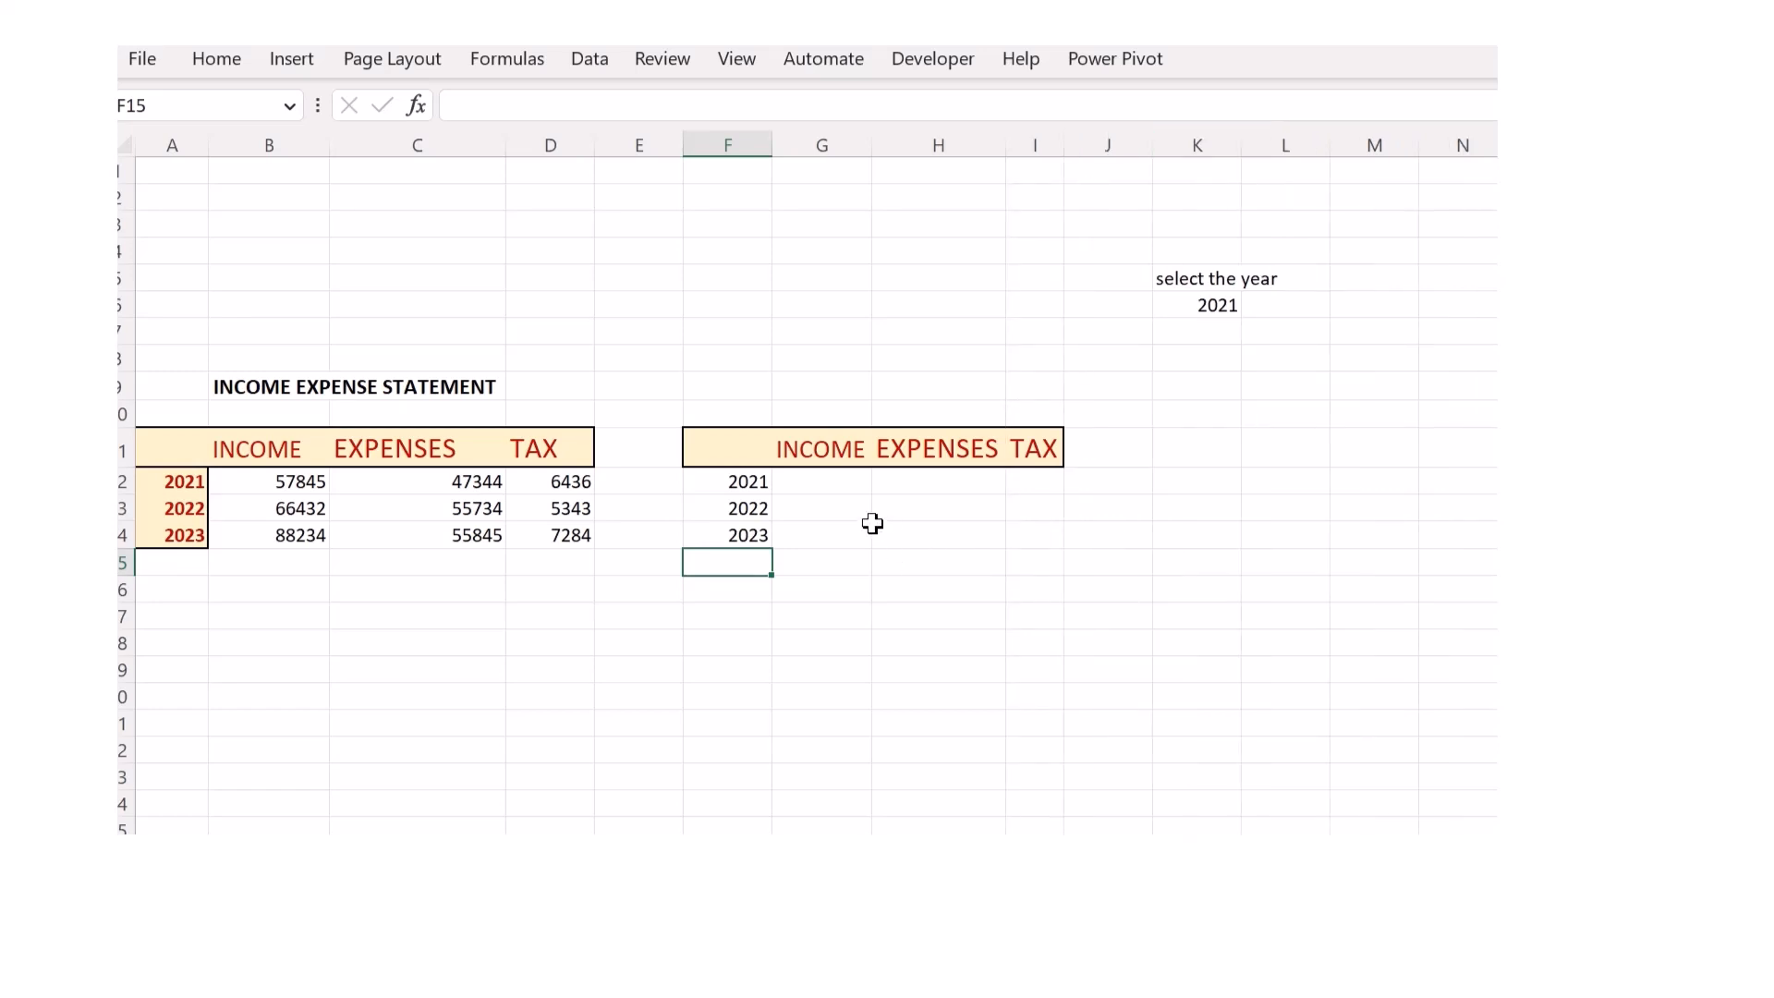
- Enter the formula =IF(K6=A12,B12,"") in cell G12, the 2021 income cell of the helper table
{"action": "left_click", "coordinate": [809, 477]}
{"action": "type", "text": "=i"}
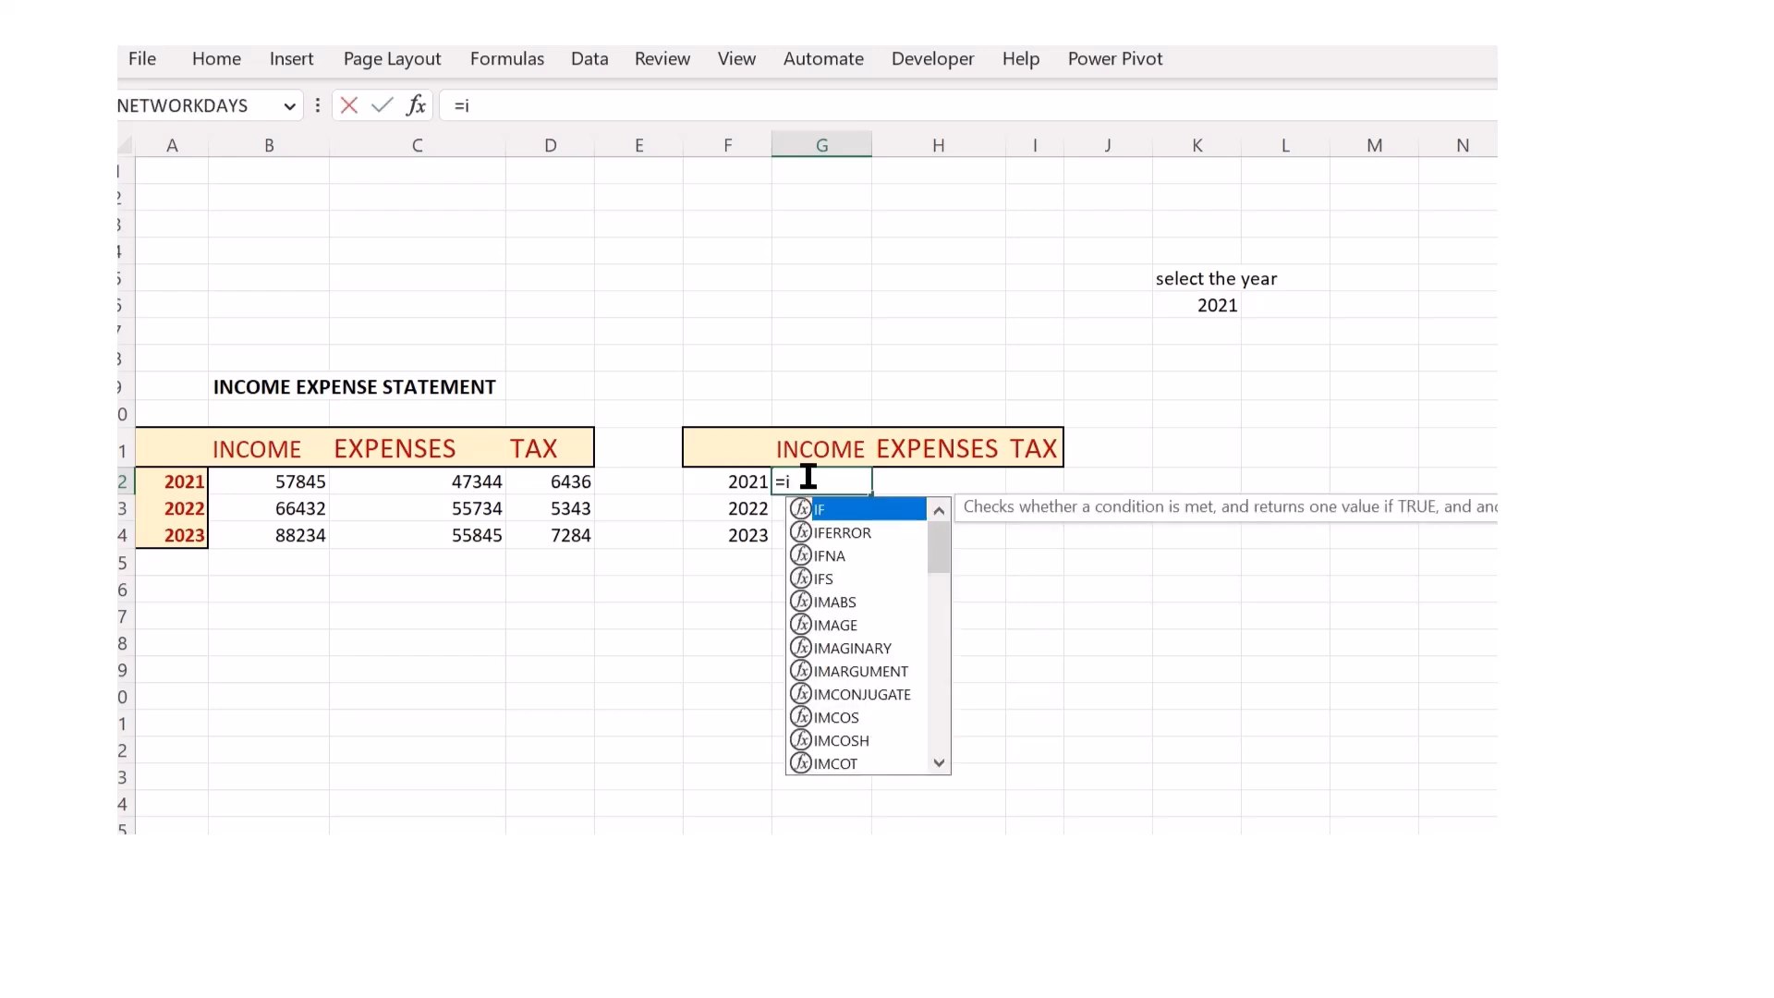
{"action": "type", "text": "f("}
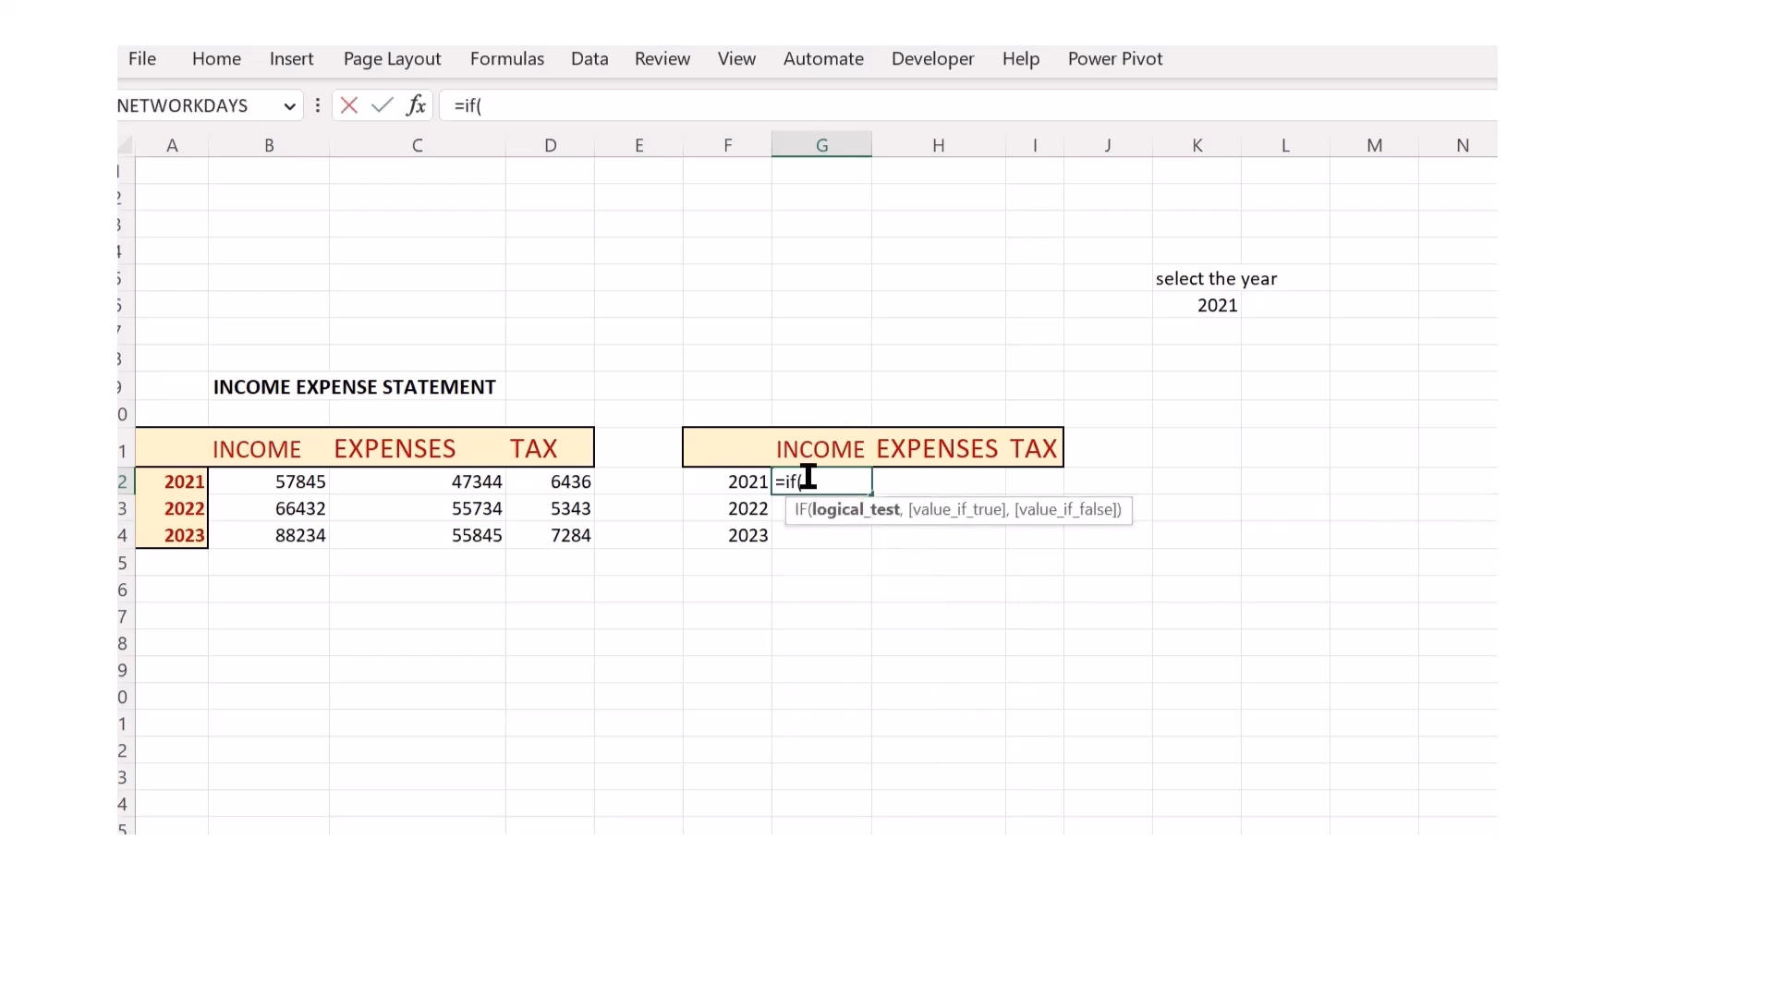
{"action": "left_click", "coordinate": [1207, 301]}
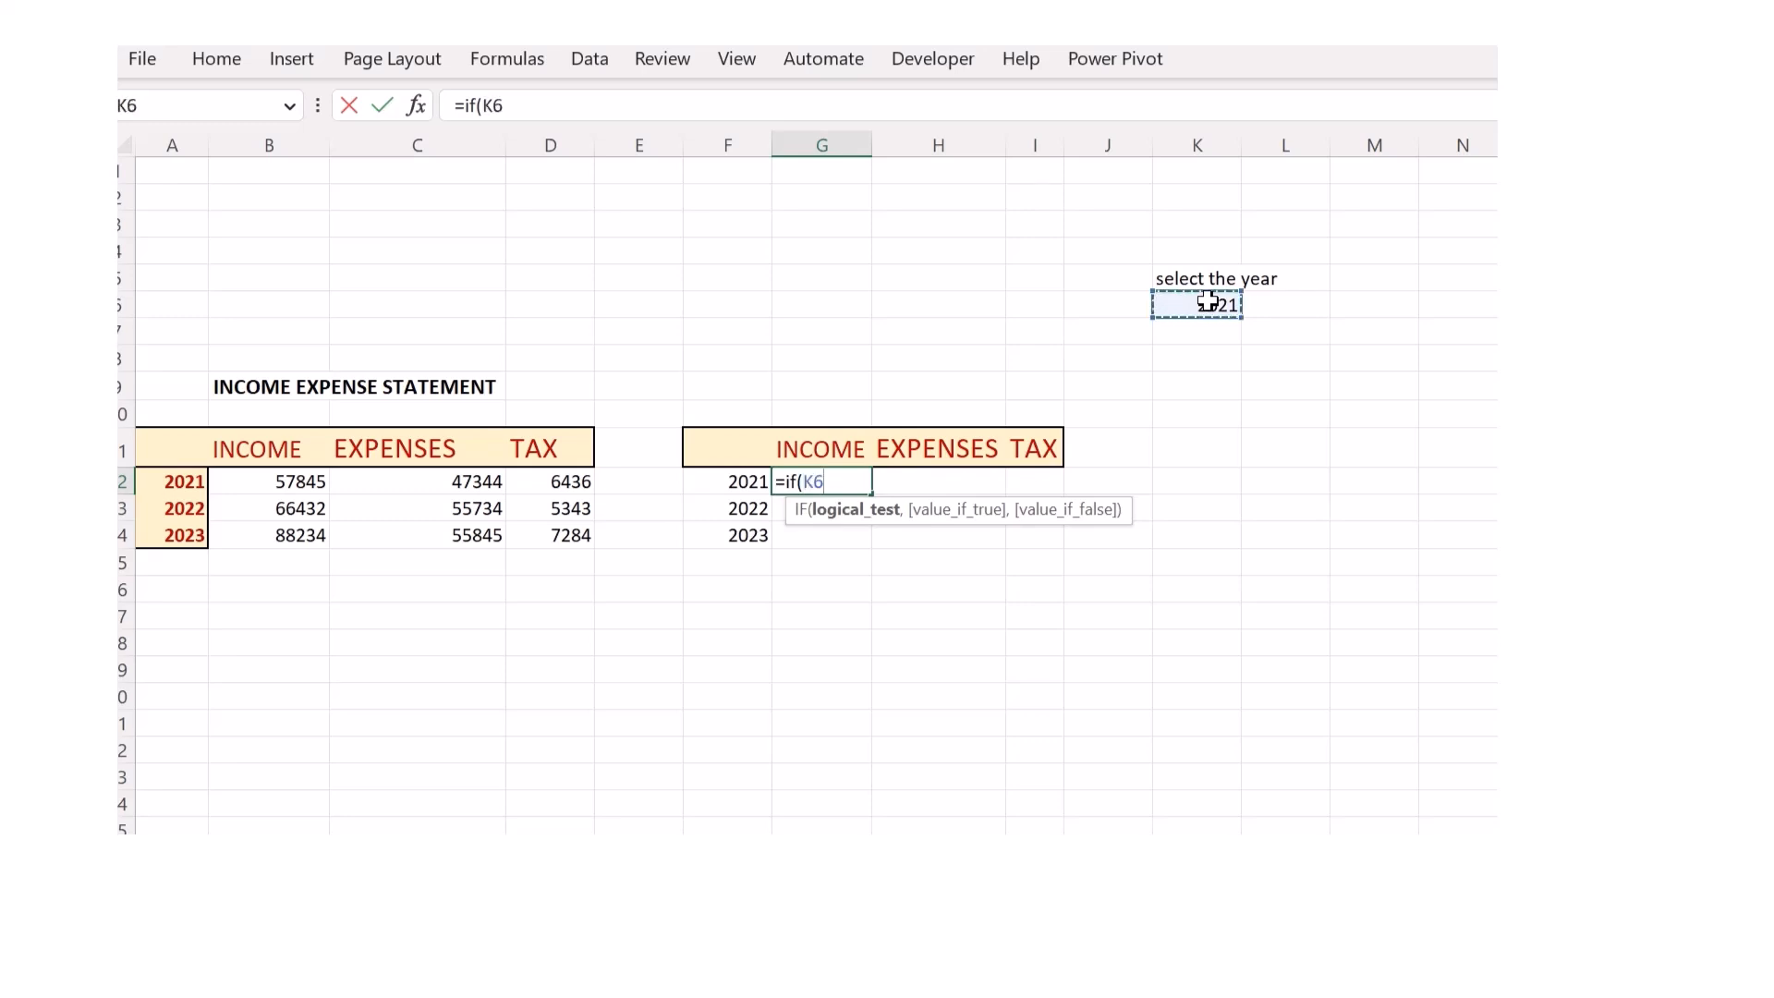
{"action": "type", "text": "="}
{"action": "left_click", "coordinate": [167, 473]}
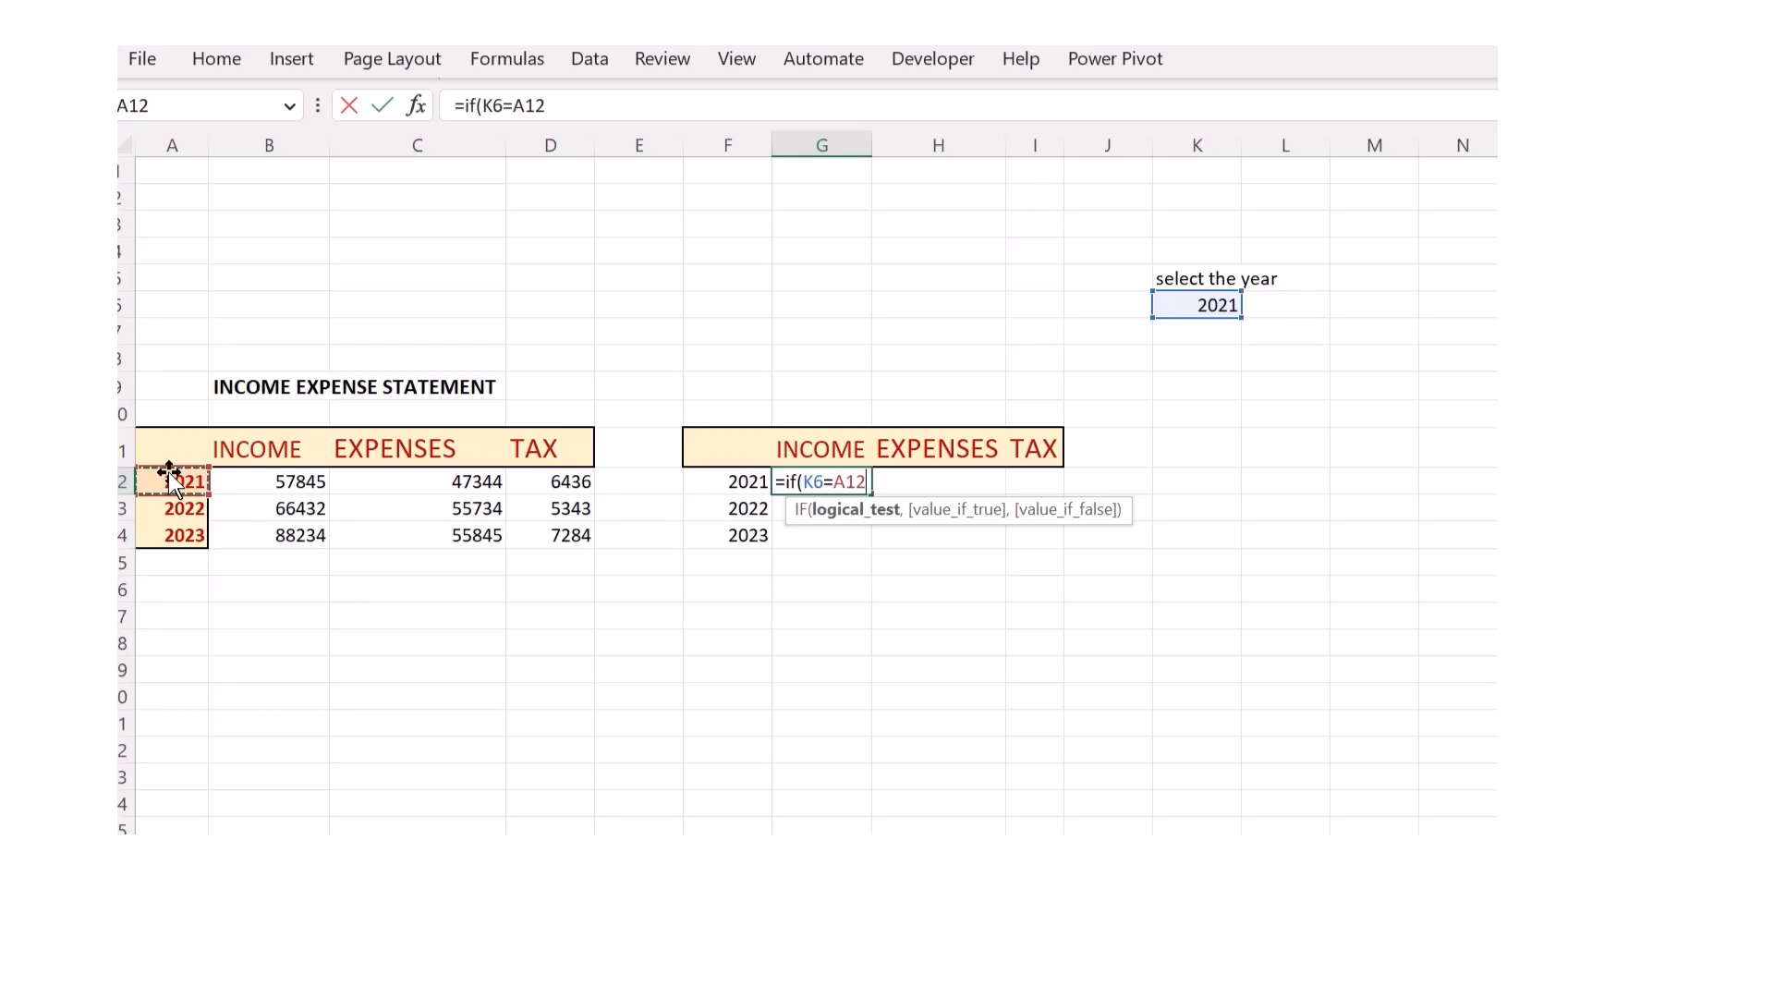
{"action": "type", "text": ","}
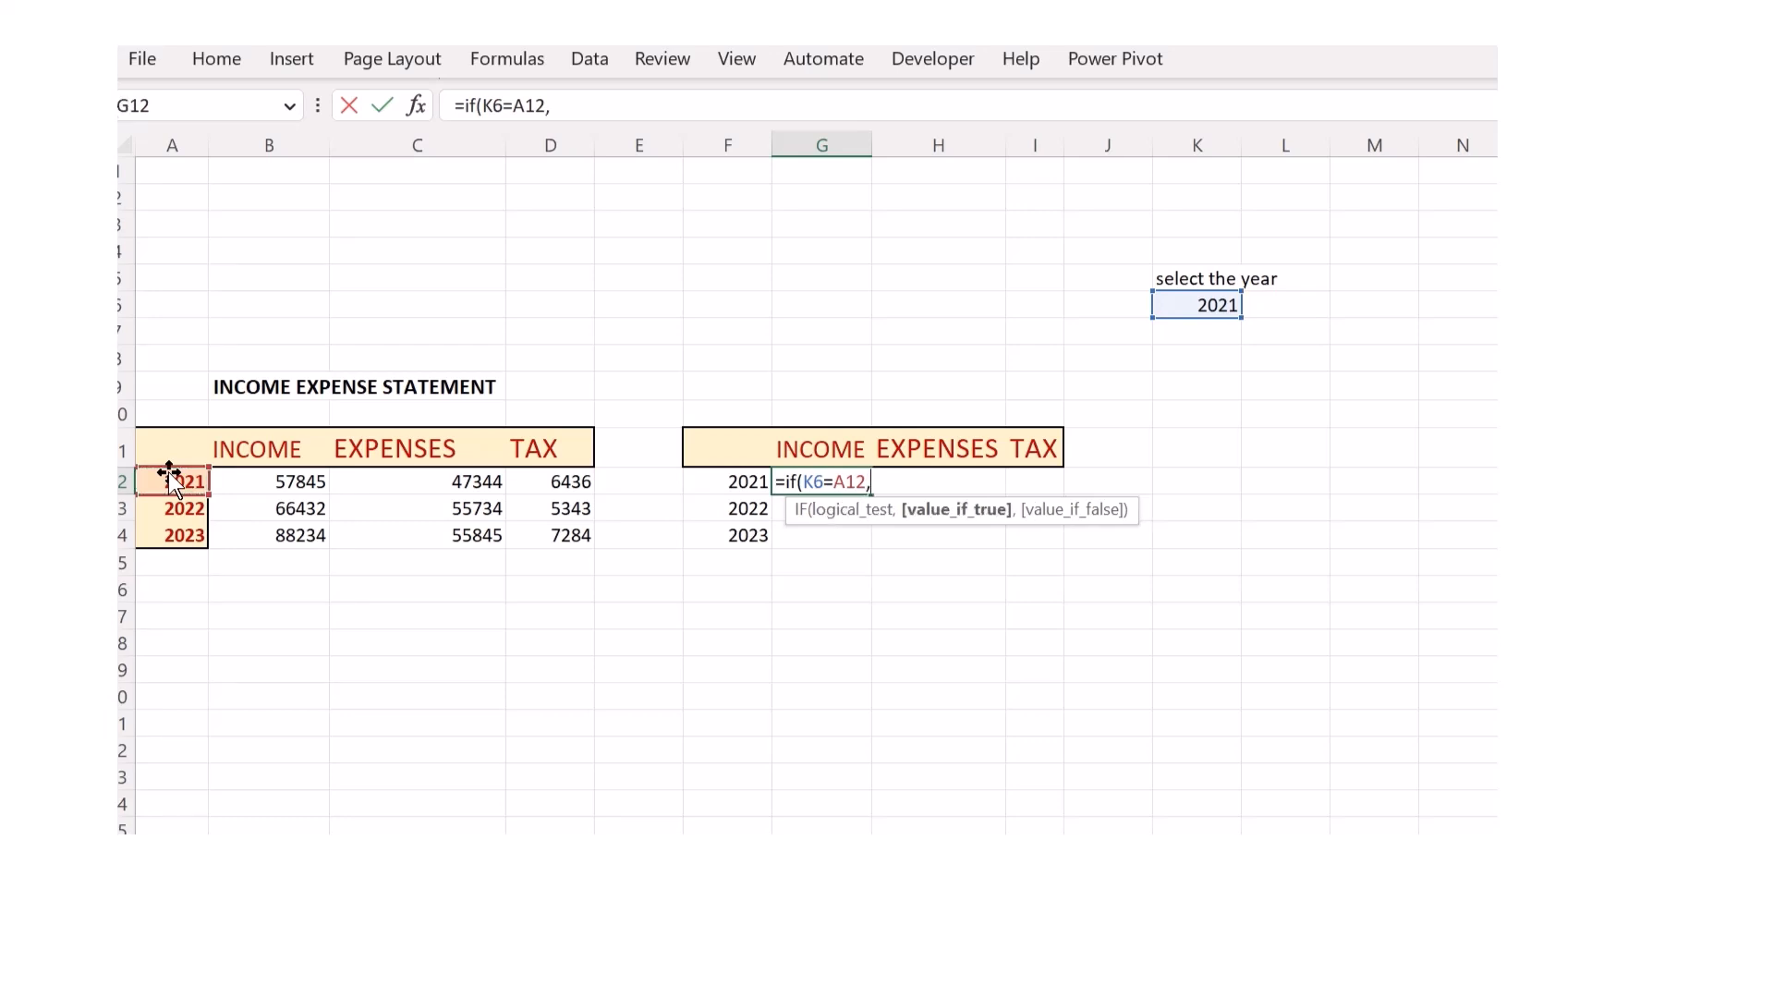
{"action": "left_click", "coordinate": [279, 476]}
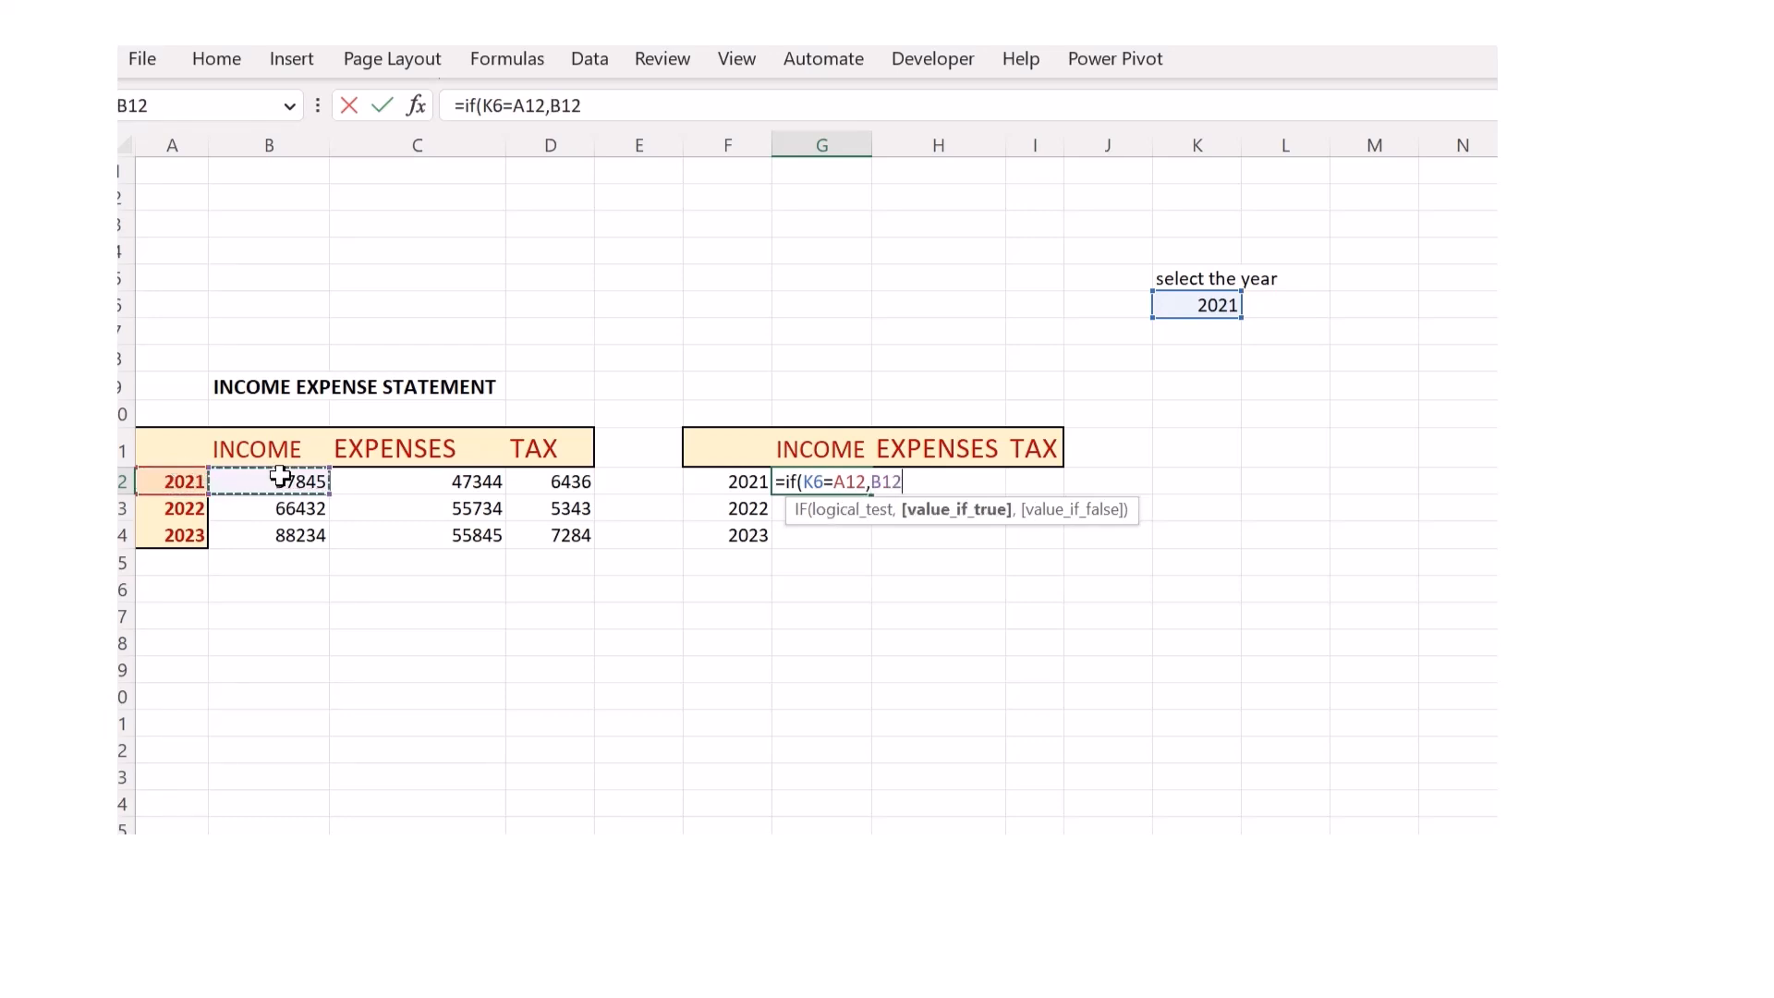
{"action": "type", "text": ","}
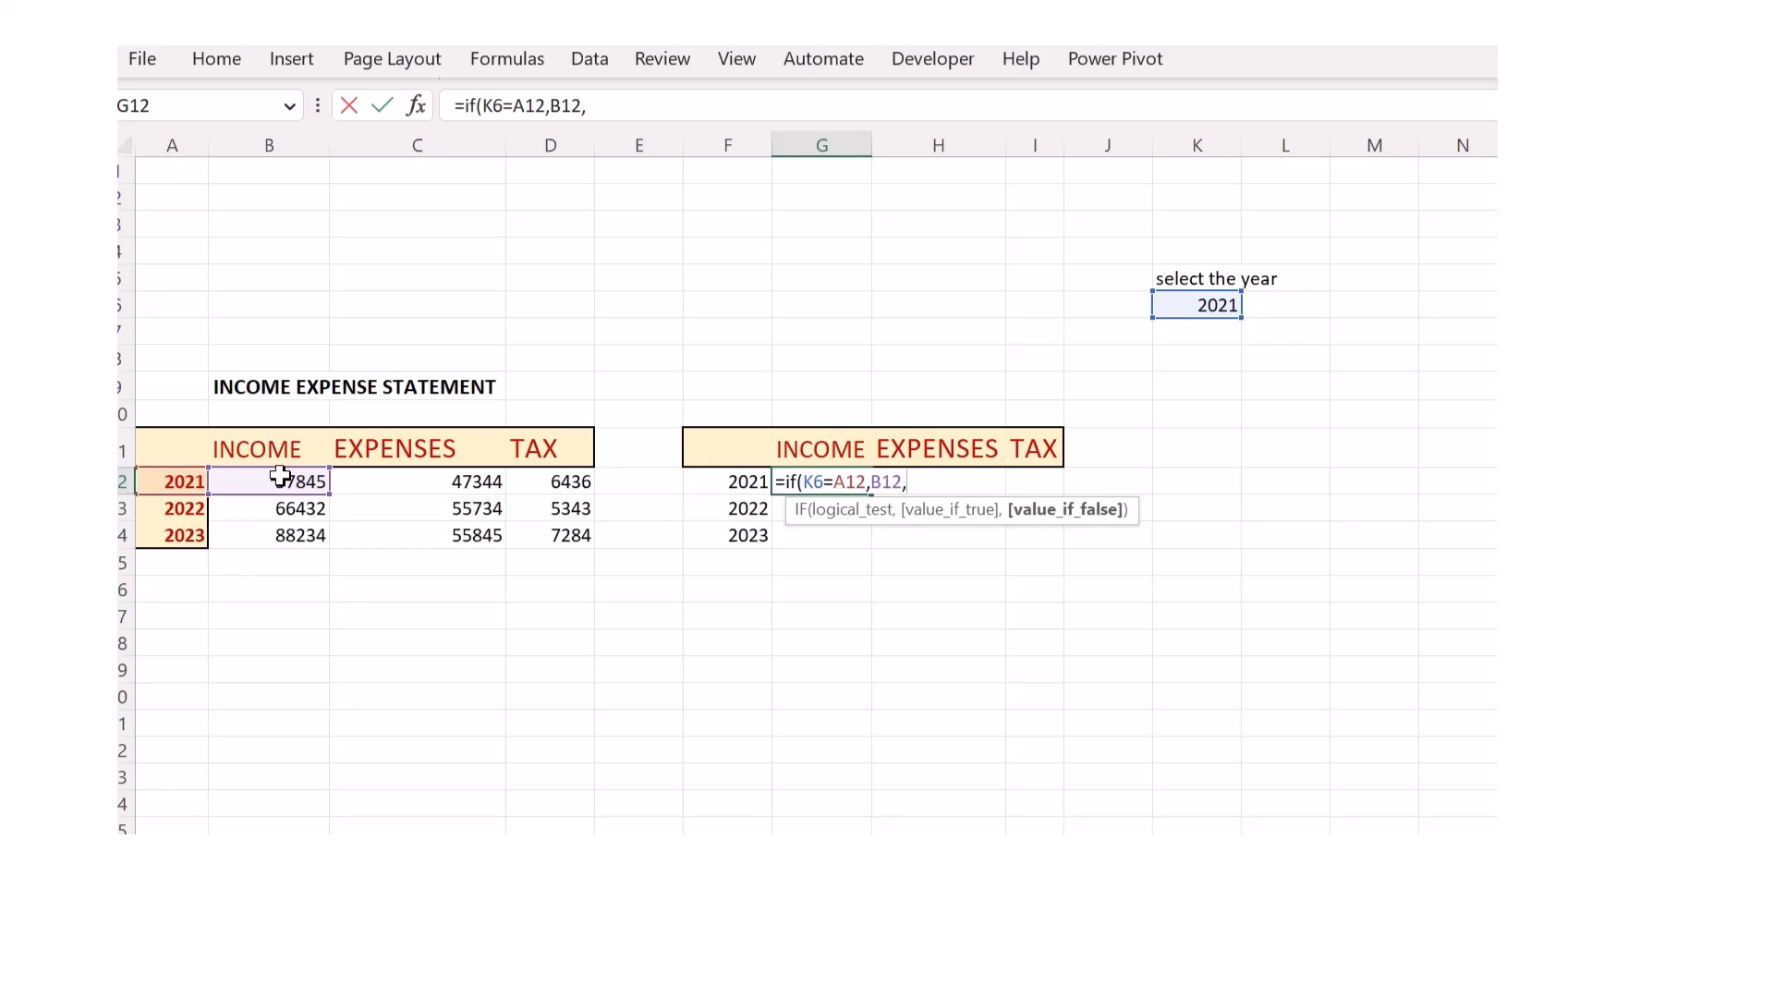
{"action": "type", "text": "\"\""}
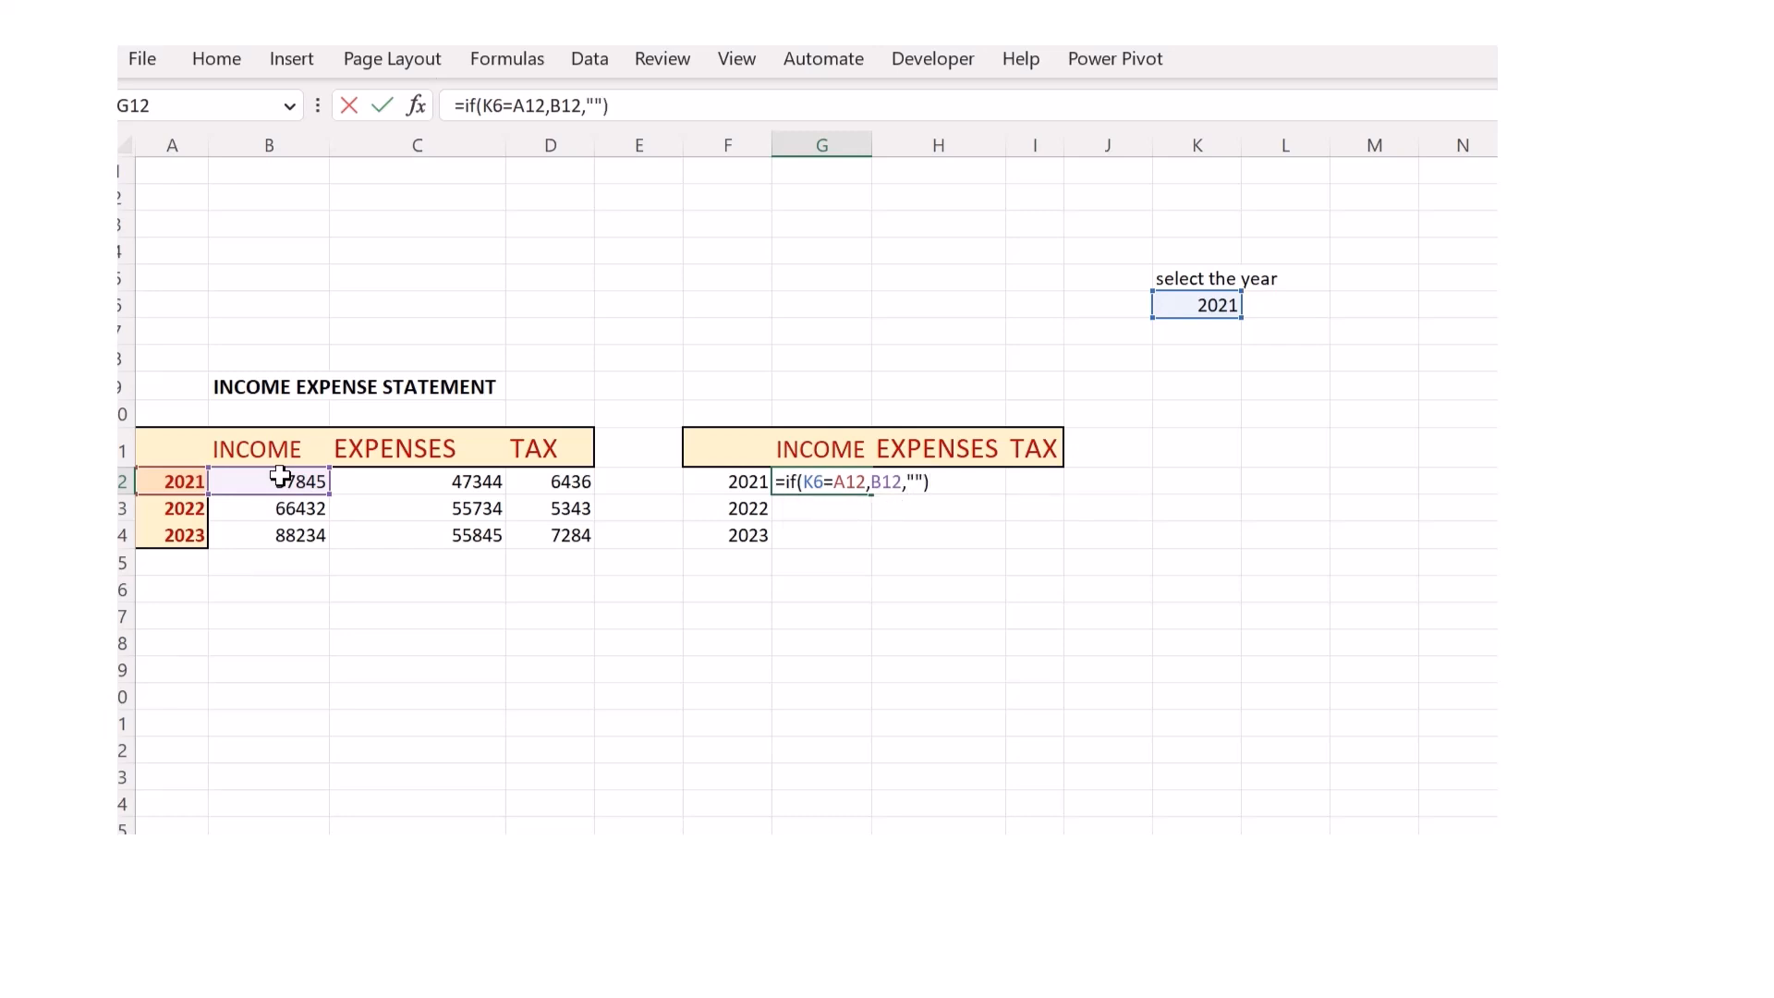
{"action": "key", "text": "Return"}
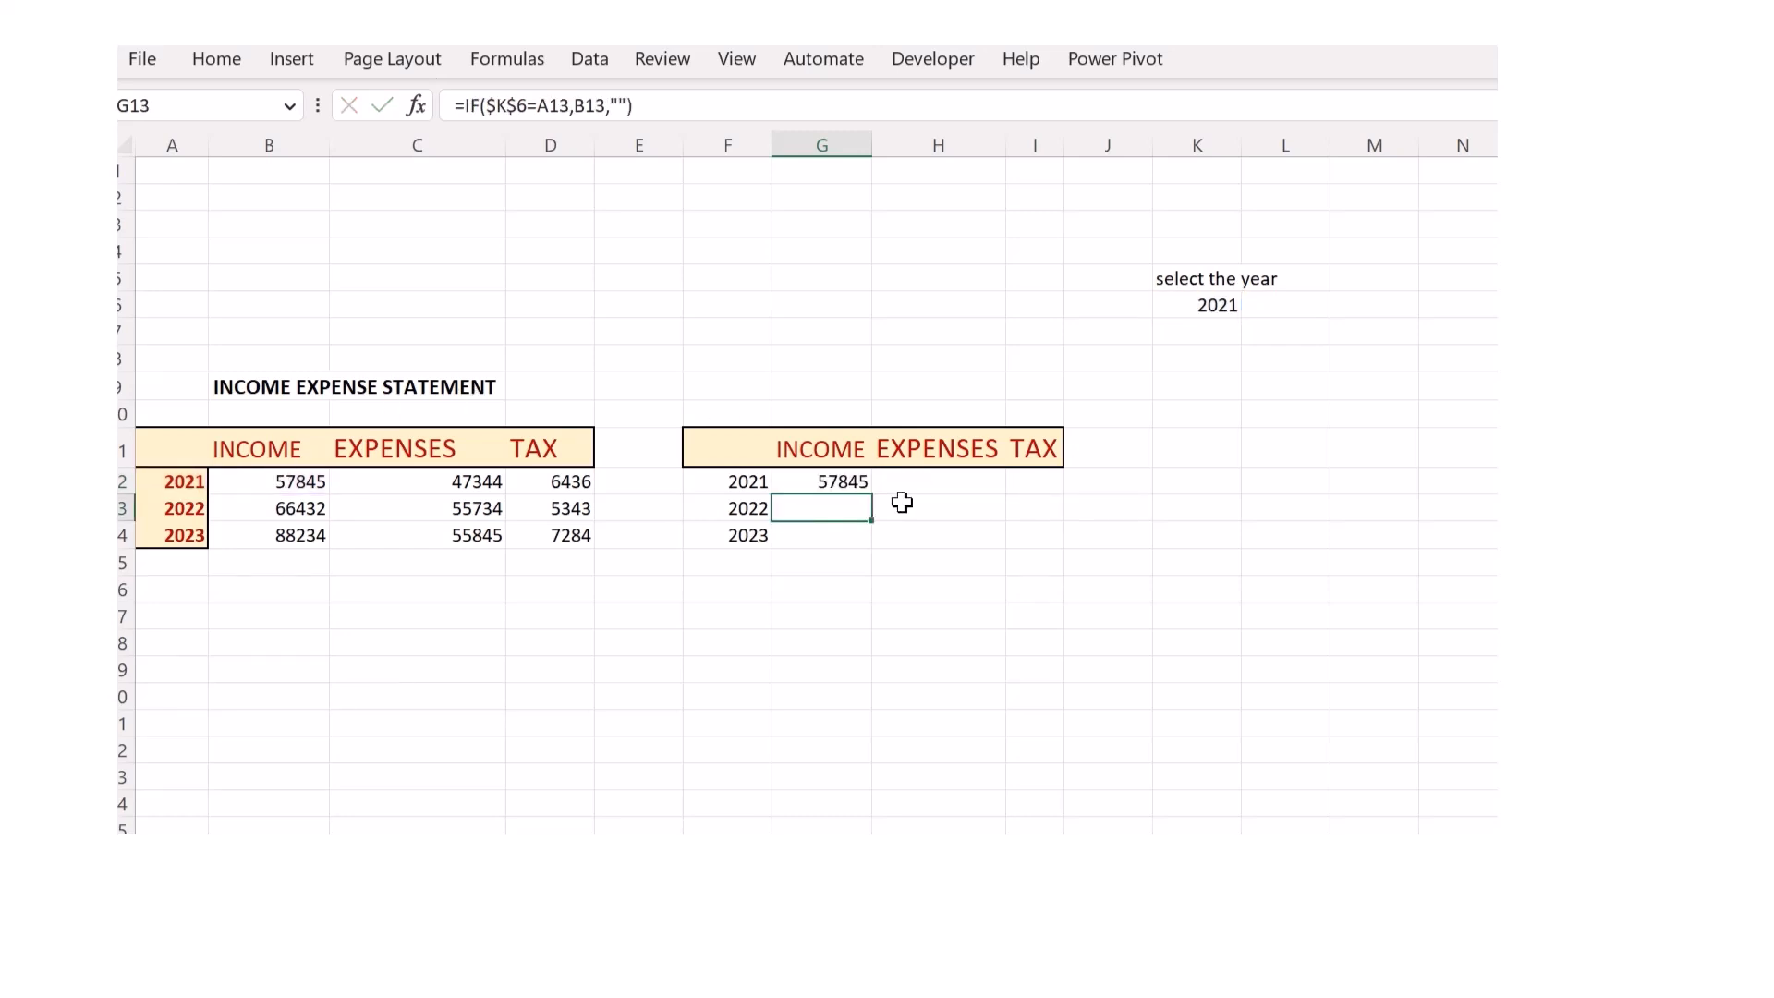
- Lock the references in the G12 formula so that it reads =IF($K$6=$A12,B12,"")
{"action": "left_click", "coordinate": [826, 478]}
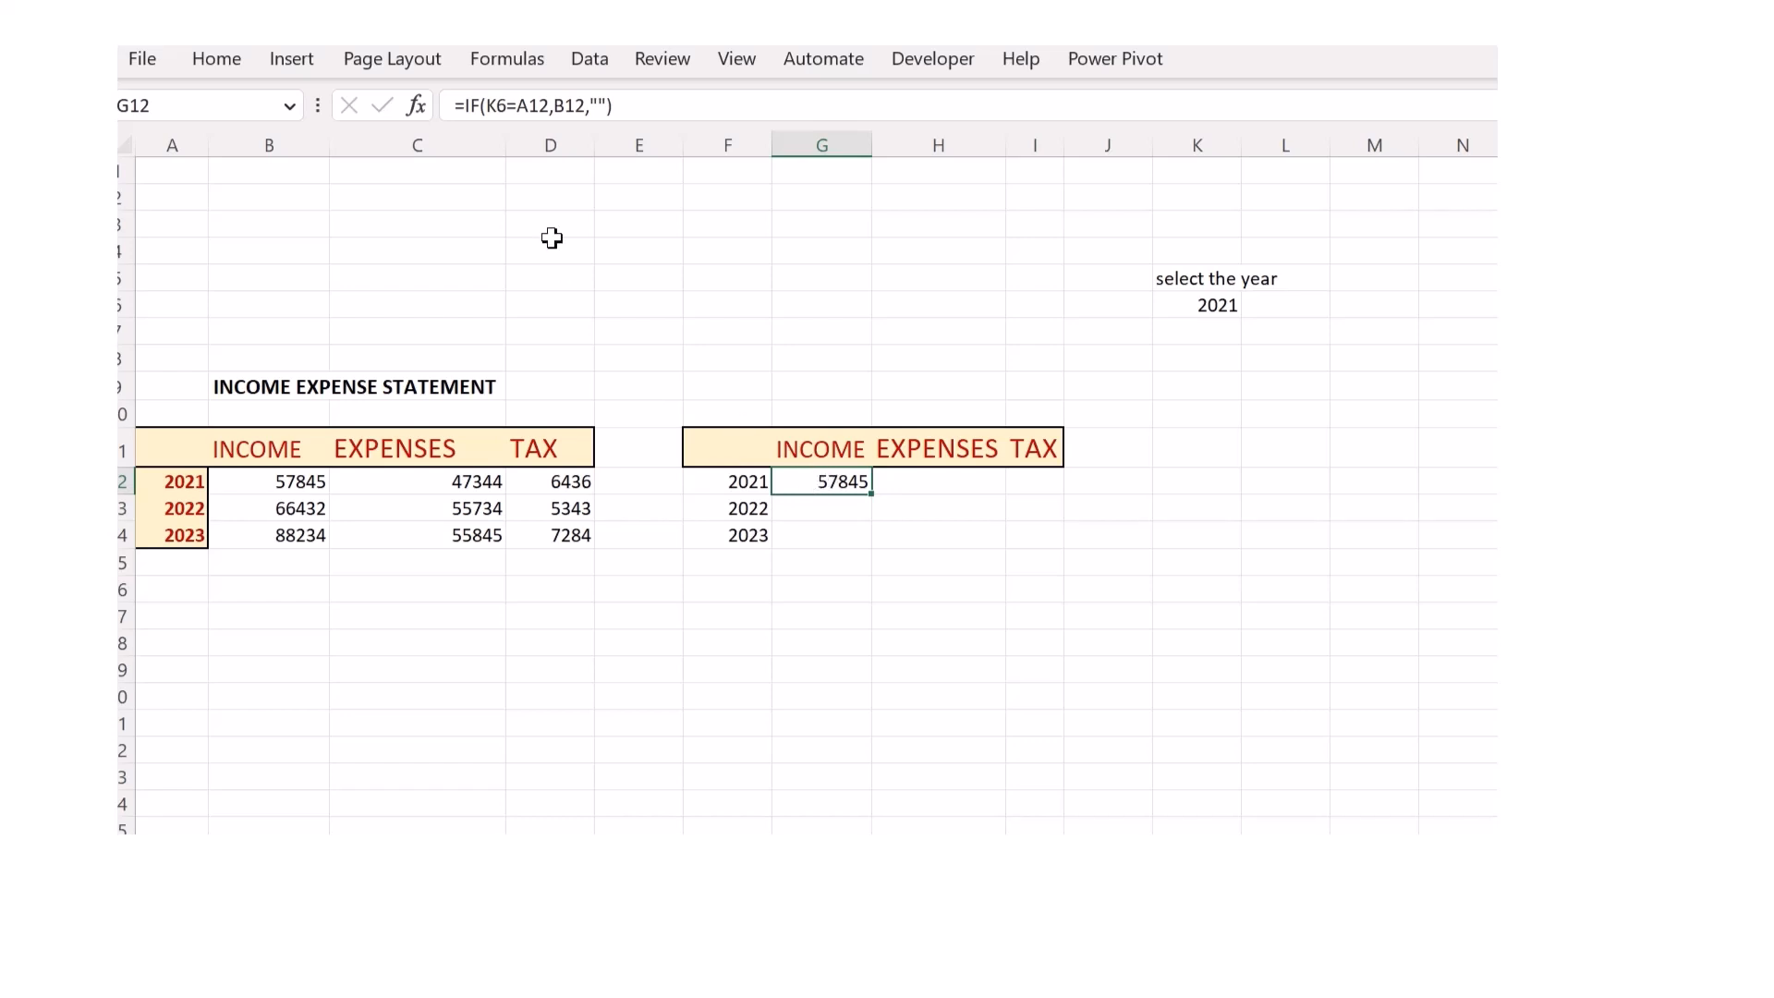
{"action": "left_click", "coordinate": [498, 111]}
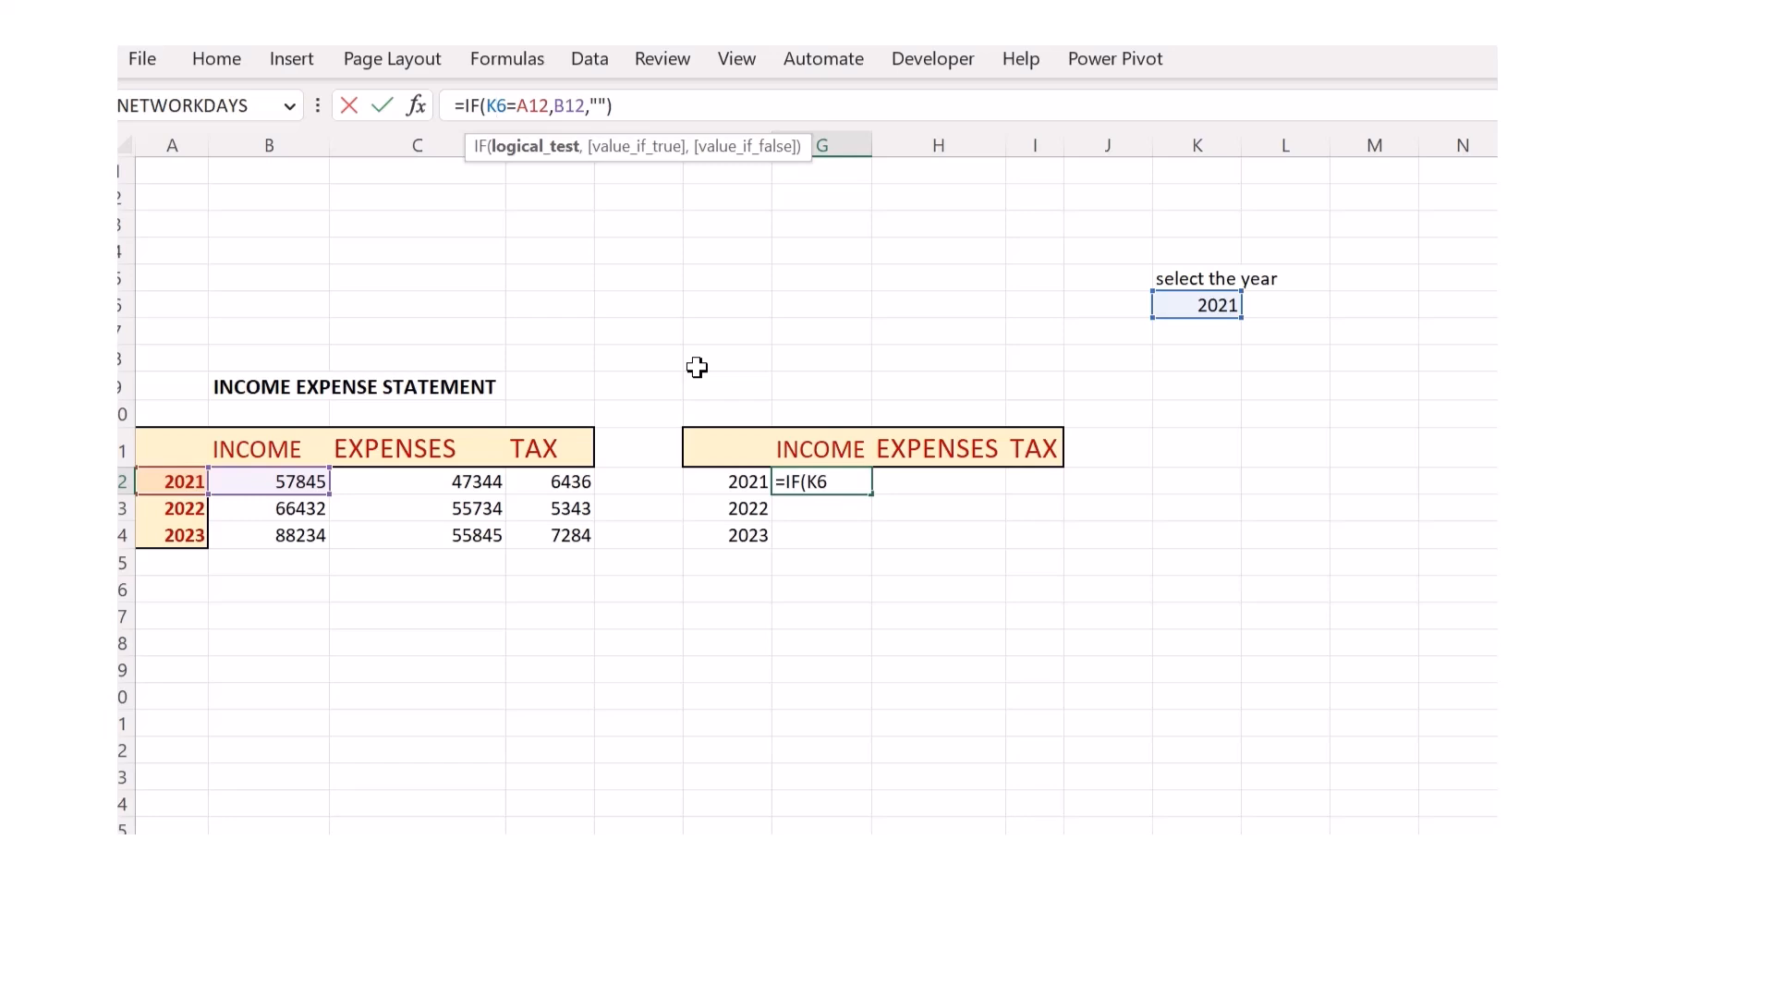
{"action": "key", "text": "F4"}
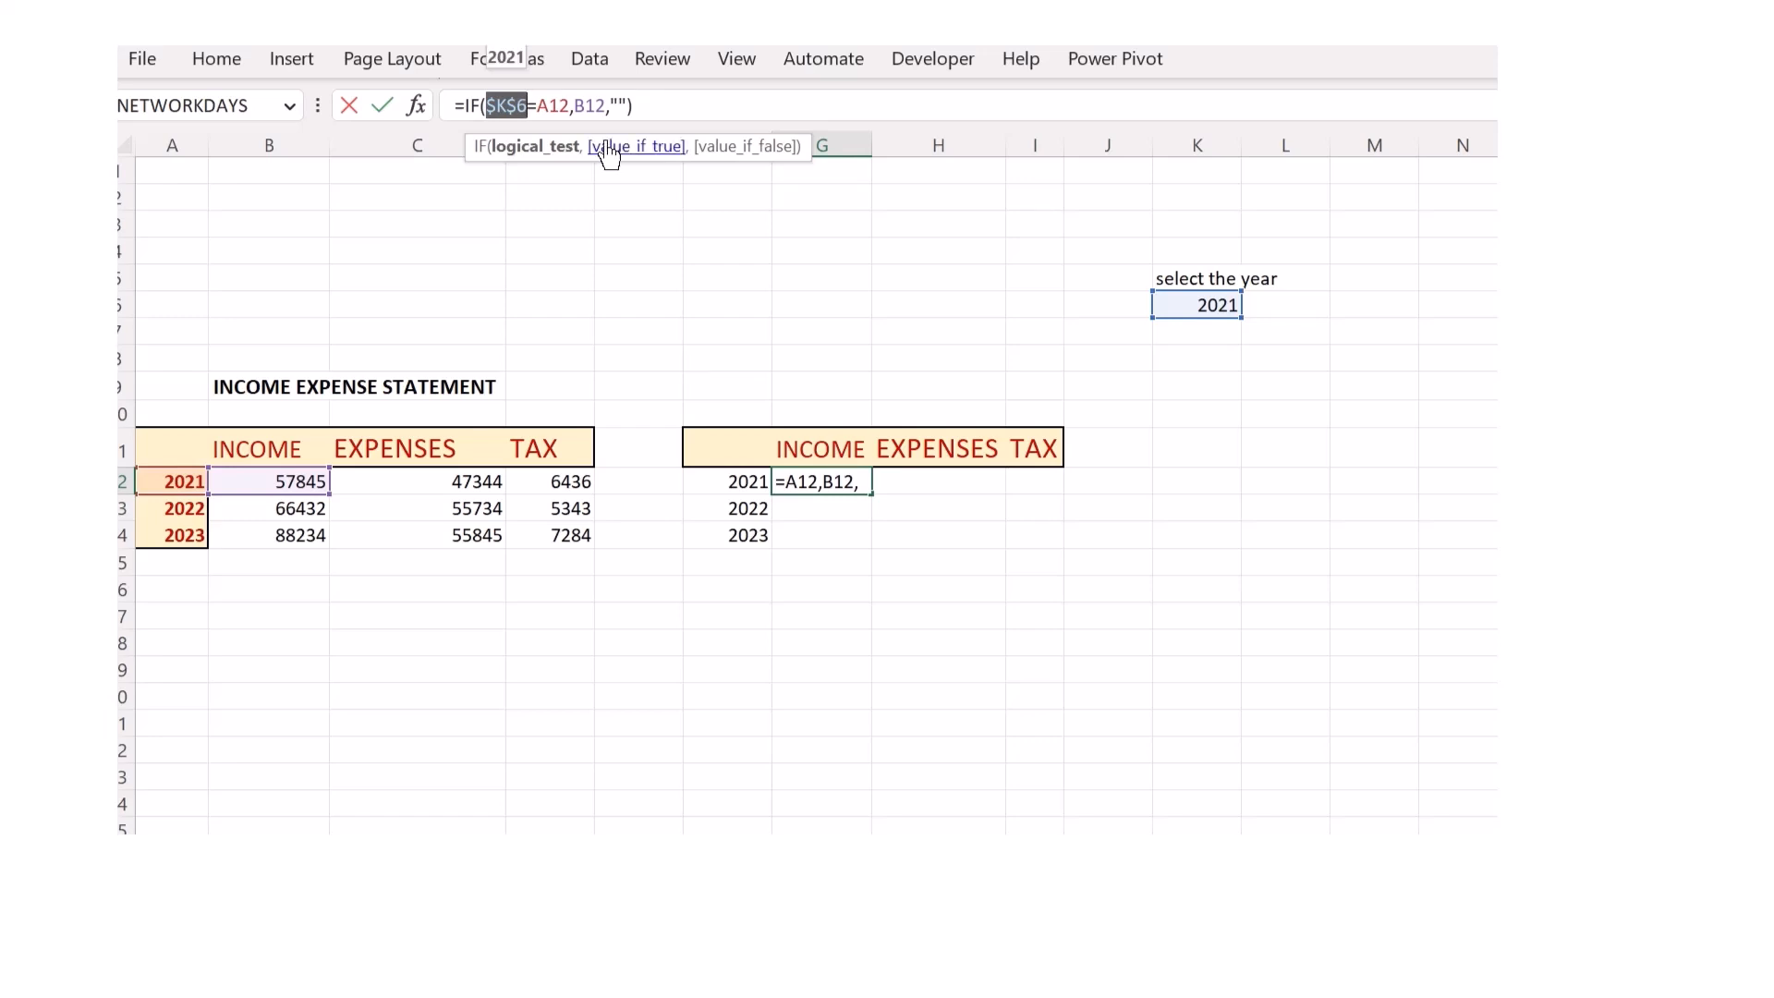
{"action": "left_click", "coordinate": [548, 105]}
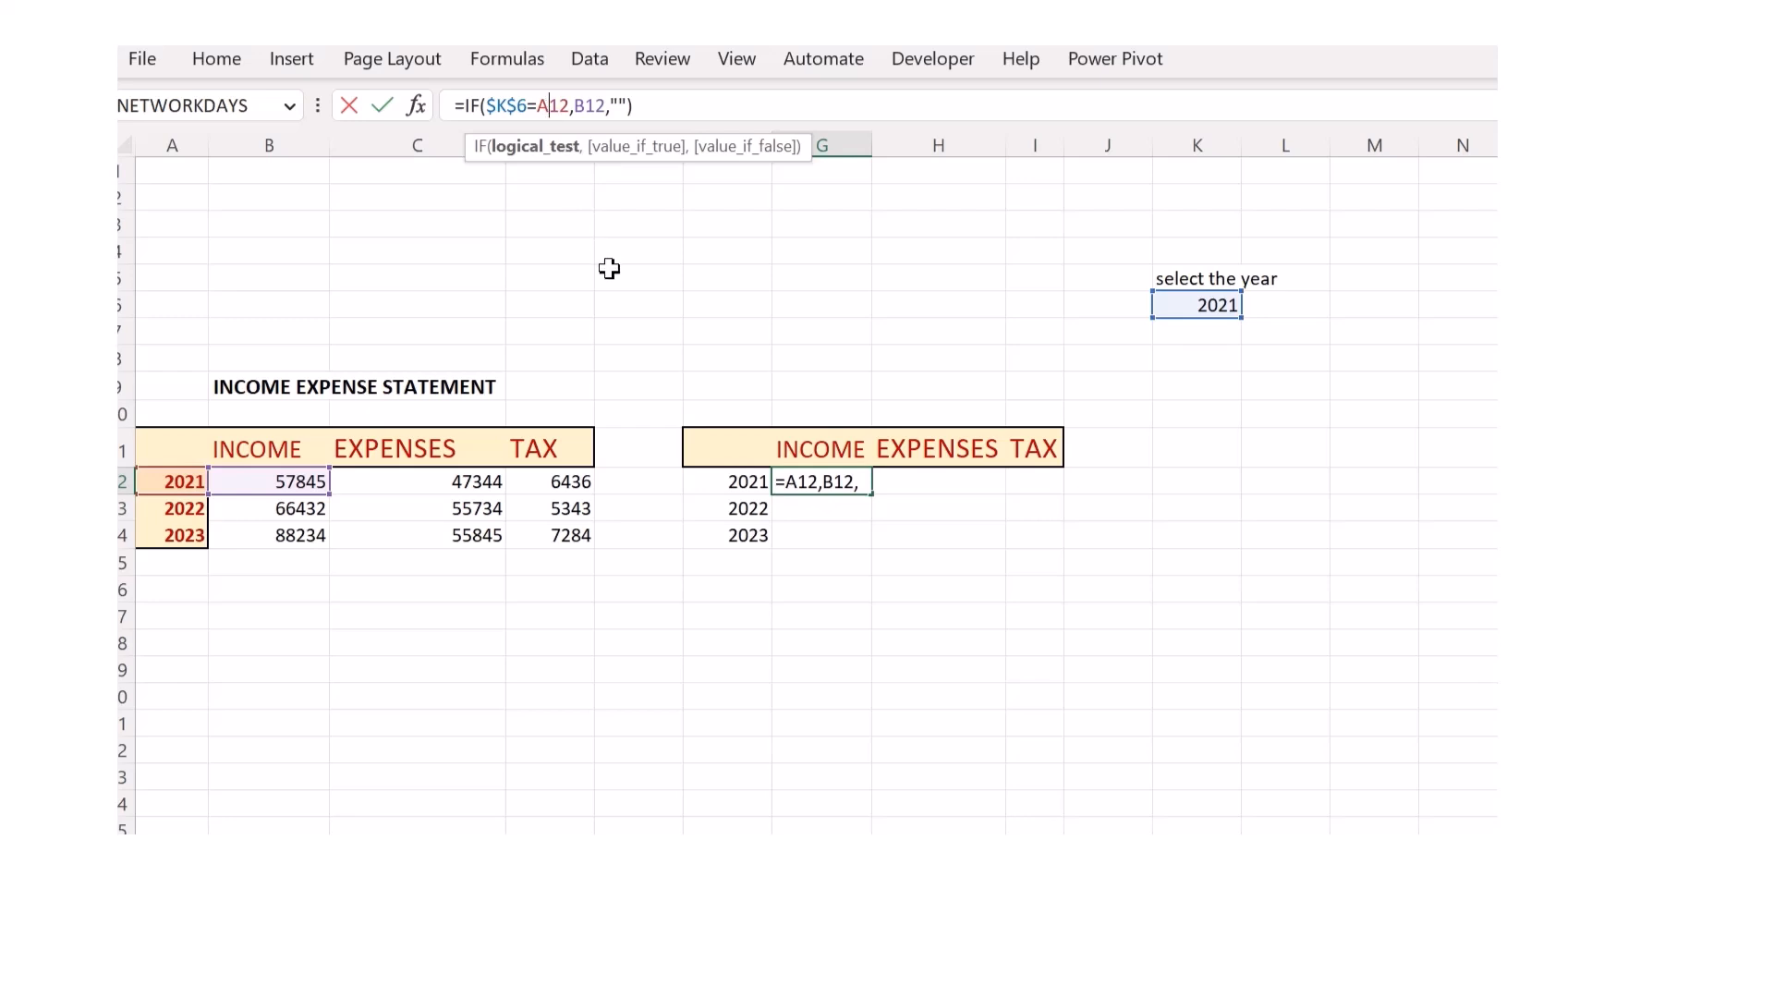
{"action": "key", "text": "F4"}
{"action": "key", "text": "F4"}
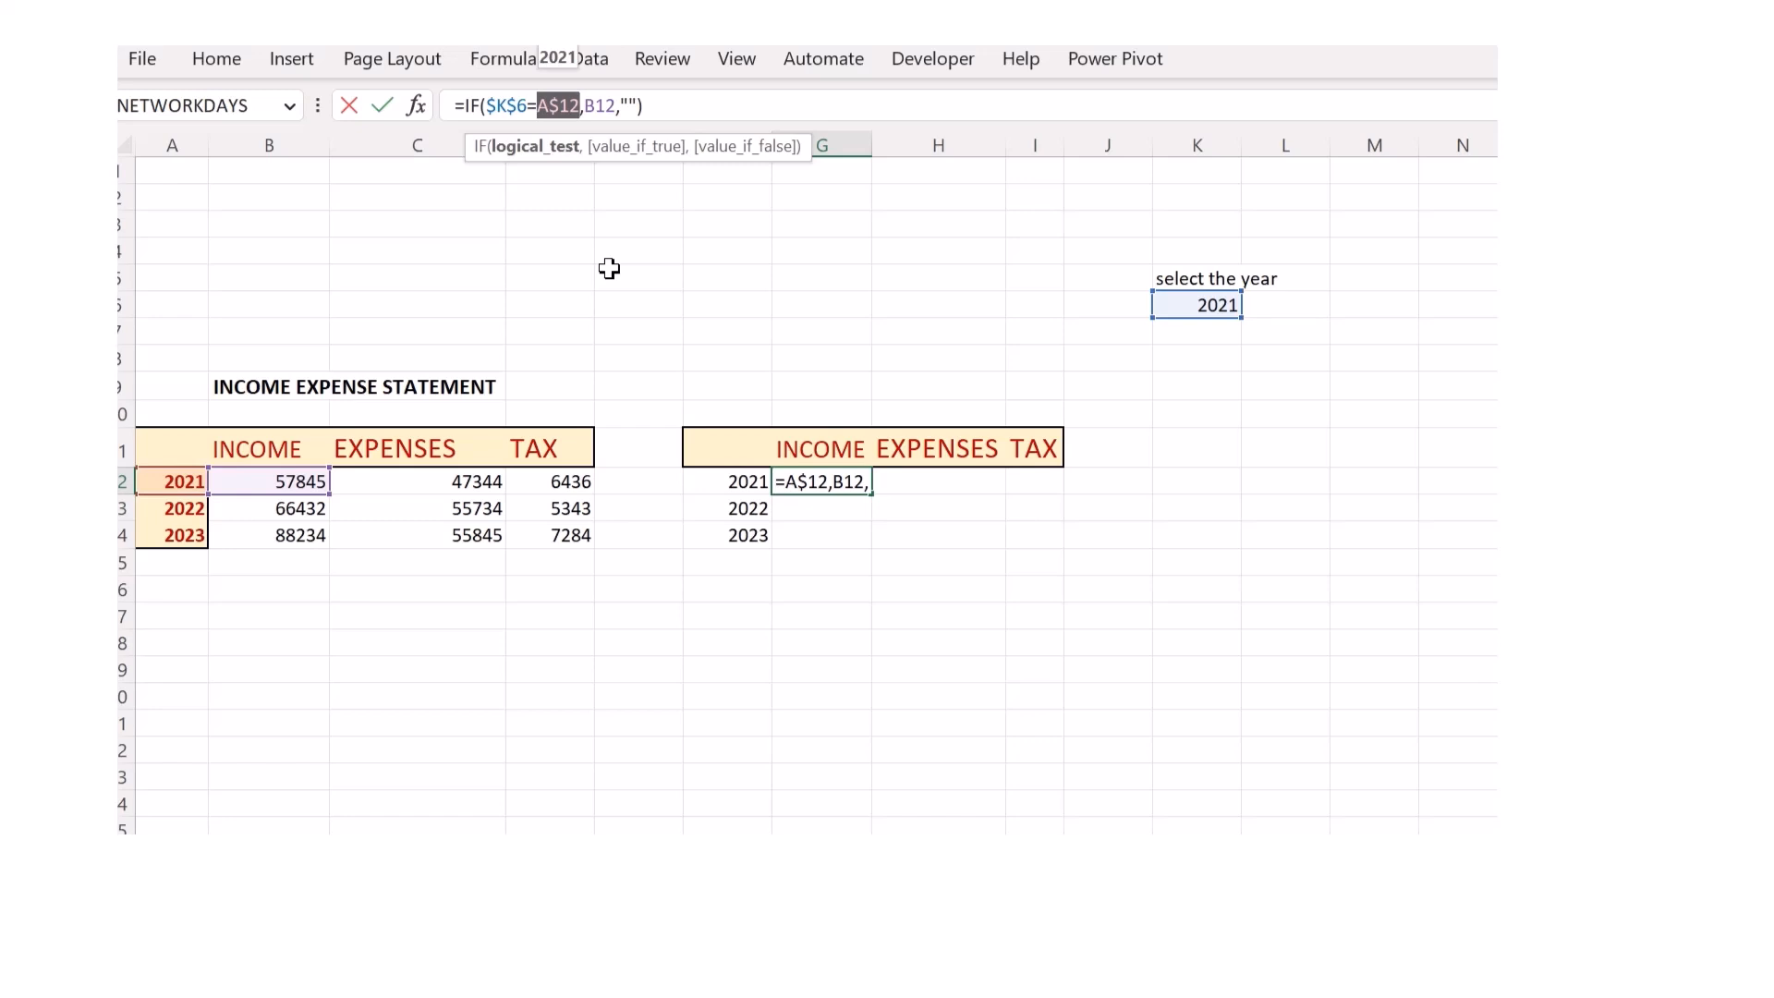
{"action": "key", "text": "F4"}
{"action": "key", "text": "Return"}
- Fill the G12 formula across the INCOME, EXPENSES and TAX columns and down to cover G12:I14
{"action": "left_click", "coordinate": [822, 479]}
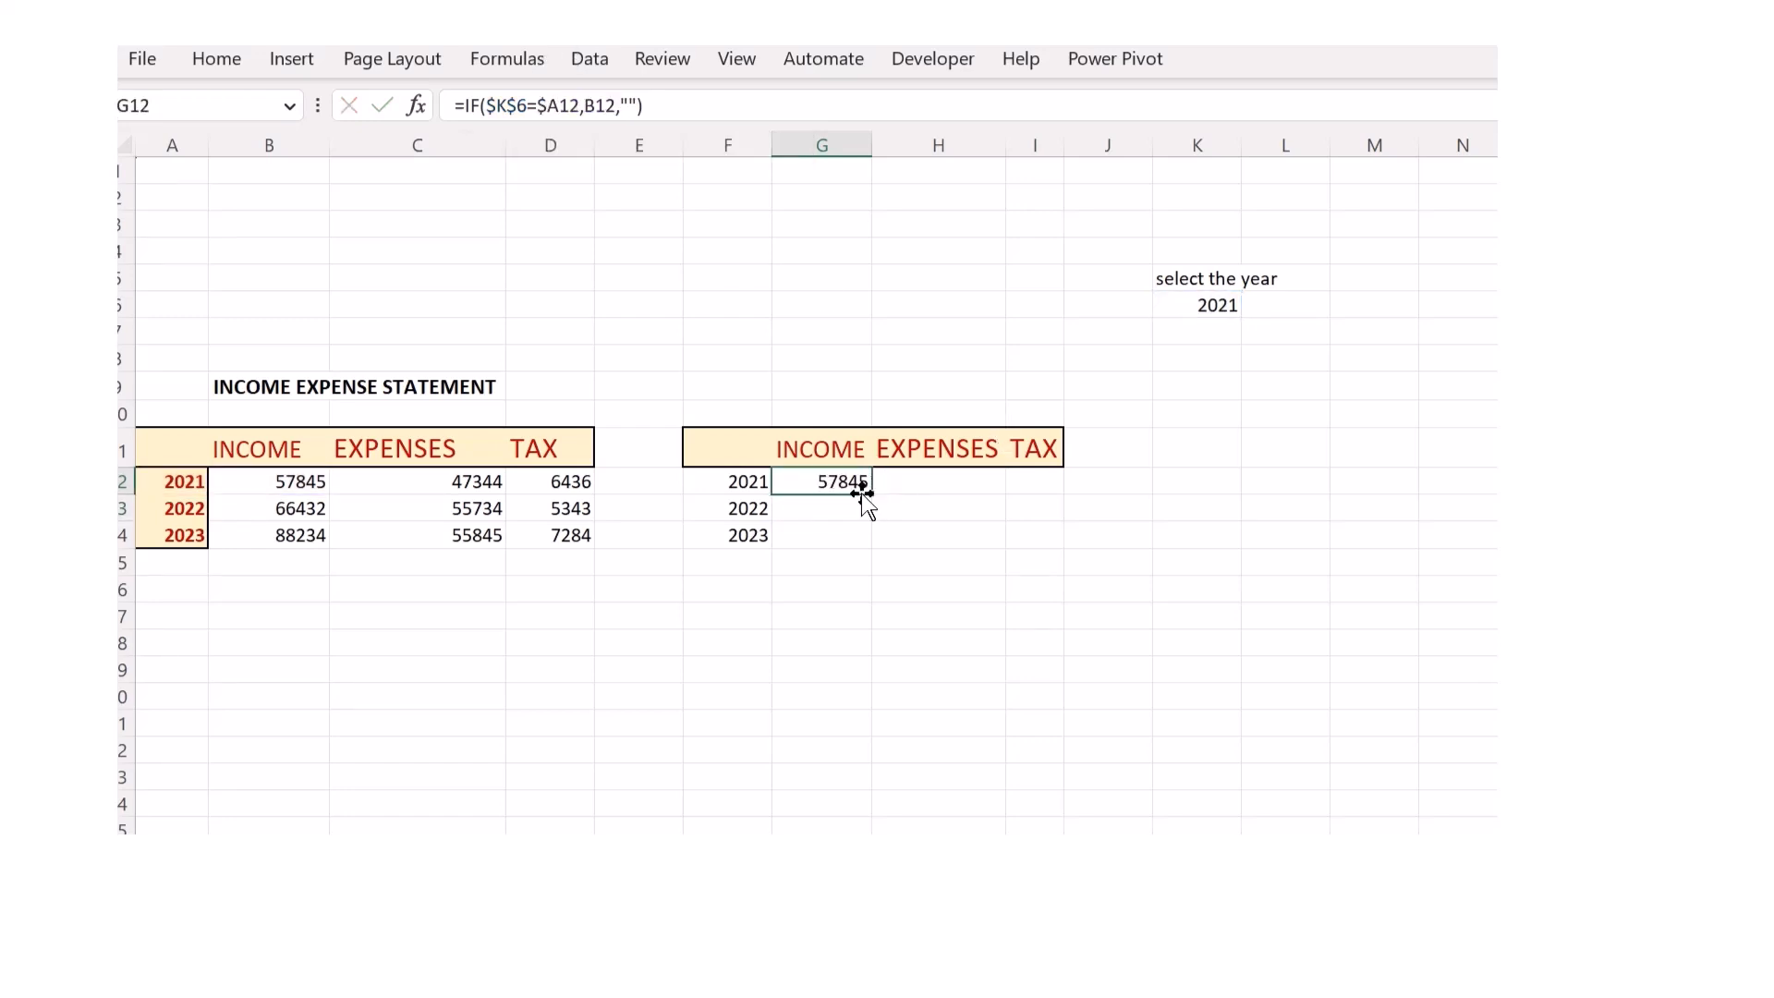
{"action": "left_click_drag", "start_coordinate": [865, 494], "coordinate": [1047, 484]}
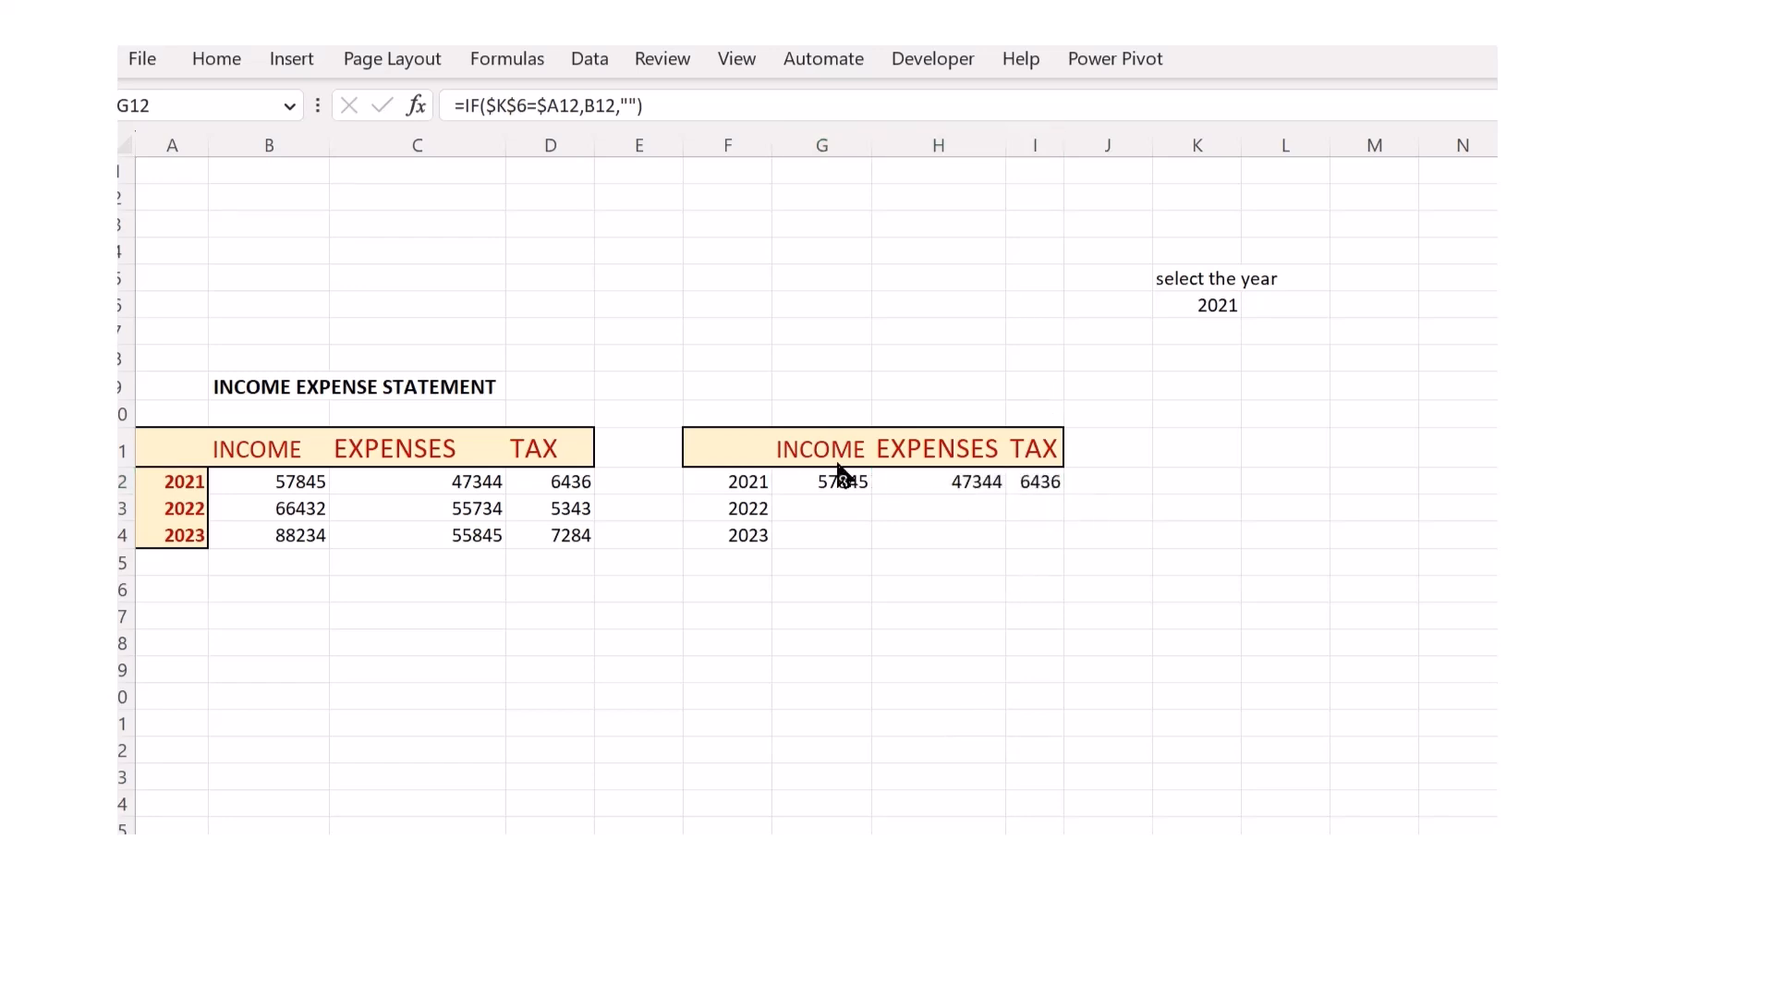
{"action": "left_click", "coordinate": [810, 478]}
{"action": "left_click", "coordinate": [810, 481]}
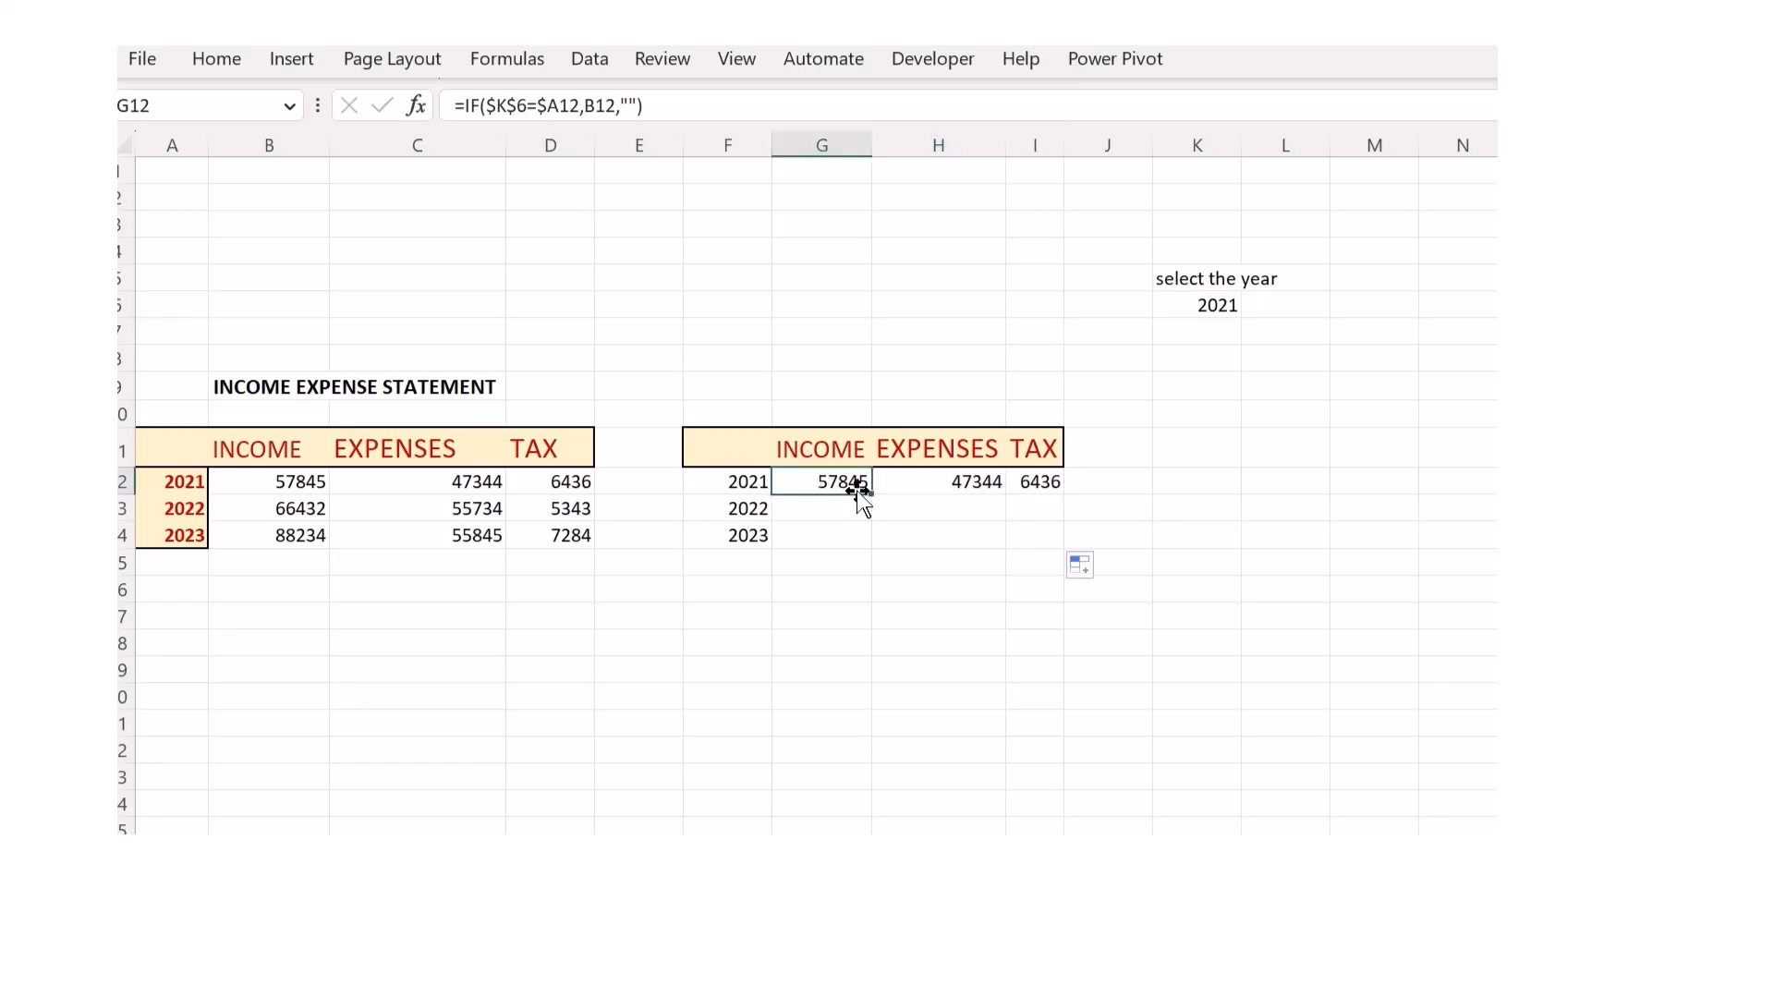
{"action": "left_click_drag", "start_coordinate": [816, 479], "coordinate": [1066, 549]}
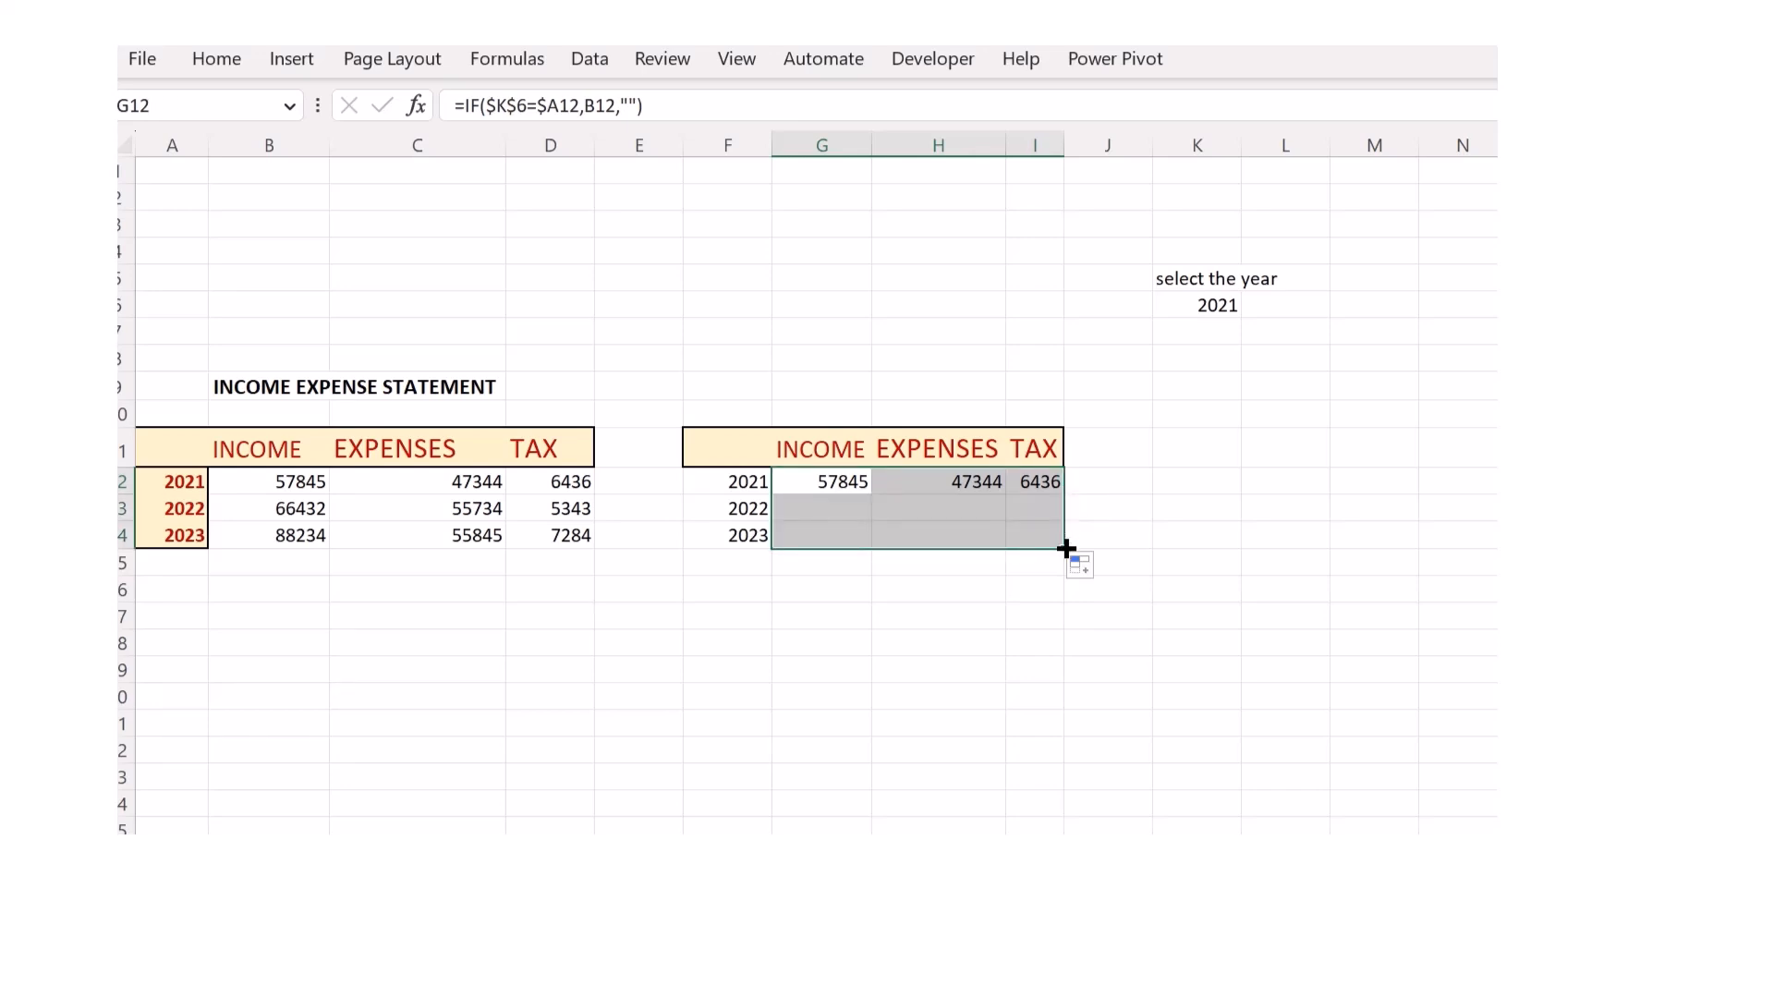
{"action": "left_click", "coordinate": [817, 506]}
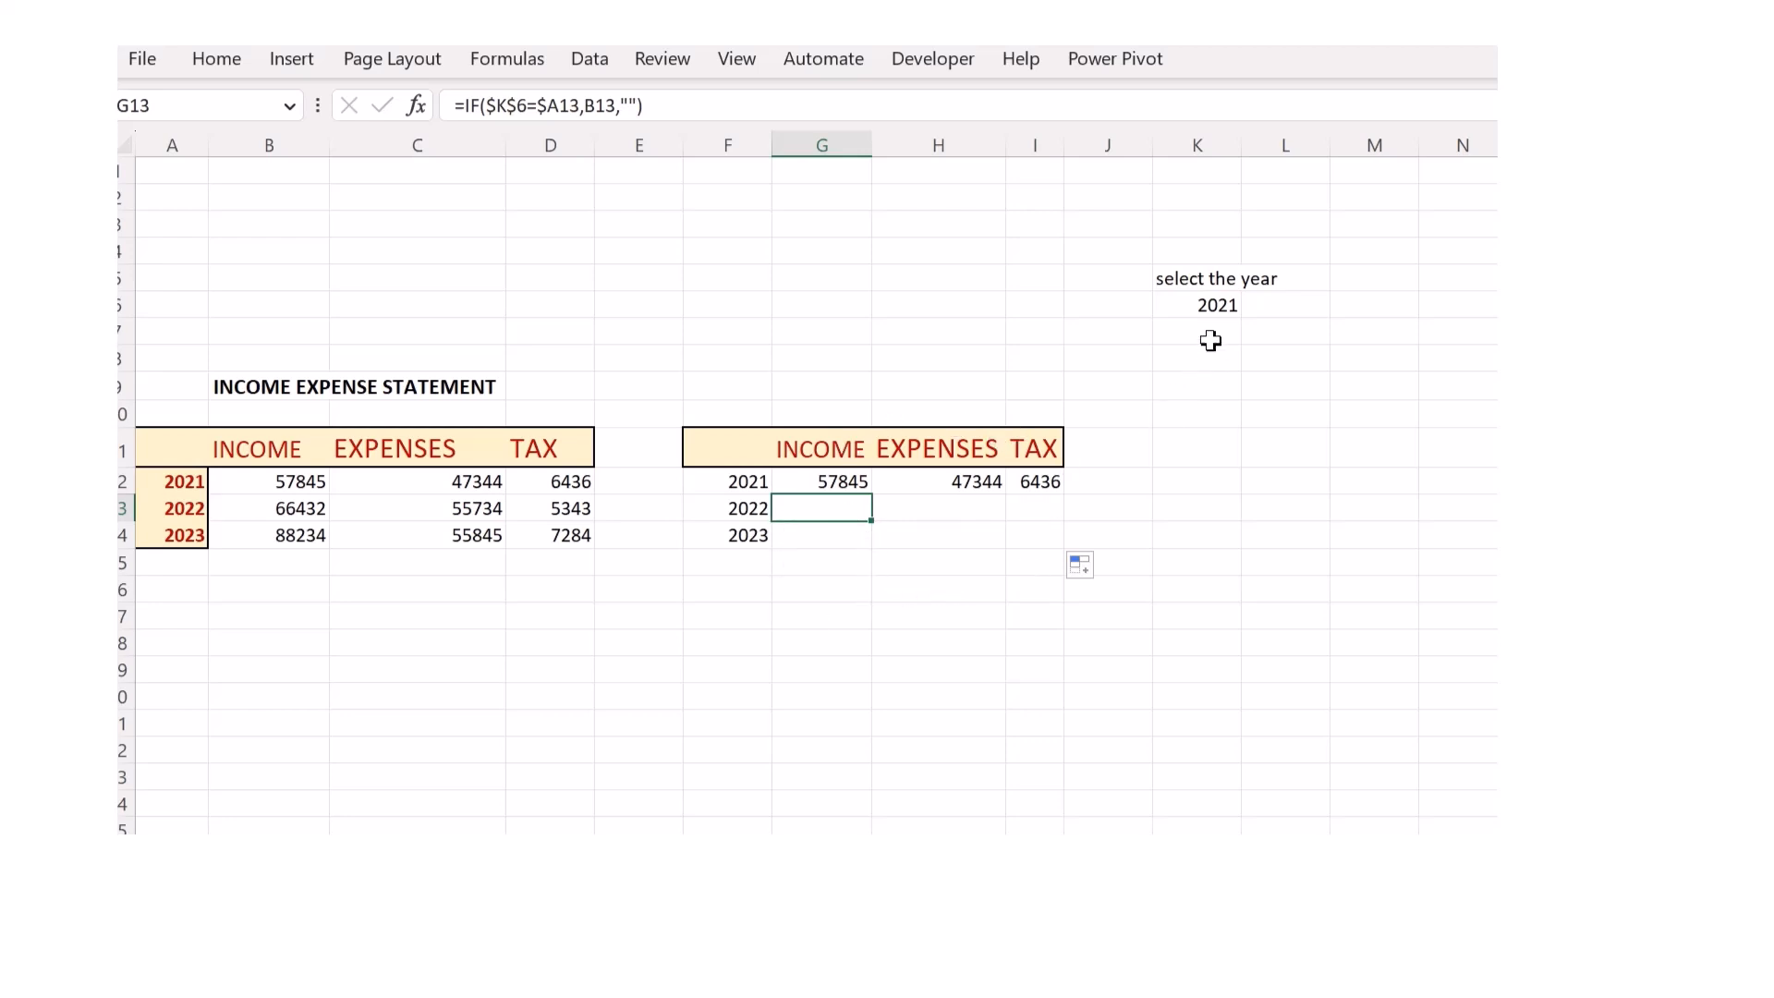
- Test the helper table by choosing 2022 and 2023 in turn from the year drop-down in K6
{"action": "left_click", "coordinate": [1210, 303]}
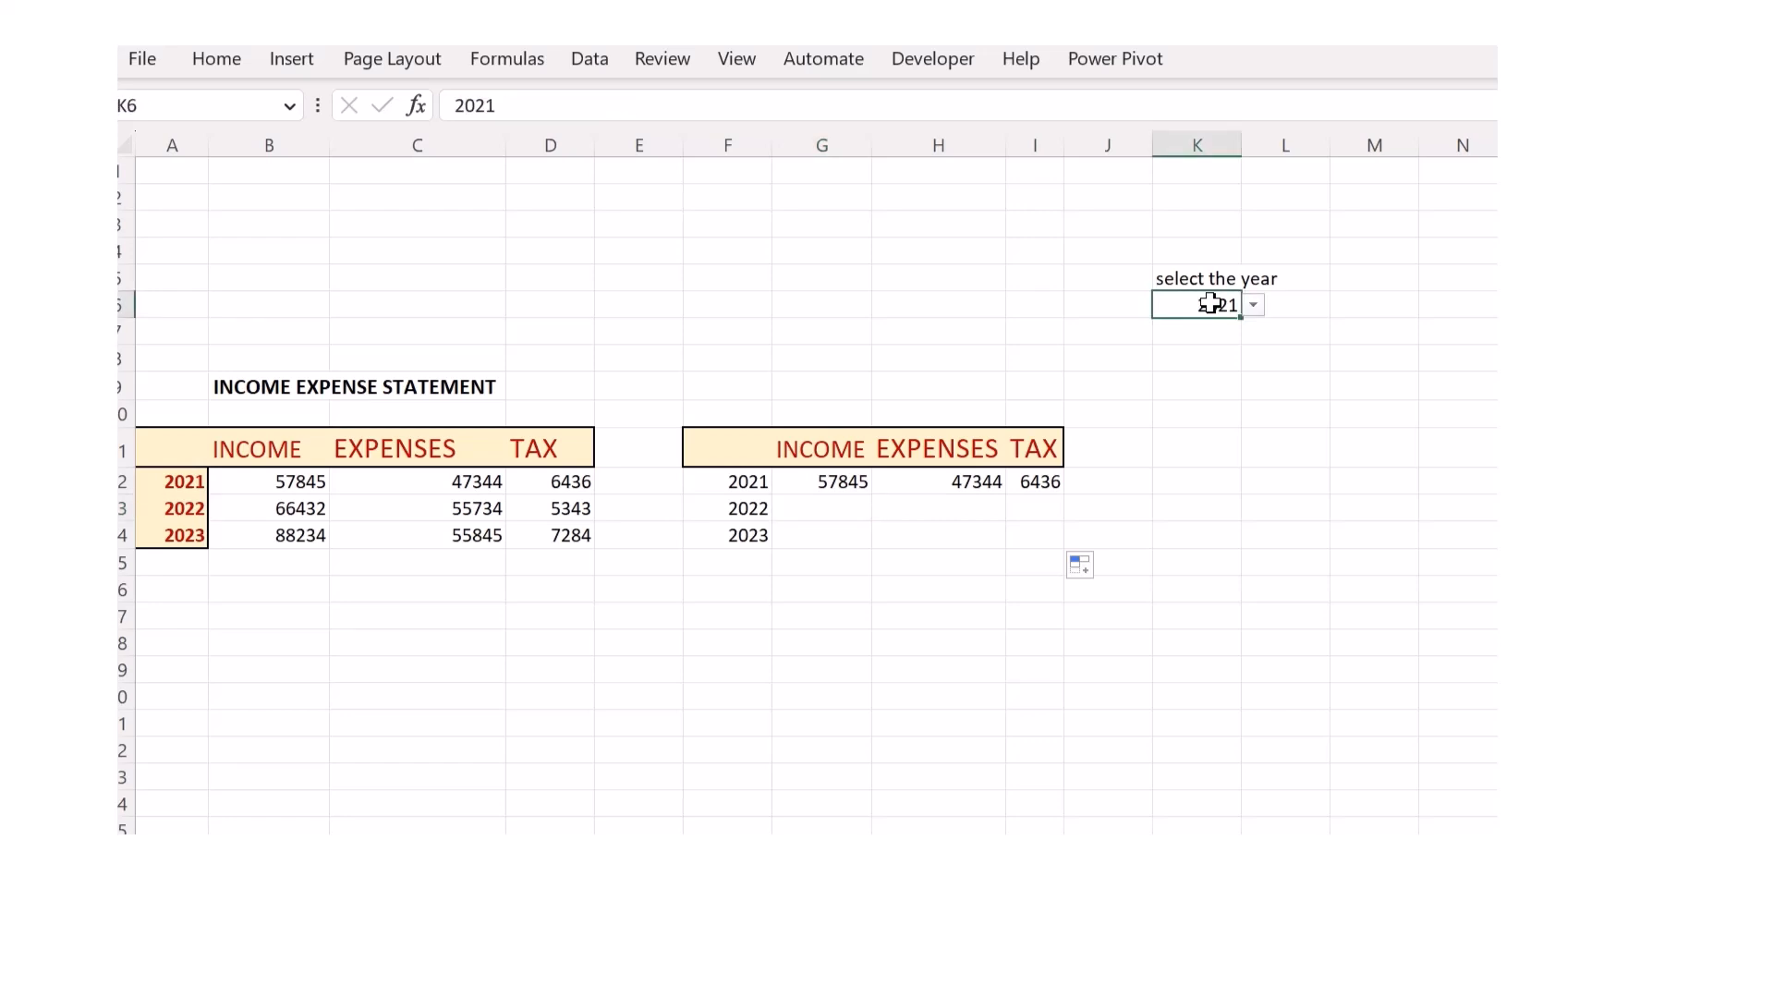
{"action": "left_click", "coordinate": [1254, 305]}
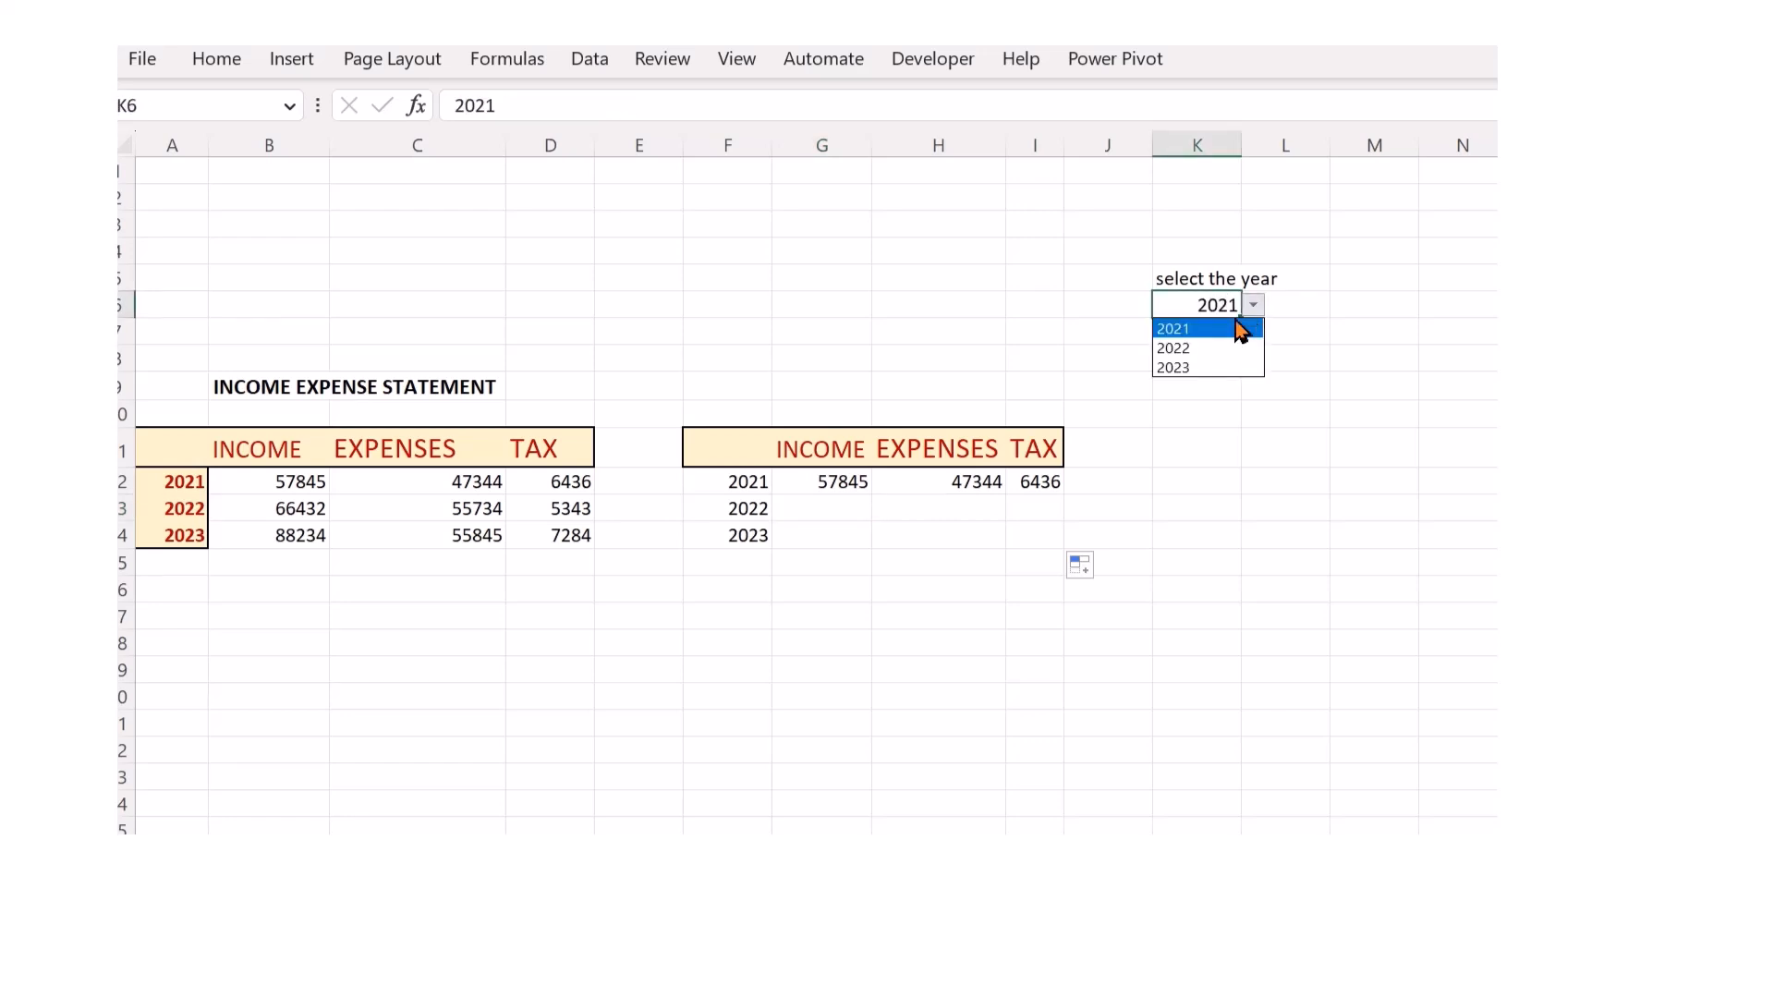
{"action": "left_click", "coordinate": [1226, 349]}
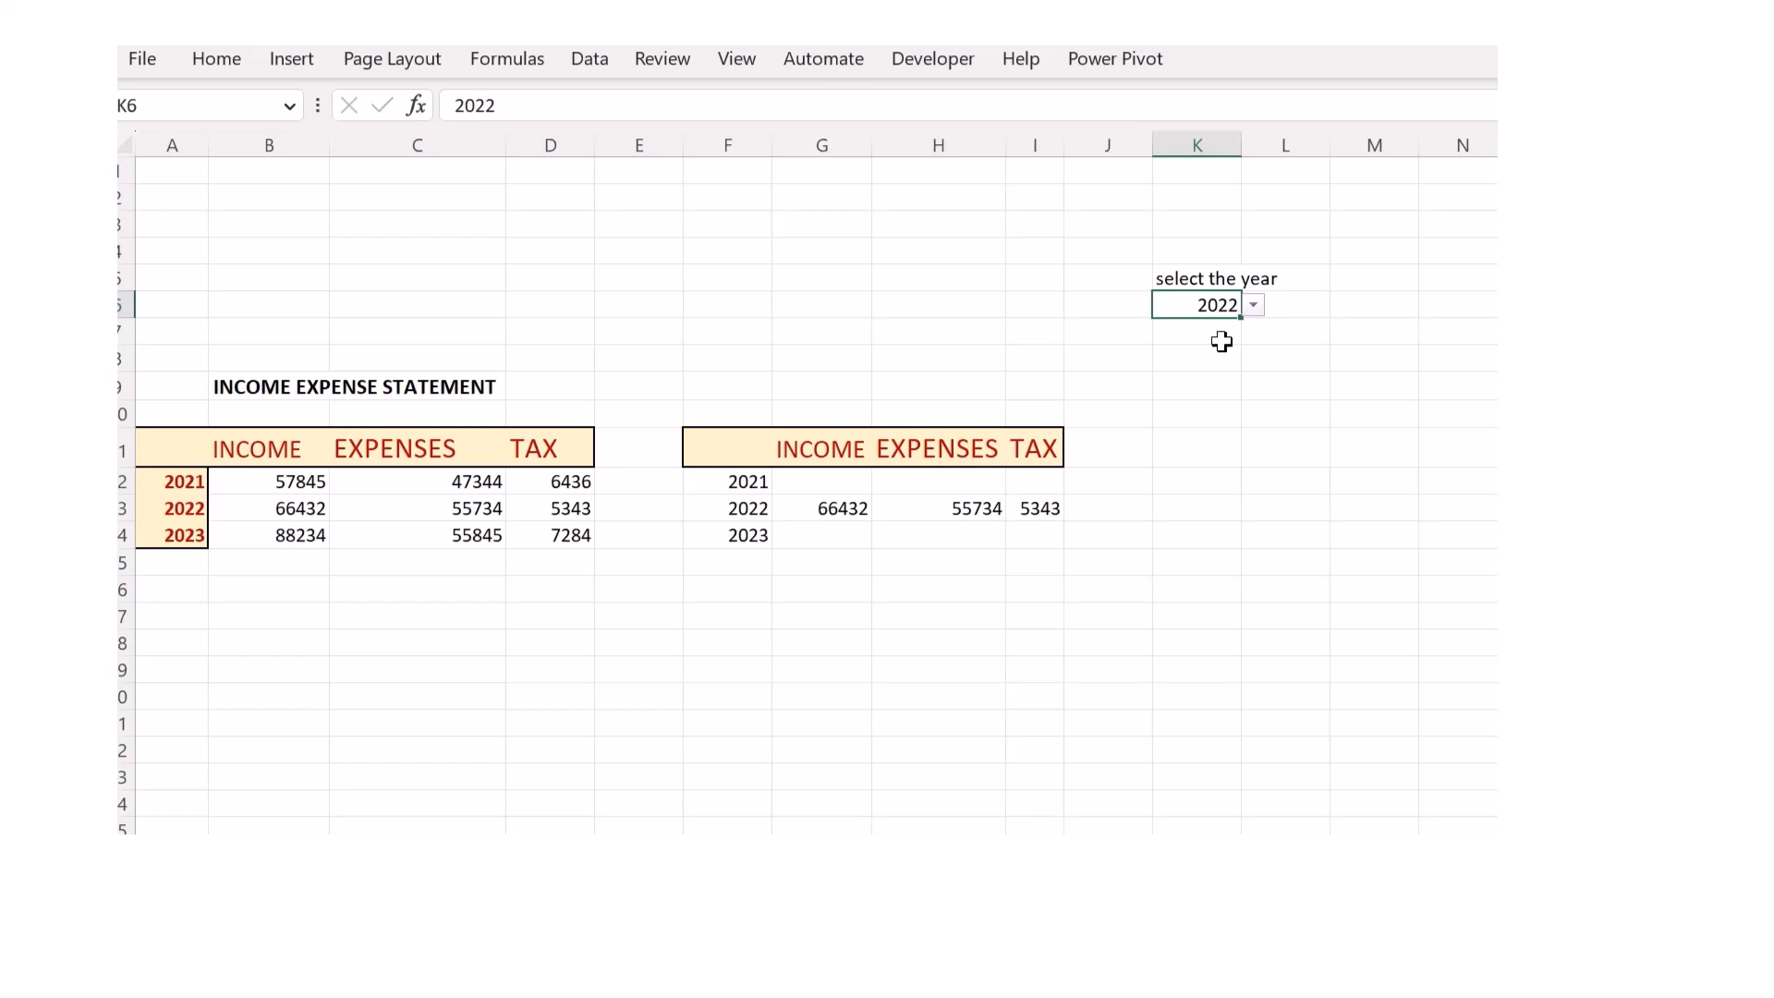
{"action": "left_click", "coordinate": [1254, 305]}
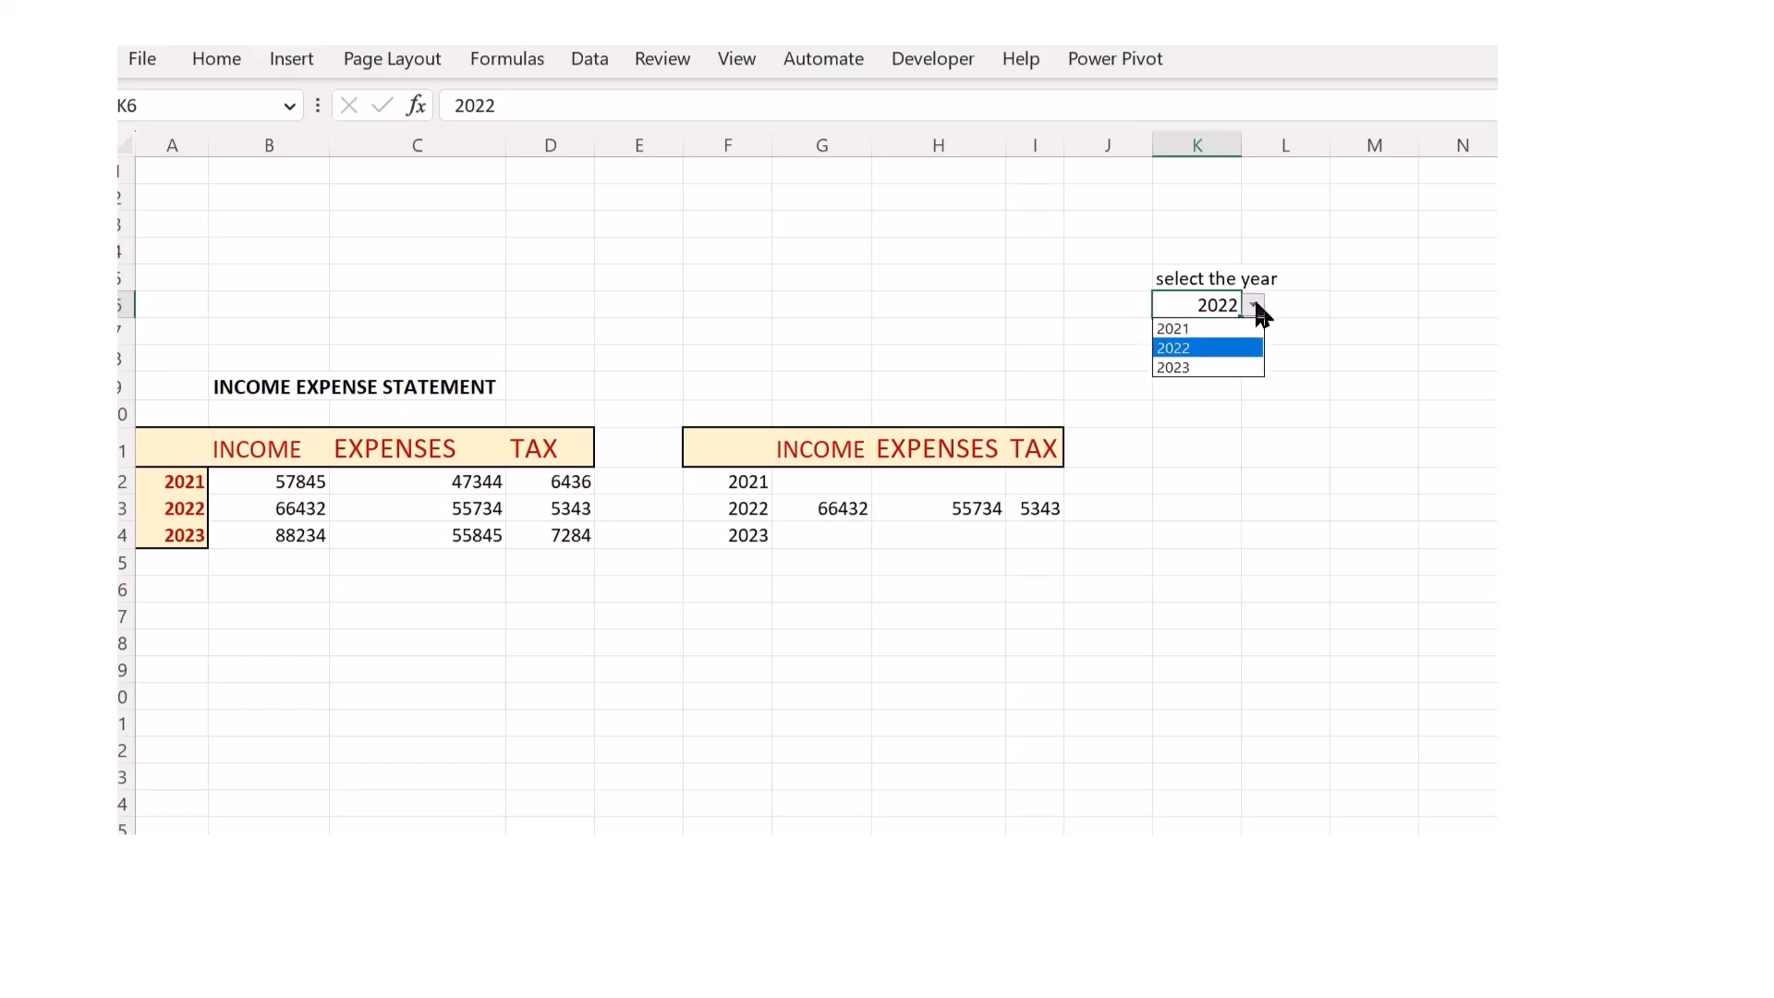
{"action": "left_click", "coordinate": [1221, 366]}
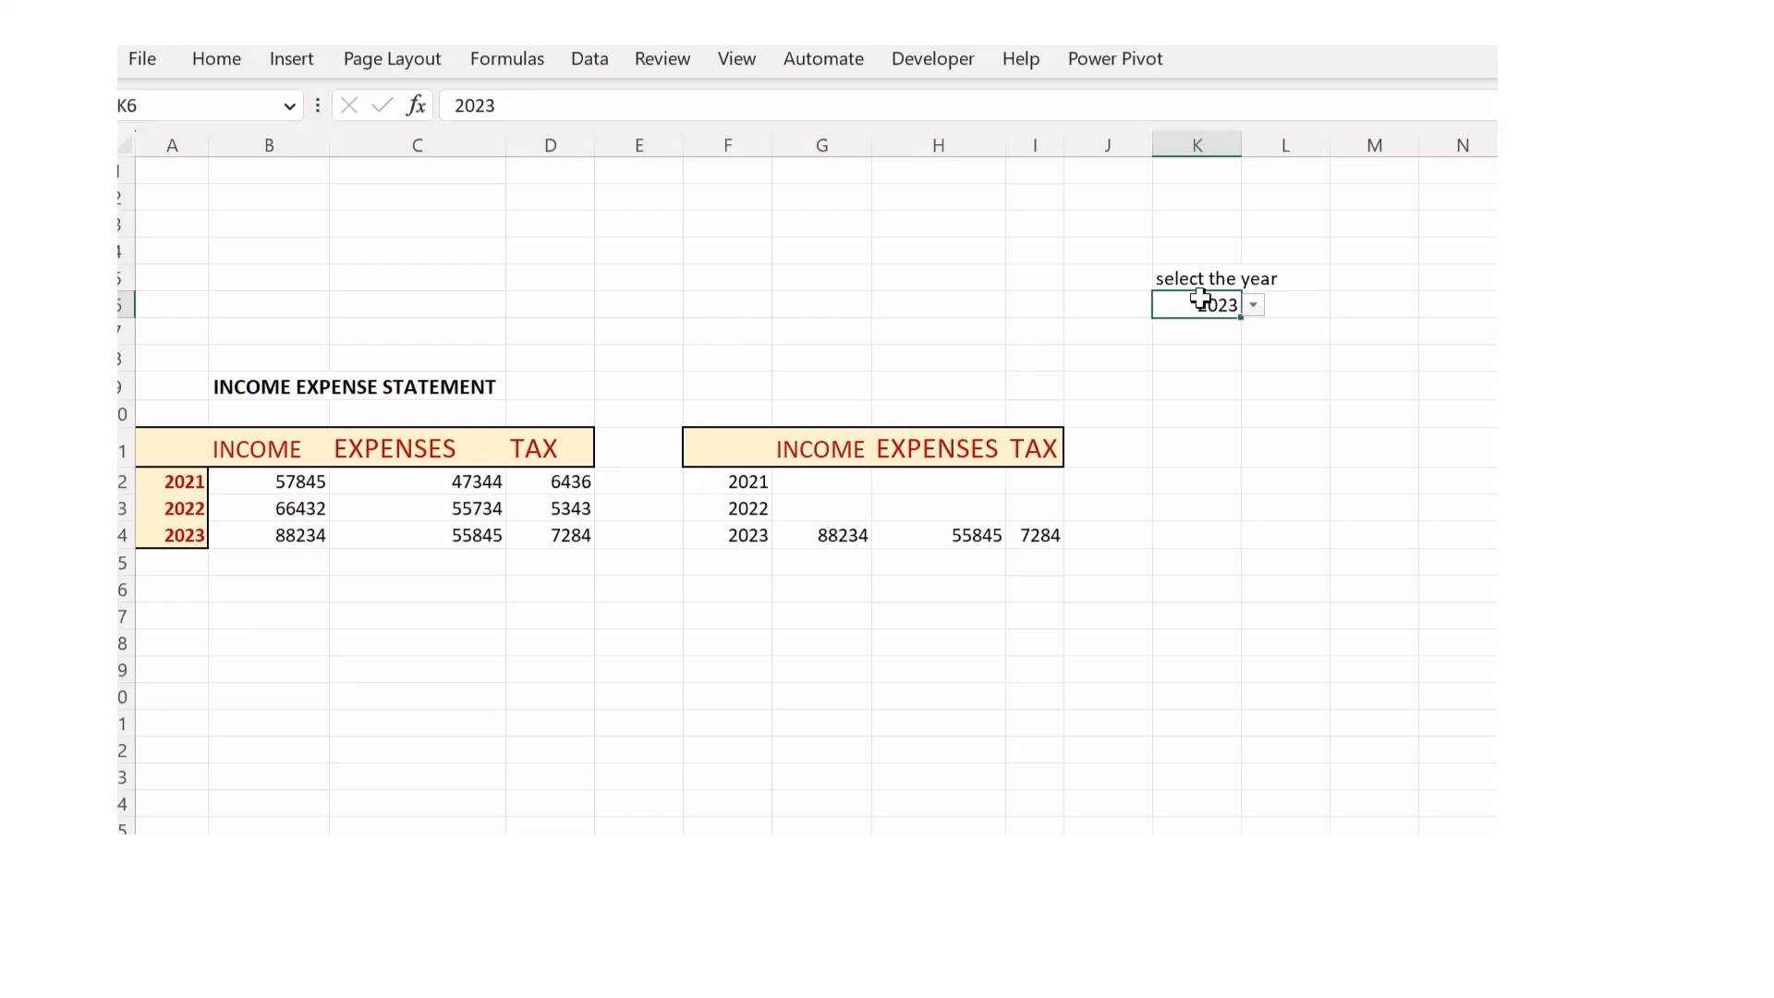
- Change the list validation source of K6 to All,2021,2022,2023 and choose All from its drop-down
{"action": "left_click", "coordinate": [591, 63]}
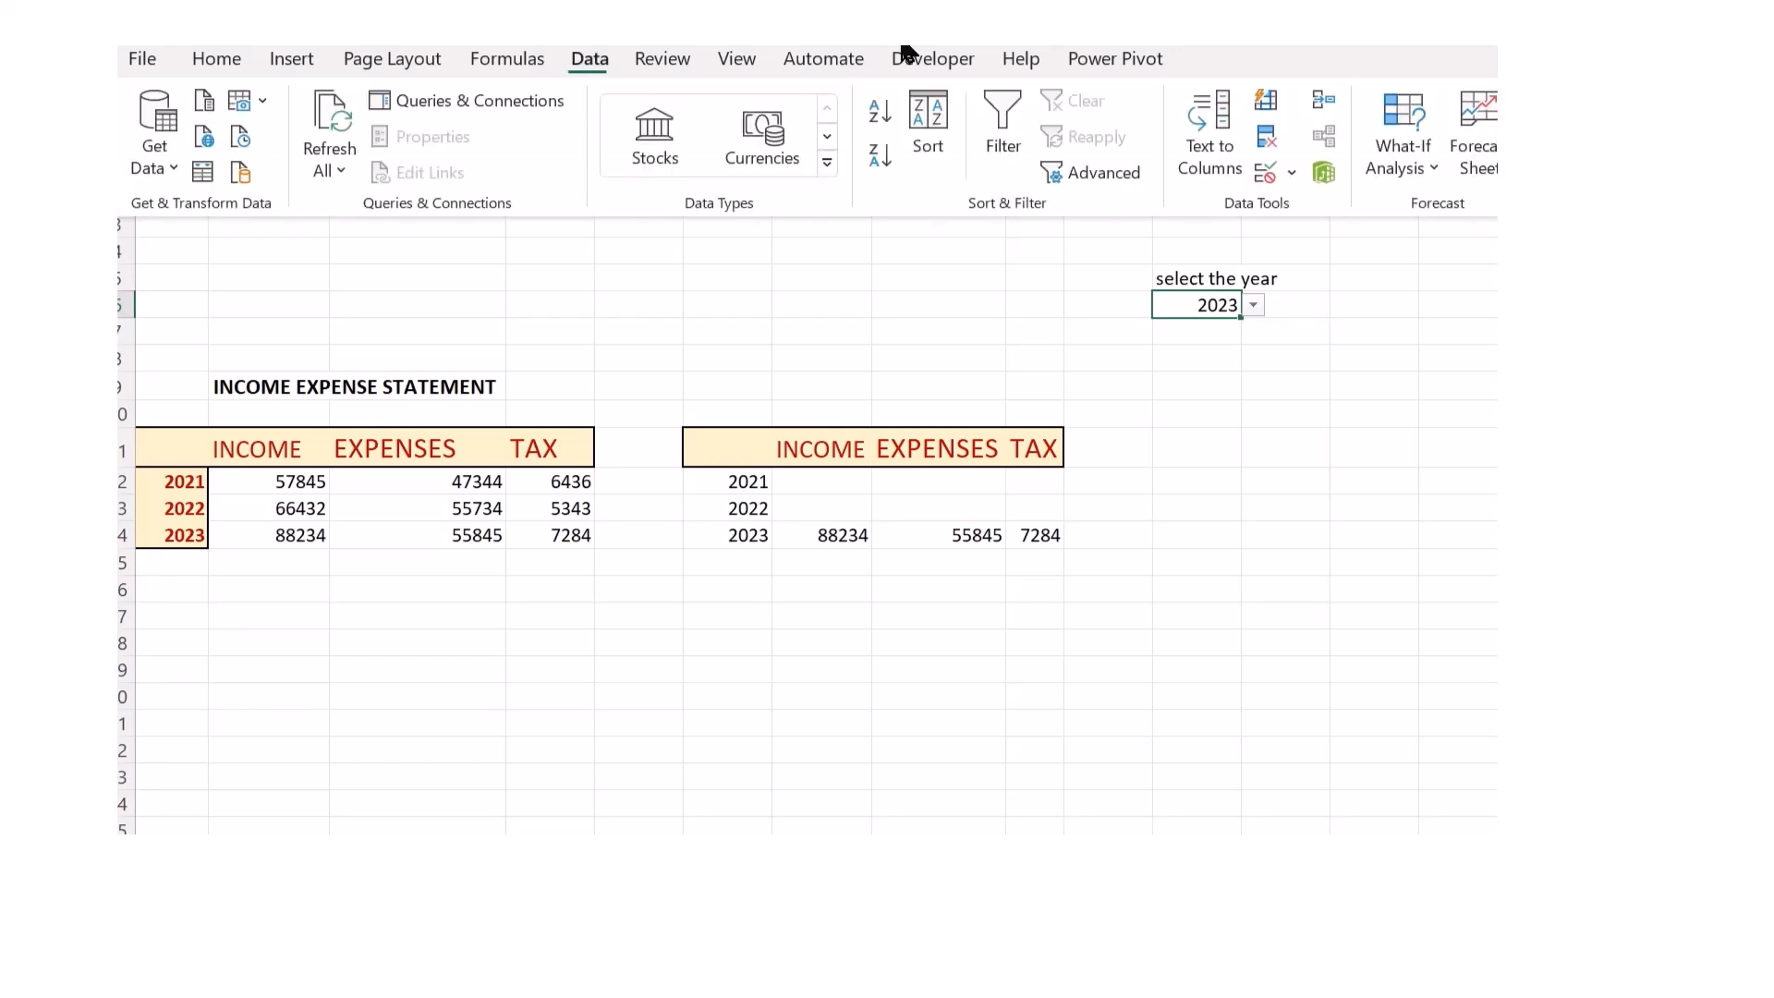
{"action": "left_click", "coordinate": [1291, 172]}
{"action": "left_click", "coordinate": [1293, 215]}
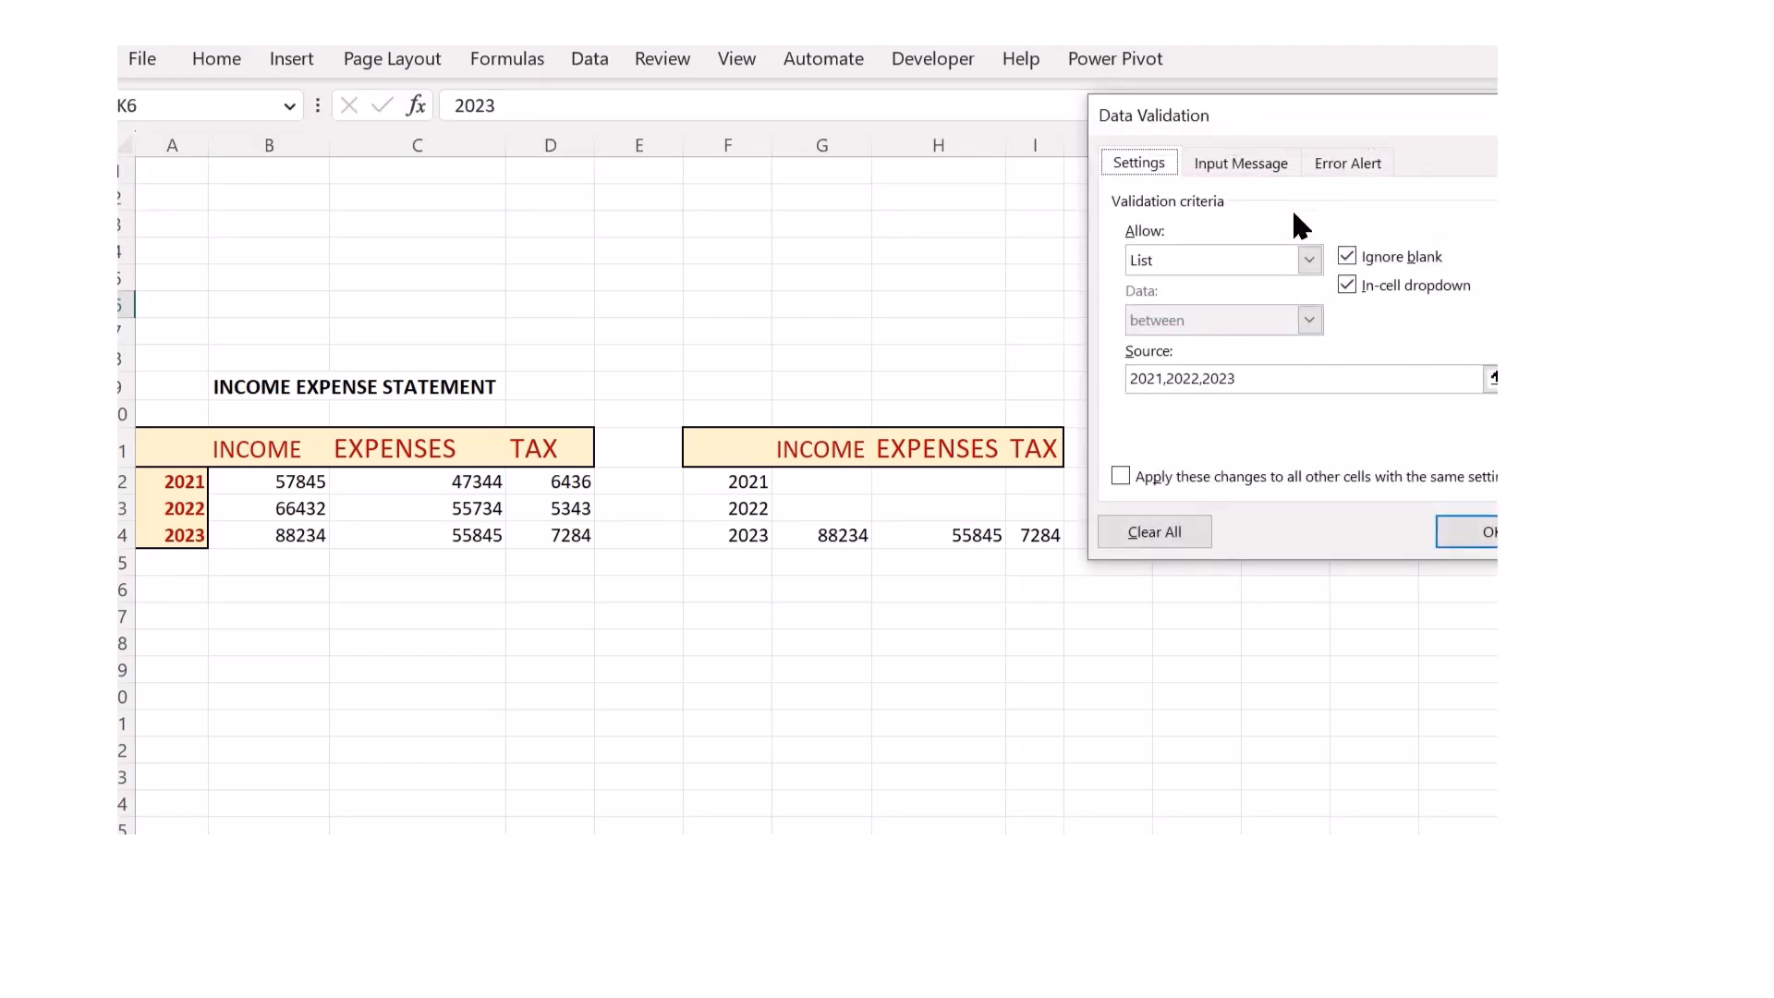
{"action": "left_click", "coordinate": [1128, 378]}
{"action": "type", "text": "All,"}
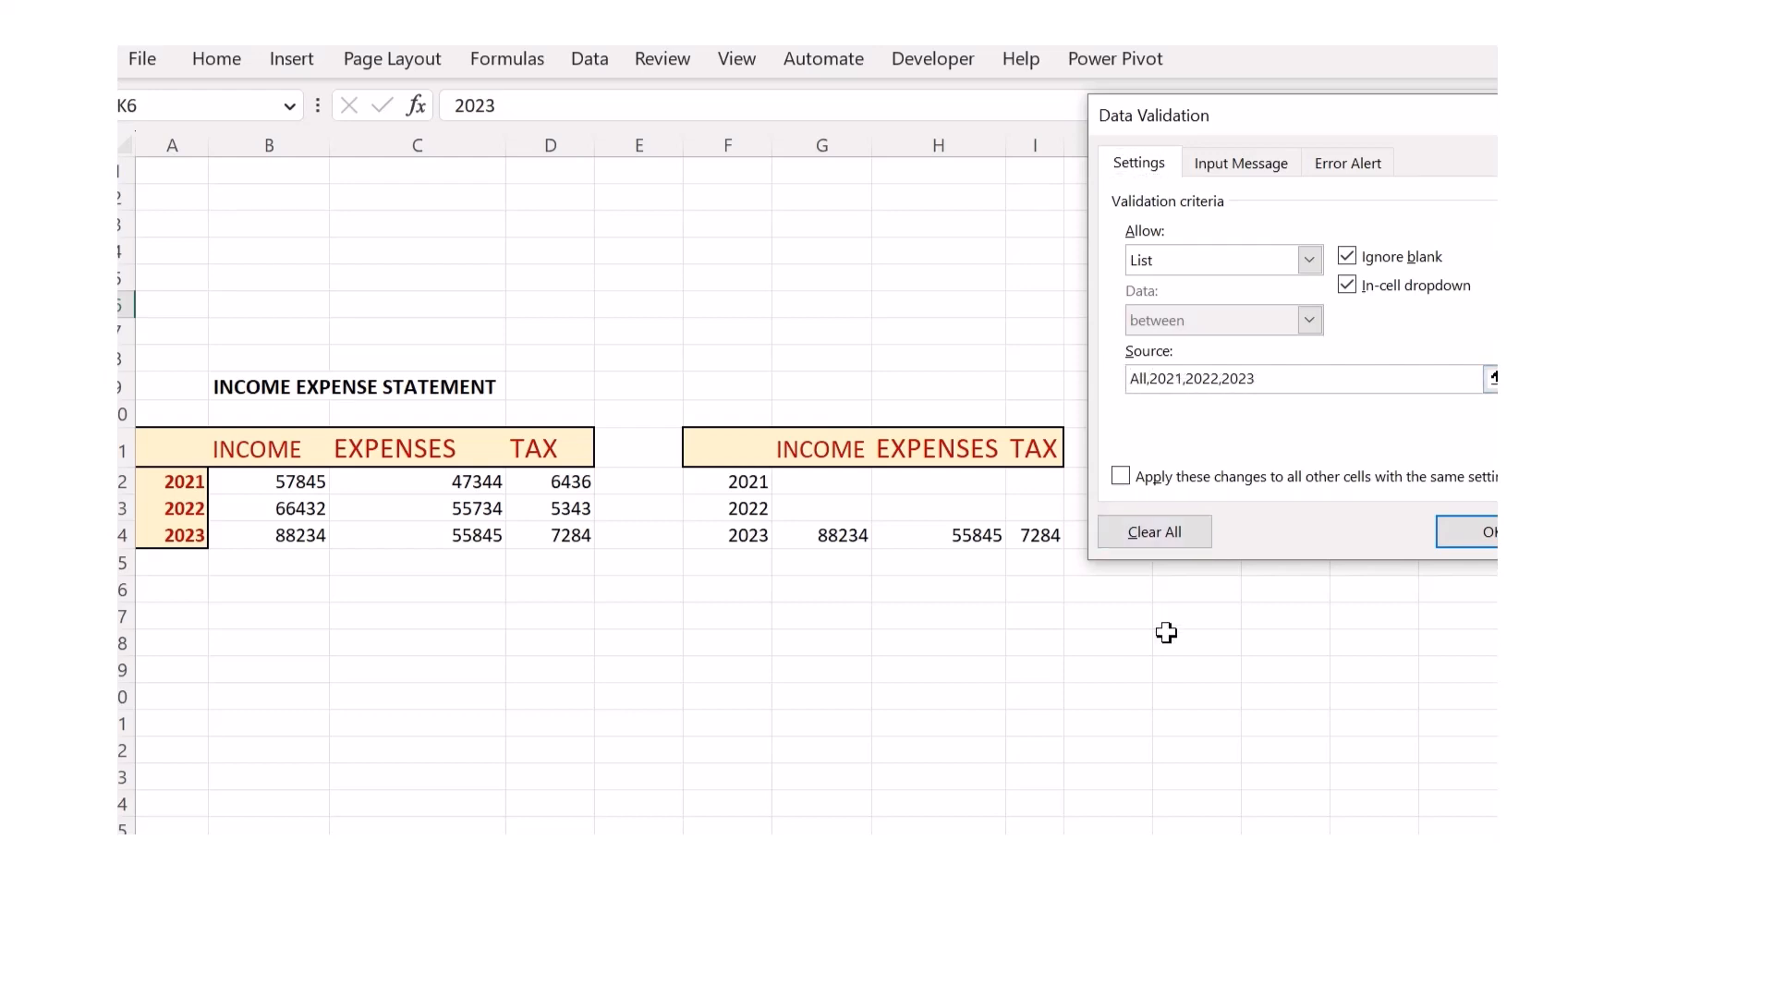
{"action": "left_click", "coordinate": [1478, 522]}
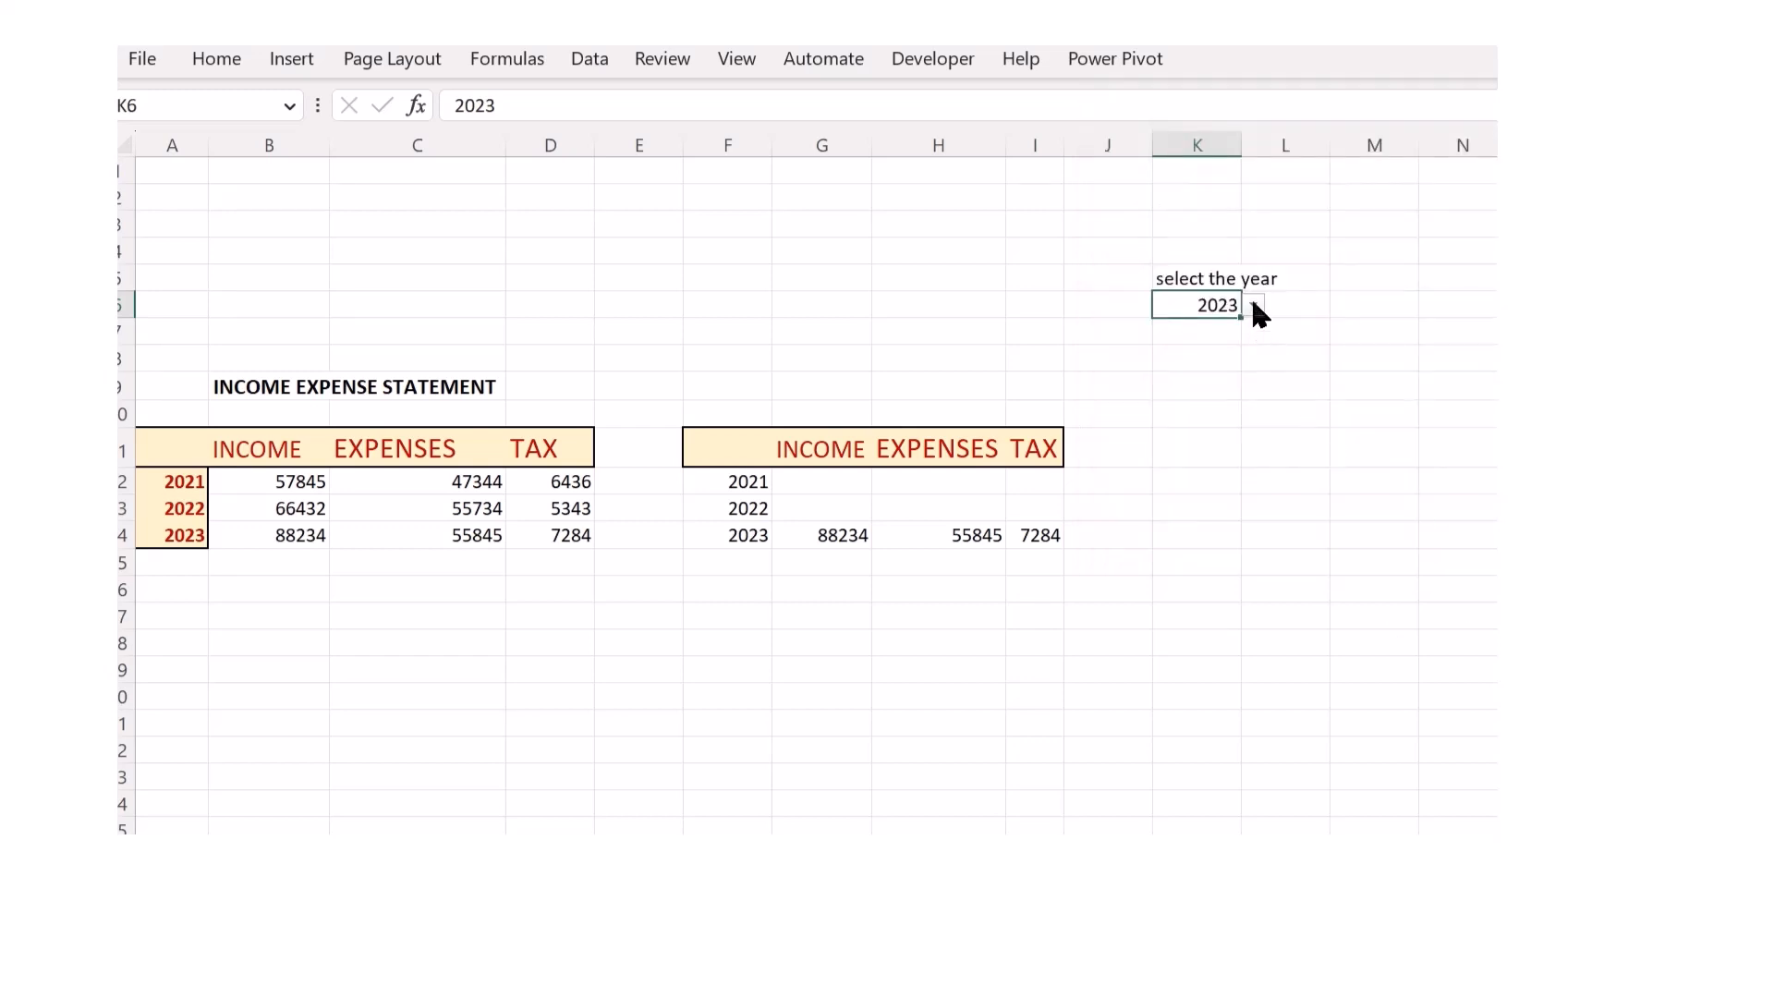
{"action": "left_click", "coordinate": [1255, 304]}
{"action": "left_click", "coordinate": [1211, 325]}
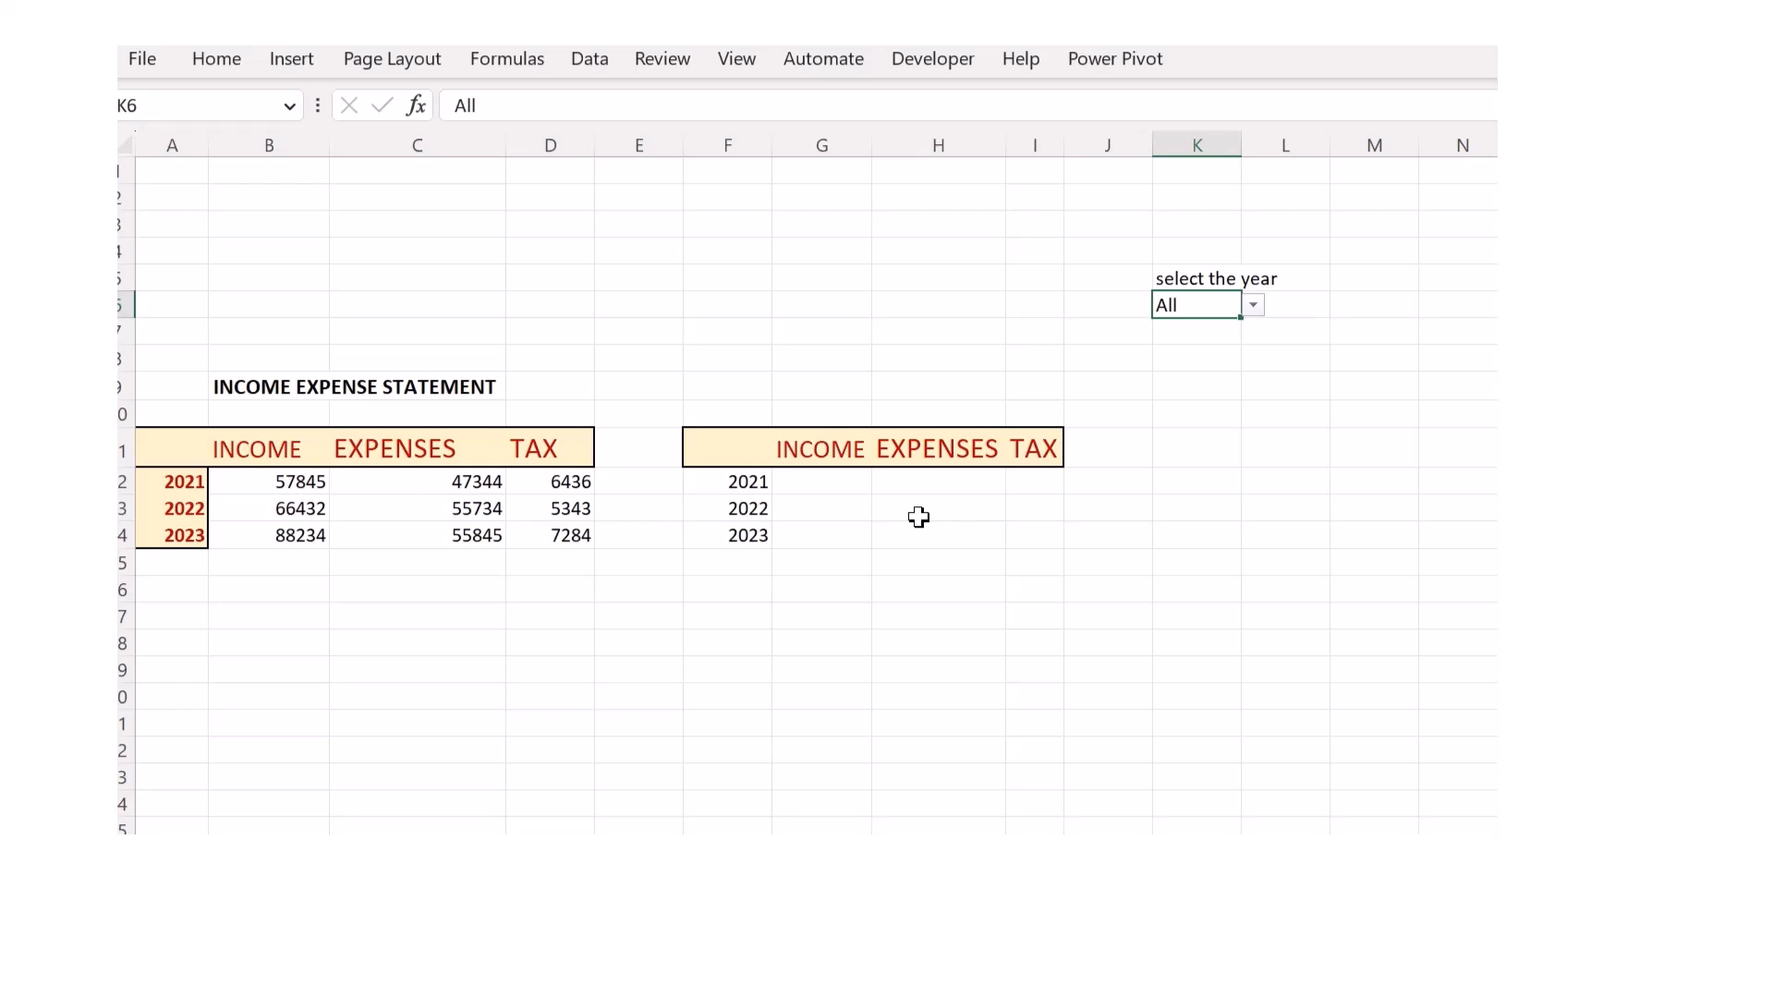
- Wrap the G12 formula in an outer IF whose condition is $K$6="ALL"
{"action": "left_click", "coordinate": [811, 482]}
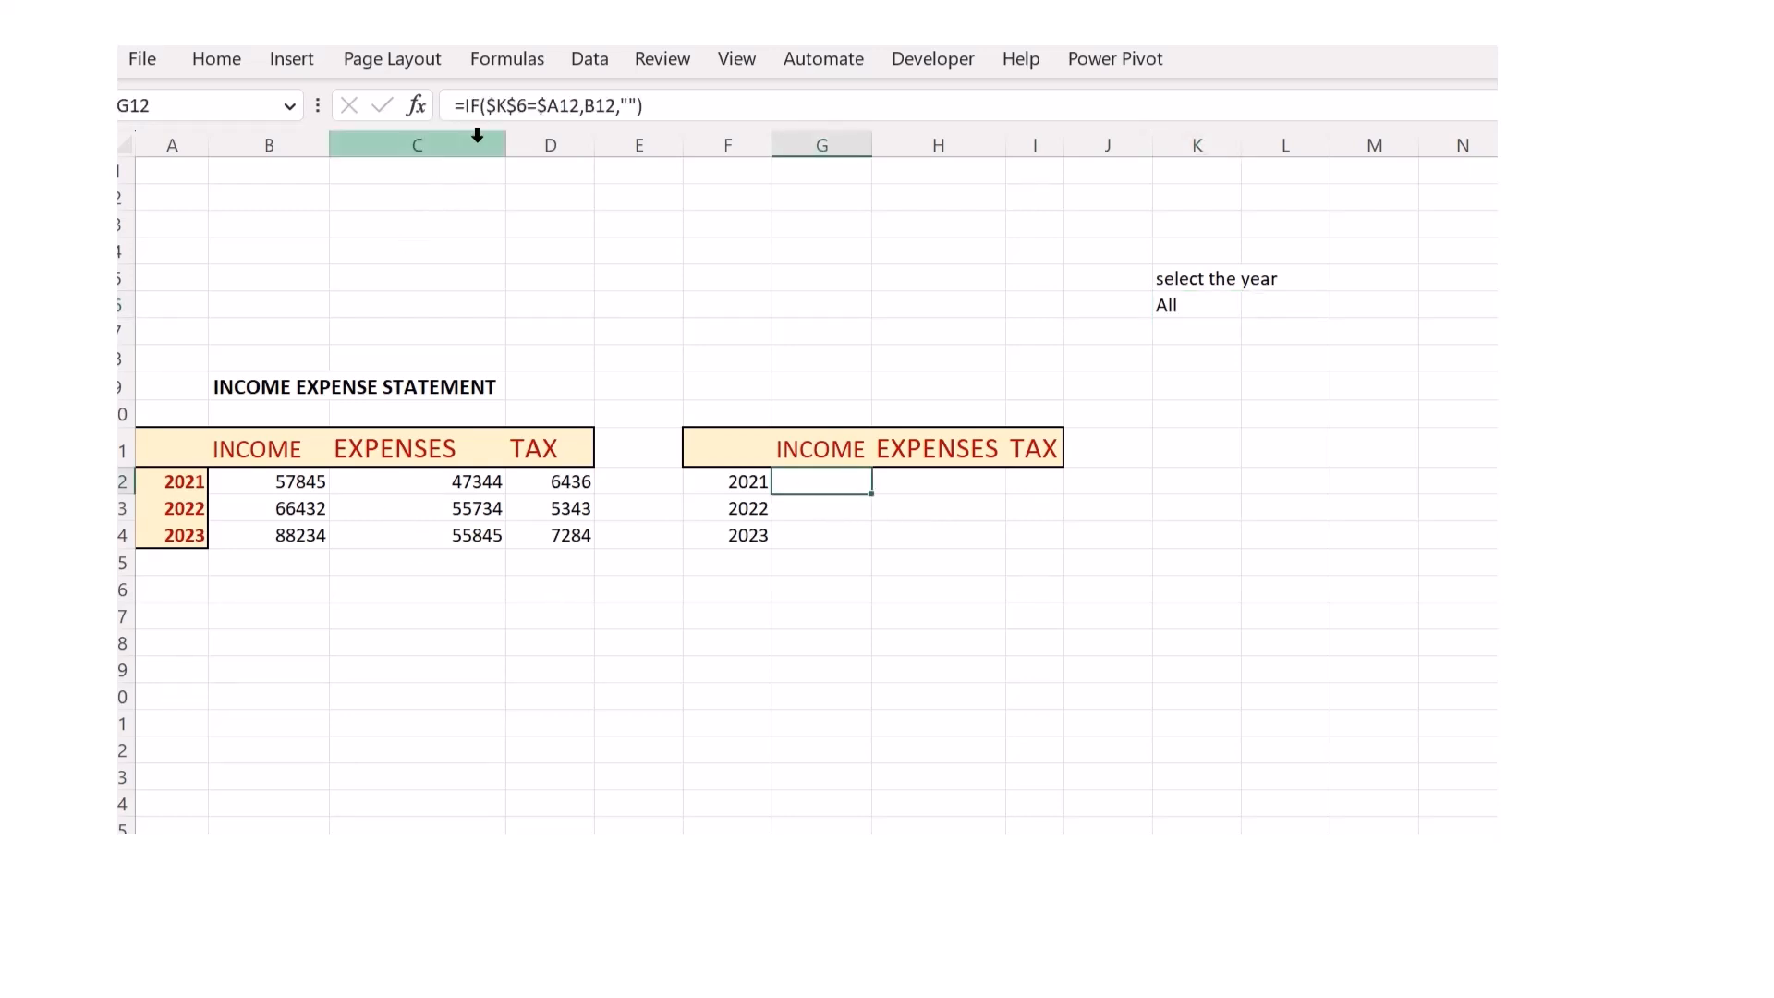
{"action": "left_click", "coordinate": [462, 107]}
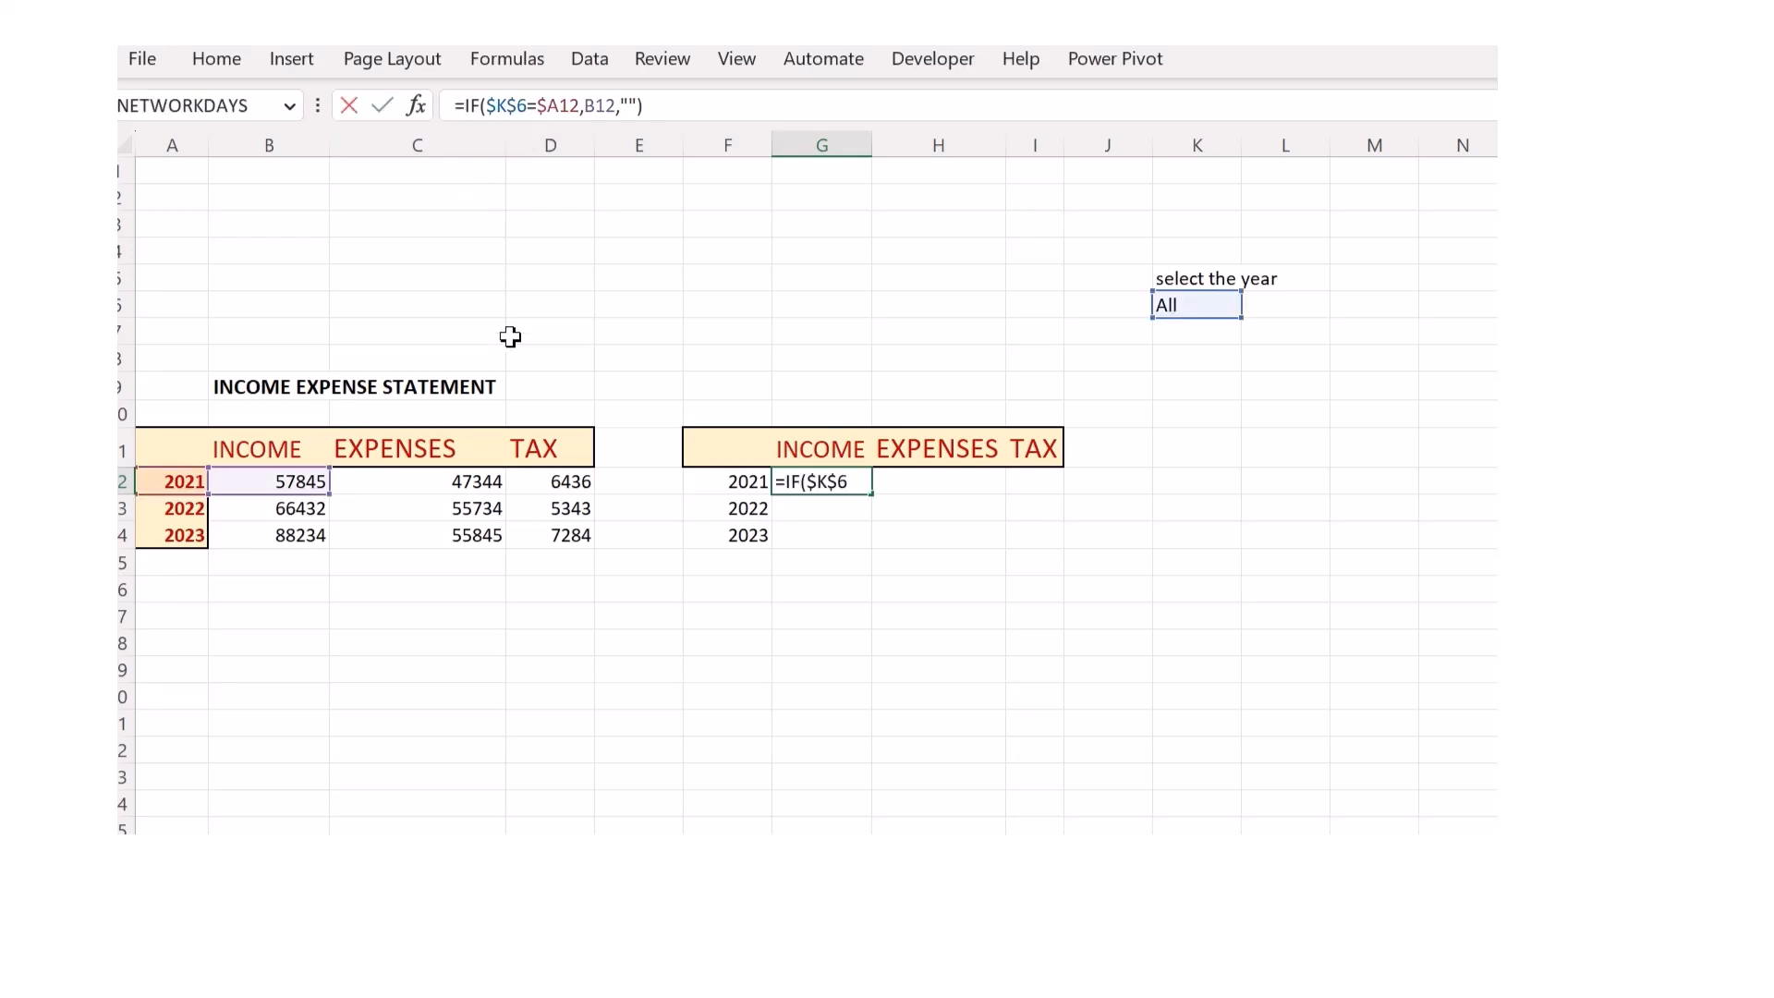
{"action": "type", "text": "if"}
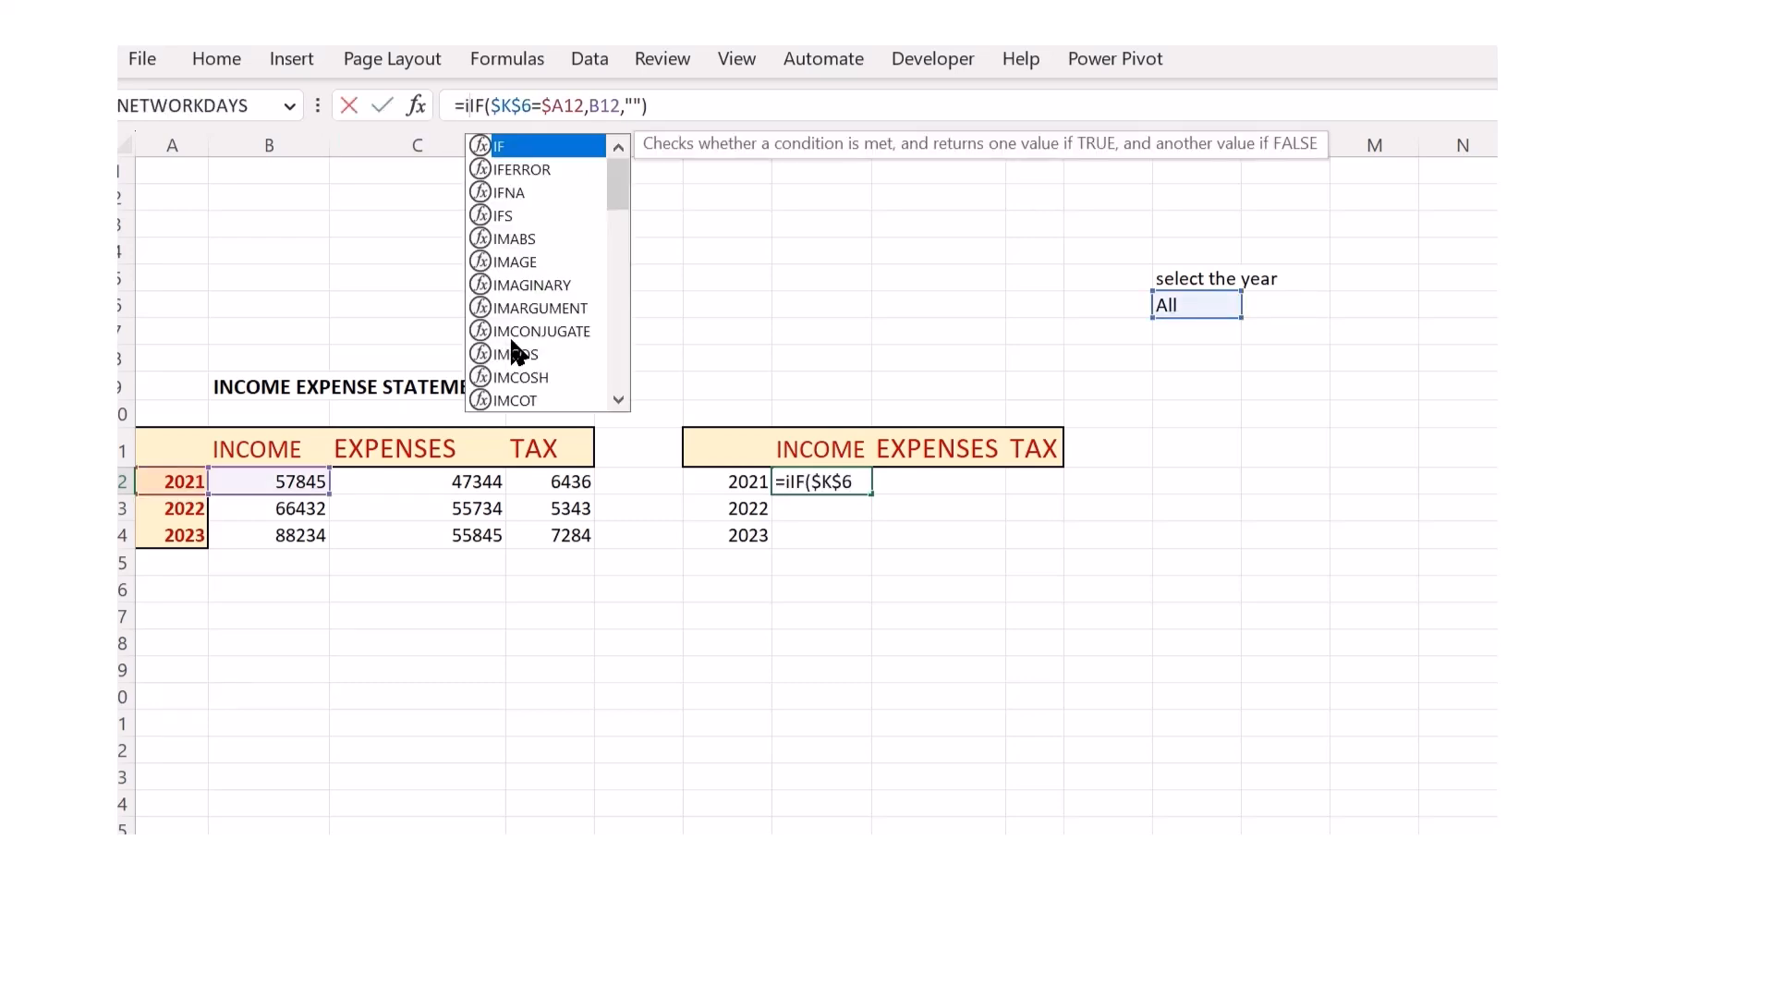
{"action": "type", "text": "("}
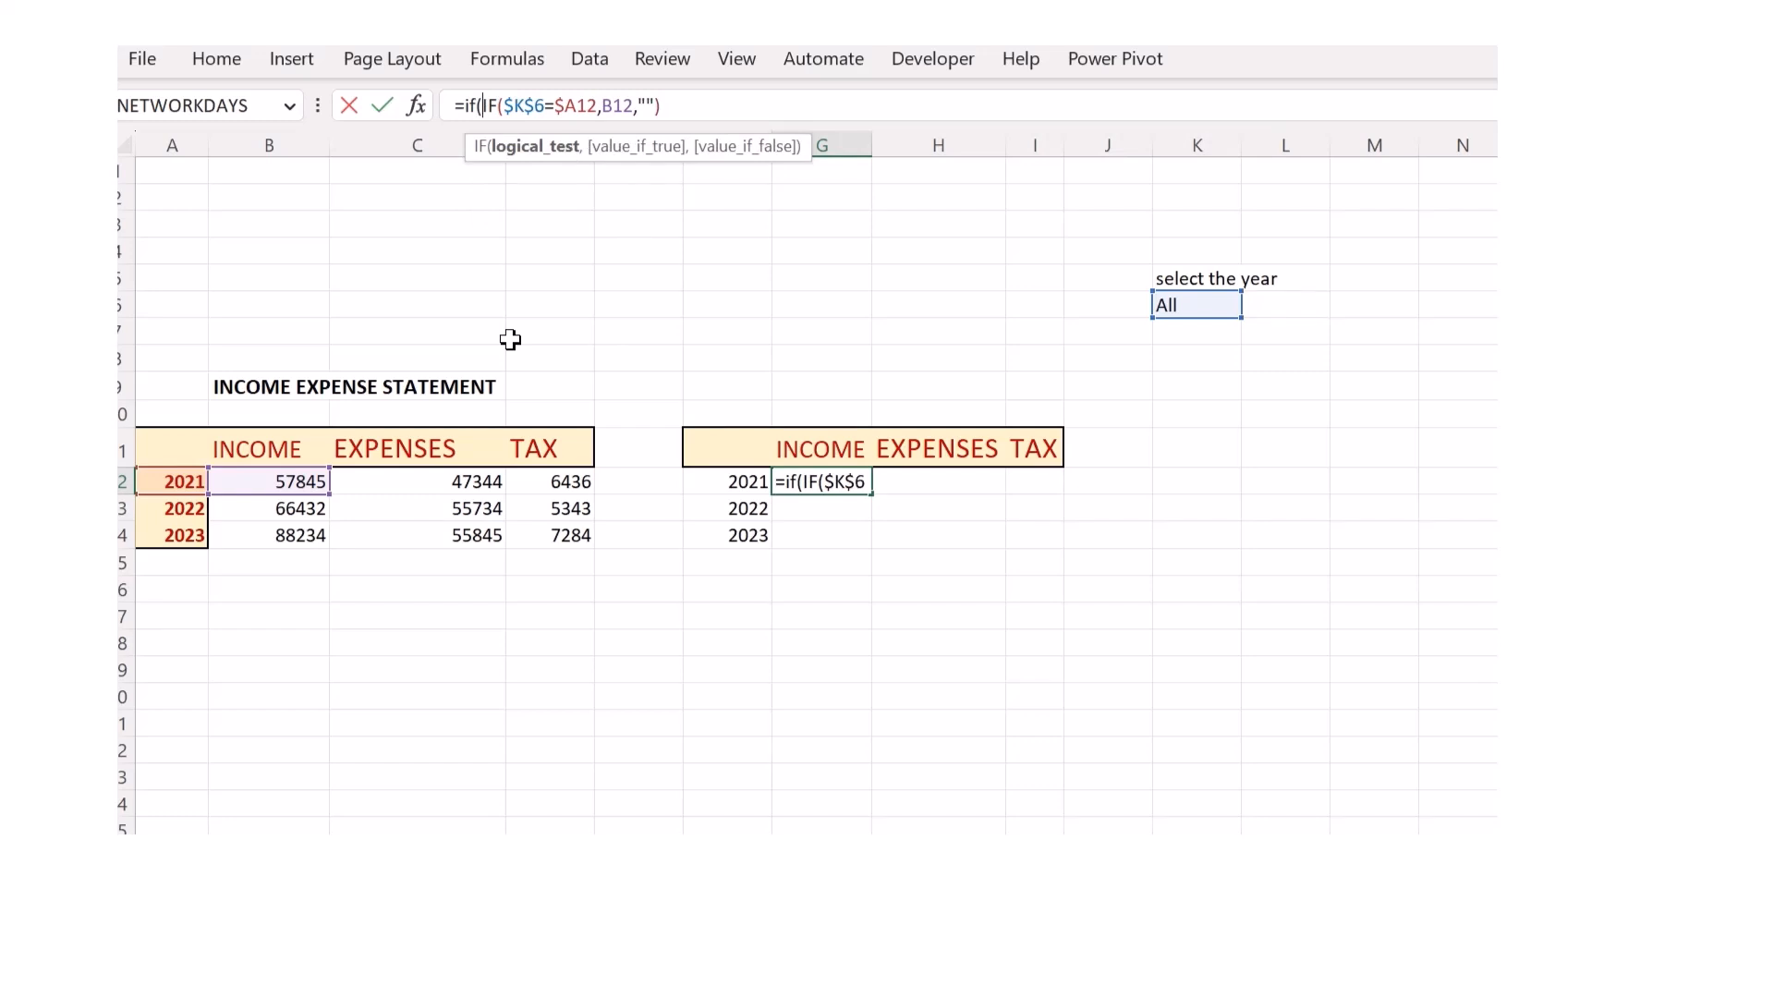
{"action": "left_click", "coordinate": [1183, 297]}
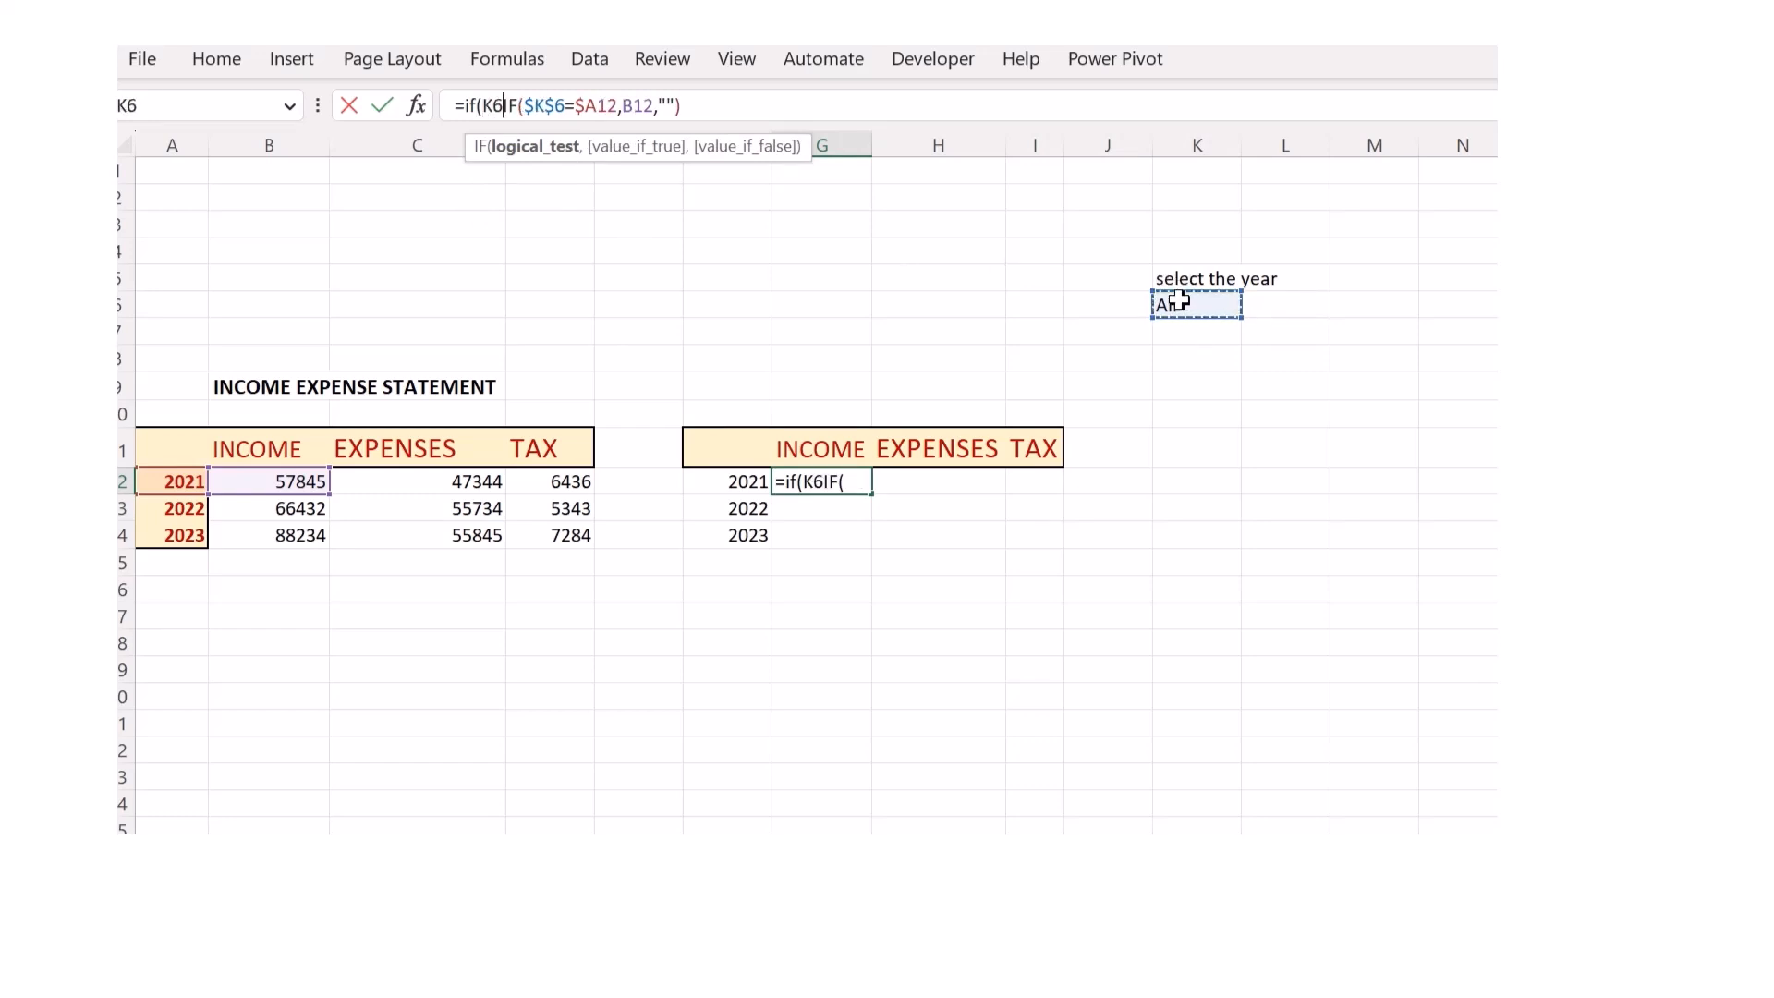
{"action": "key", "text": "F4"}
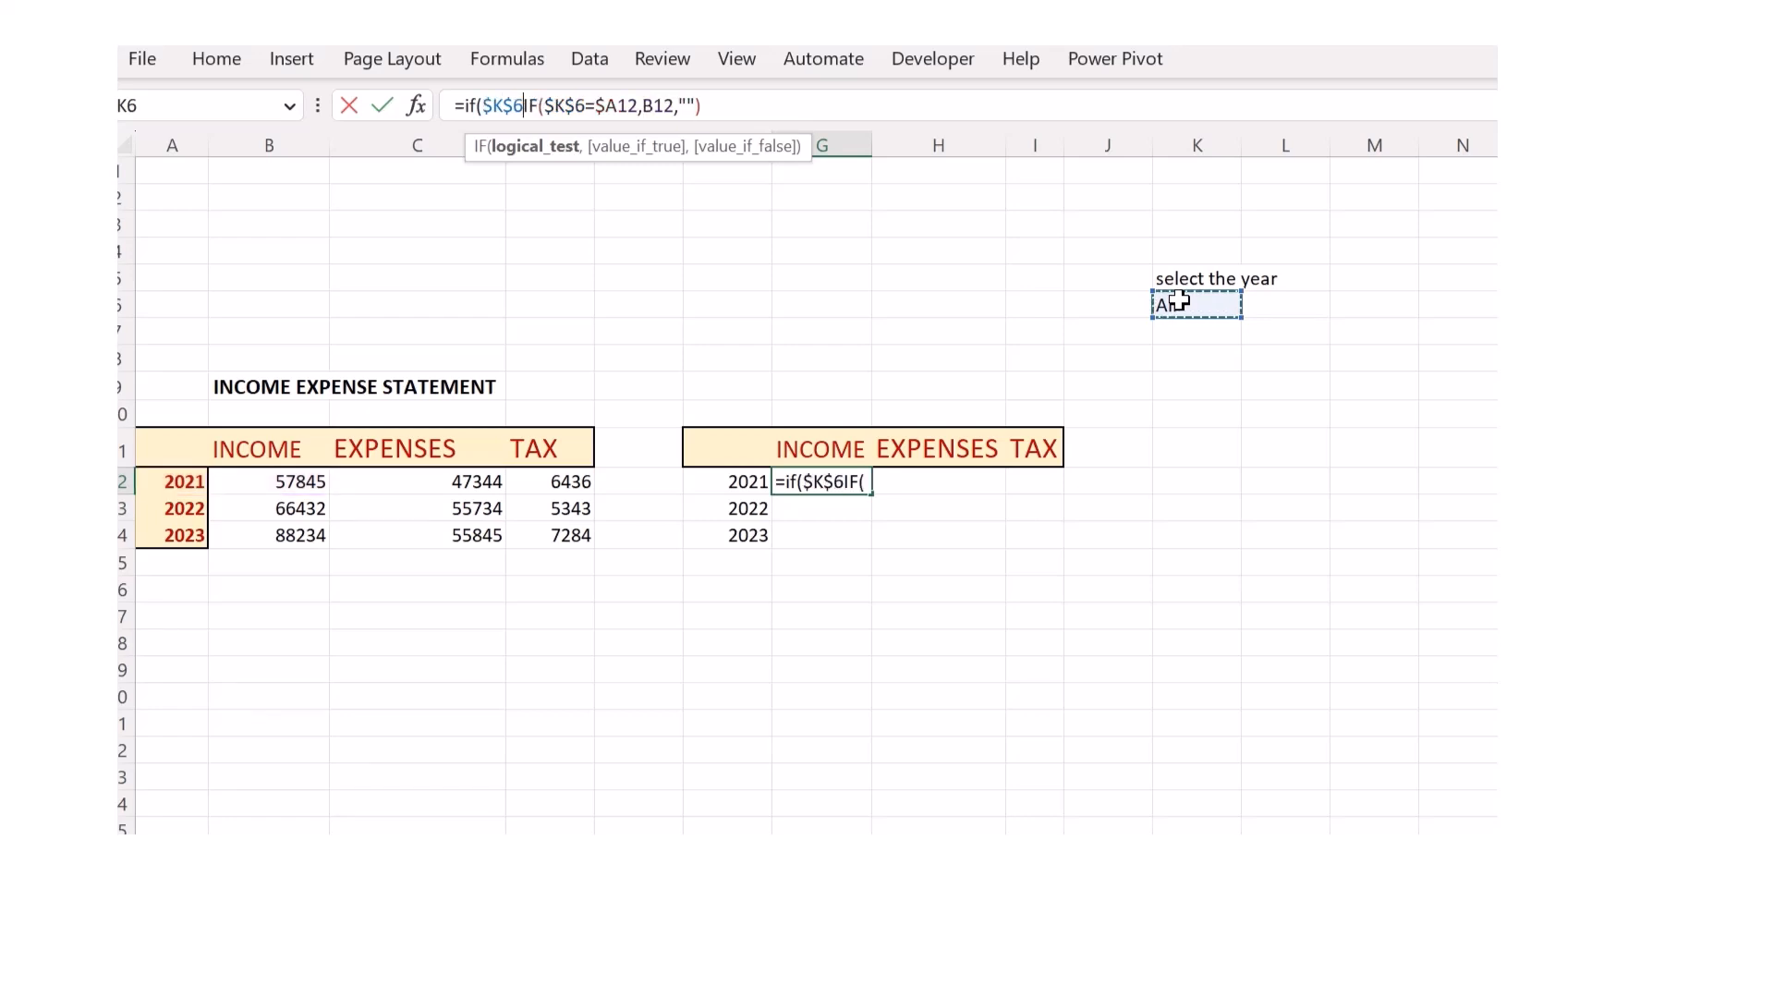
{"action": "type", "text": "="}
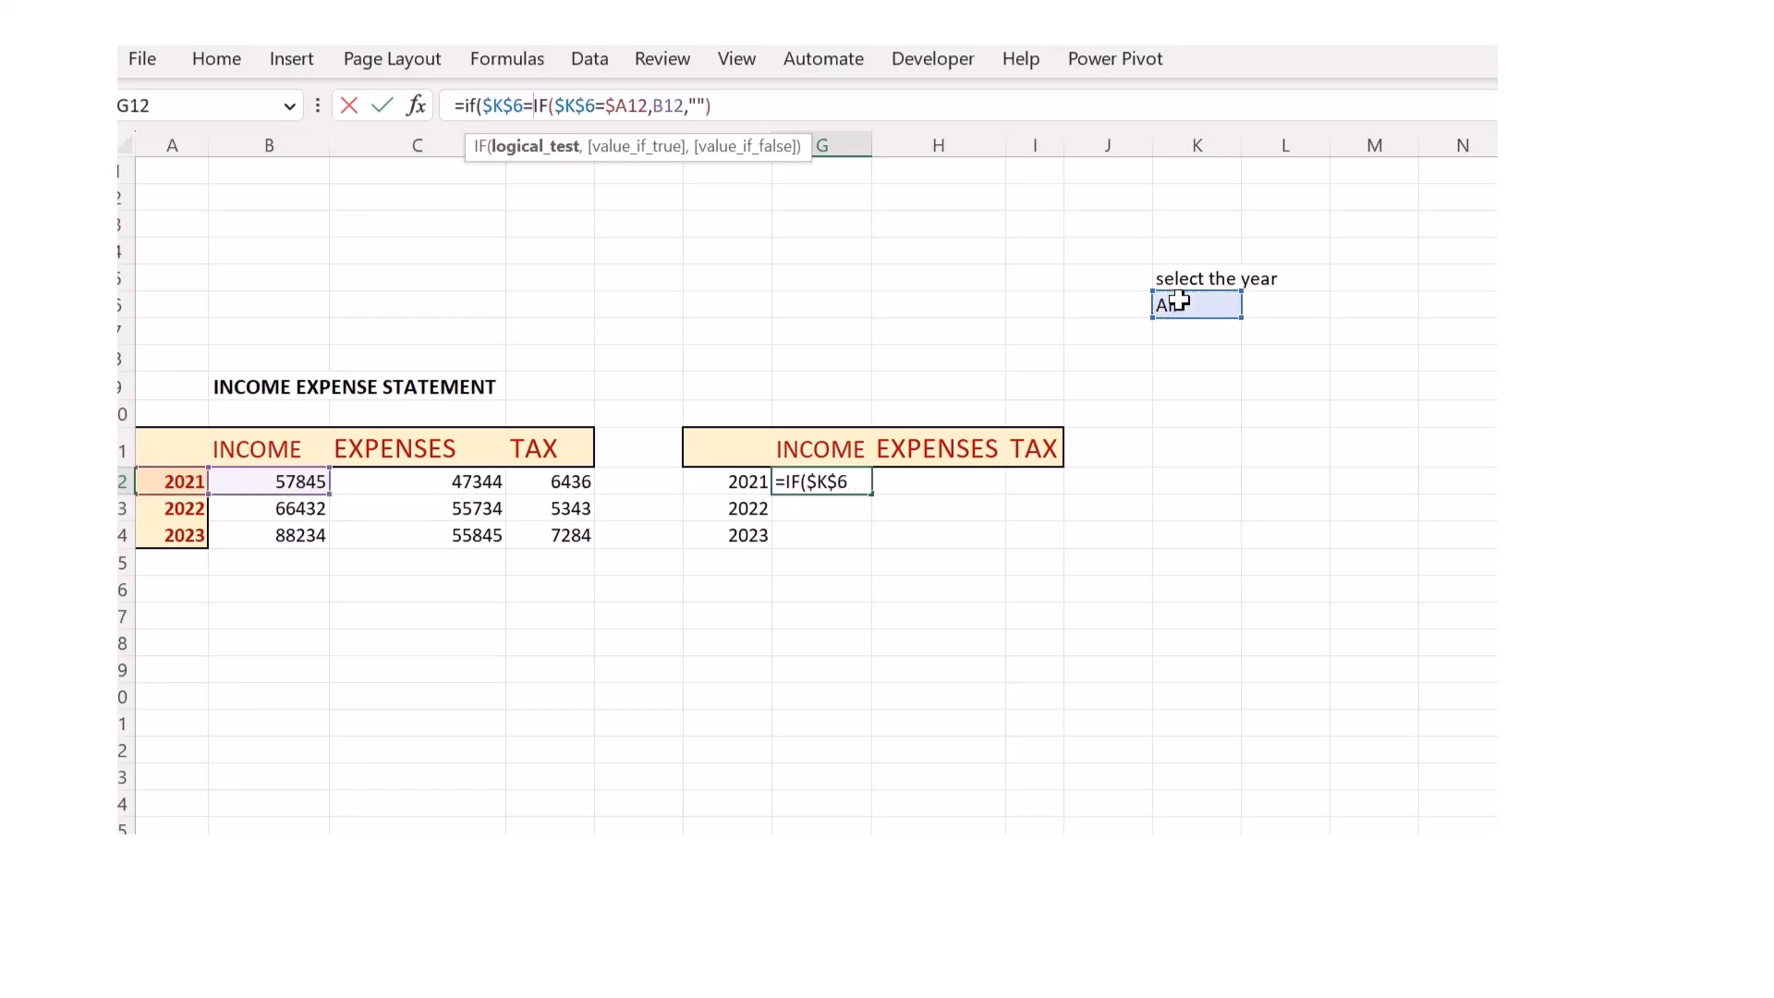
{"action": "type", "text": "\"ALL"}
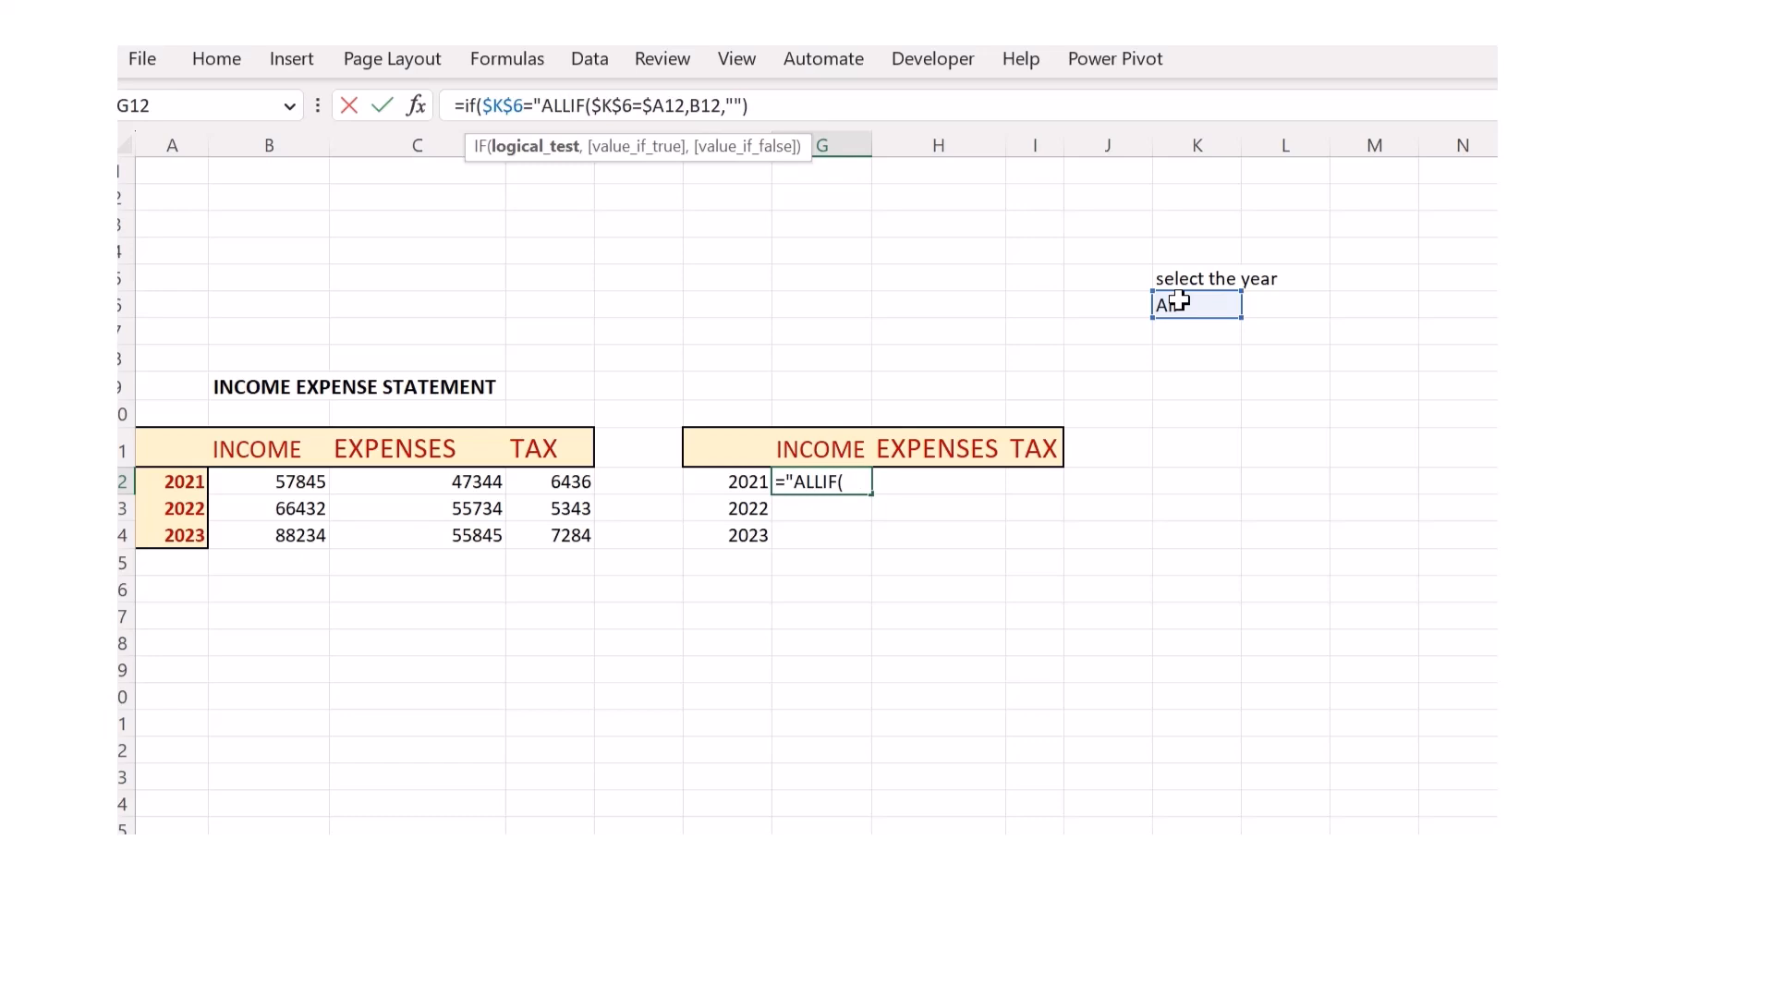
{"action": "type", "text": ","}
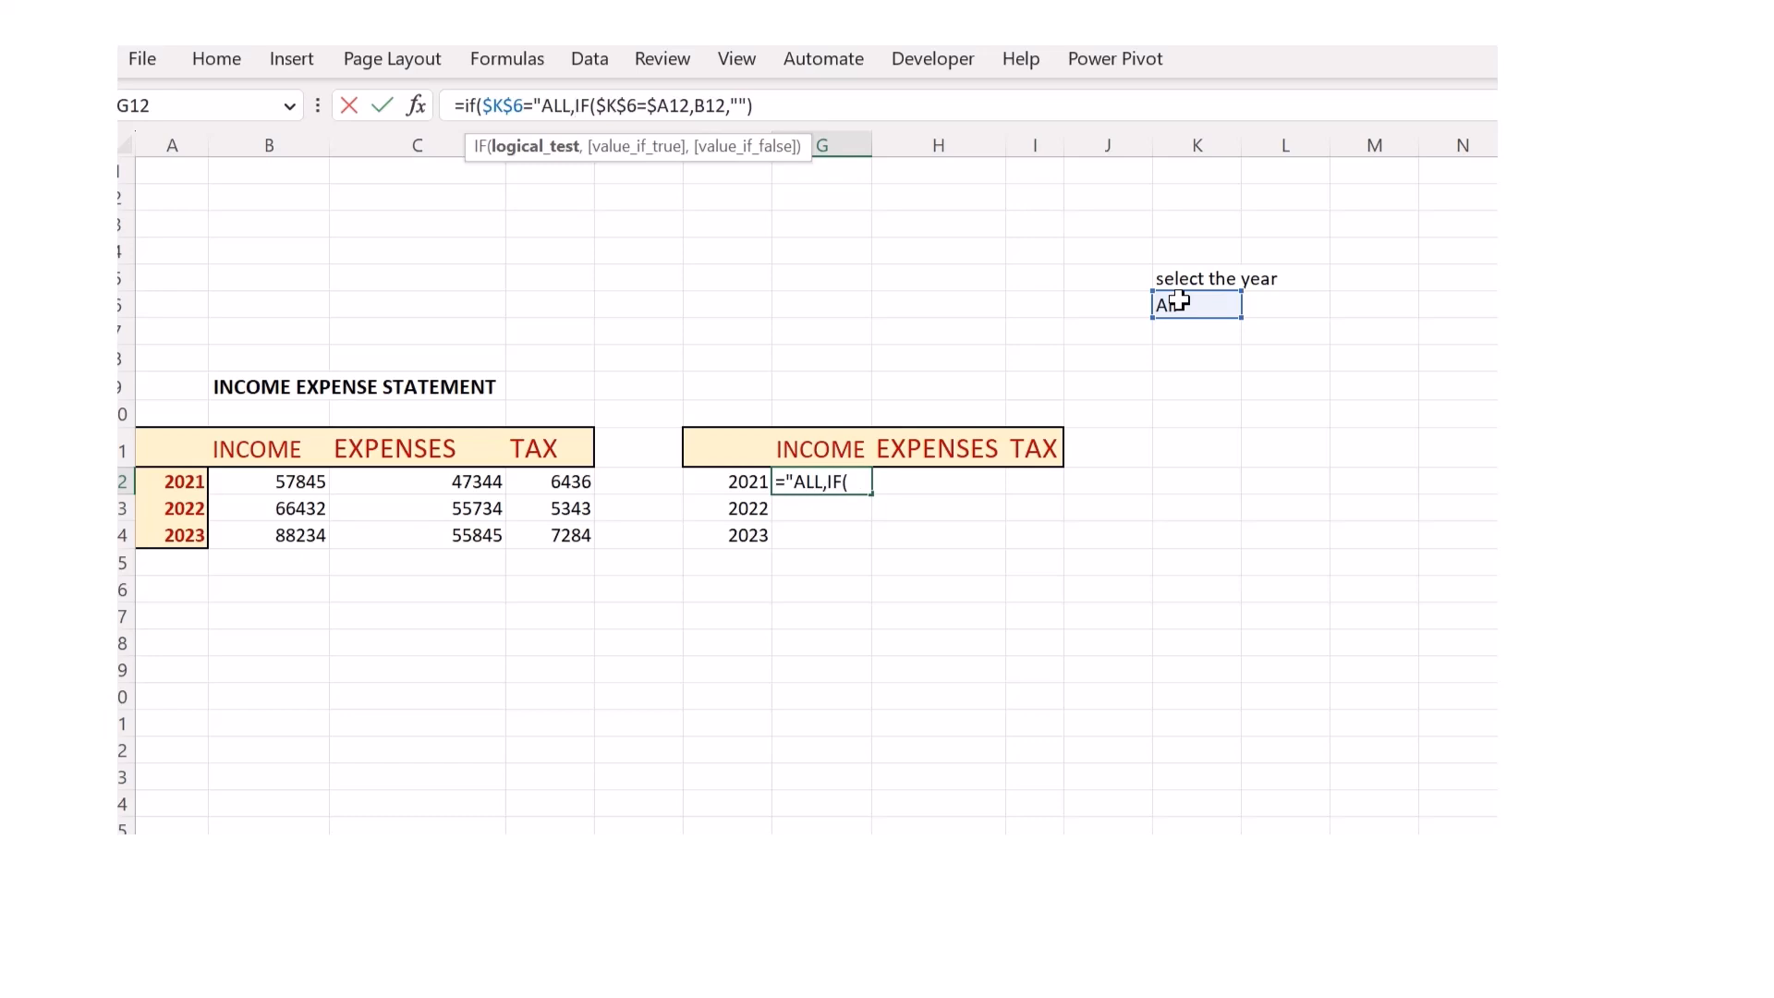
{"action": "key", "text": "BackSpace"}
{"action": "type", "text": "\","}
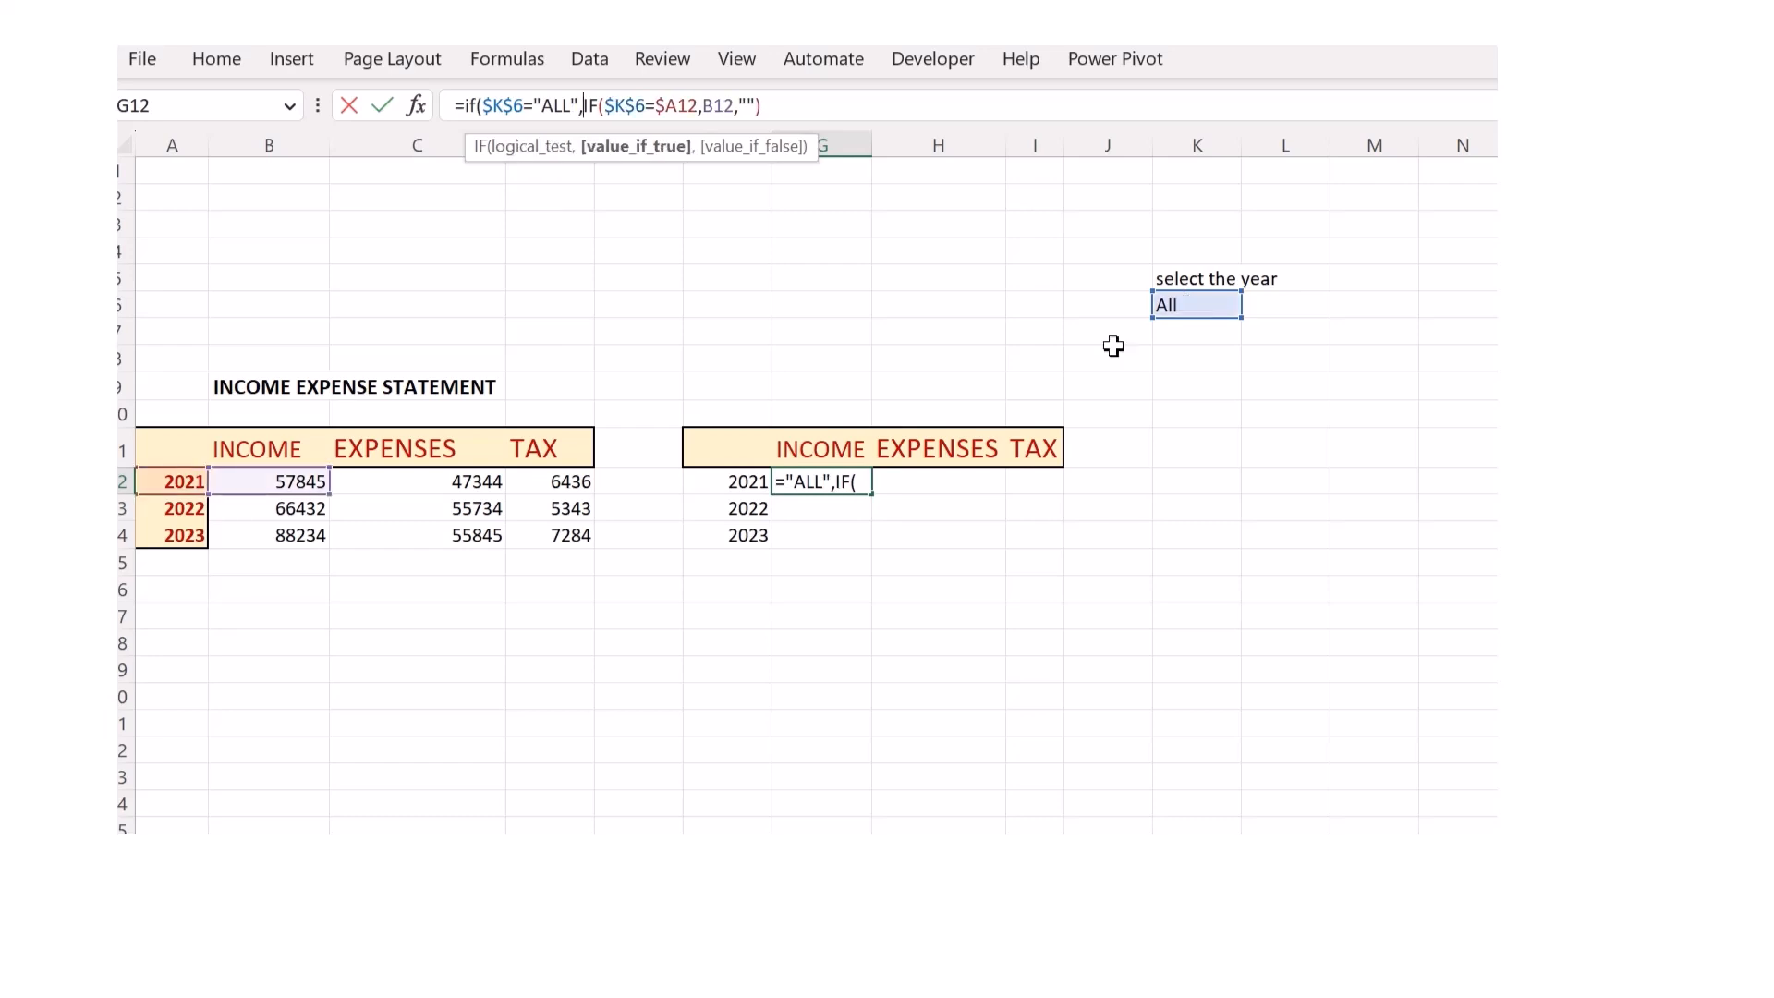
- Complete the G12 formula with B12 as the true result, giving =IF($K$6="ALL",B12,IF($K$6=$A12,B12,""))
{"action": "left_click", "coordinate": [267, 480]}
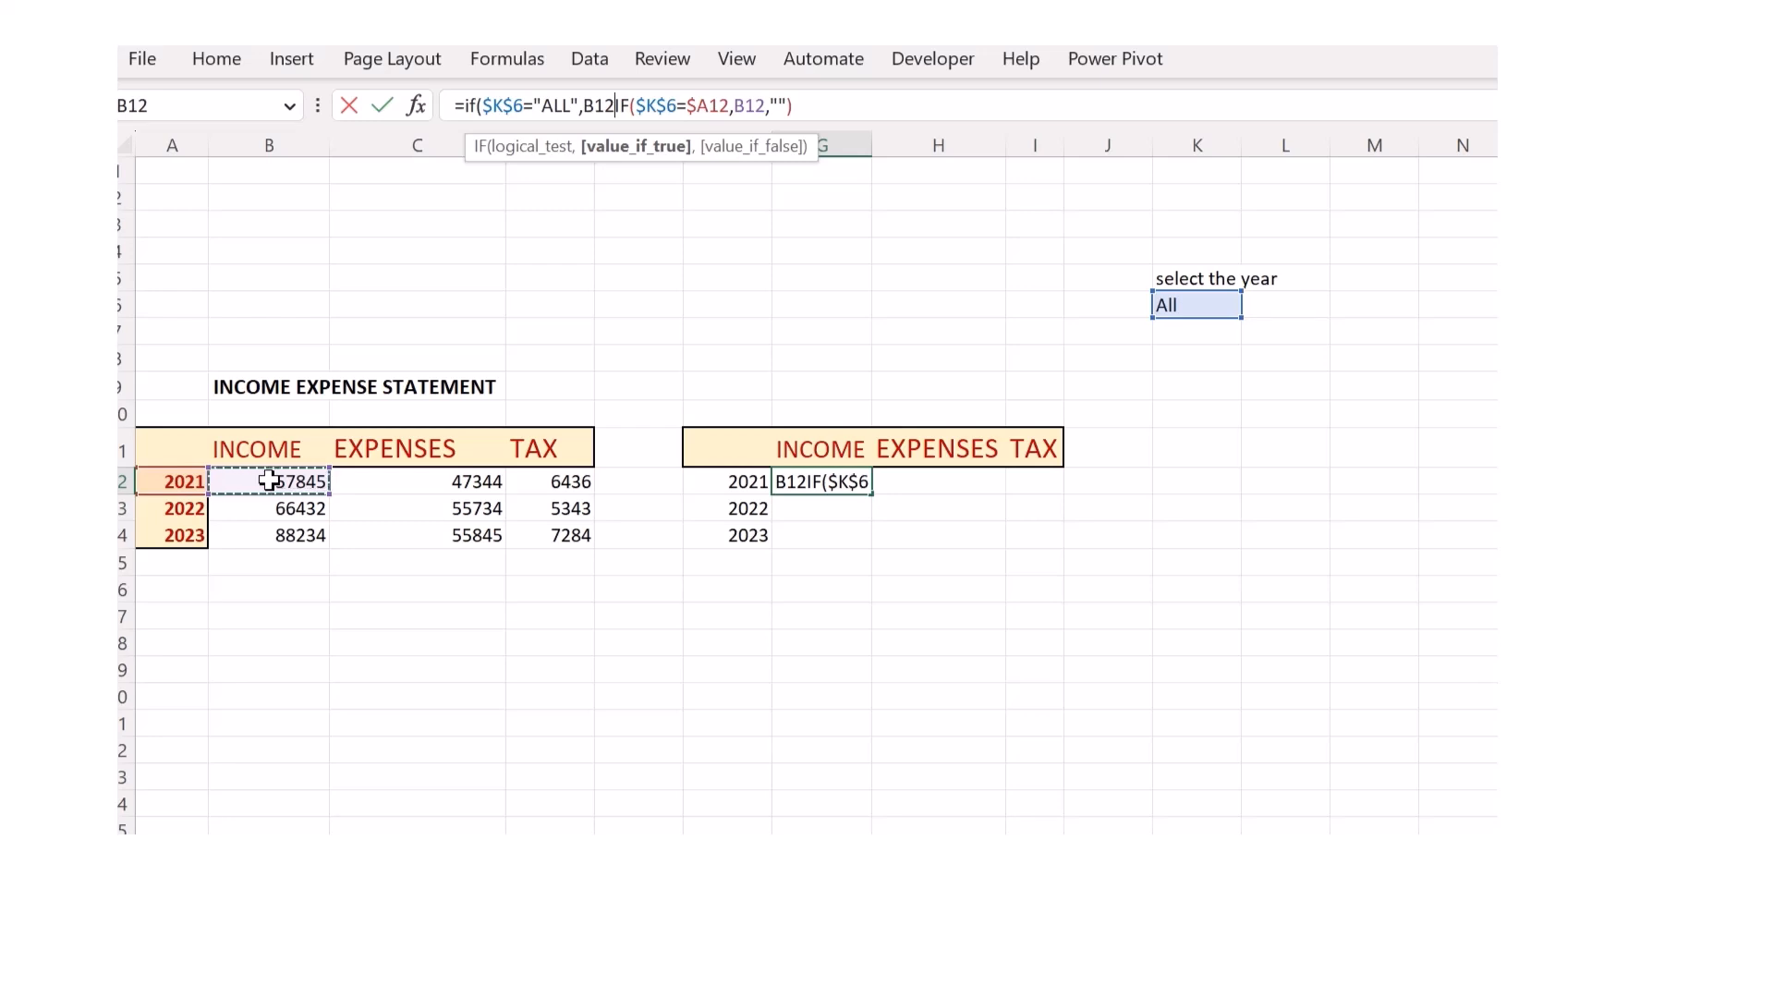
{"action": "type", "text": ","}
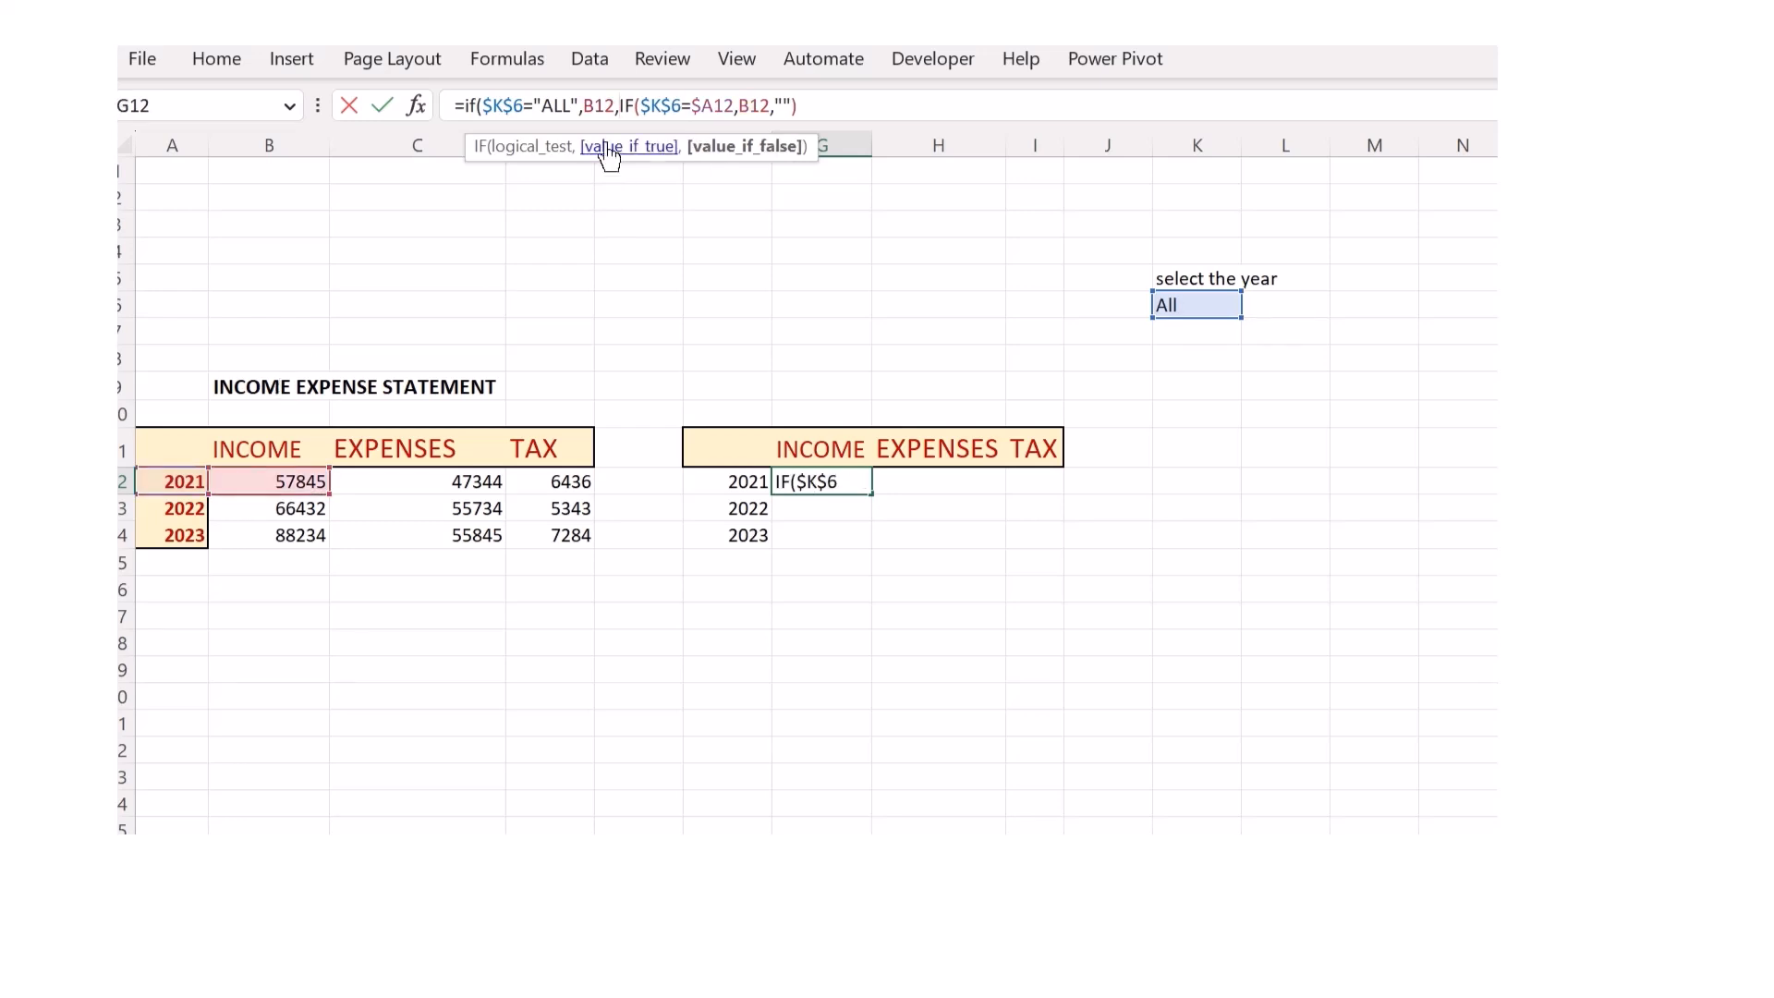
{"action": "key", "text": "Return"}
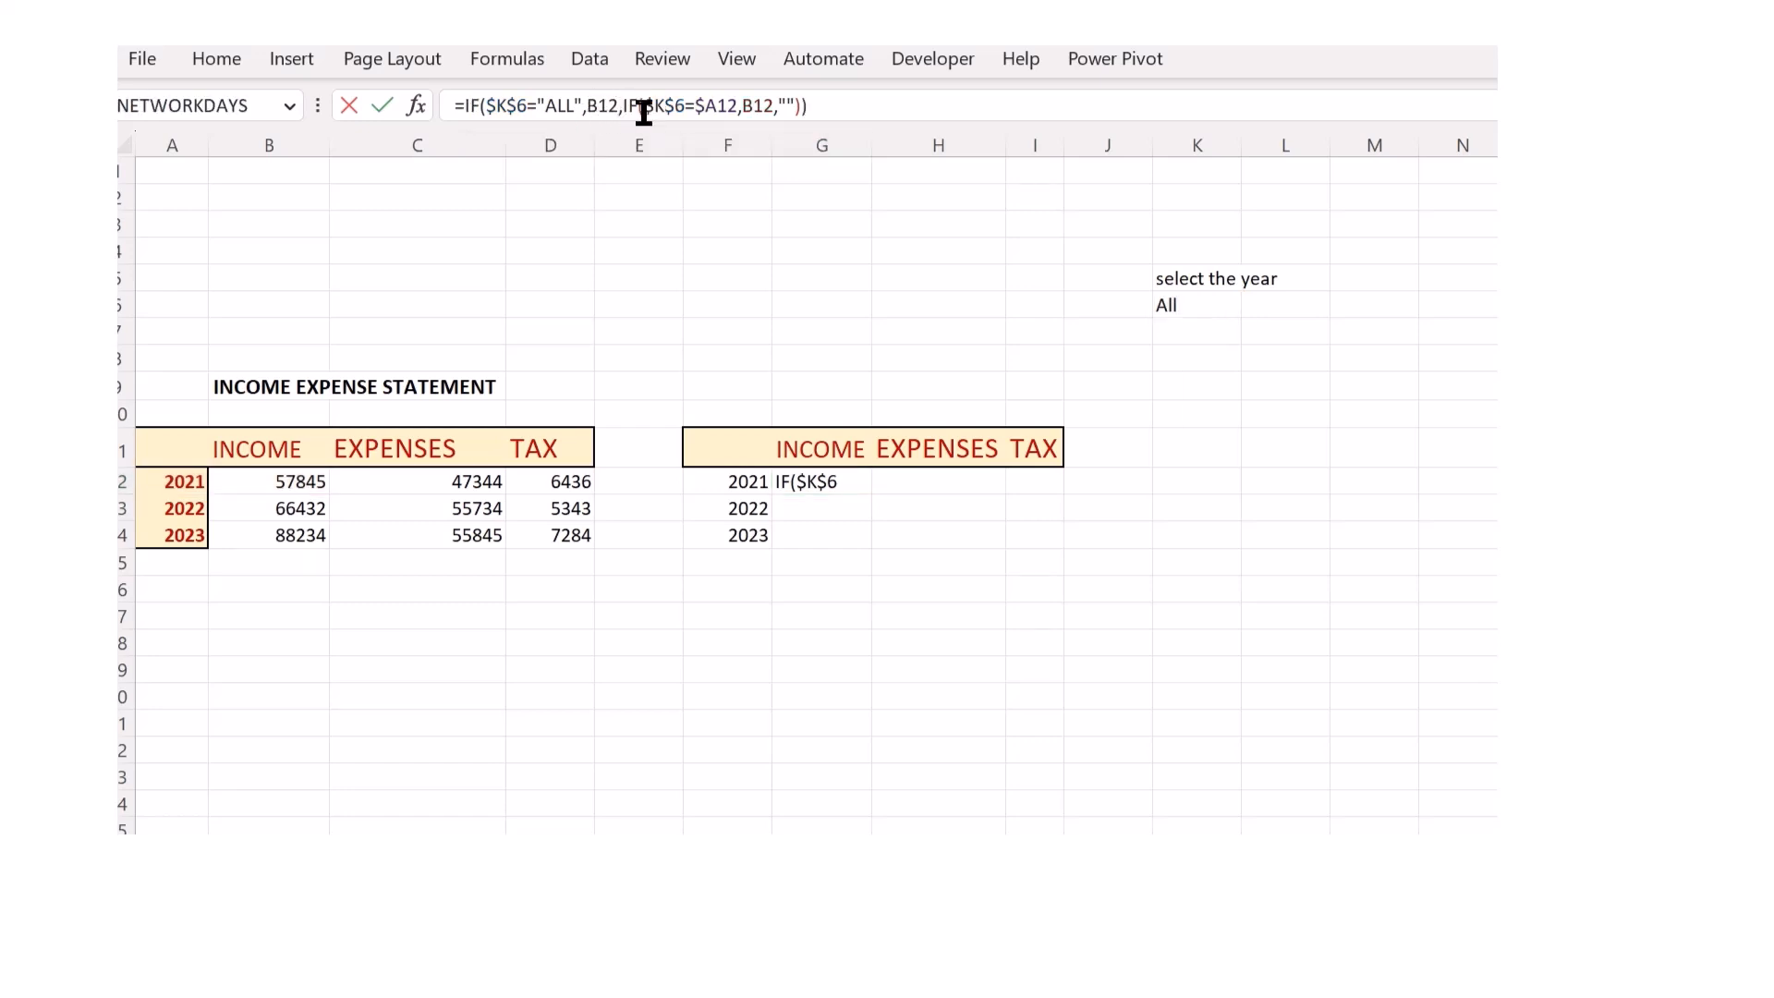
{"action": "left_click", "coordinate": [842, 98]}
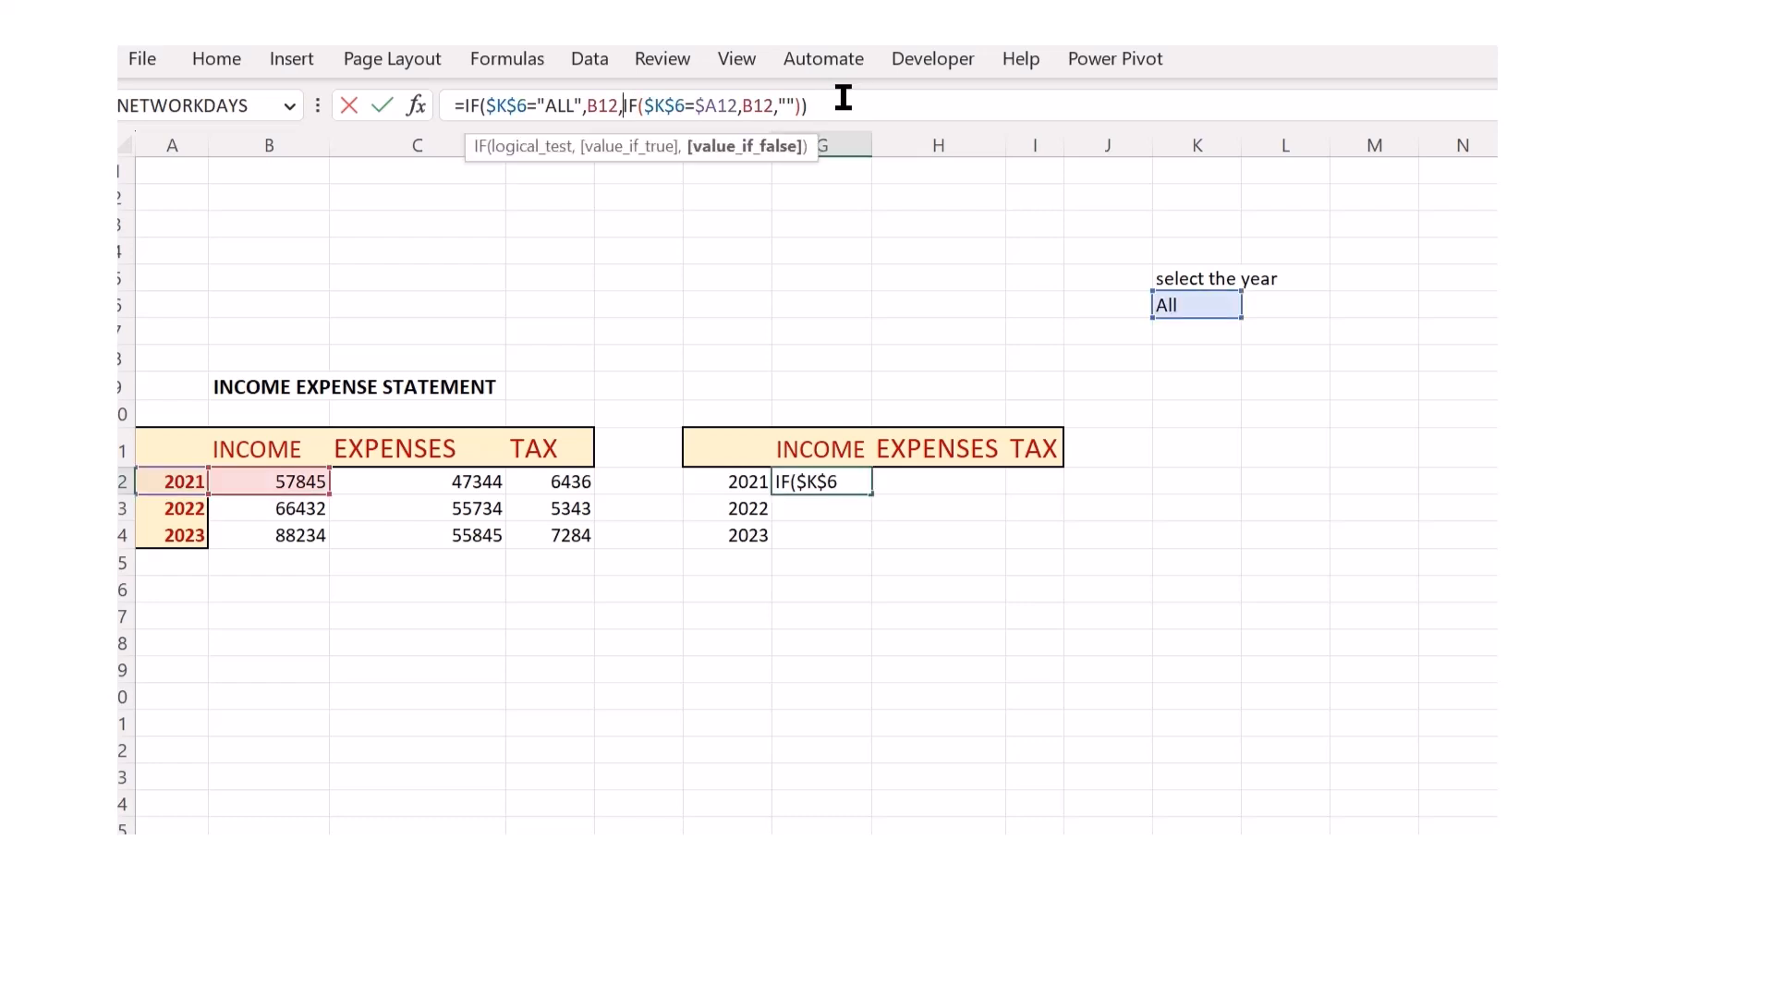
{"action": "left_click", "coordinate": [843, 98]}
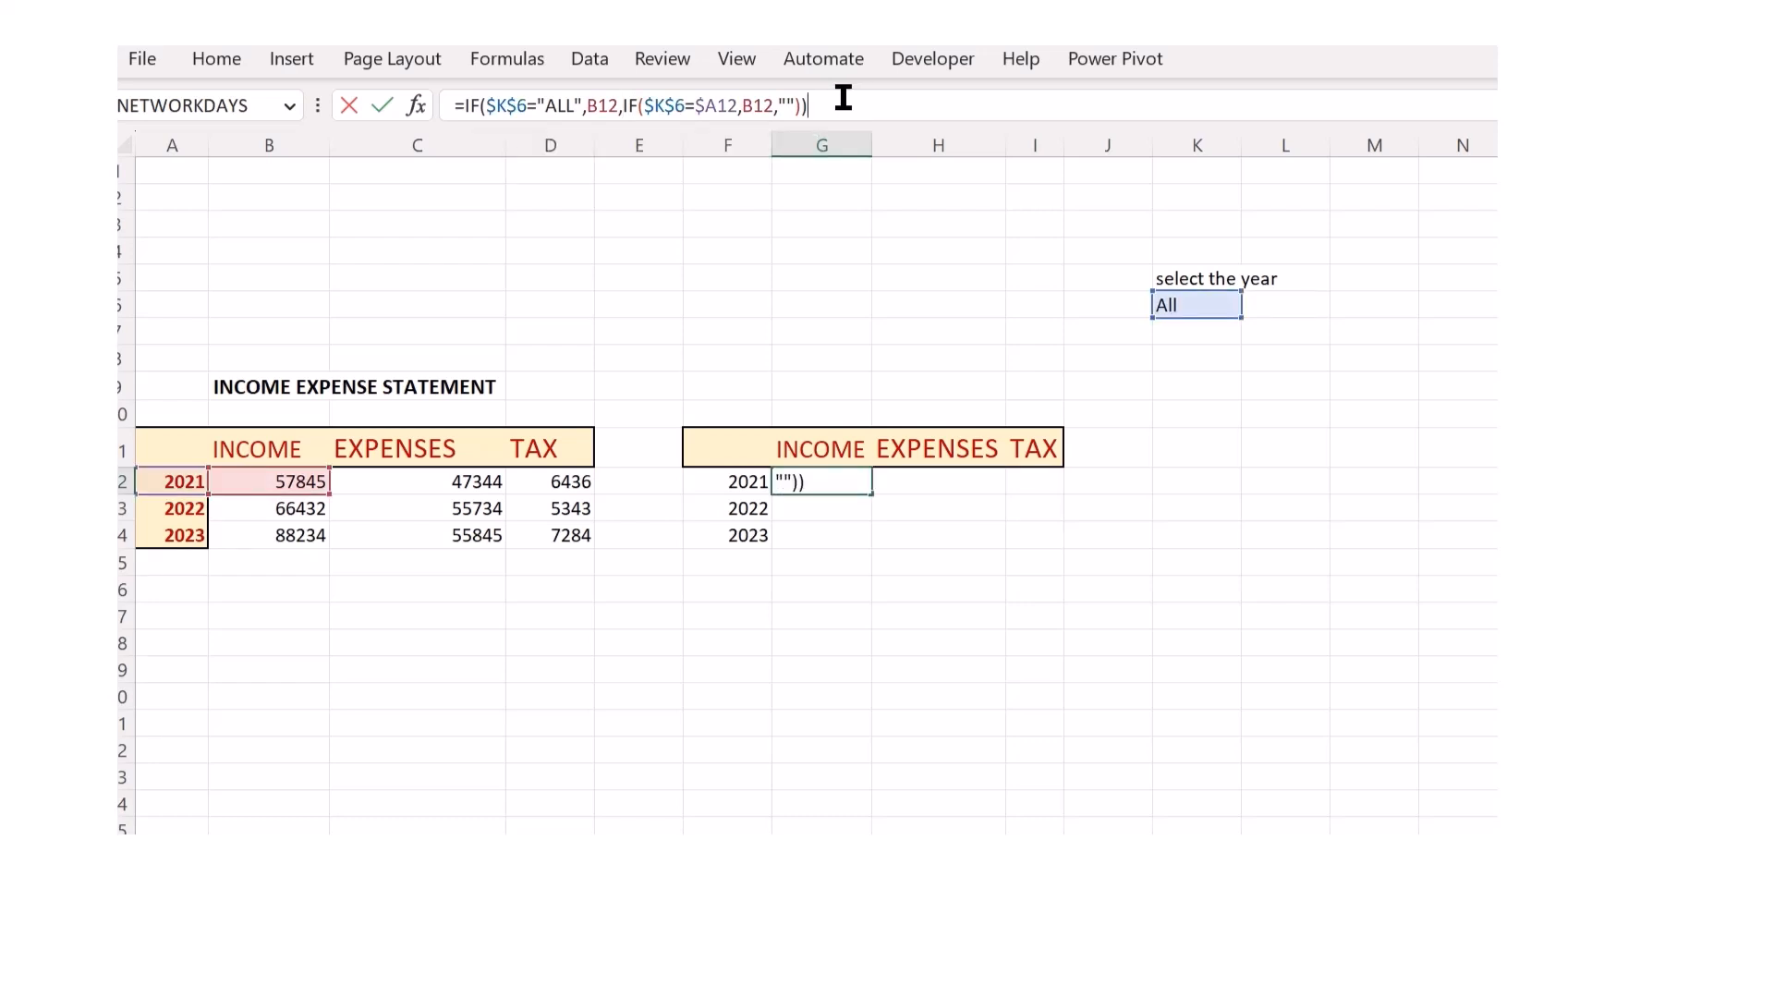
{"action": "key", "text": "Return"}
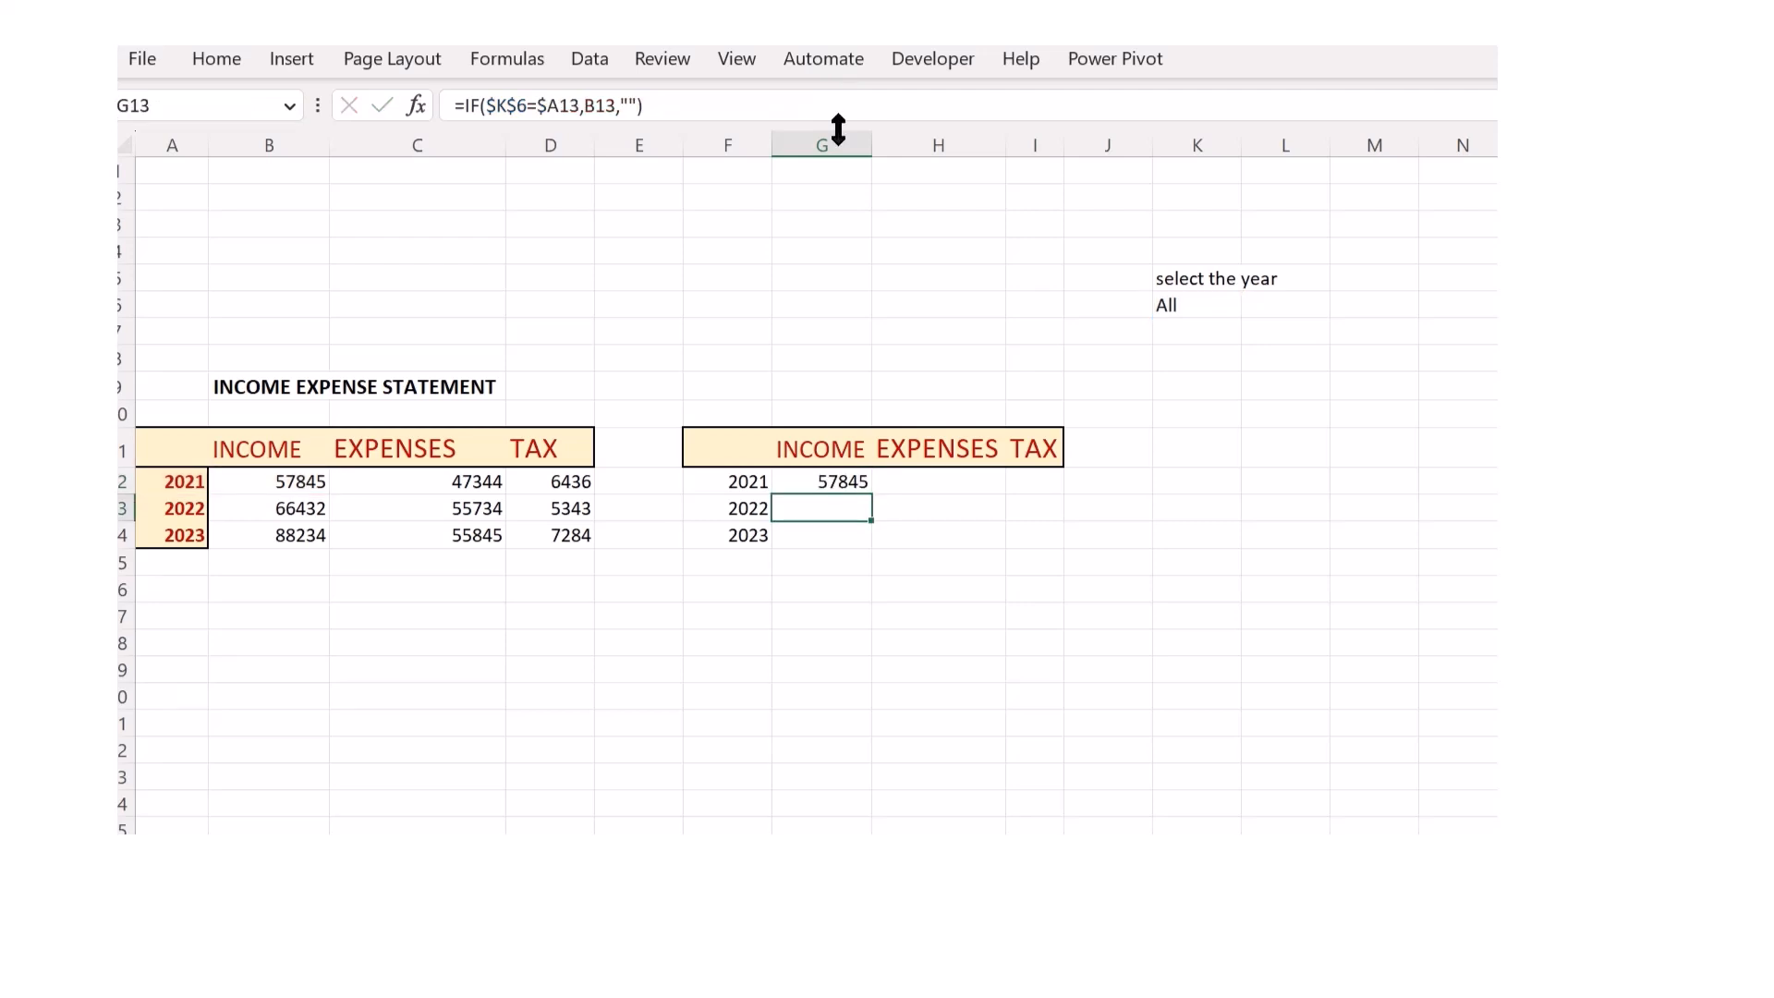
- Fill the updated G12 formula across the EXPENSES and TAX columns and down to cover G12:I14
{"action": "left_click", "coordinate": [814, 482]}
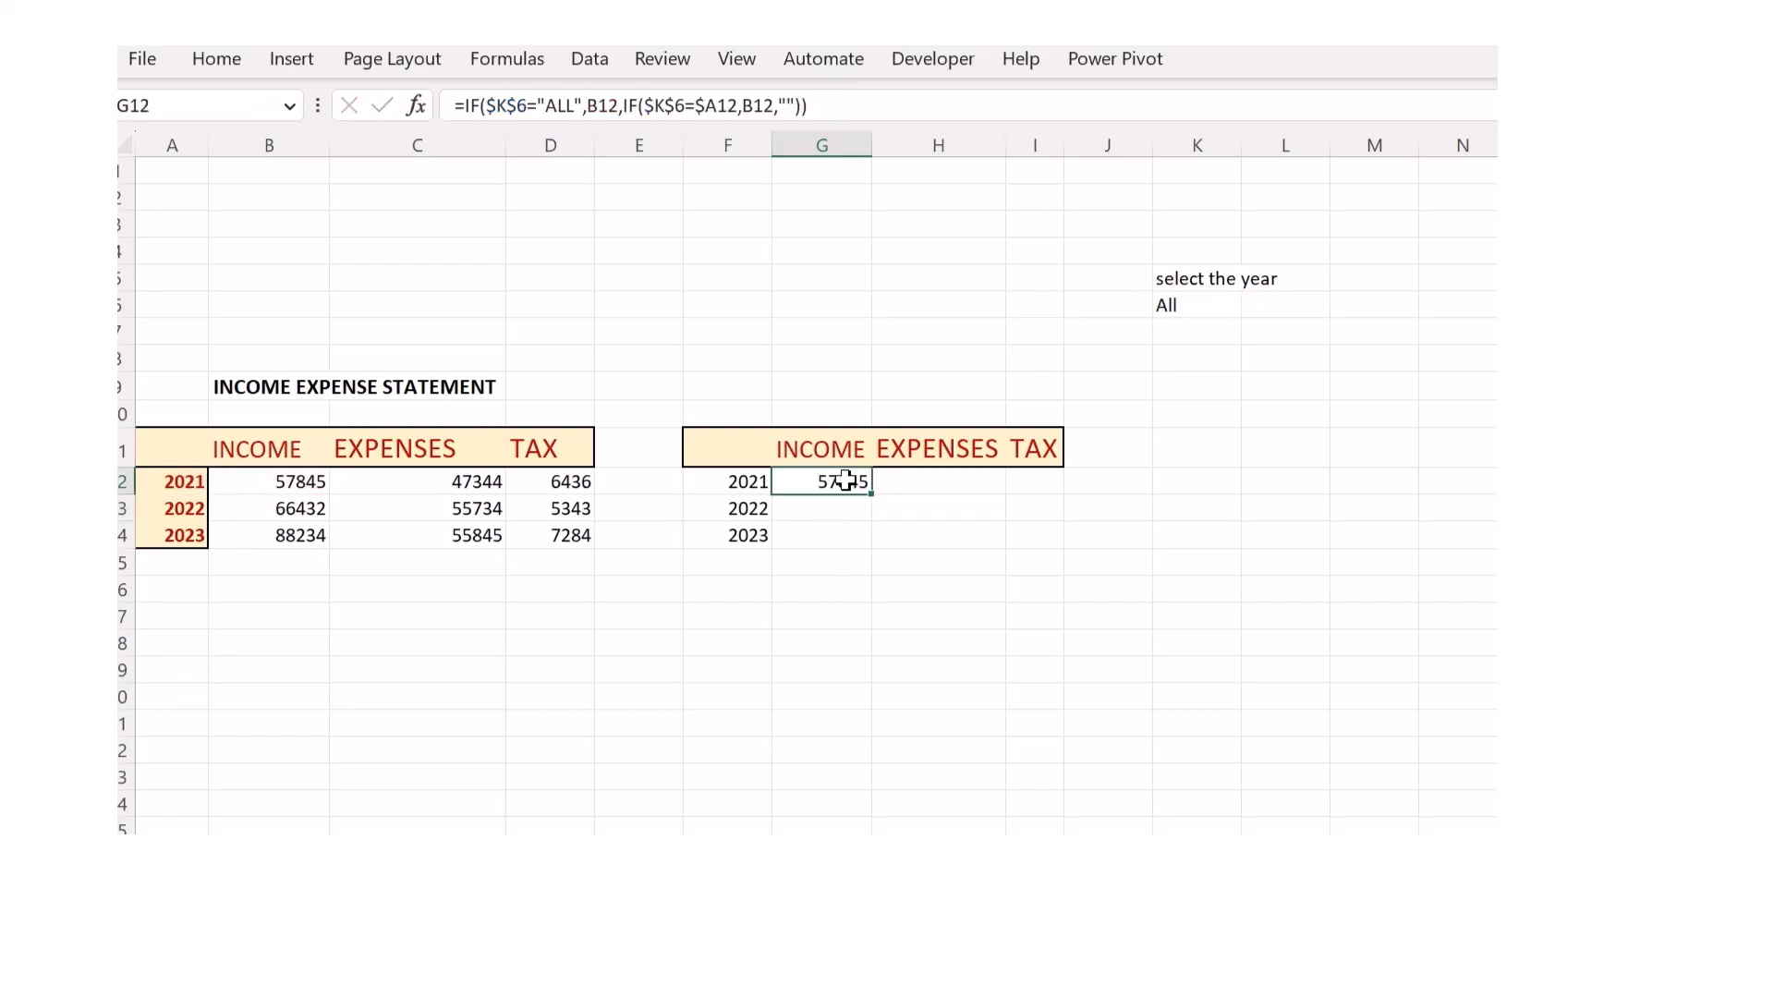
{"action": "left_click_drag", "start_coordinate": [862, 487], "coordinate": [1041, 554]}
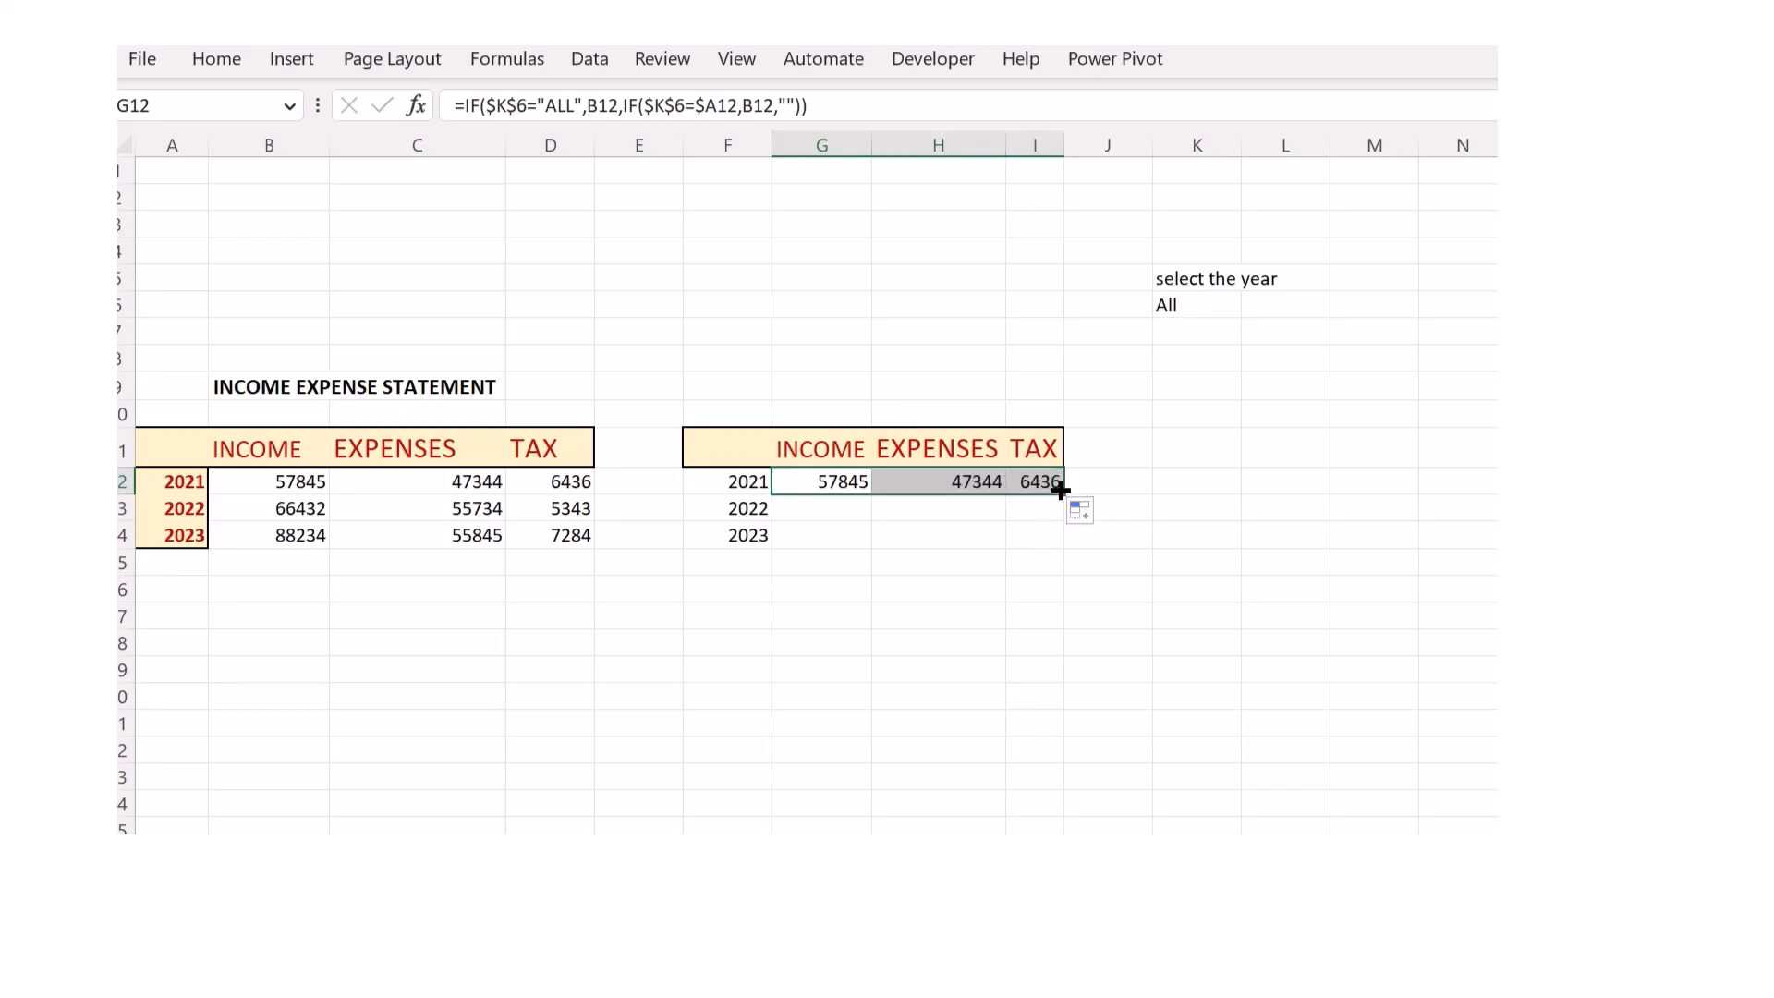
{"action": "left_click_drag", "start_coordinate": [1060, 490], "coordinate": [1063, 545]}
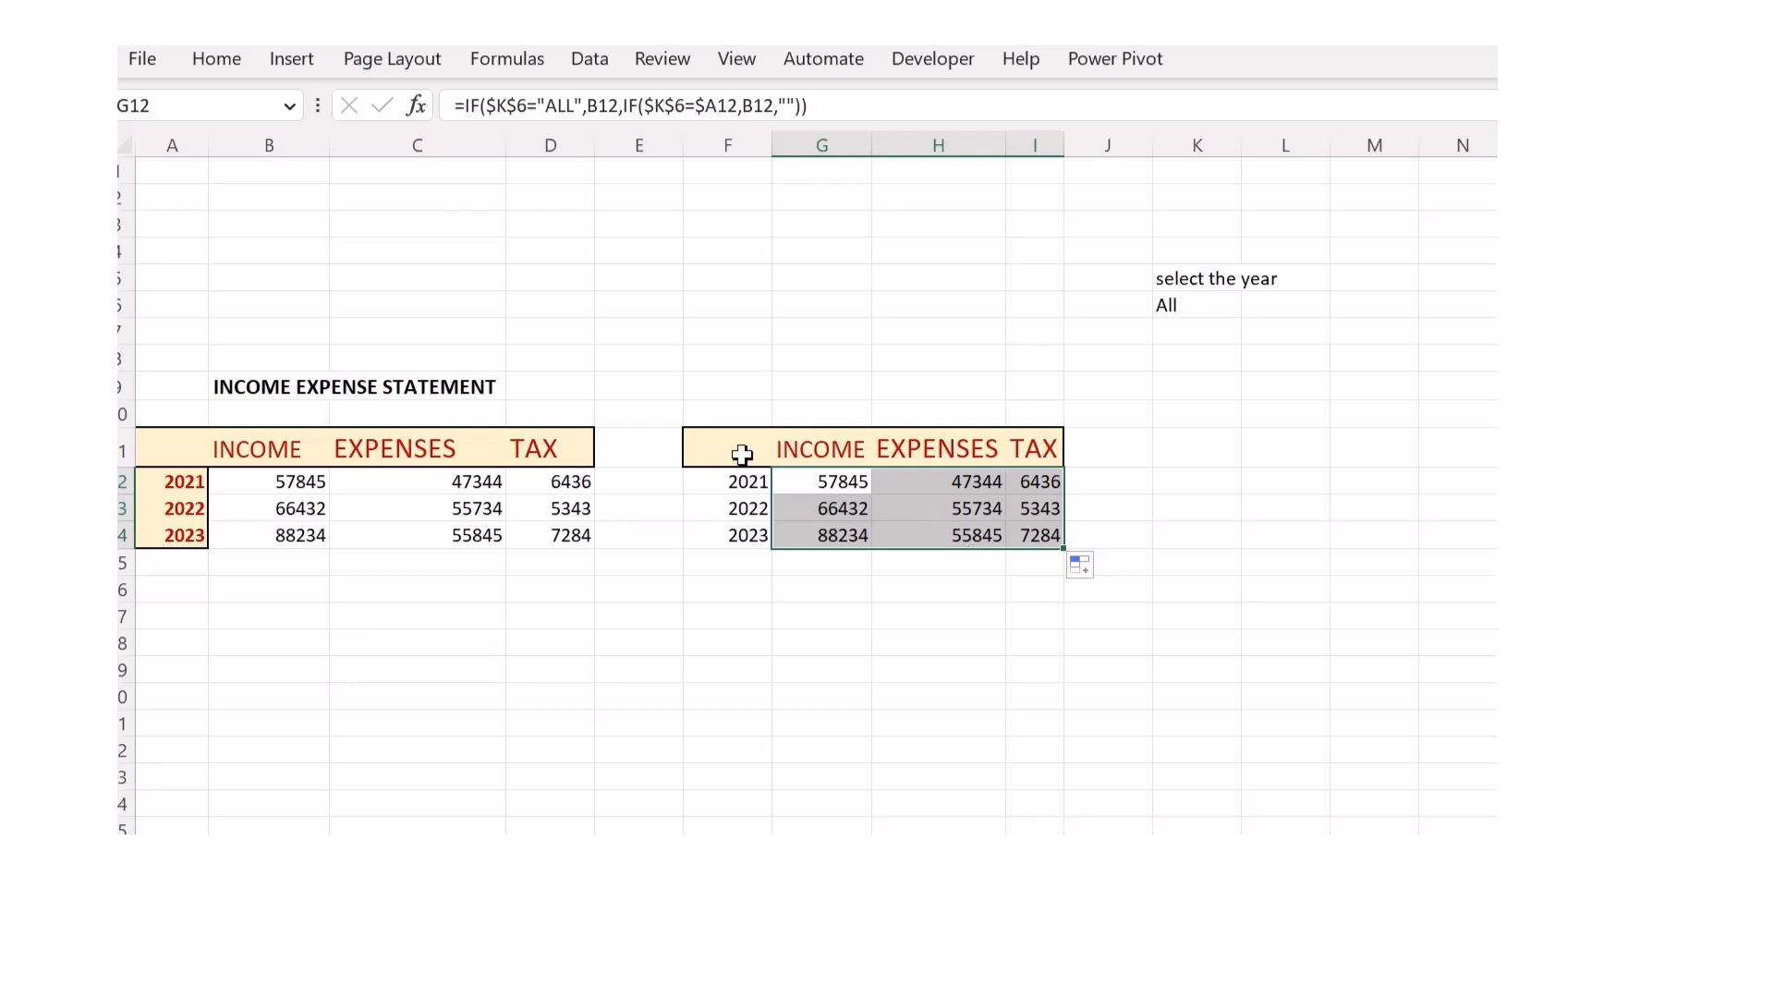
{"action": "left_click", "coordinate": [729, 329]}
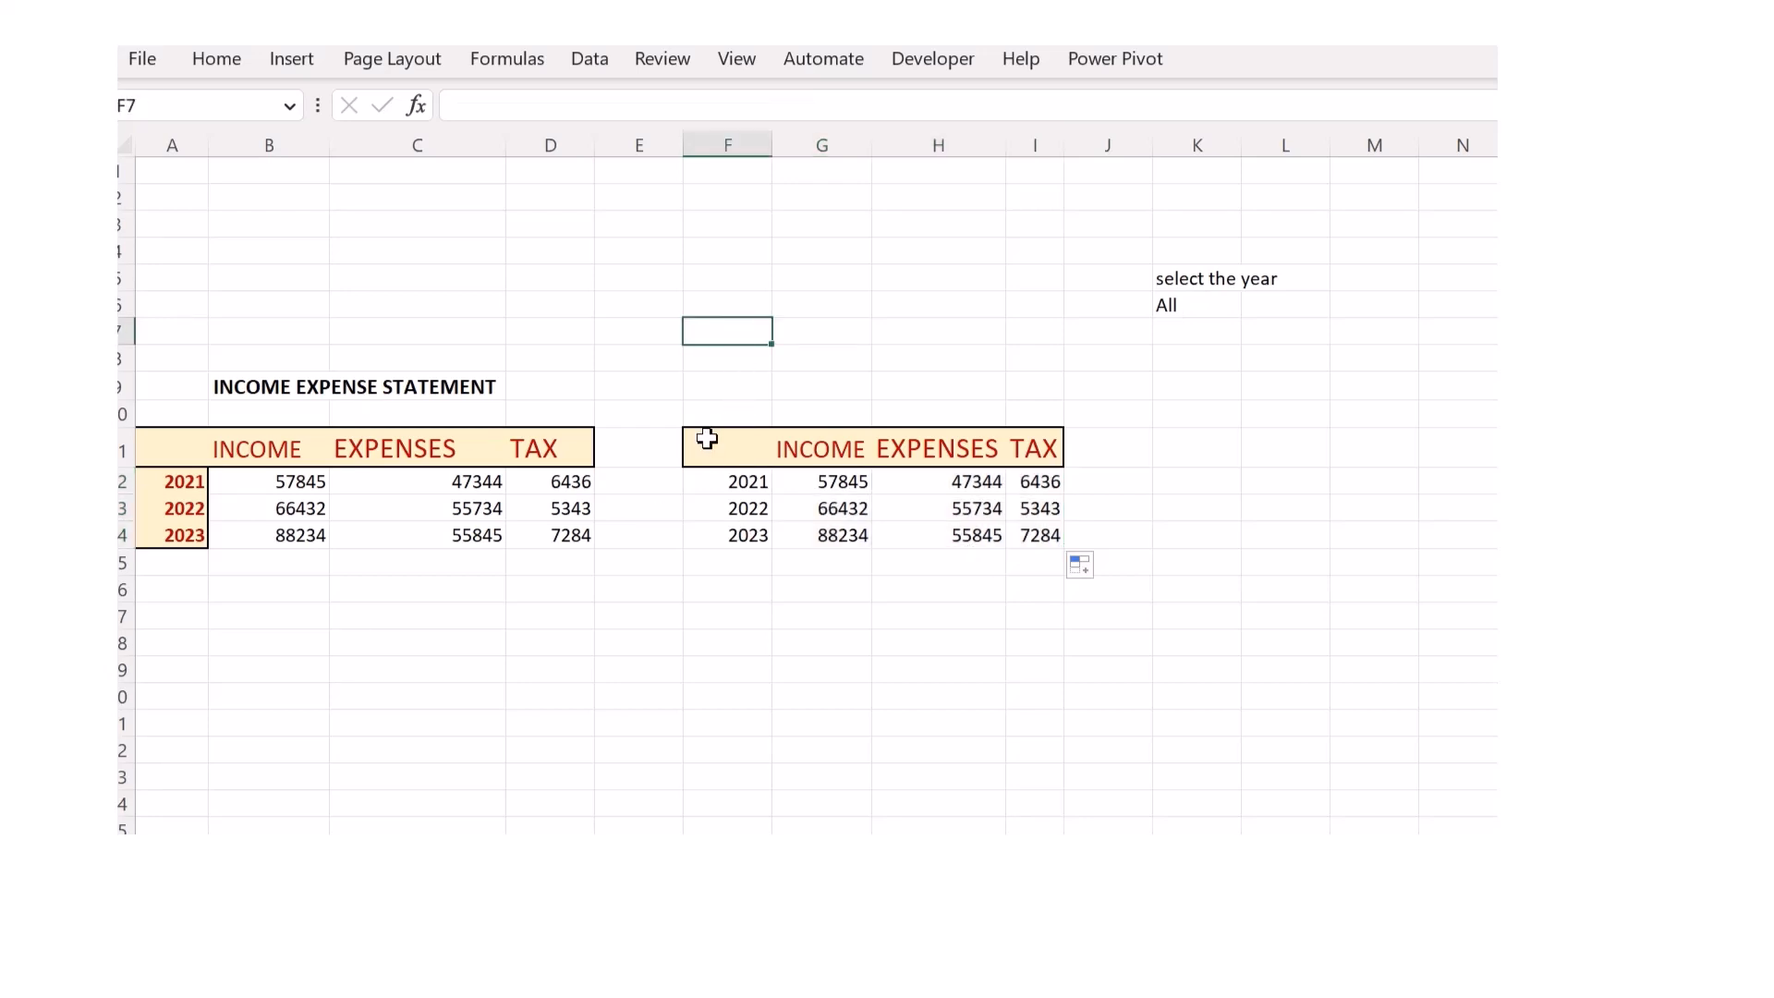
- Insert a 2-D clustered column chart from the helper table F11:I14
{"action": "left_click_drag", "start_coordinate": [701, 441], "coordinate": [1036, 534]}
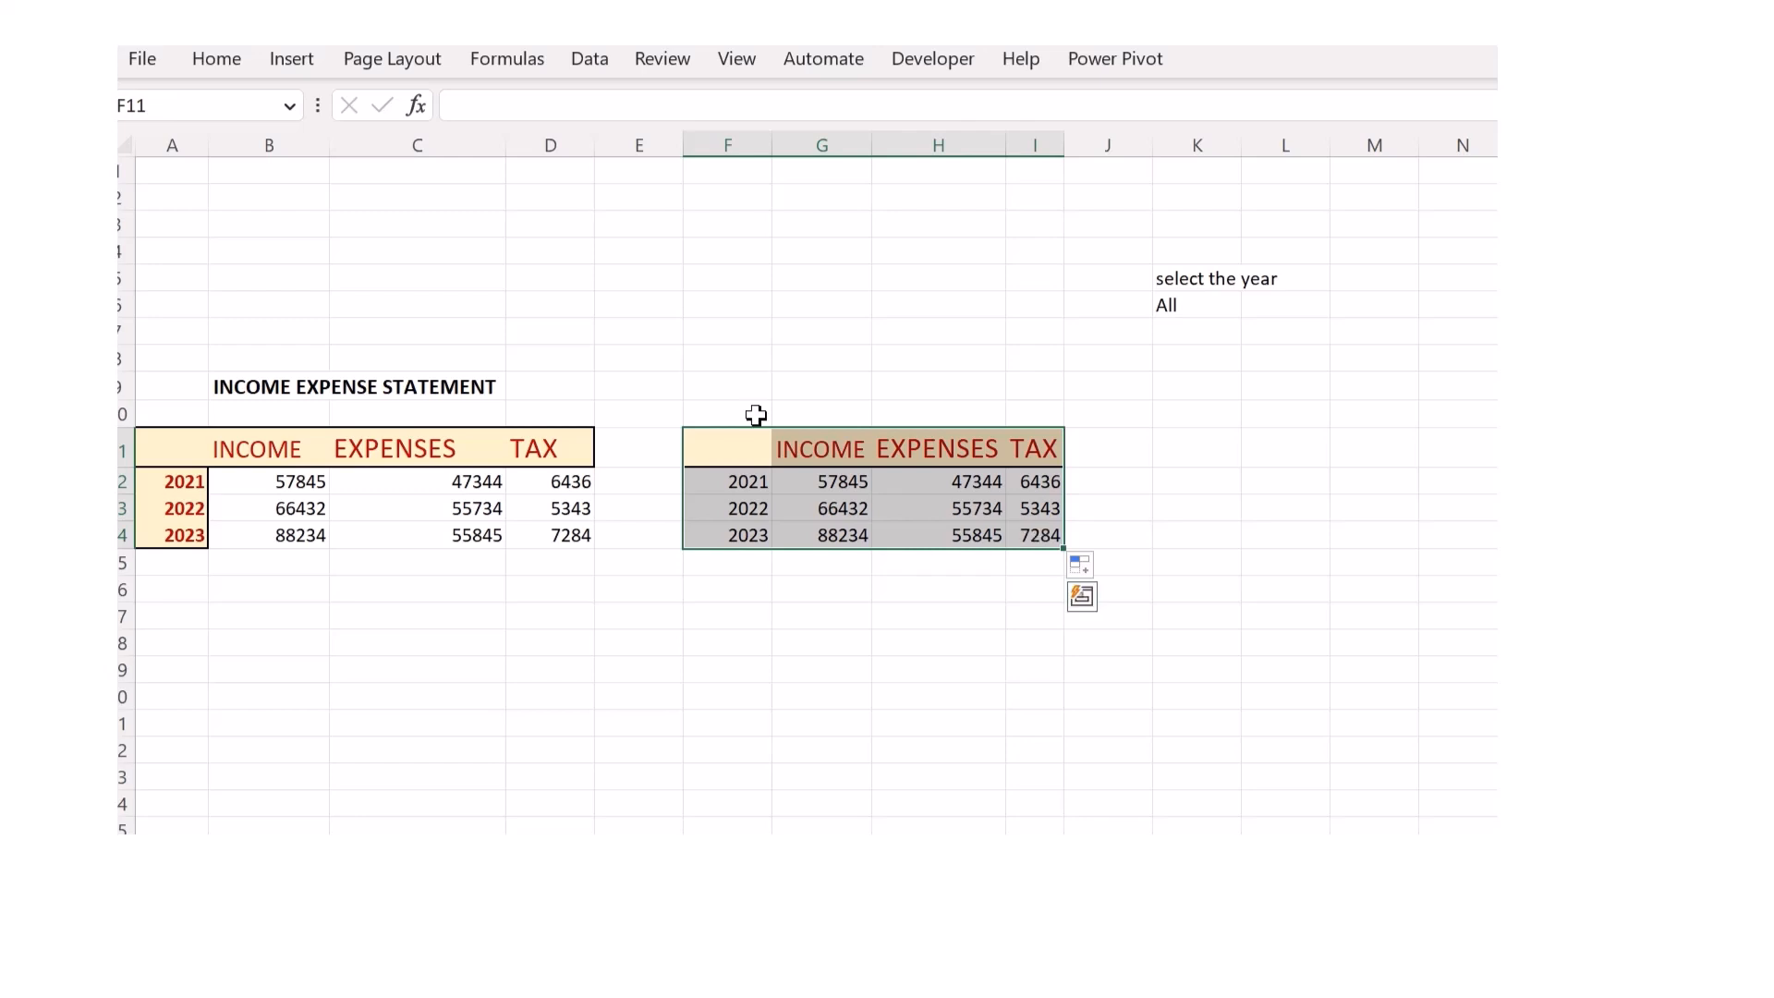
{"action": "left_click", "coordinate": [292, 57]}
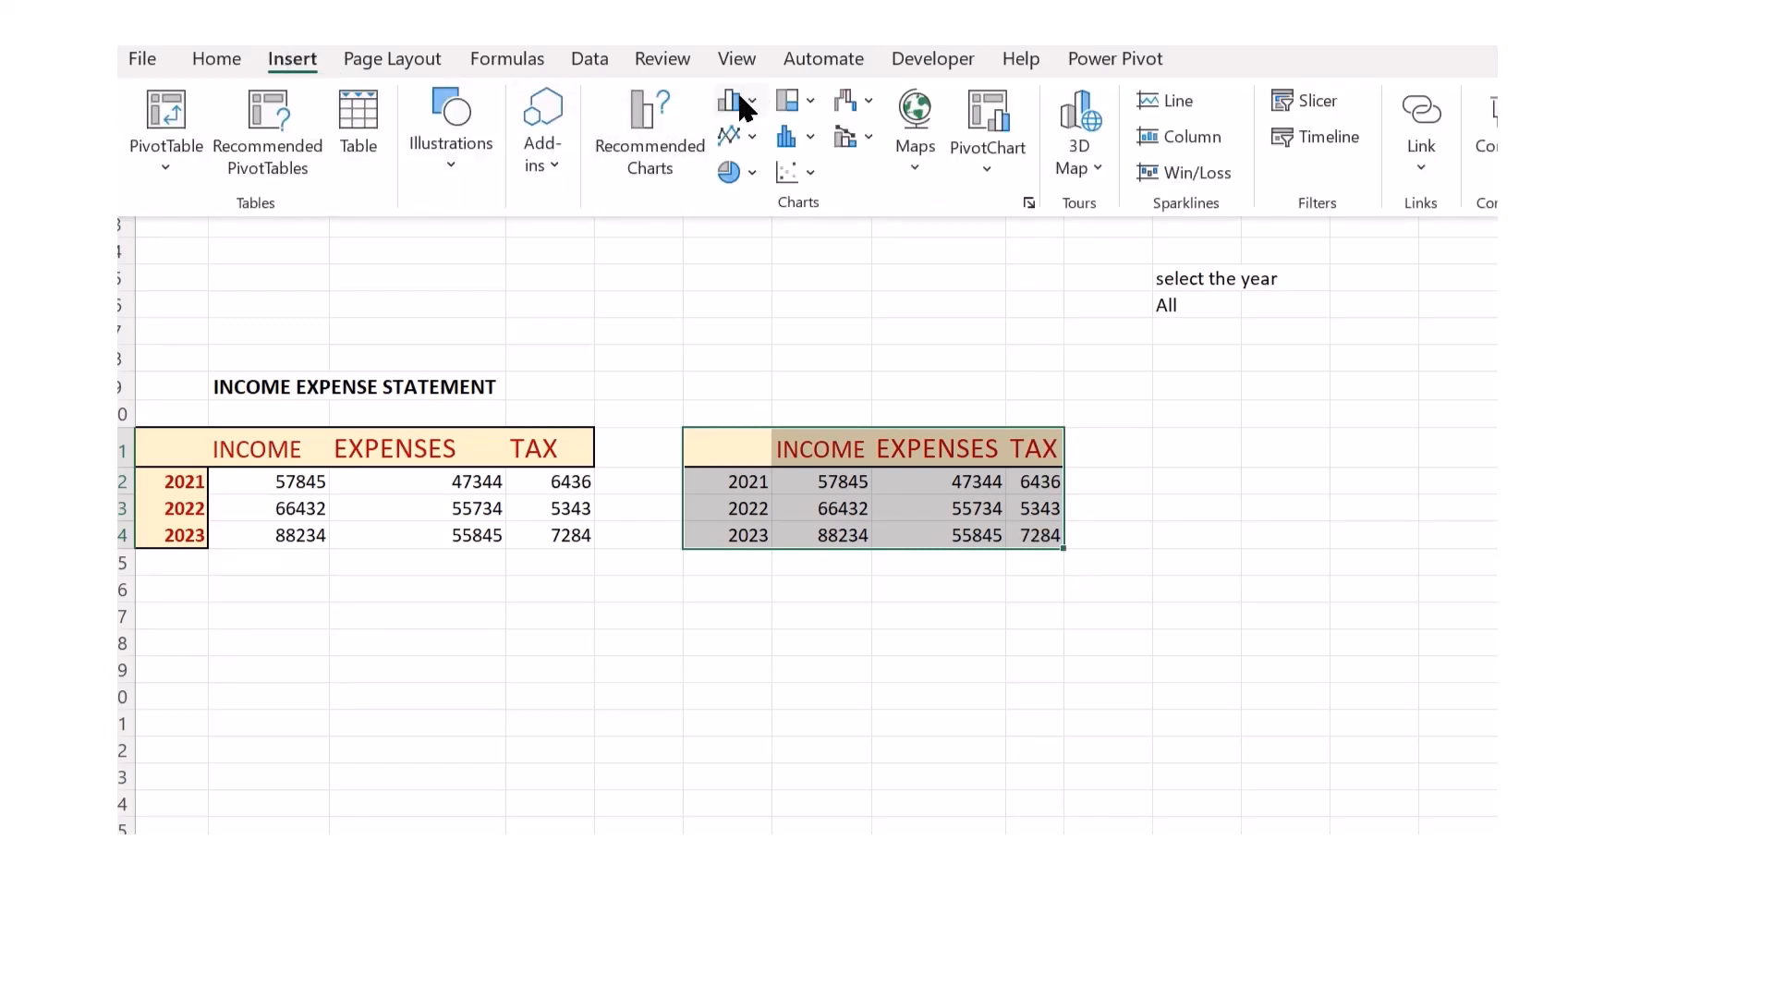
{"action": "left_click", "coordinate": [729, 102]}
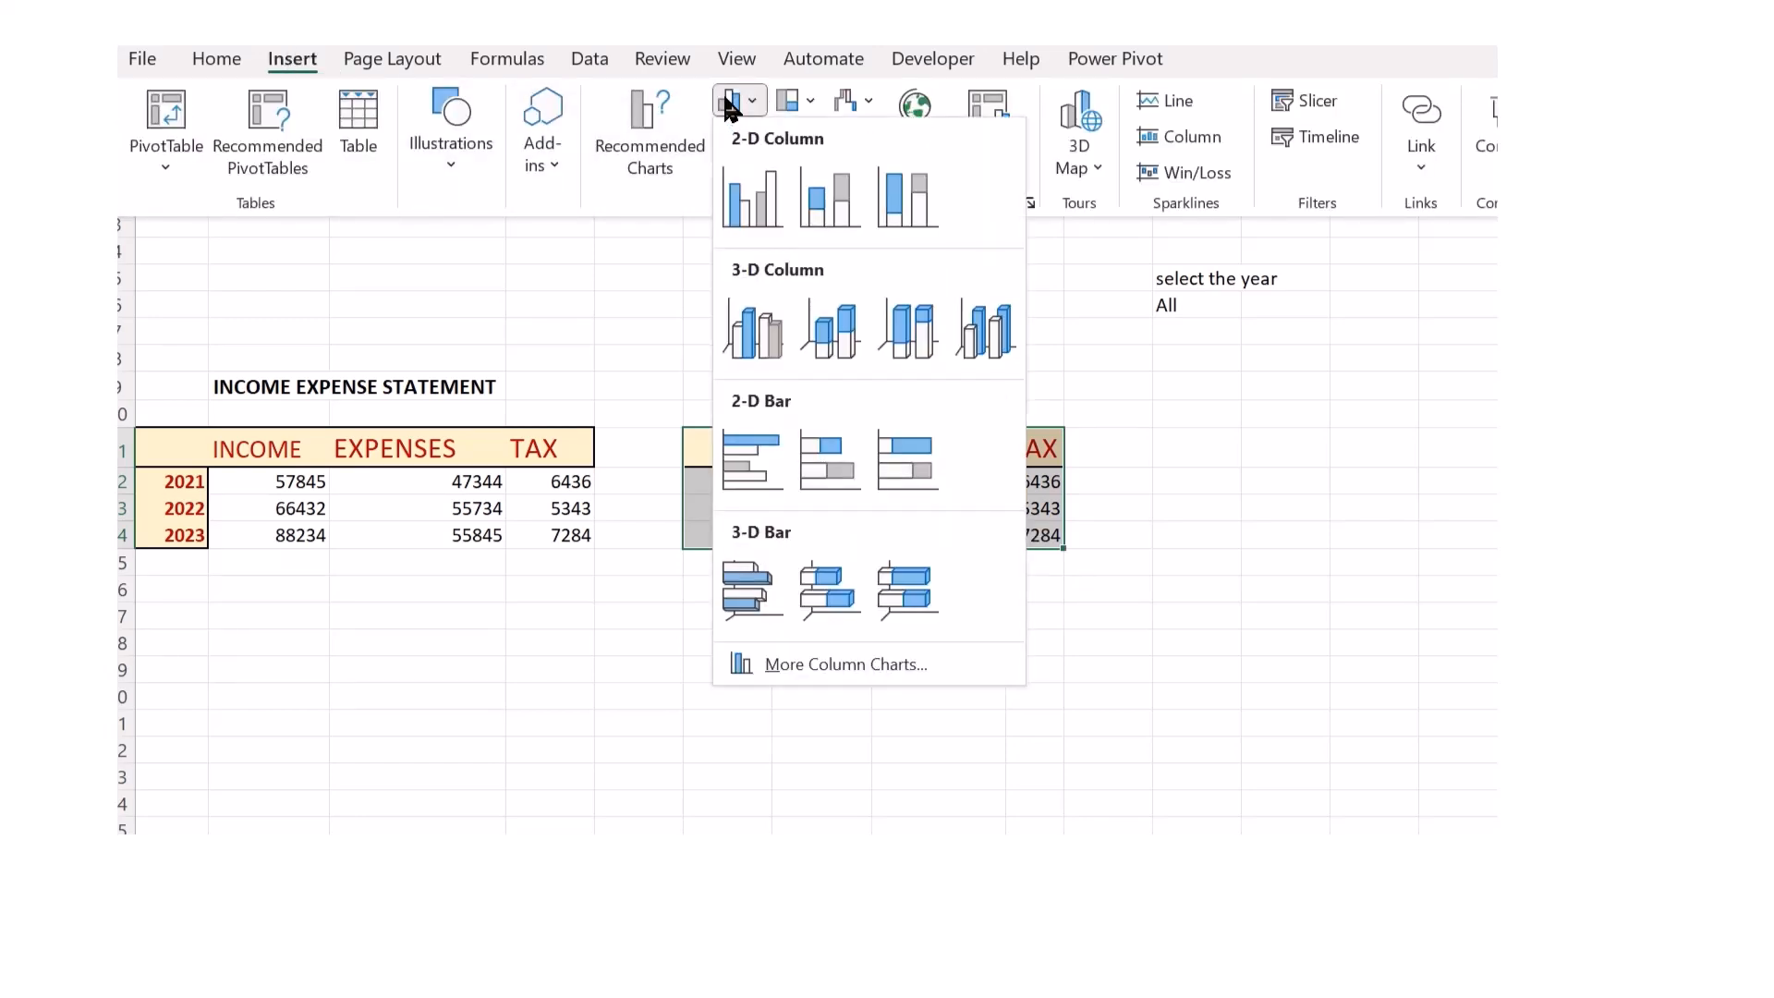
{"action": "left_click", "coordinate": [740, 164]}
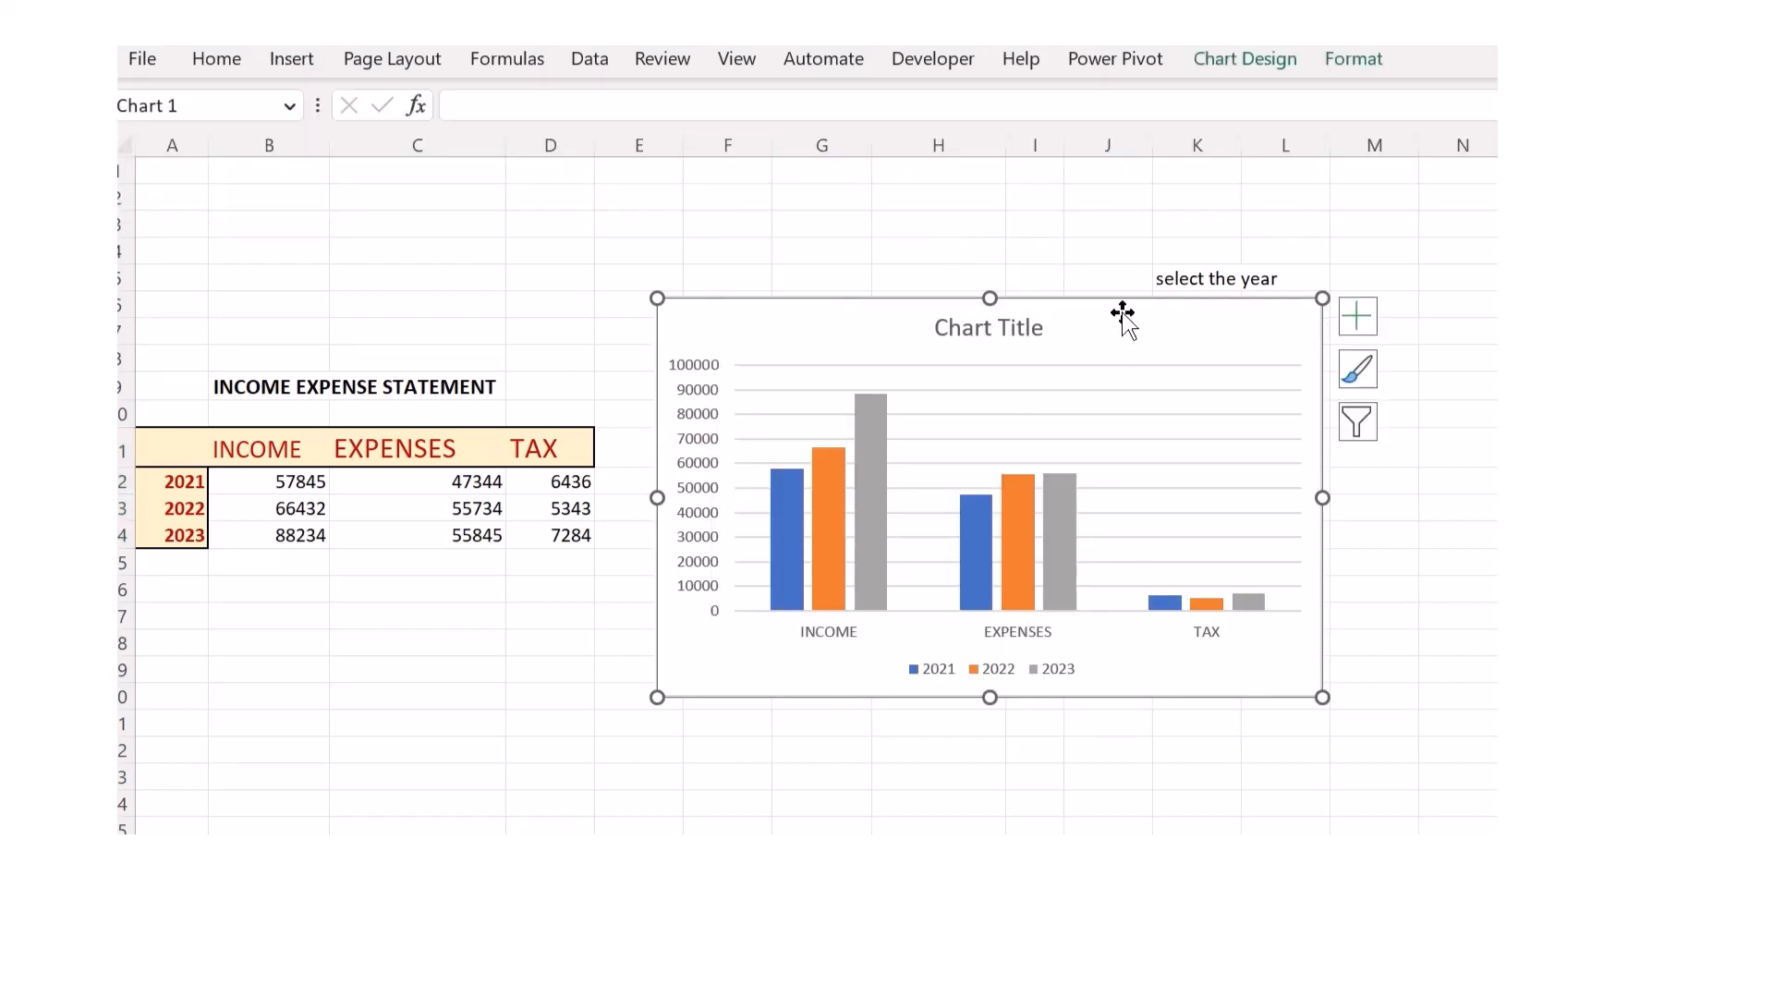
- Move the chart slightly up and right to span columns F to M, and delete its horizontal gridlines
{"action": "mouse_move", "coordinate": [1131, 308]}
{"action": "left_mouse_down"}
{"action": "mouse_move", "coordinate": [1342, 364]}
{"action": "mouse_move", "coordinate": [1183, 241]}
{"action": "left_mouse_up"}
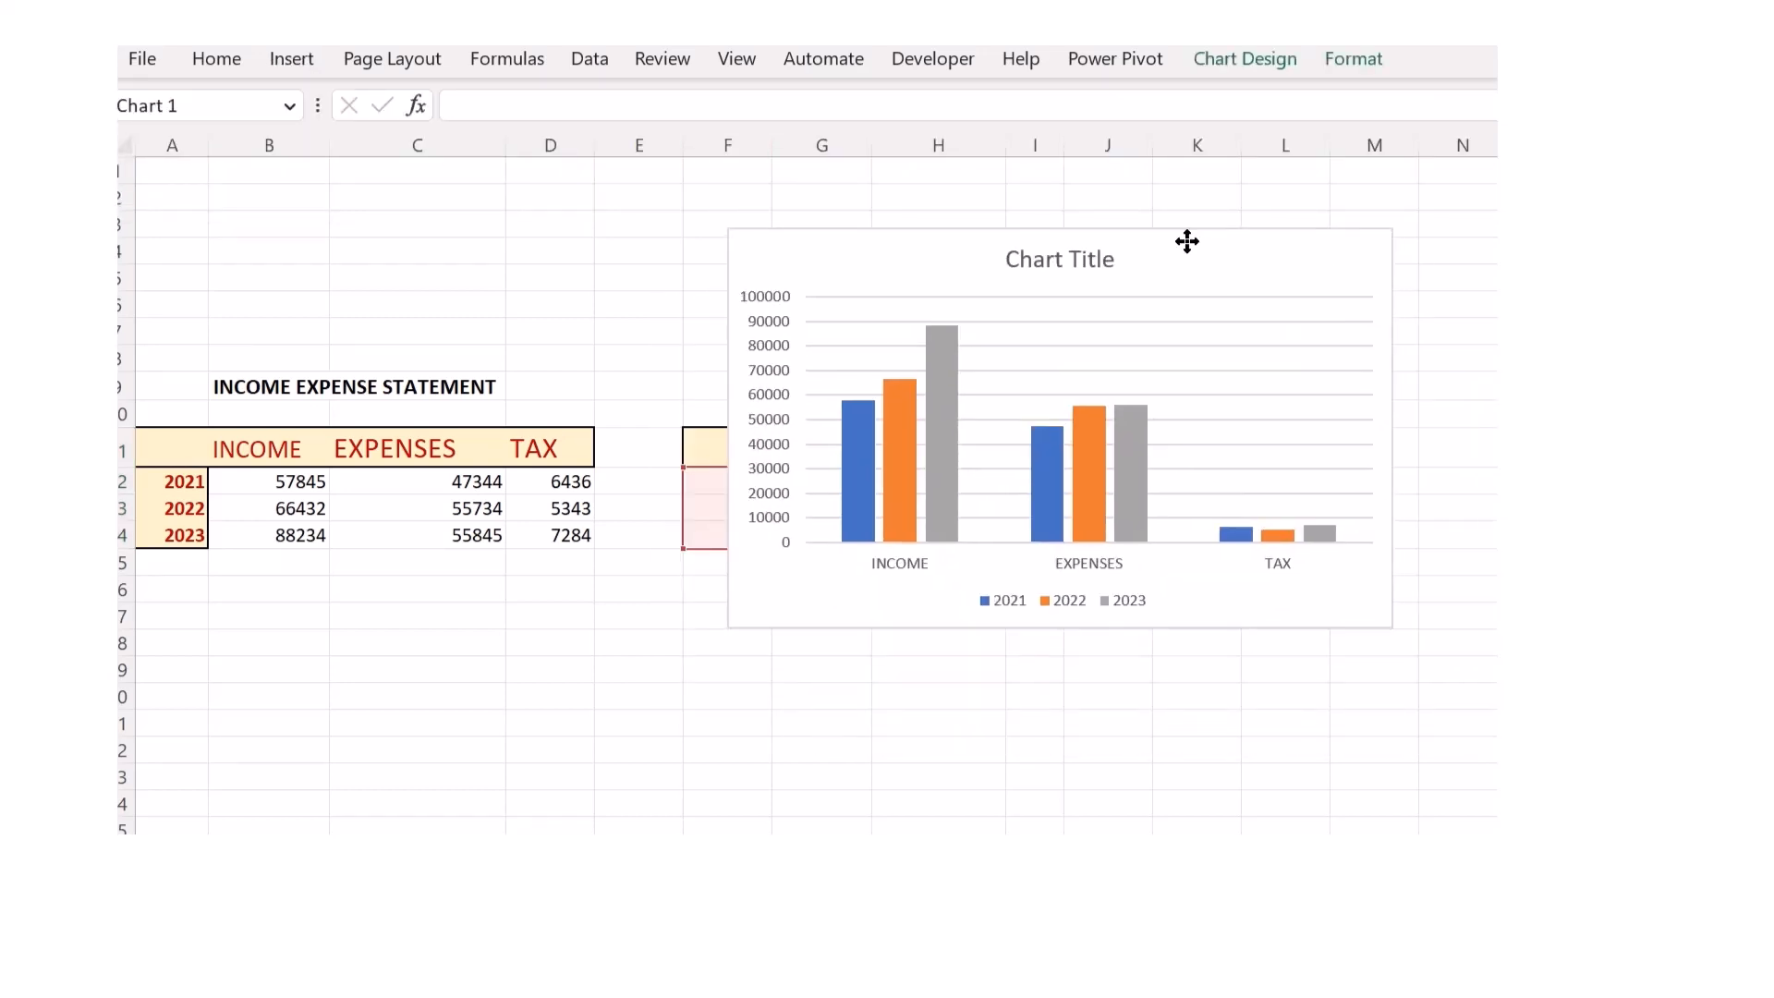
{"action": "left_click", "coordinate": [1141, 319]}
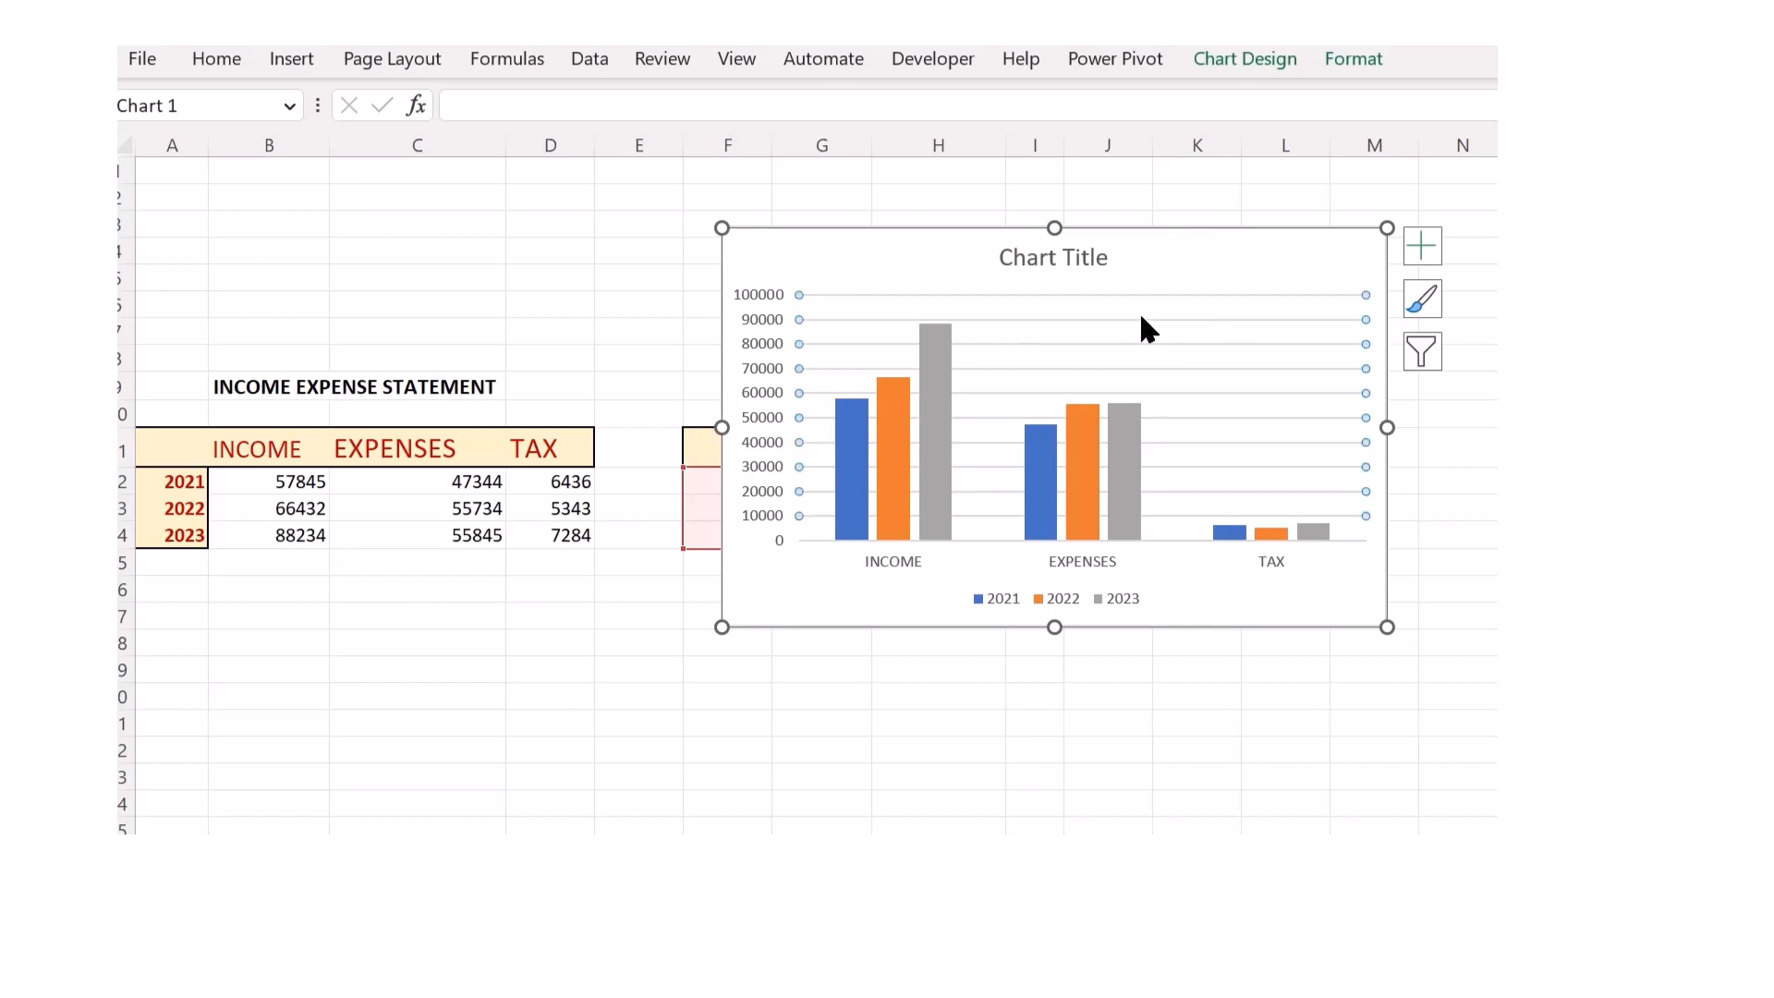
{"action": "key", "text": "Delete"}
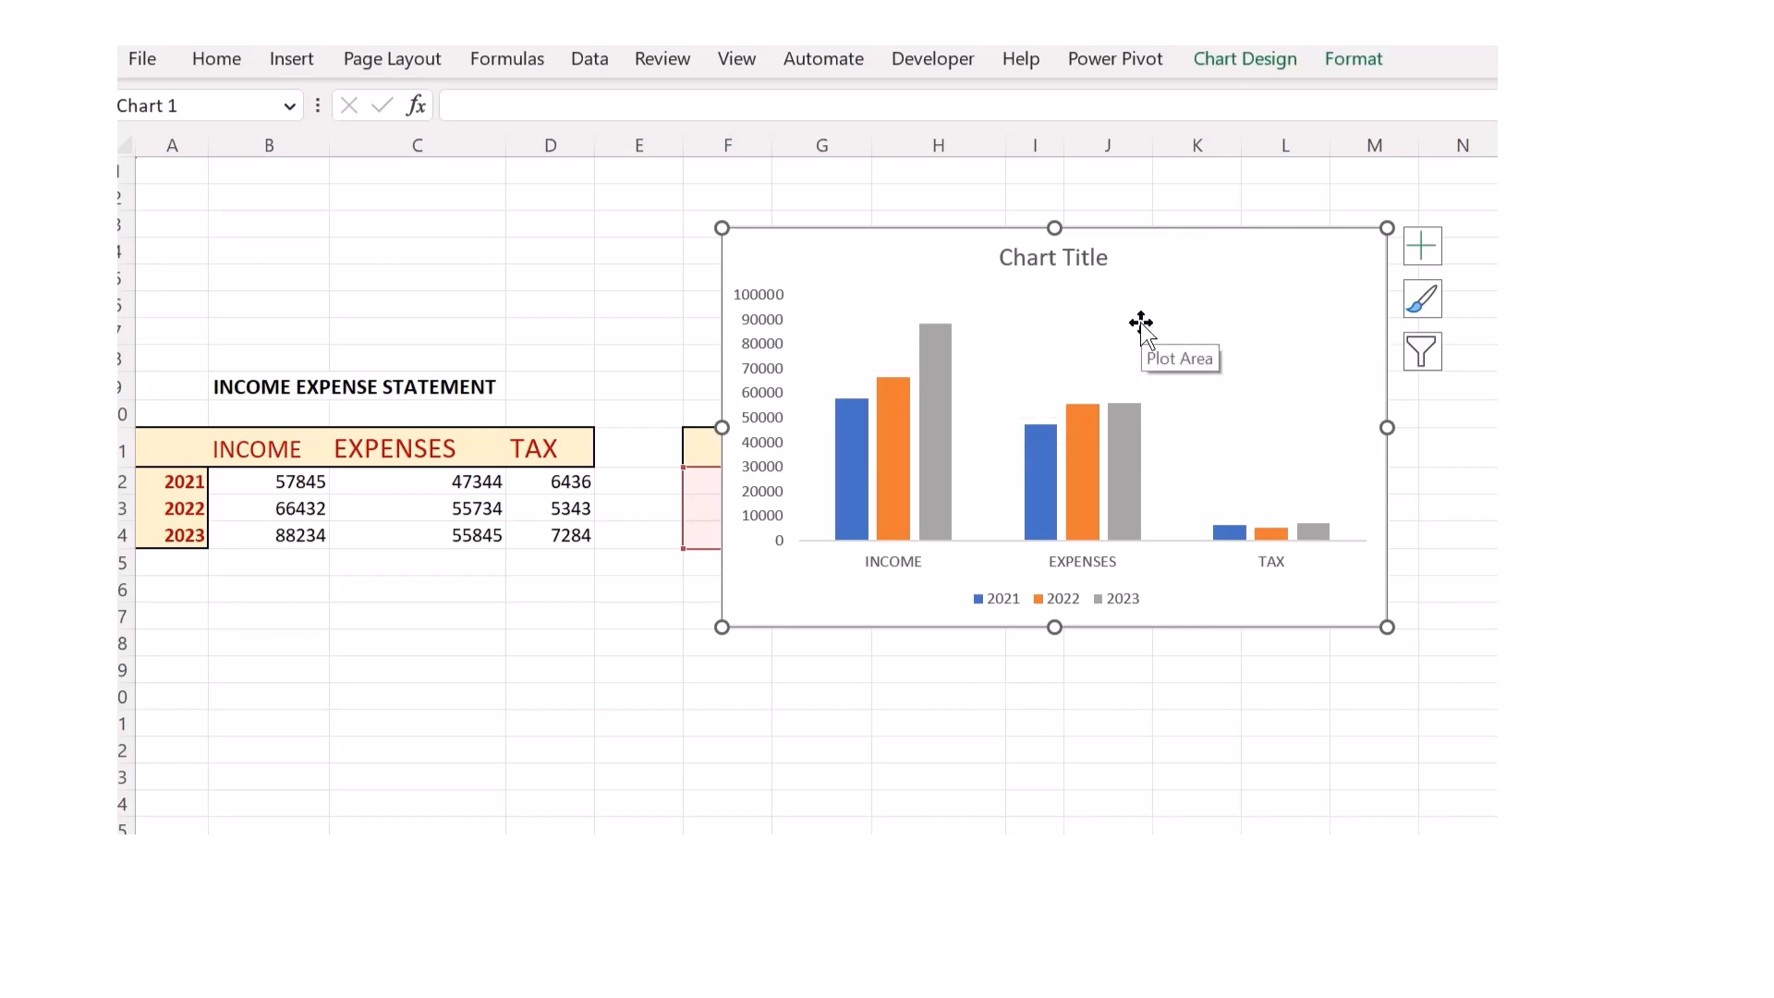
- Replace the chart's placeholder title with Income Expense
{"action": "left_click", "coordinate": [1074, 259]}
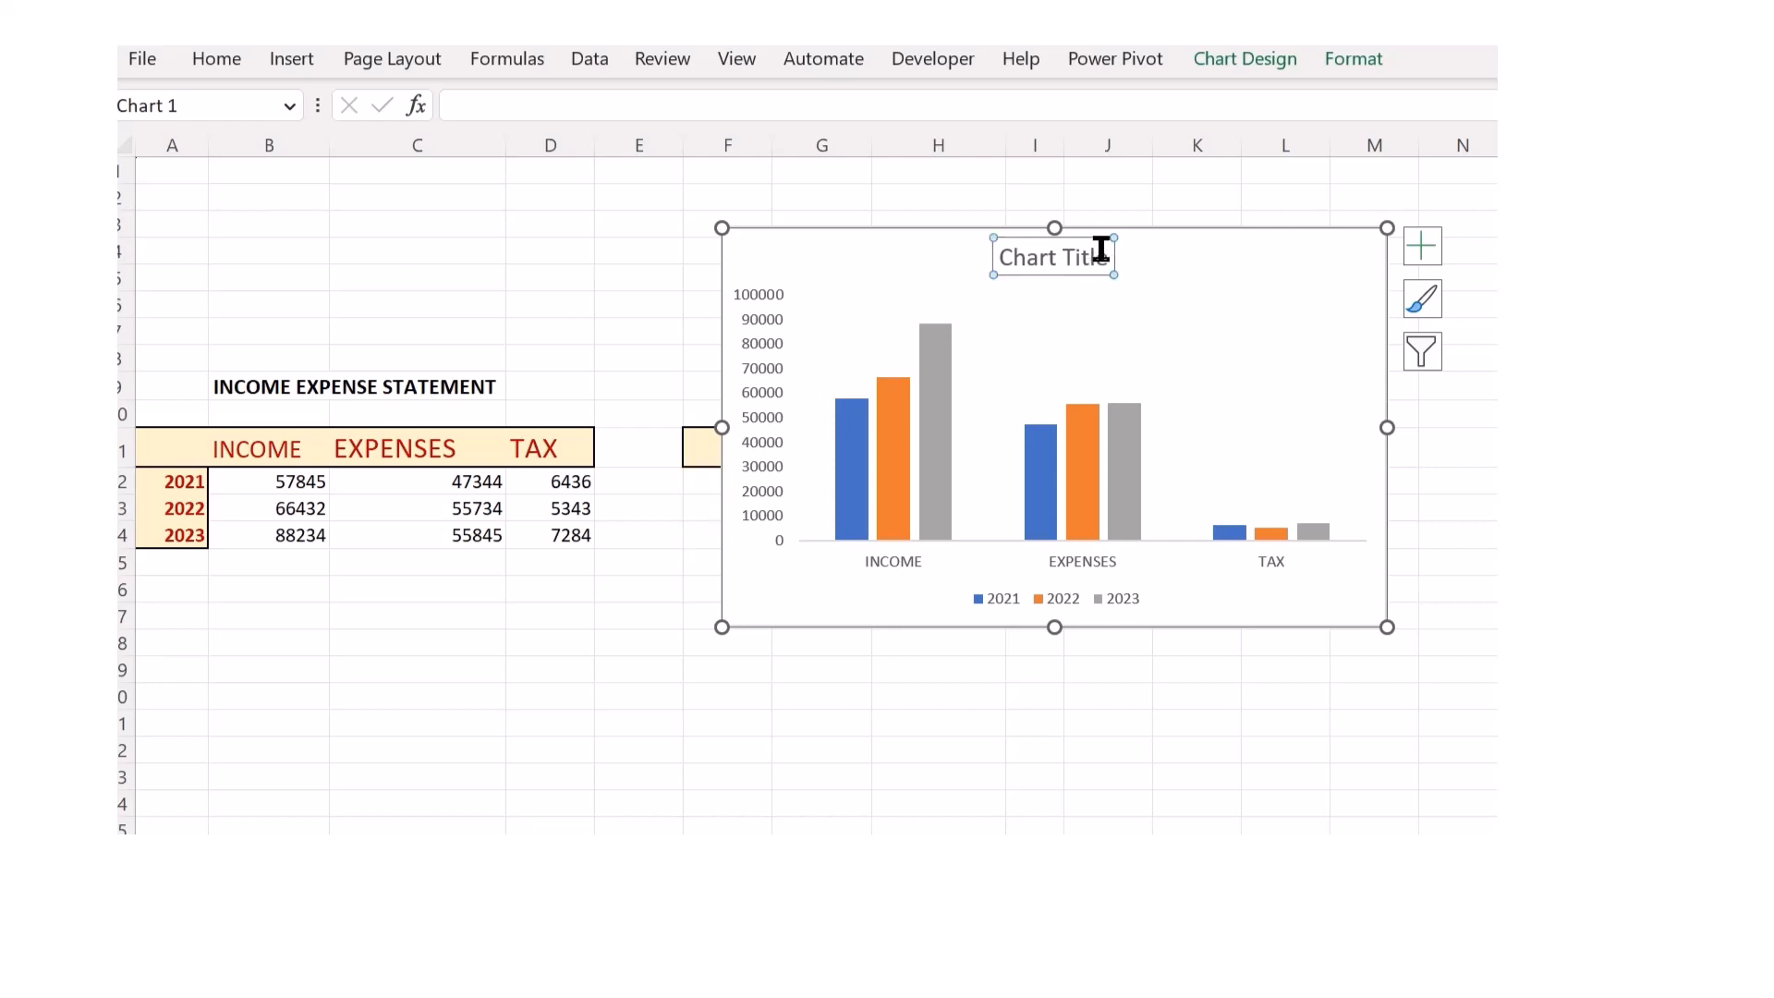
{"action": "left_click_drag", "start_coordinate": [1109, 255], "coordinate": [990, 261]}
{"action": "key", "text": "Delete"}
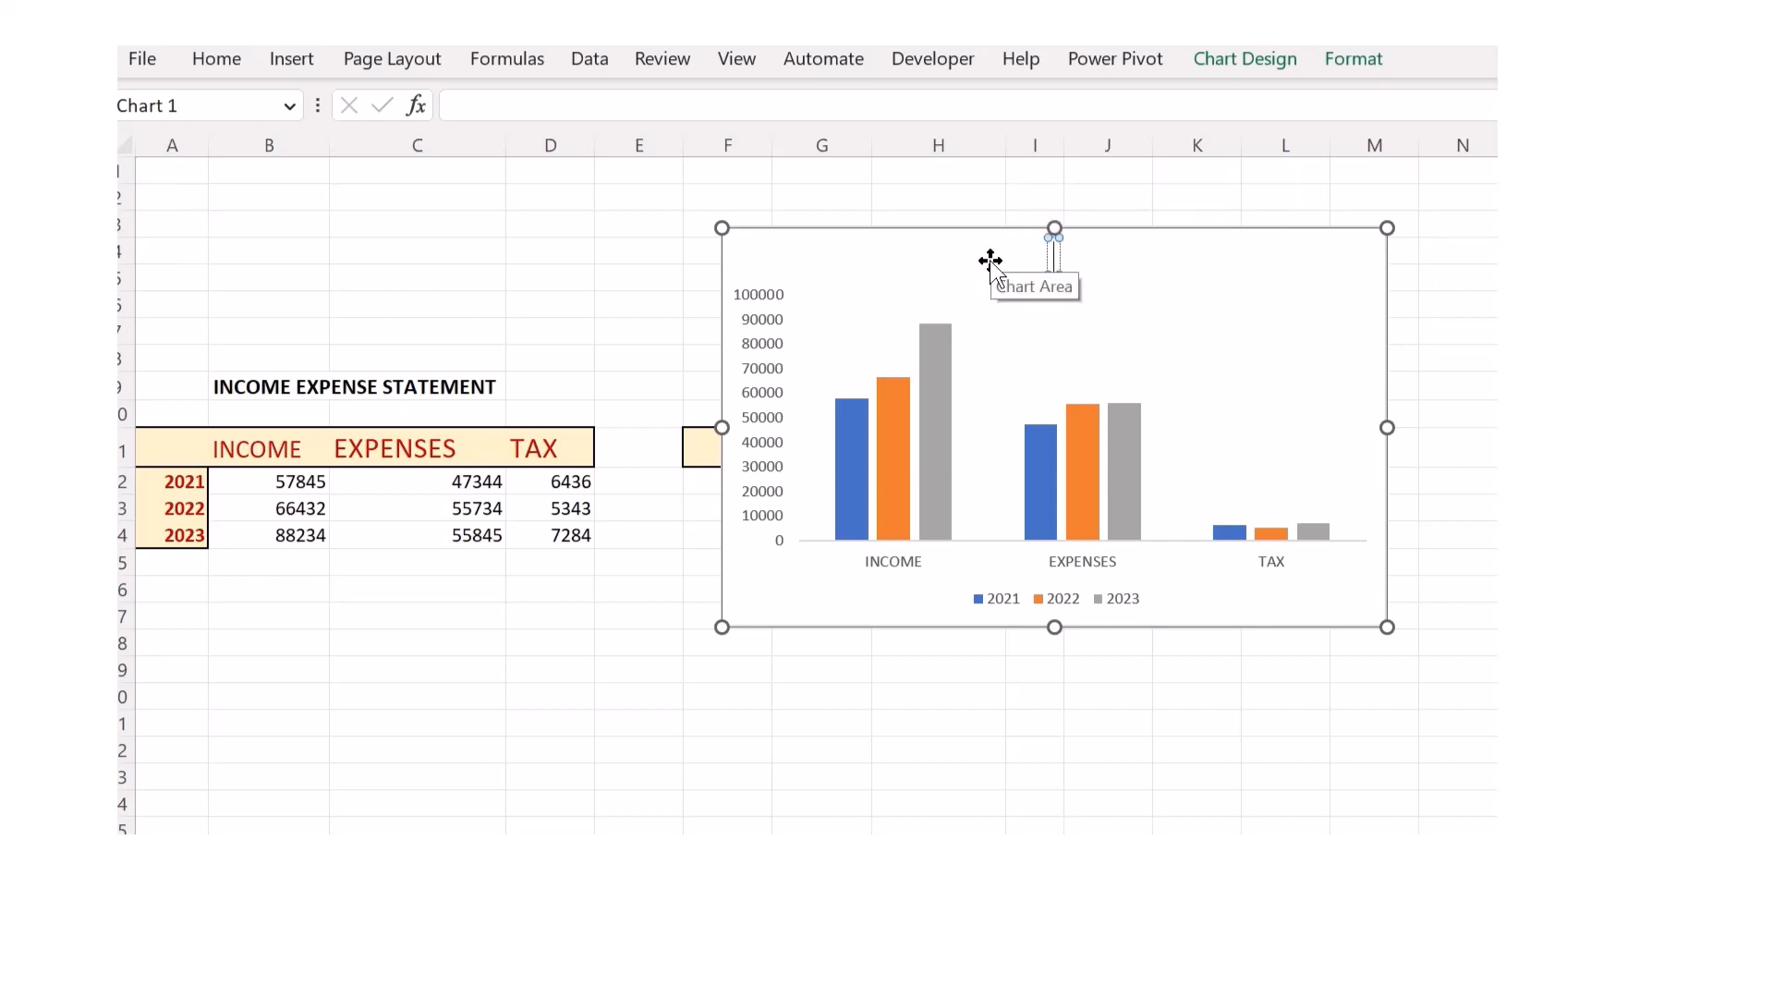
{"action": "type", "text": "Income"}
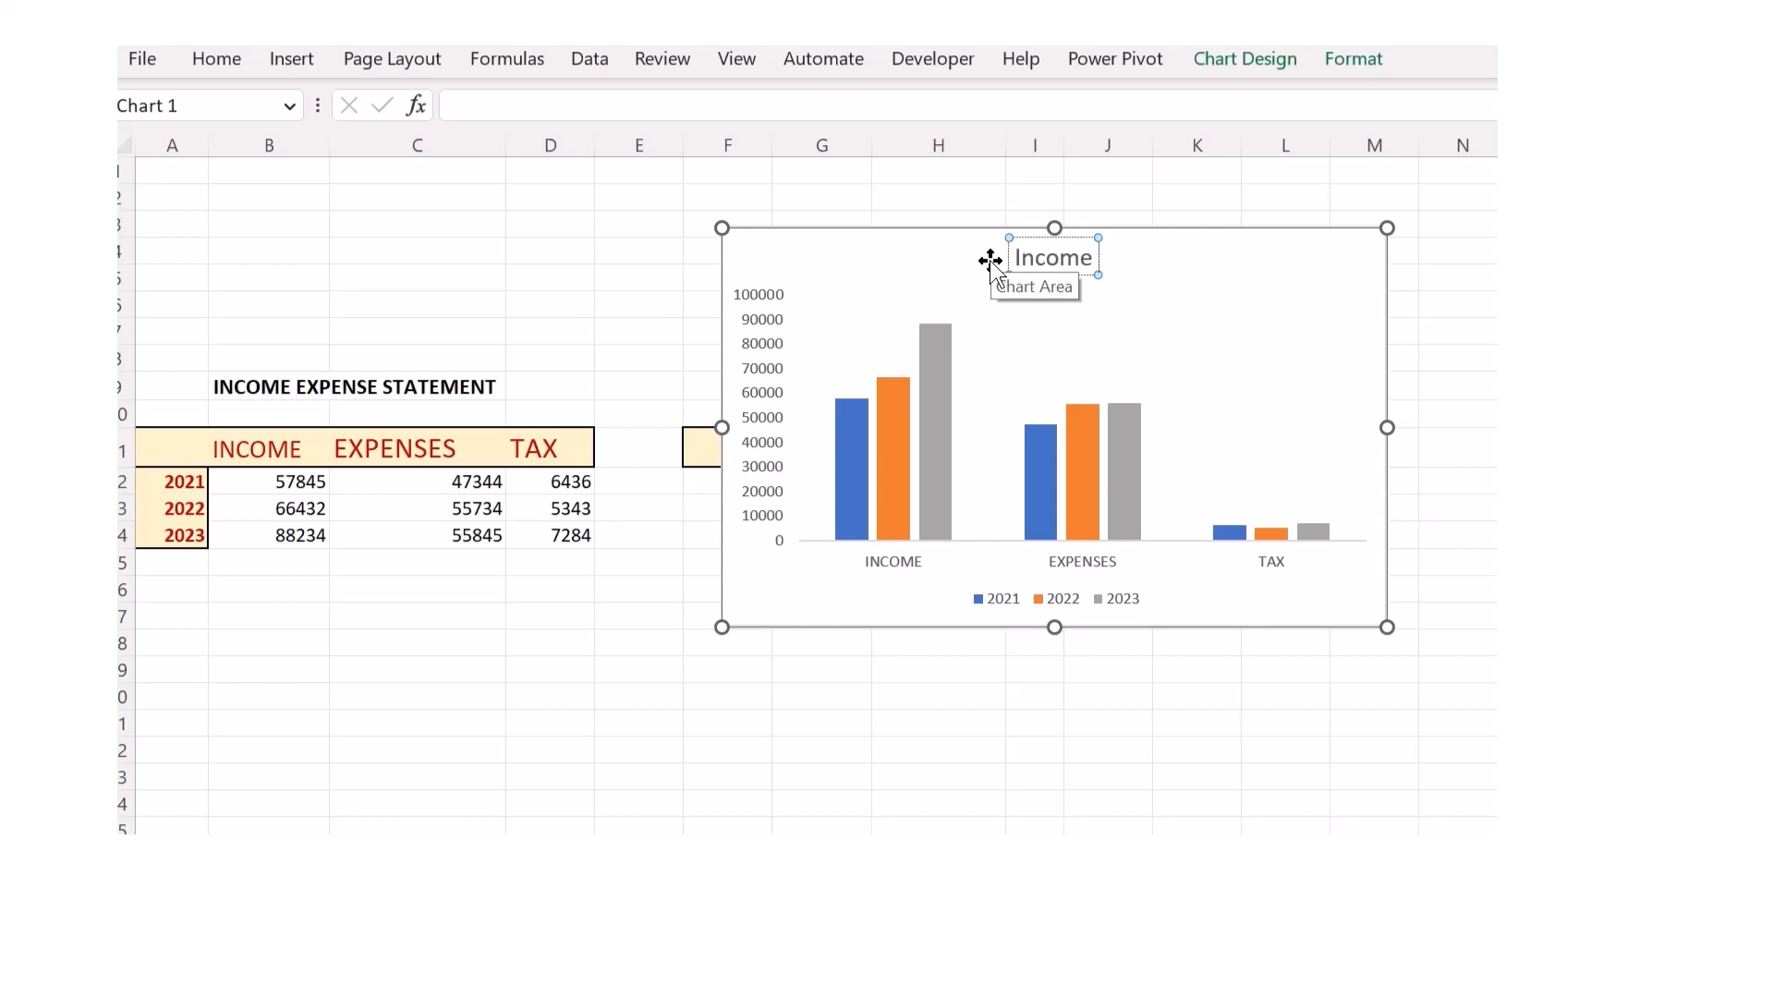
{"action": "type", "text": " Expen"}
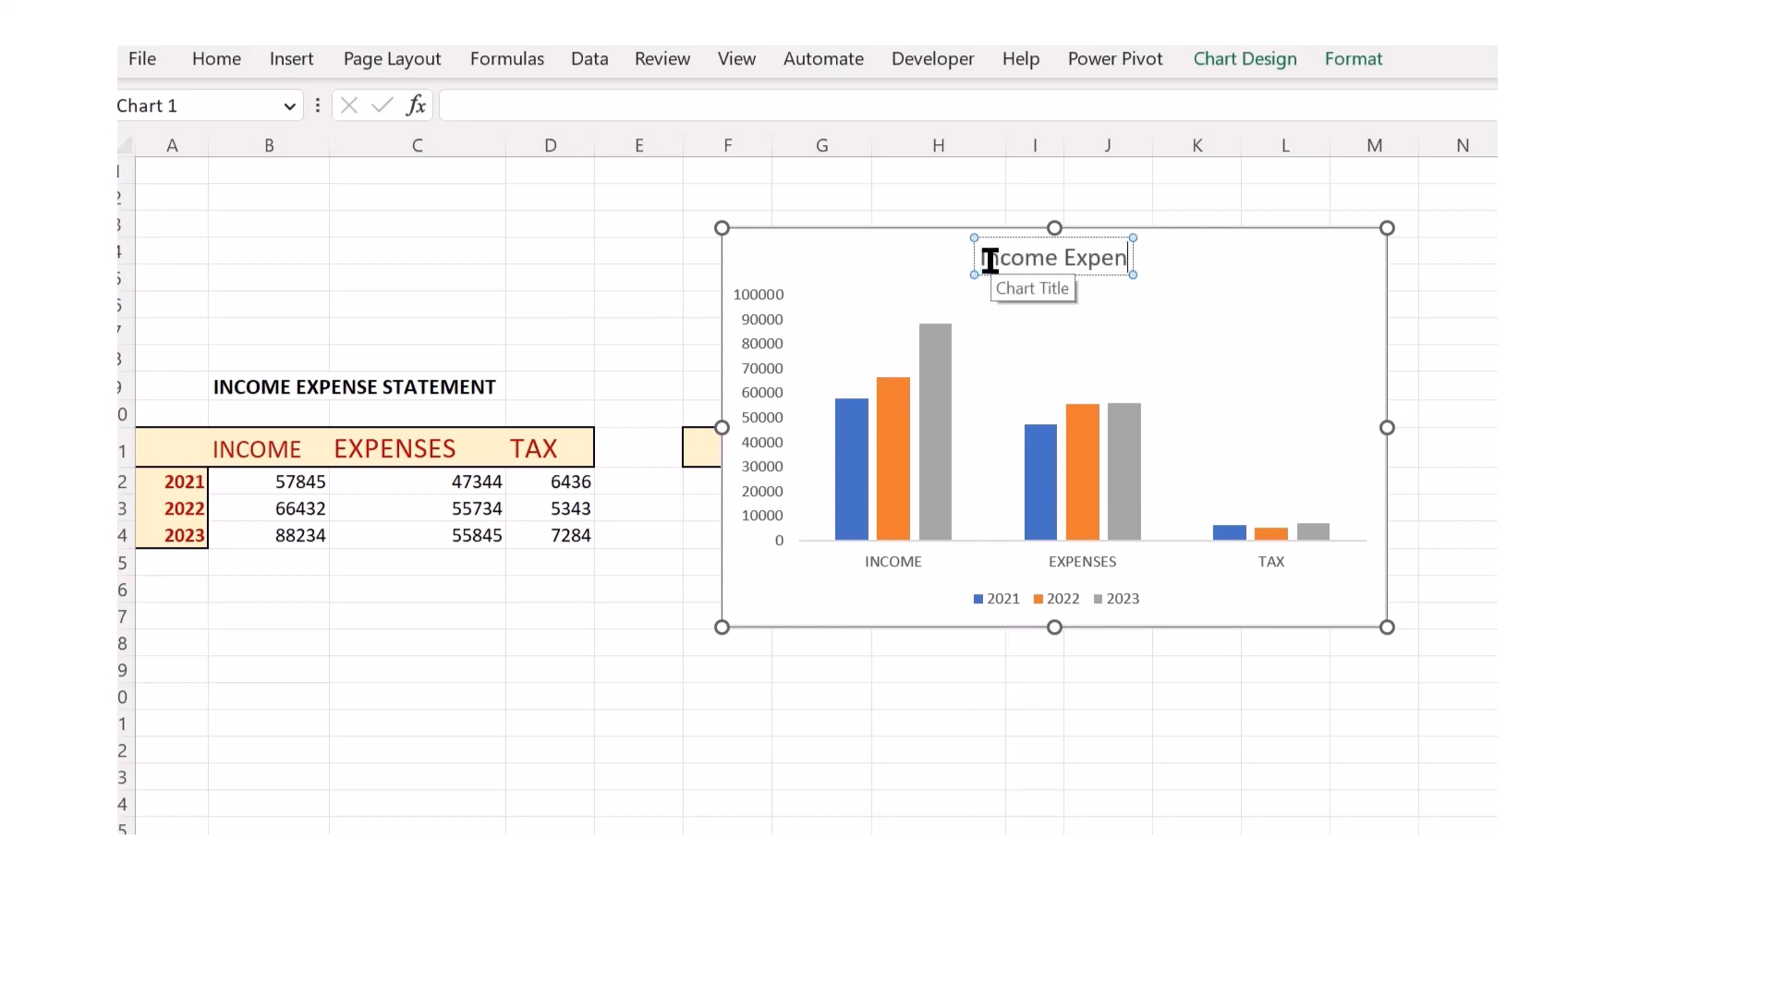
{"action": "type", "text": "se"}
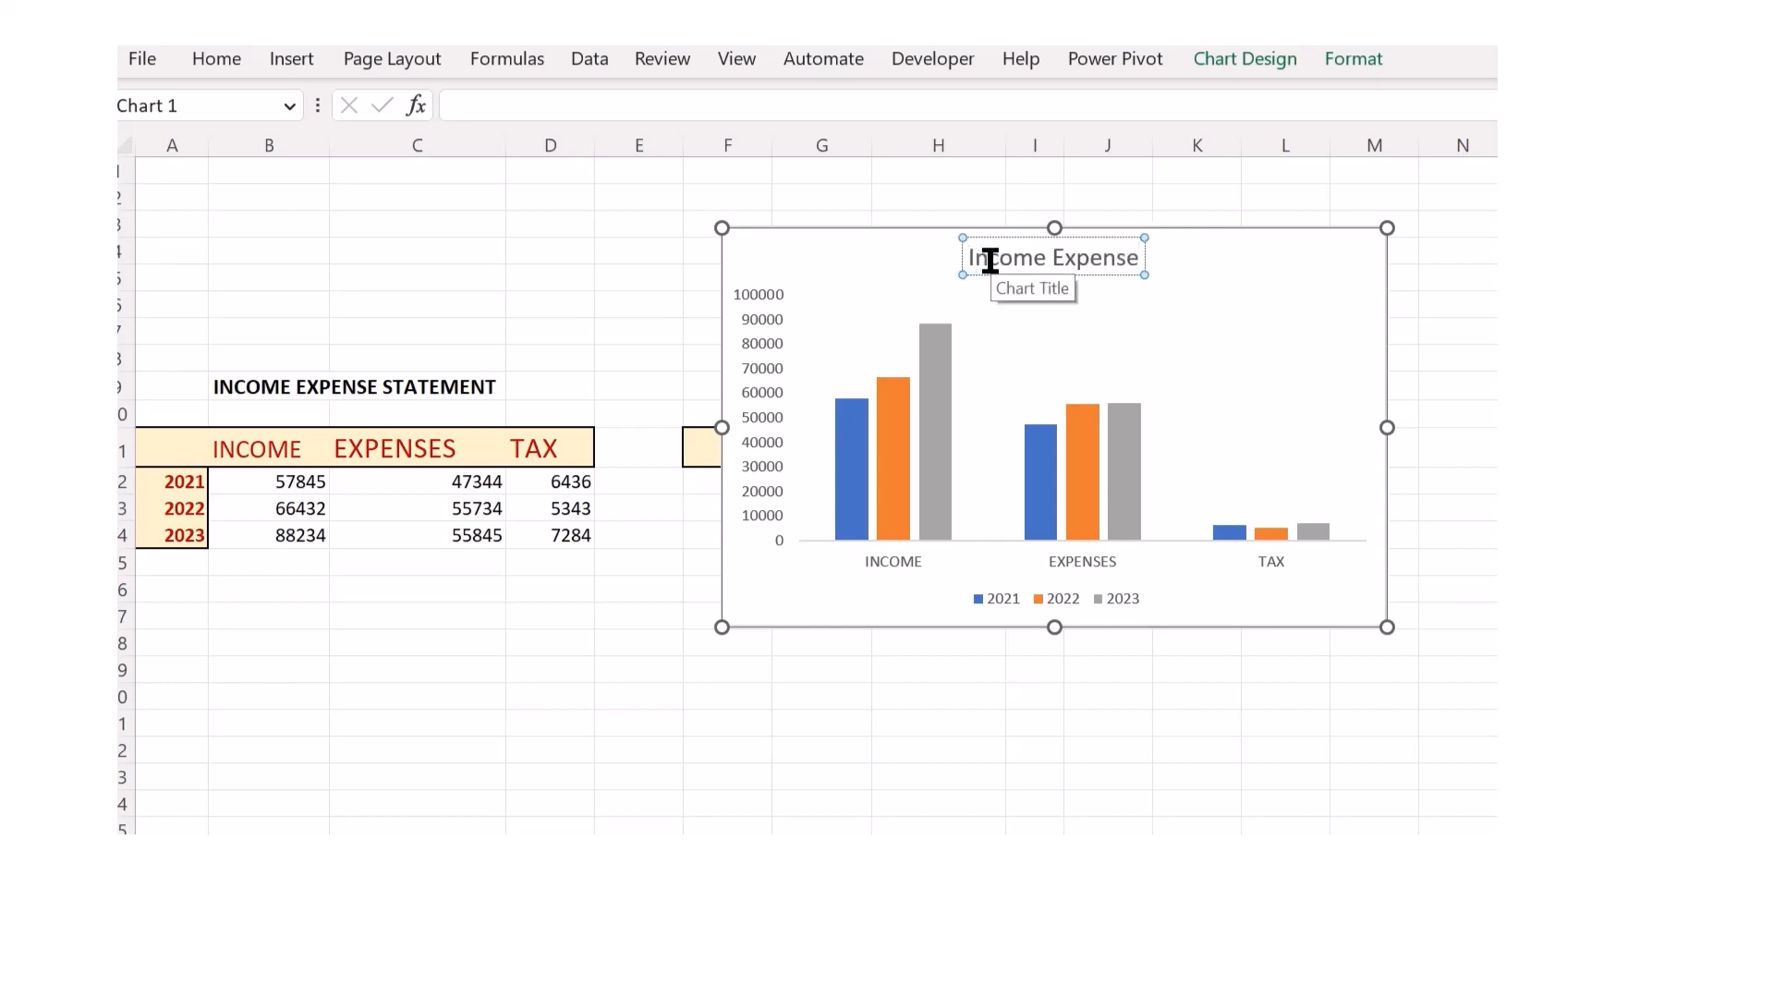
- Apply the chart style with a dark background and white text to the Income Expense chart
{"action": "left_click", "coordinate": [1134, 323]}
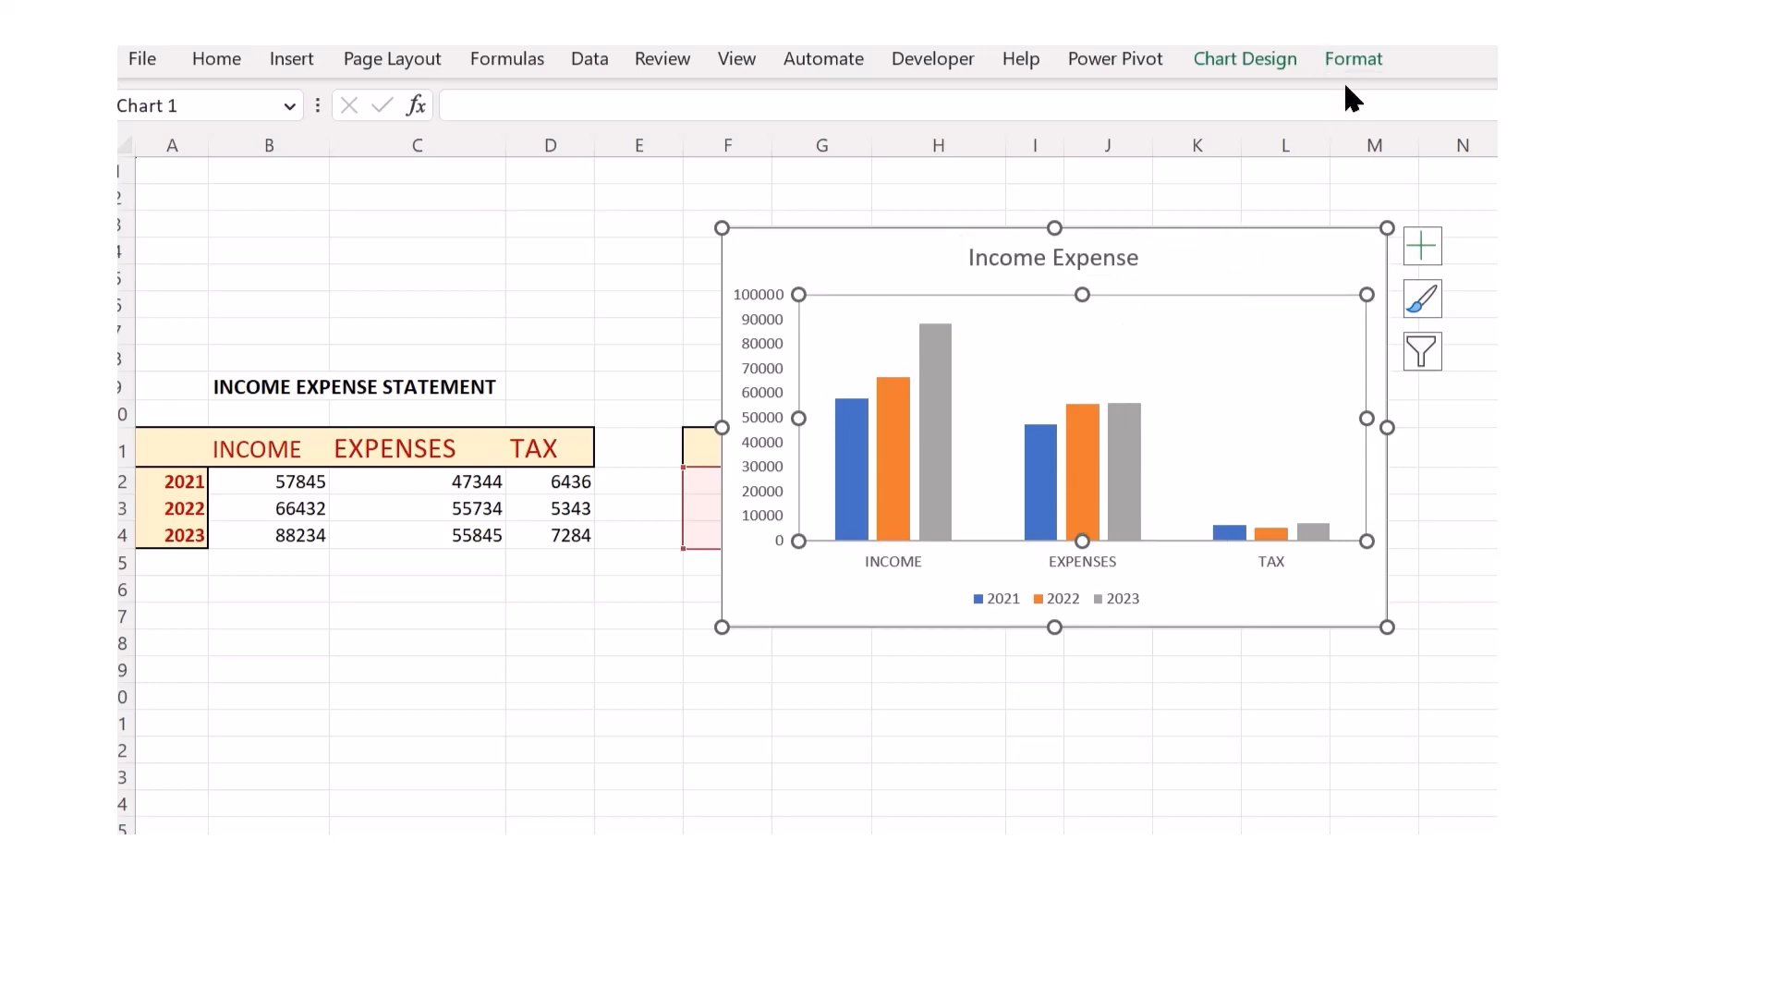
{"action": "left_click", "coordinate": [1256, 59]}
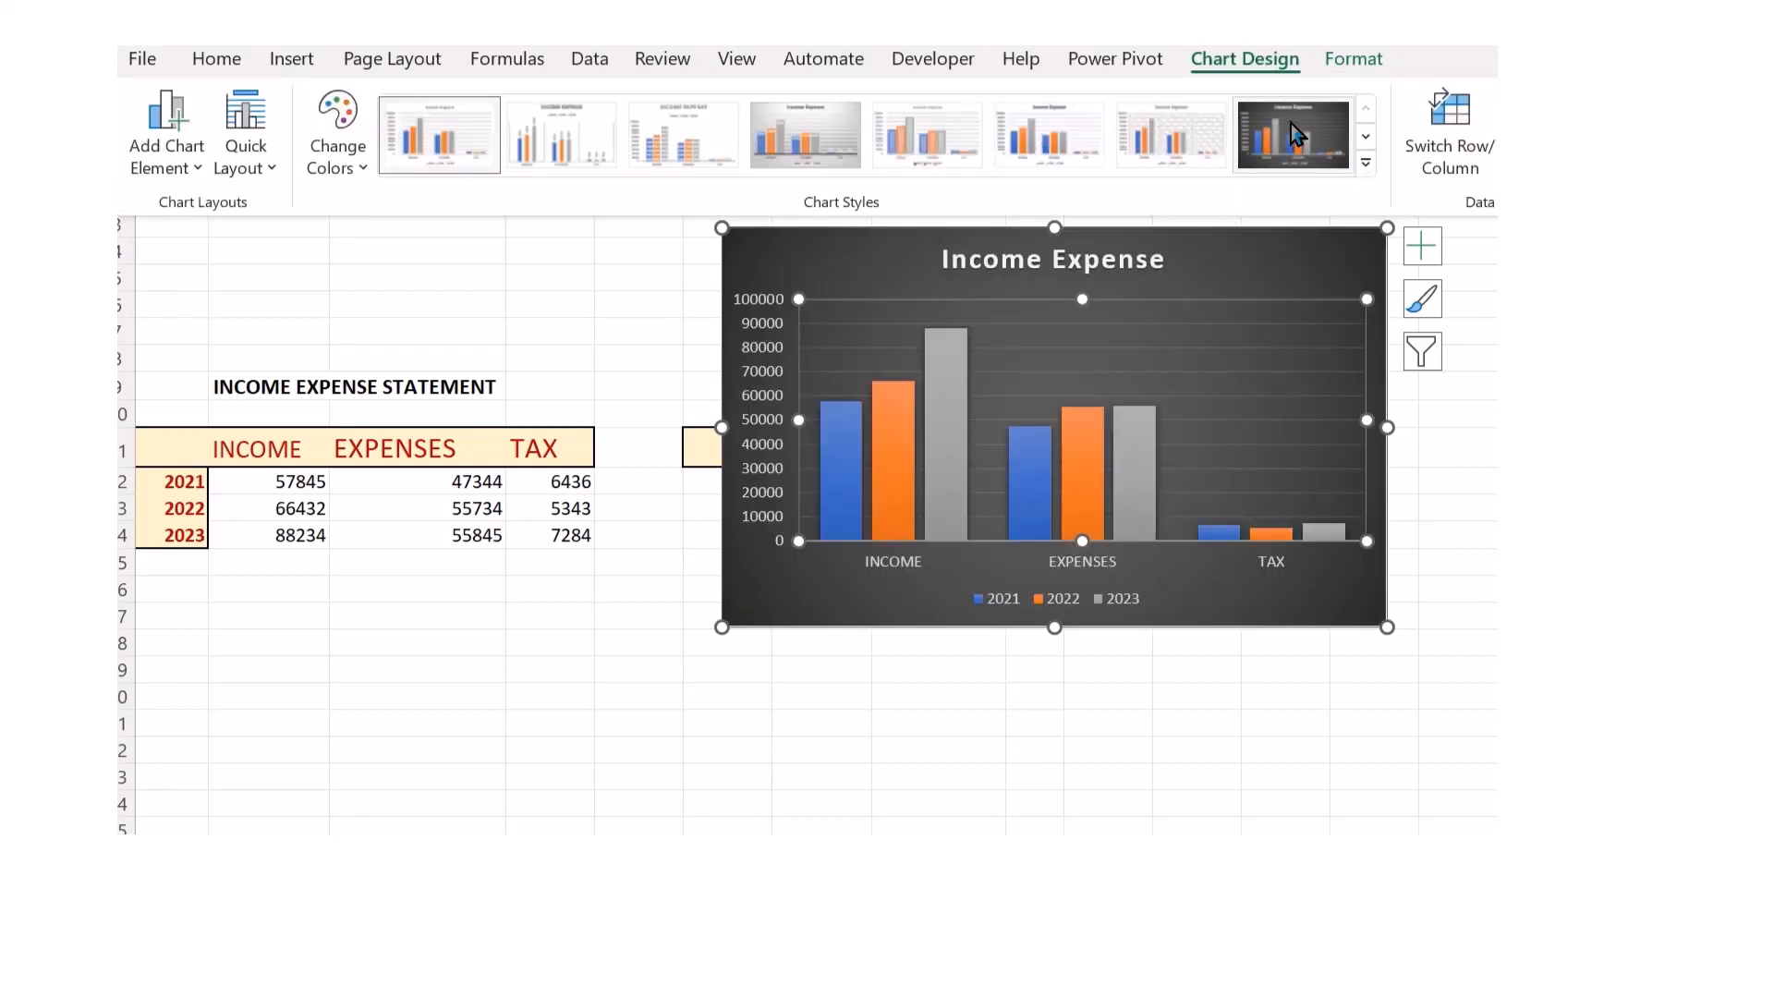
{"action": "left_click", "coordinate": [1290, 124]}
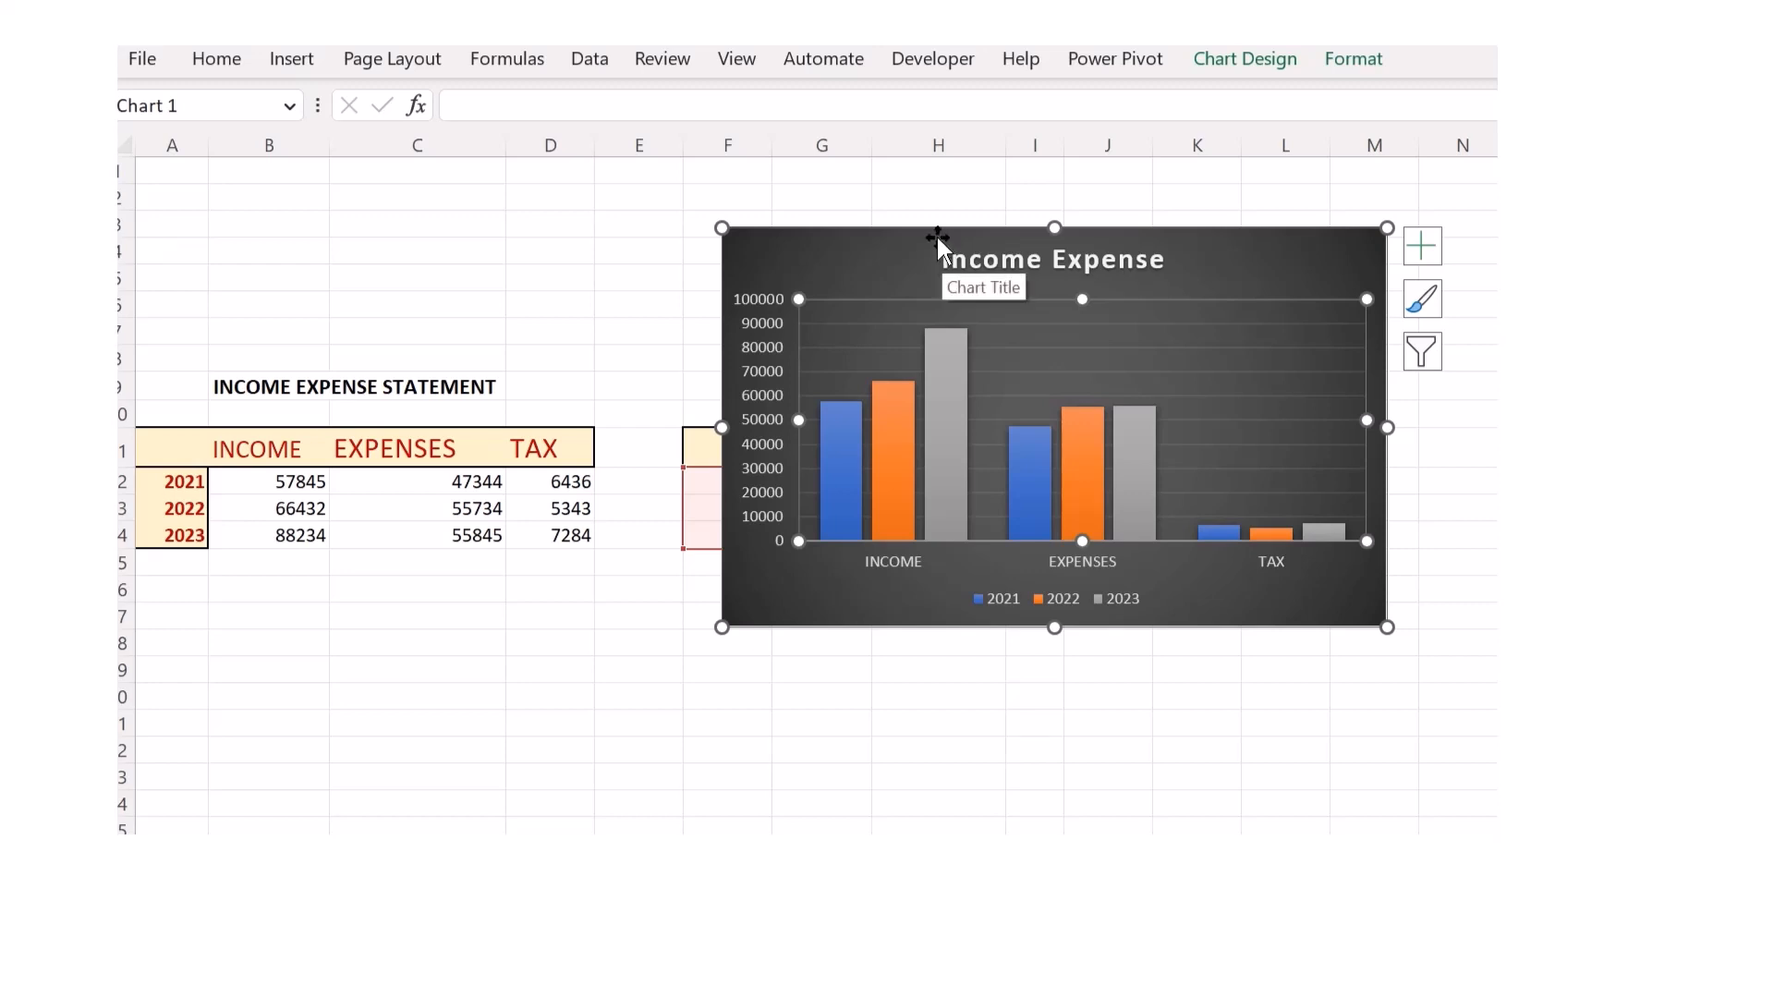
- Move the chart below the year selector, and test the selector in K6 with 2021, 2022 and 2023 in turn
{"action": "left_click_drag", "start_coordinate": [936, 239], "coordinate": [789, 347]}
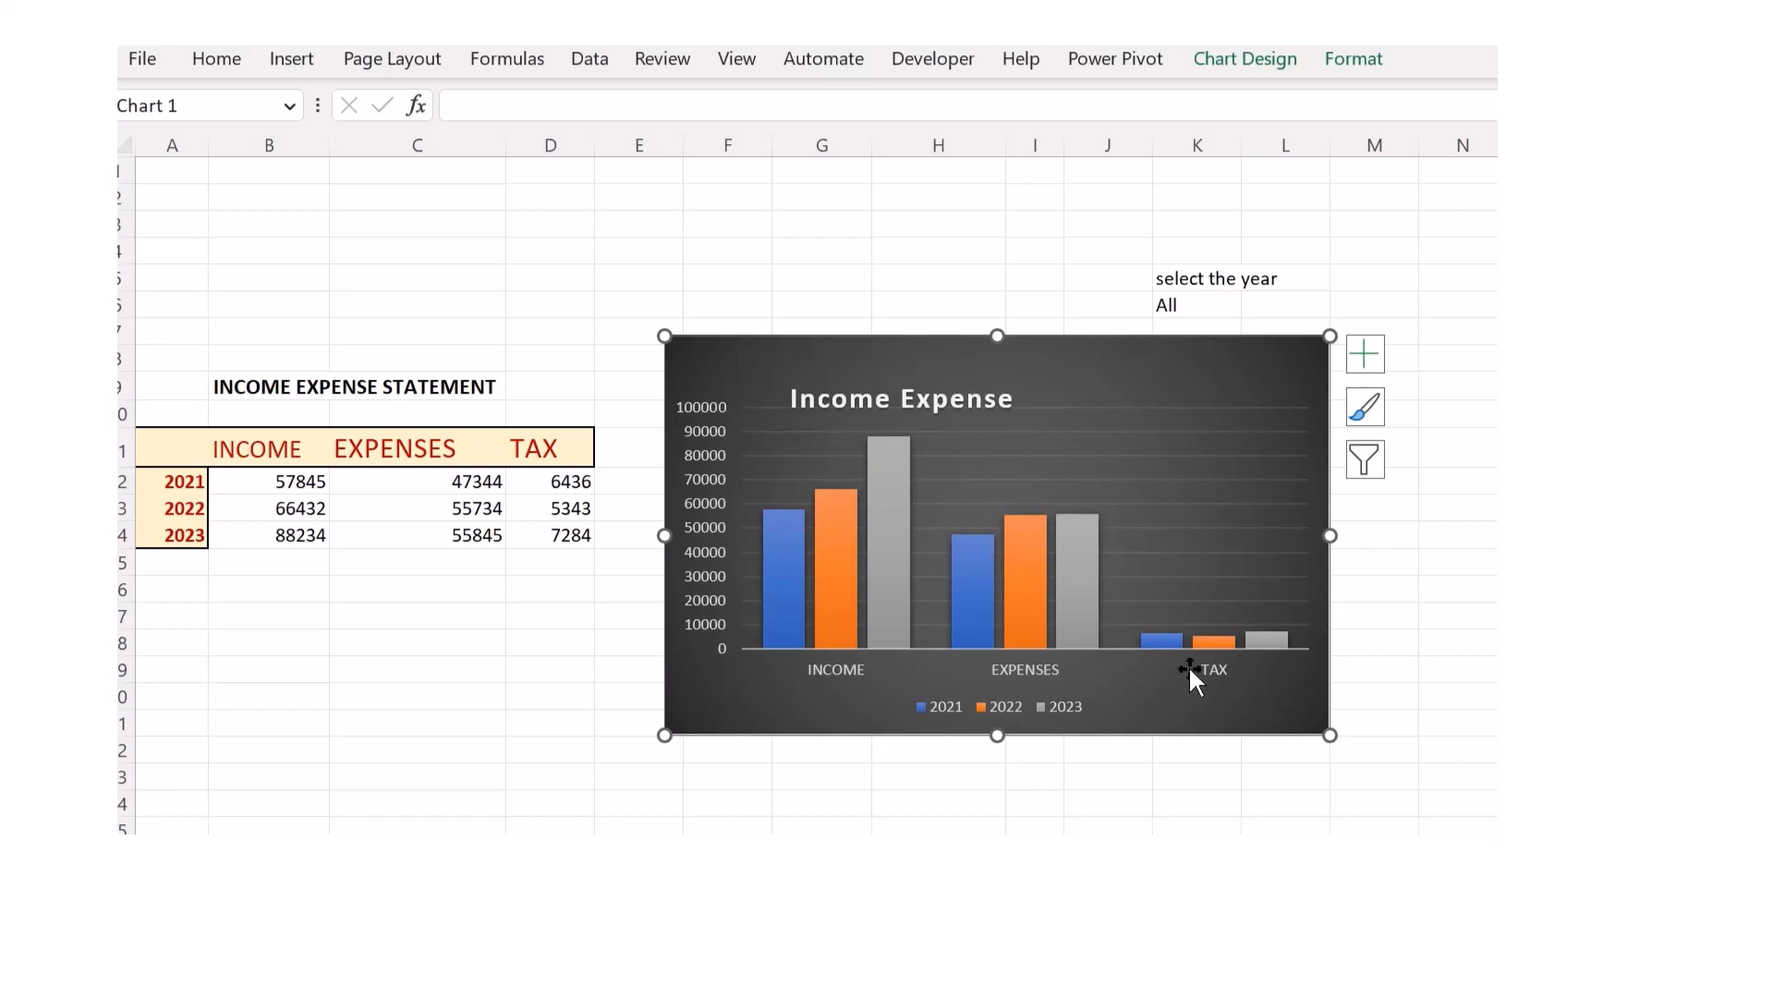
{"action": "left_click", "coordinate": [1214, 303]}
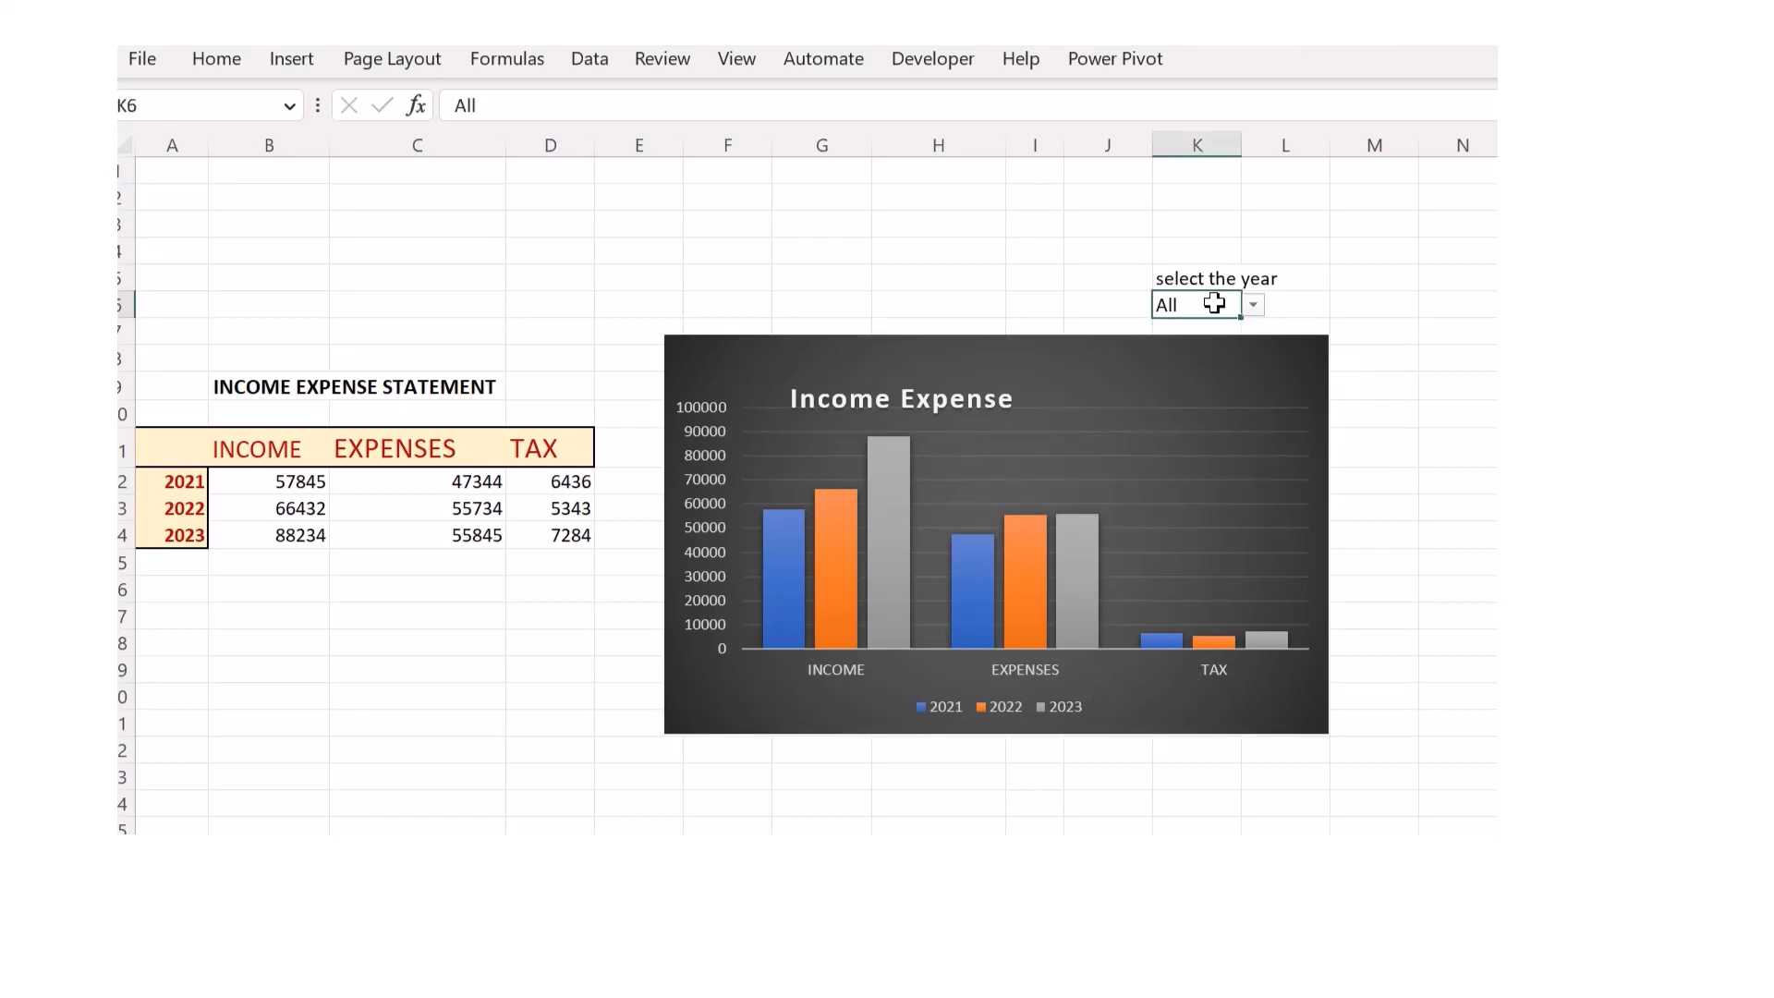
{"action": "left_click", "coordinate": [1254, 305]}
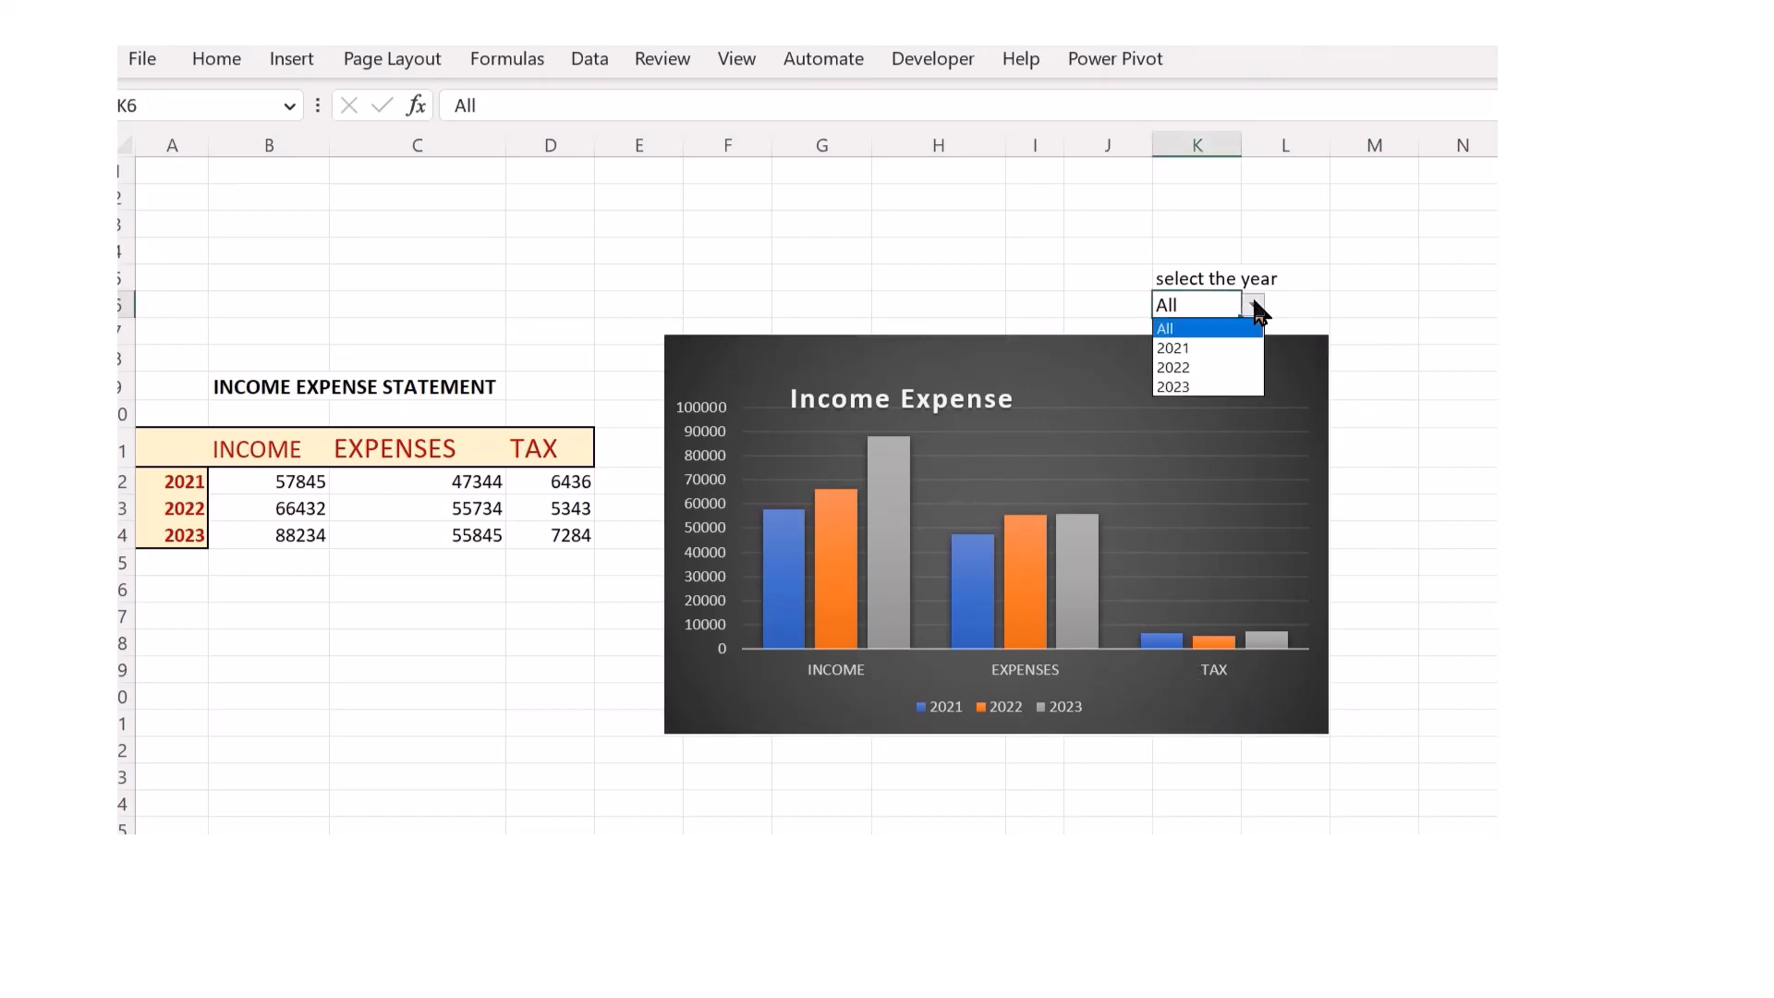
{"action": "left_click", "coordinate": [1216, 351]}
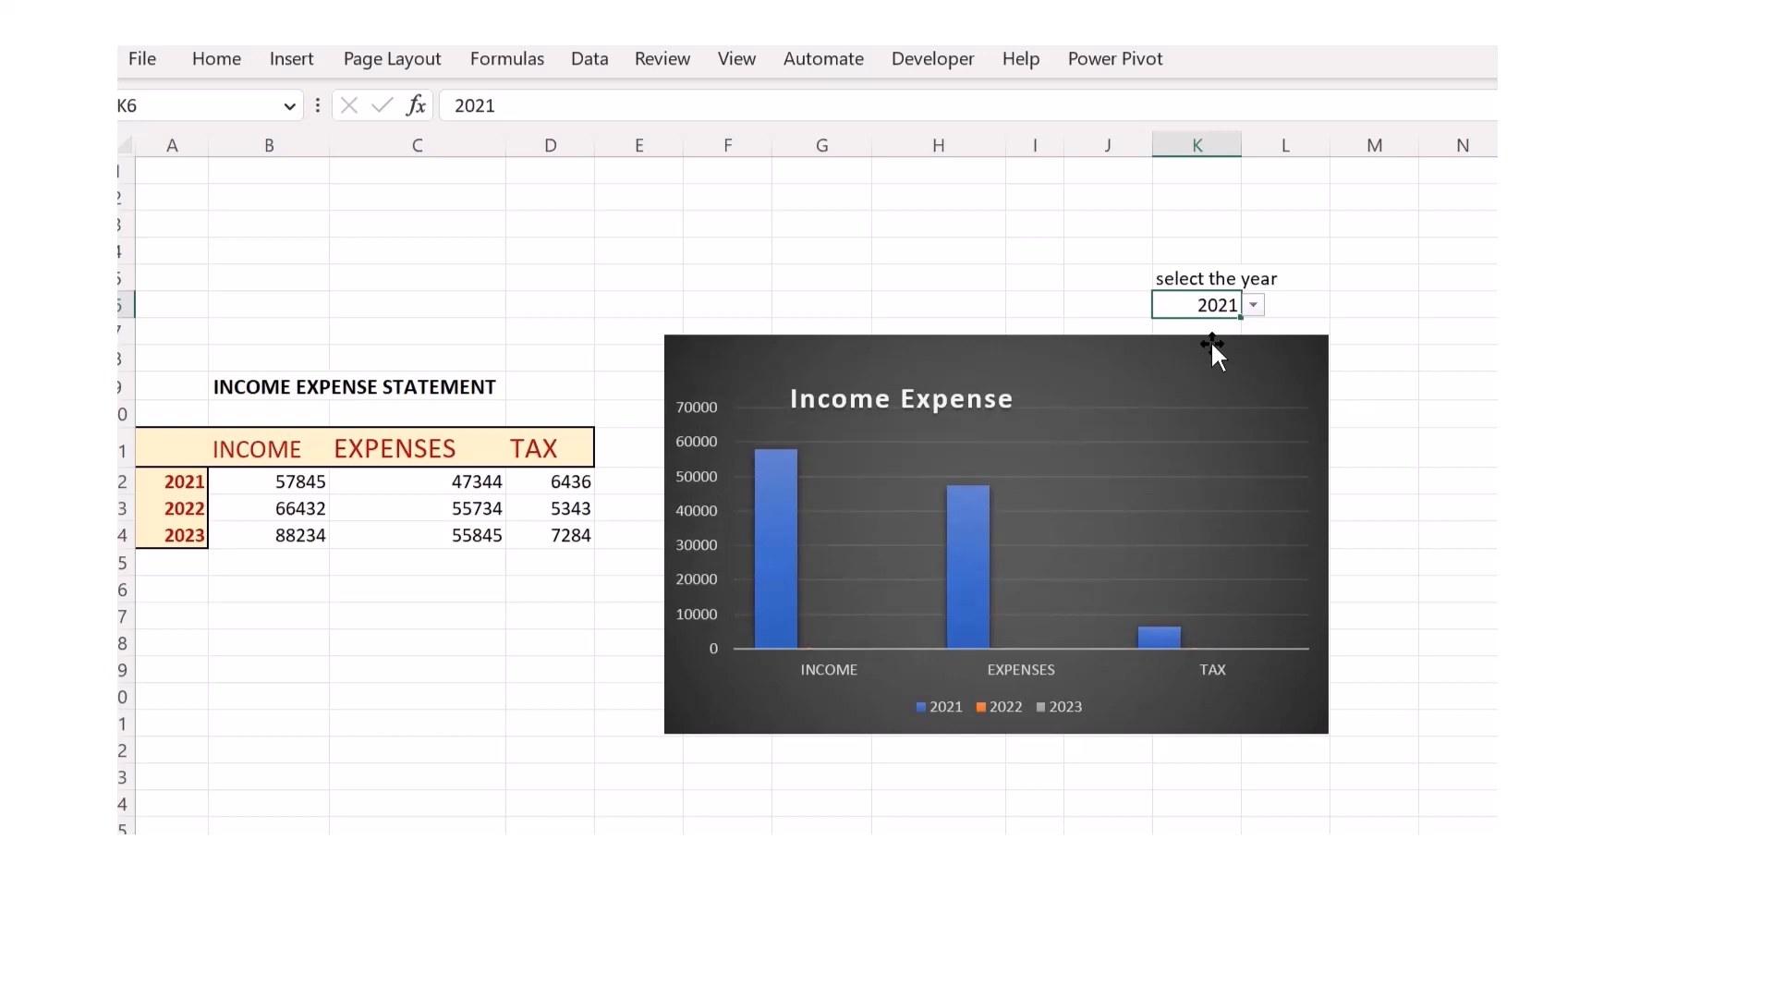
{"action": "left_click", "coordinate": [1255, 306]}
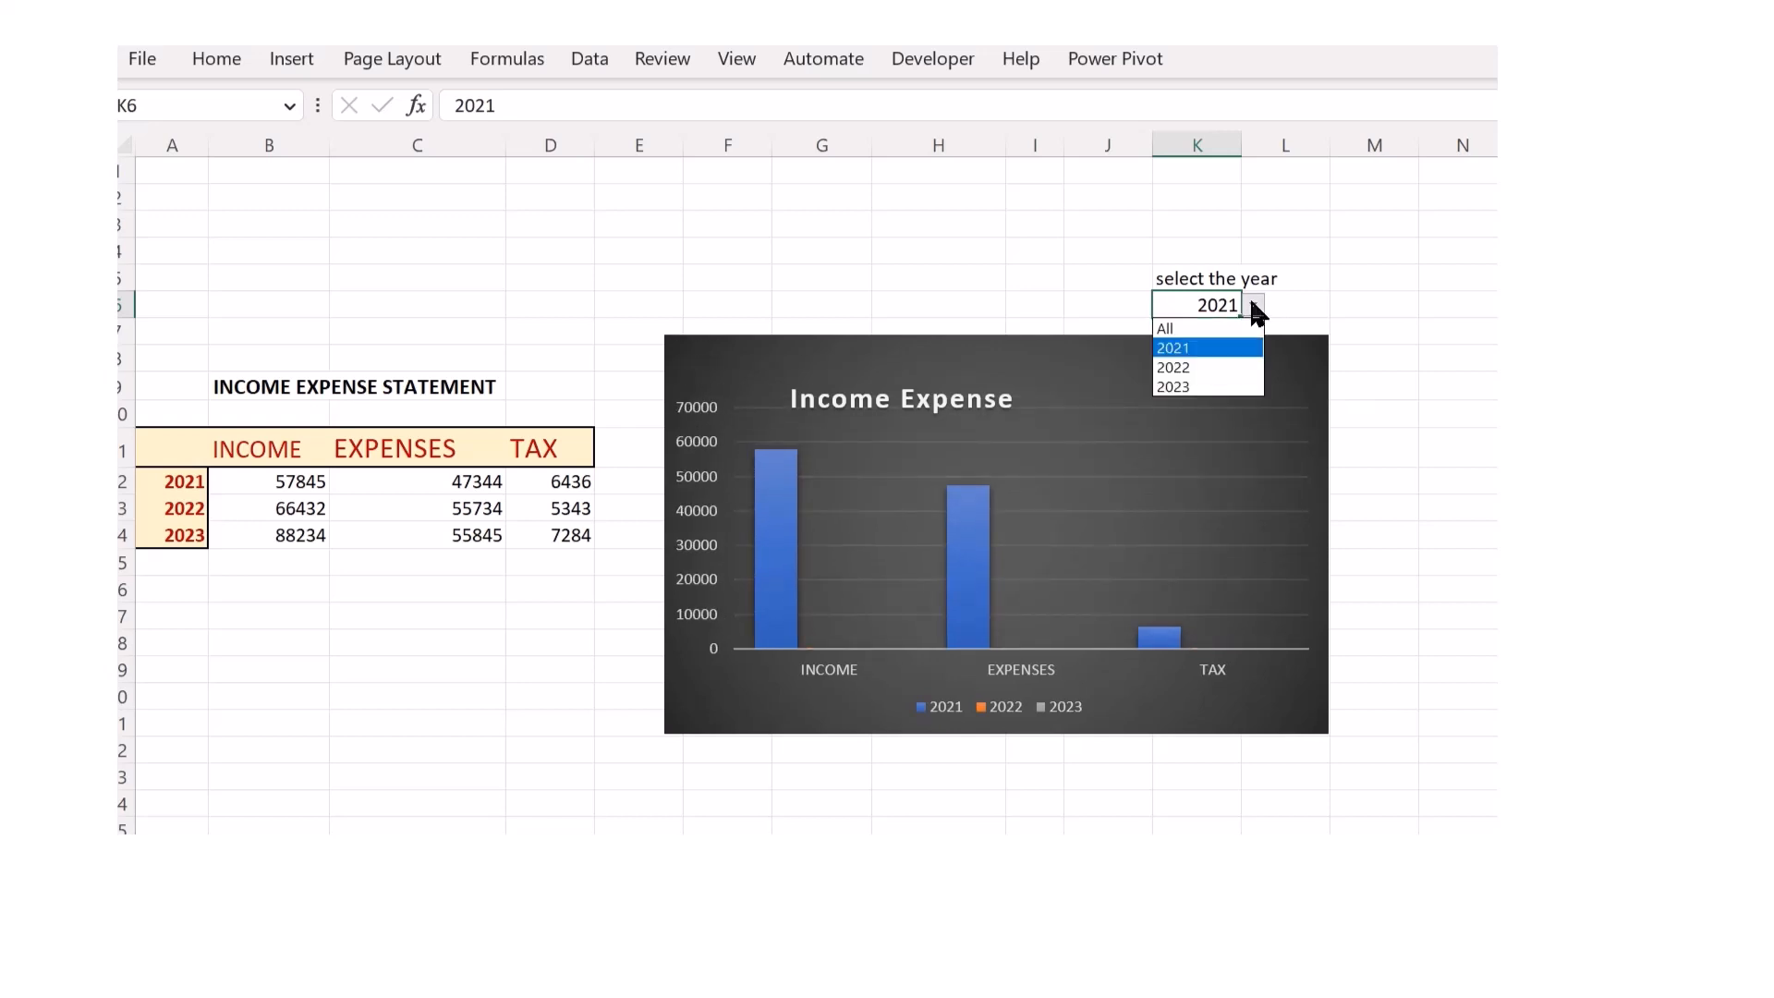
{"action": "left_click", "coordinate": [1203, 367]}
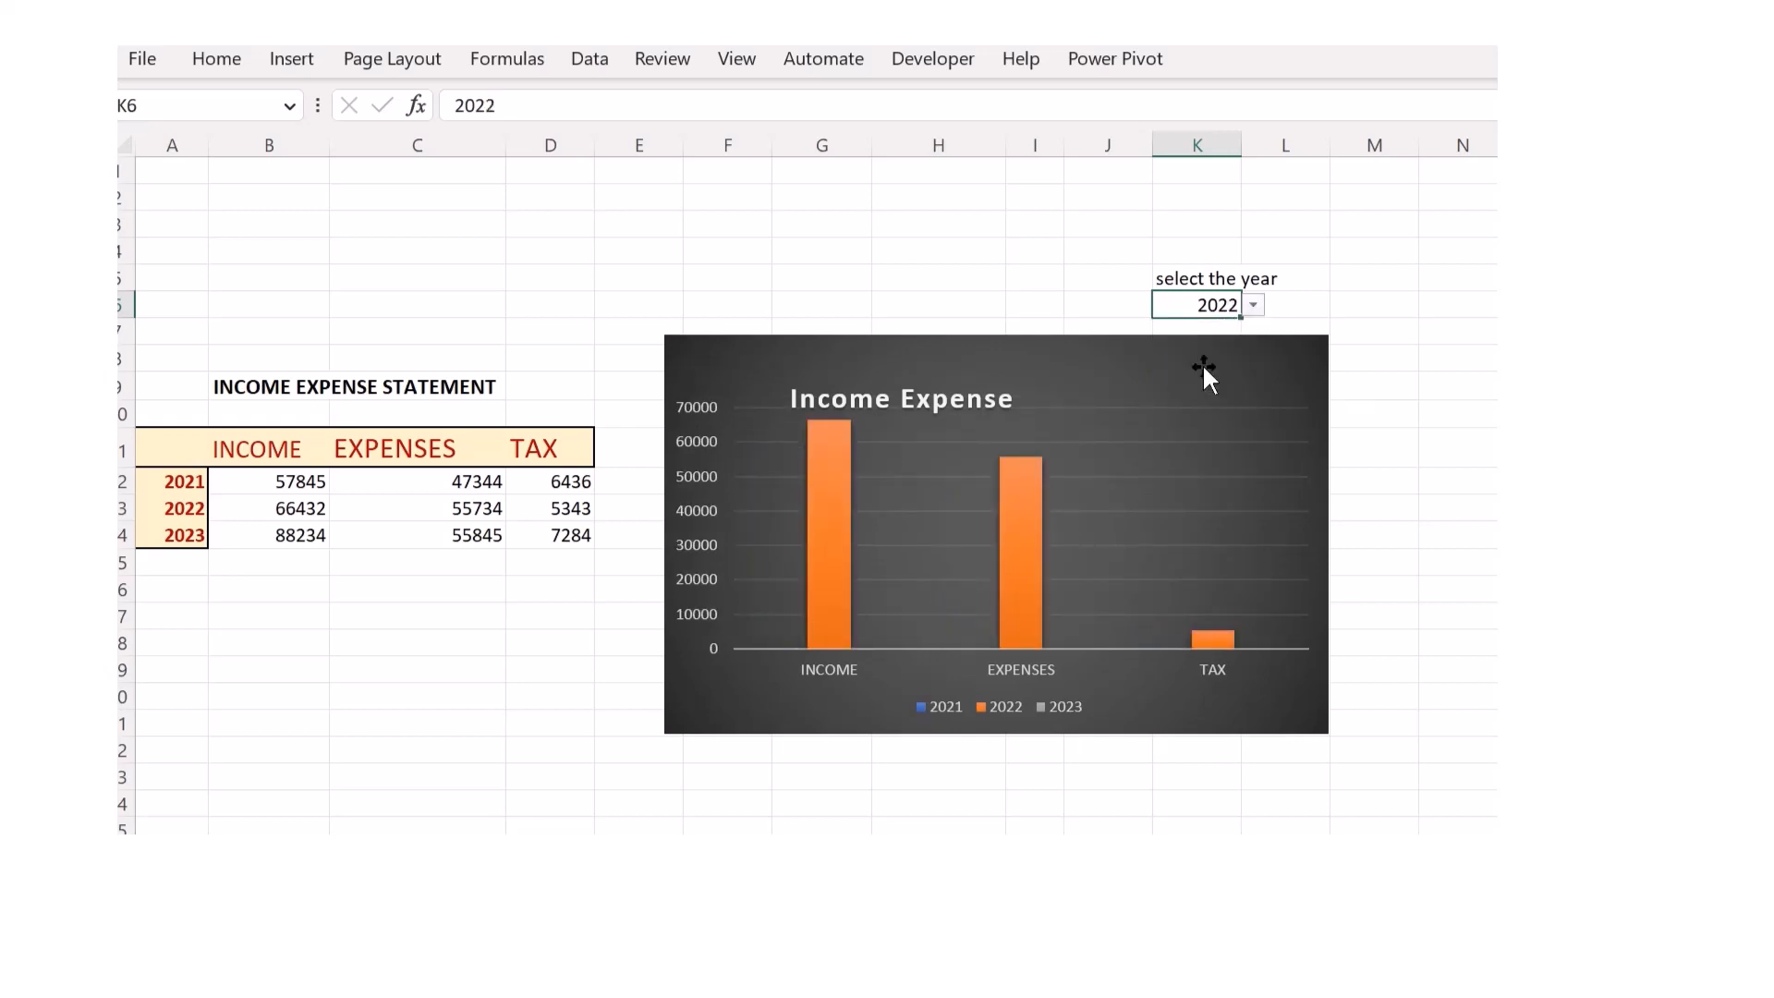
{"action": "left_click", "coordinate": [1253, 304]}
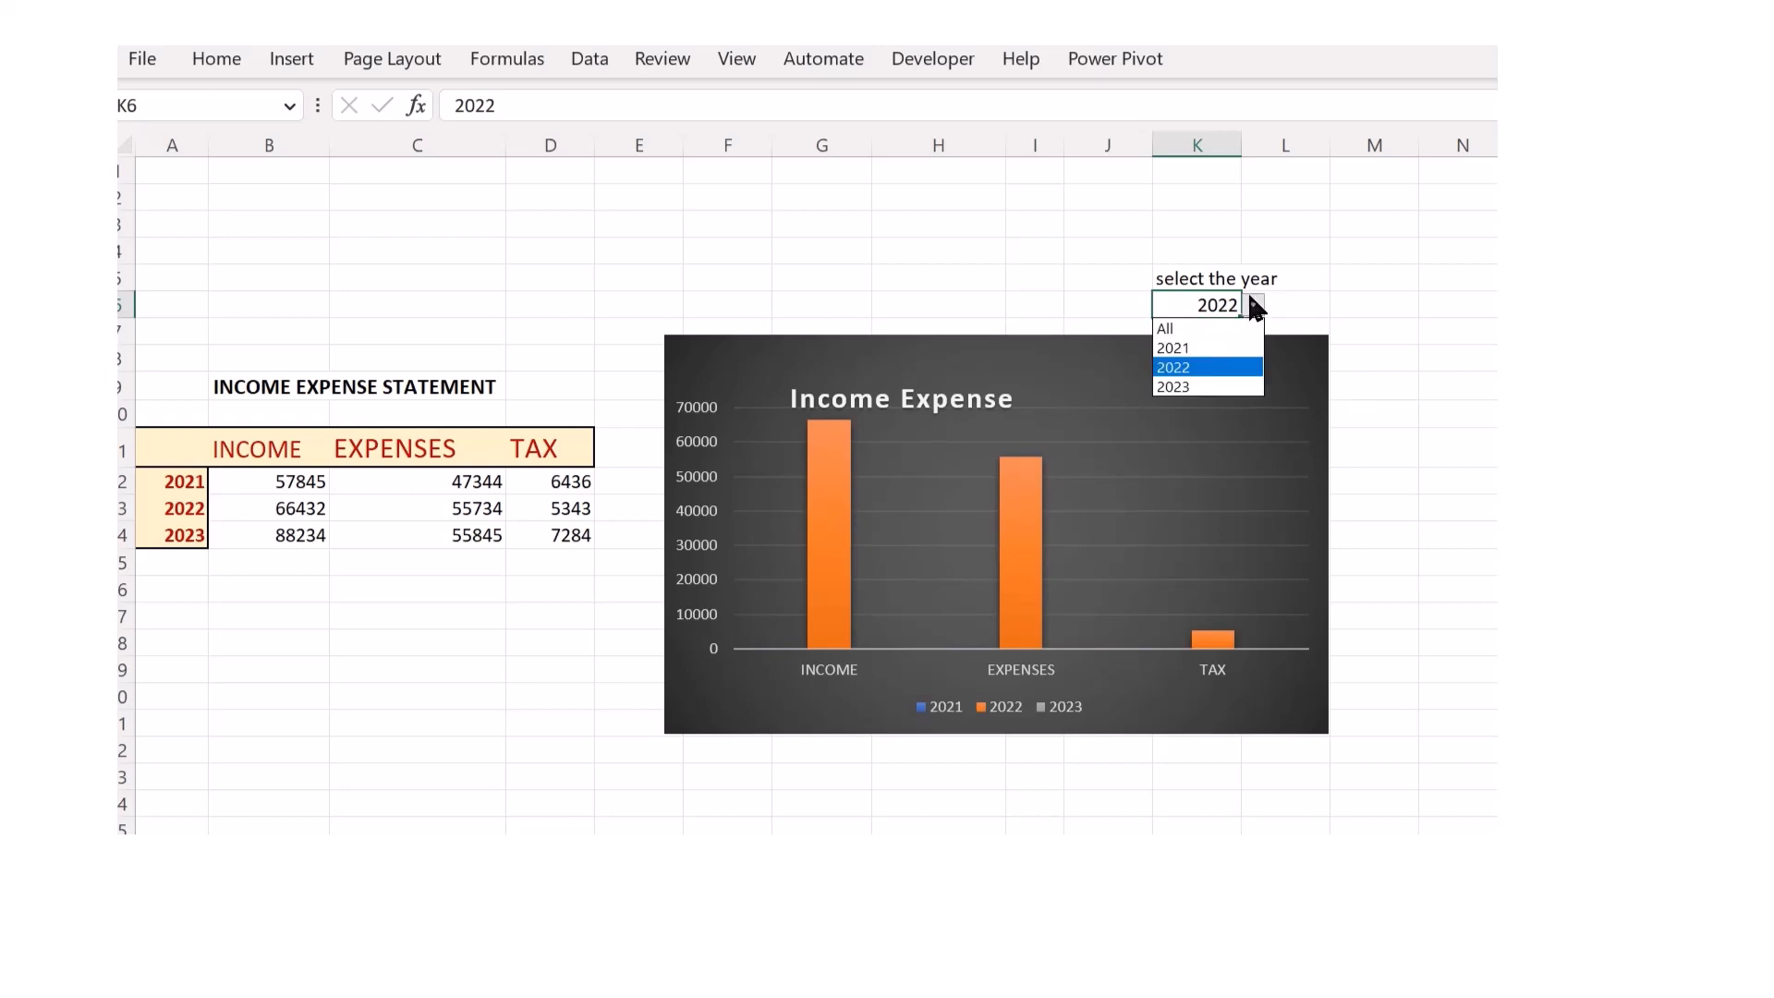
{"action": "left_click", "coordinate": [1193, 385]}
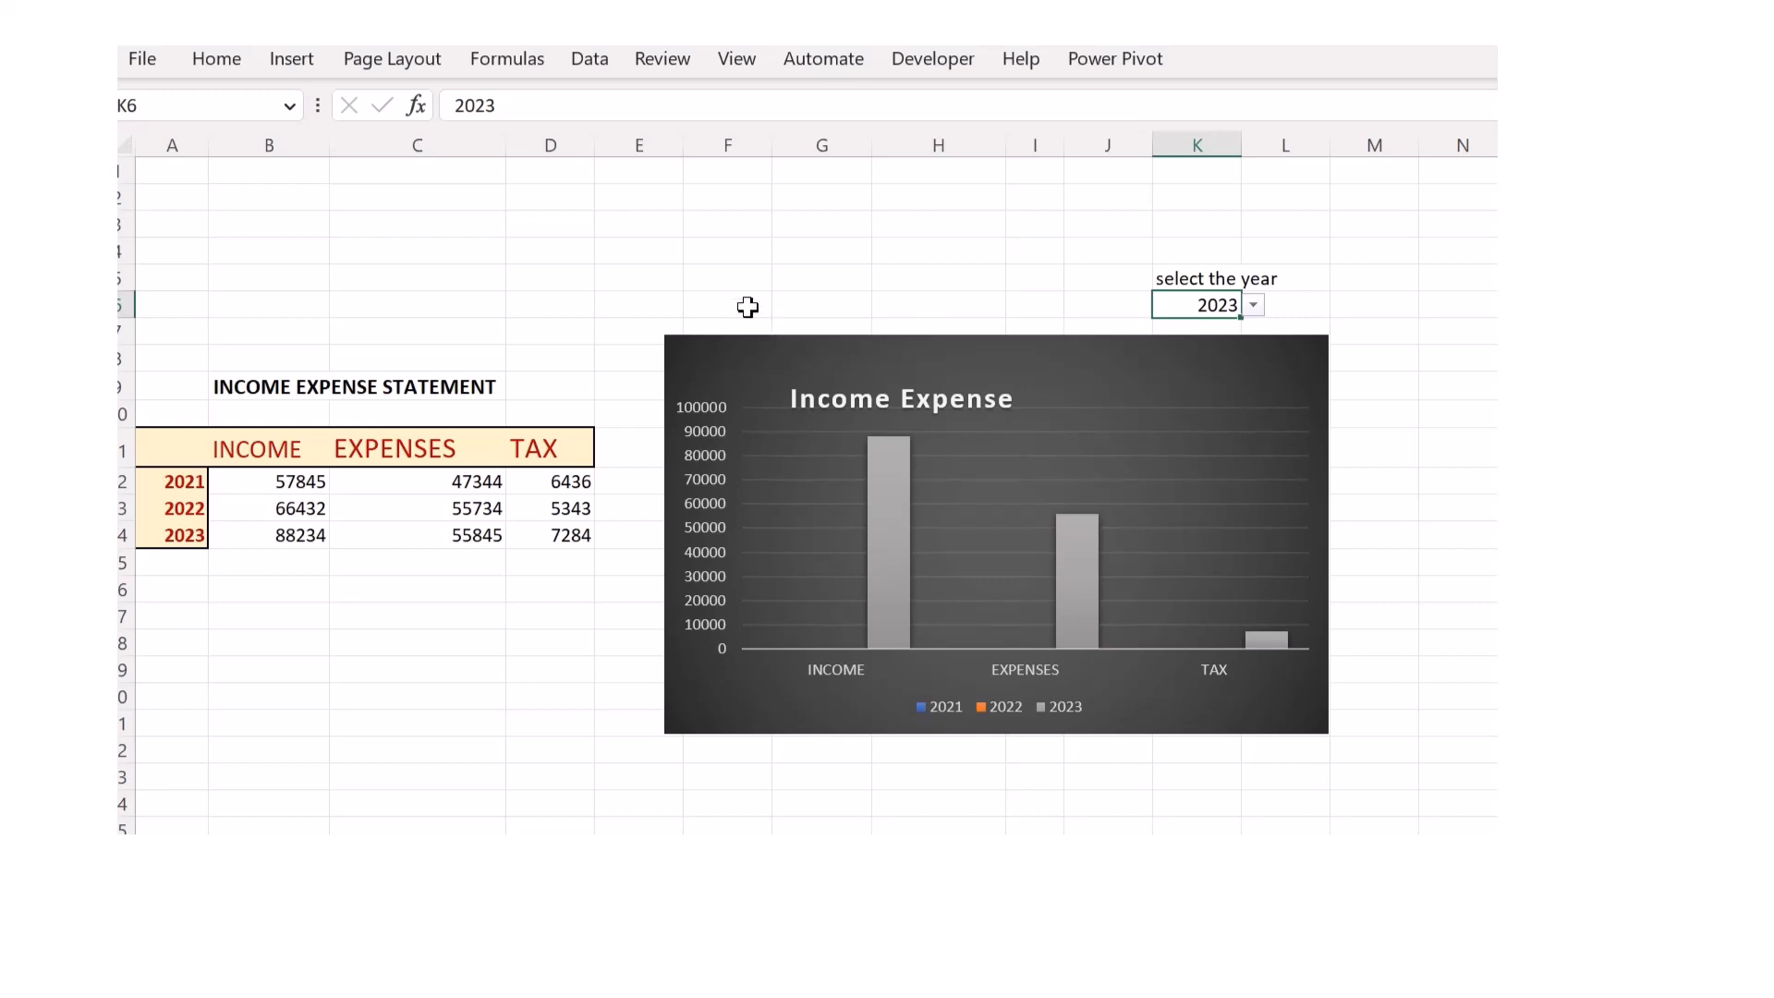
- Move the chart down below the helper table and hide columns F to I
{"action": "left_click_drag", "start_coordinate": [774, 363], "coordinate": [769, 556]}
{"action": "left_click_drag", "start_coordinate": [700, 143], "coordinate": [1037, 138]}
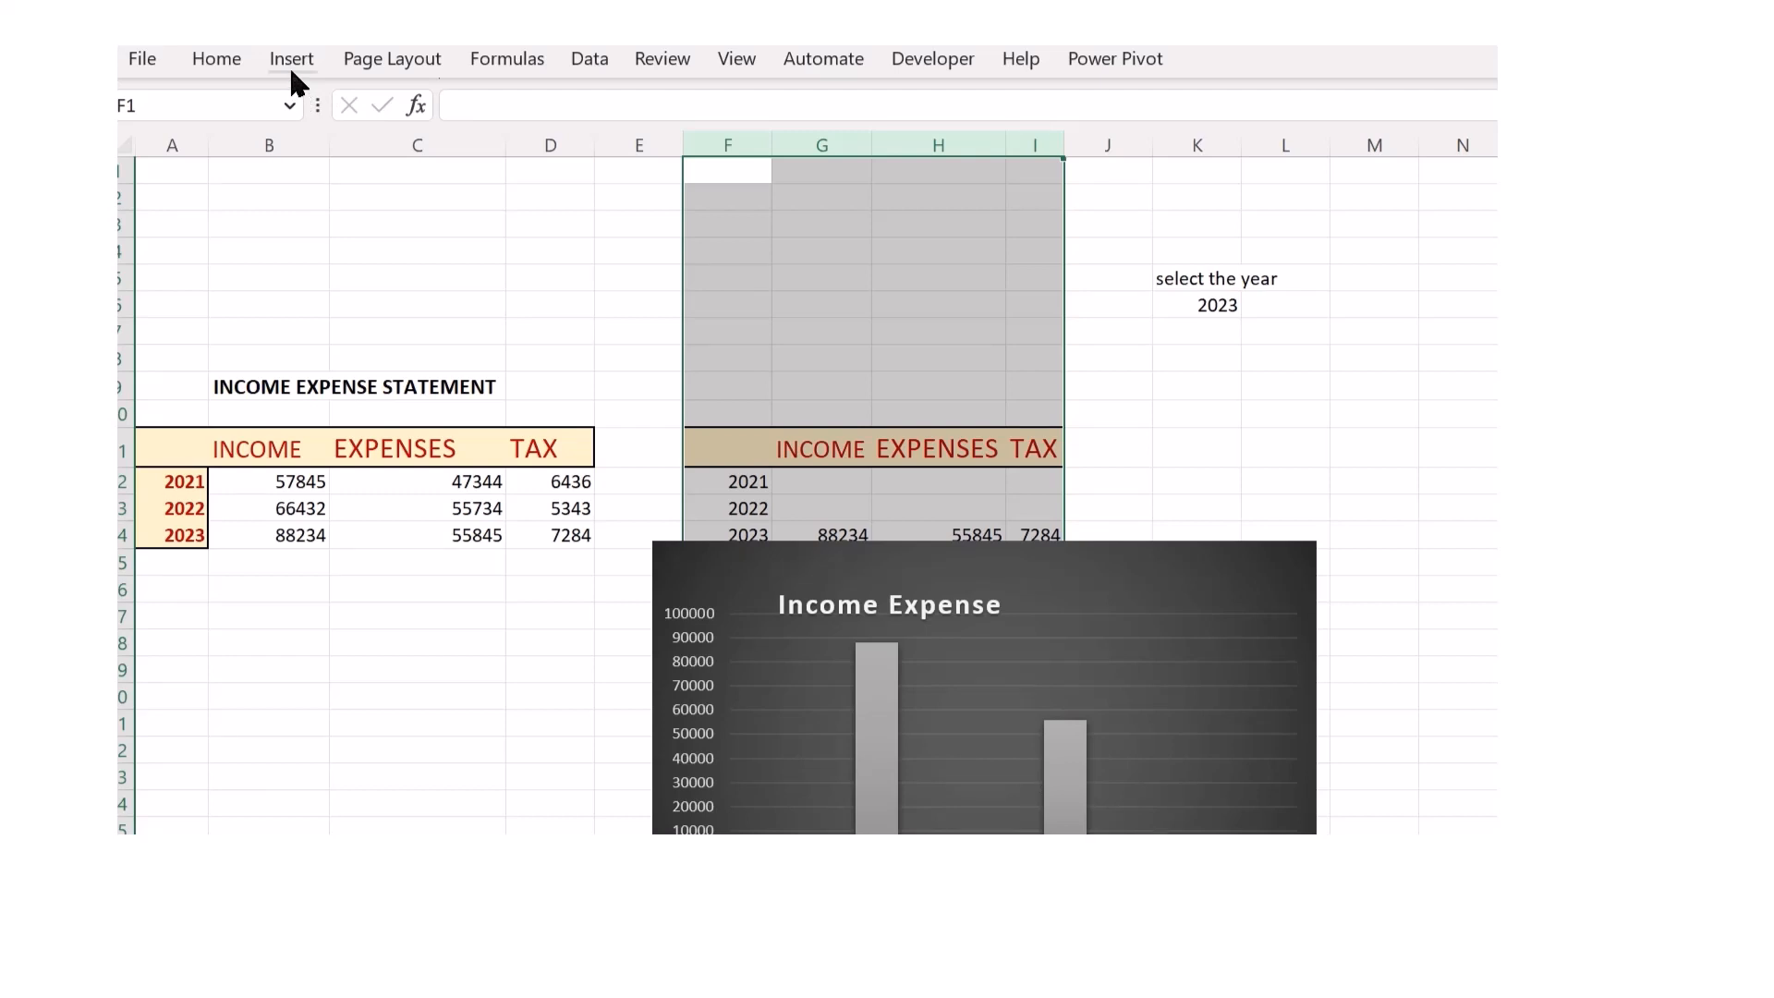
{"action": "right_click", "coordinate": [772, 148]}
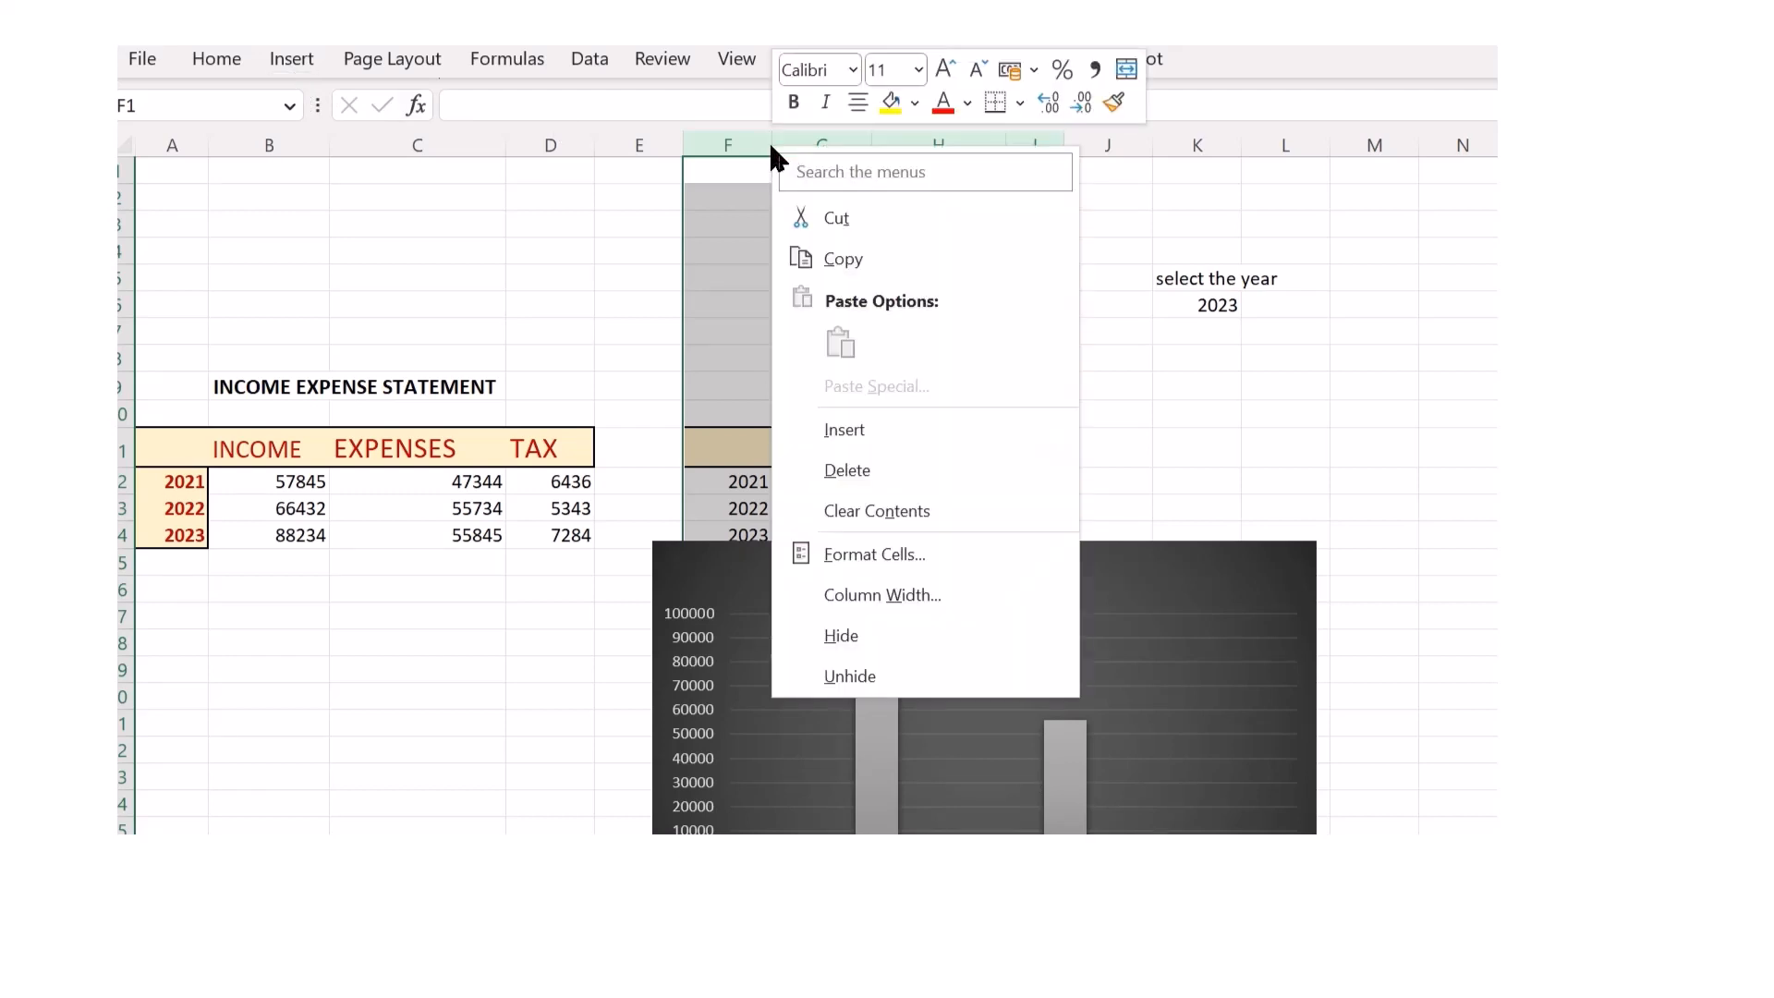
{"action": "left_click", "coordinate": [836, 633]}
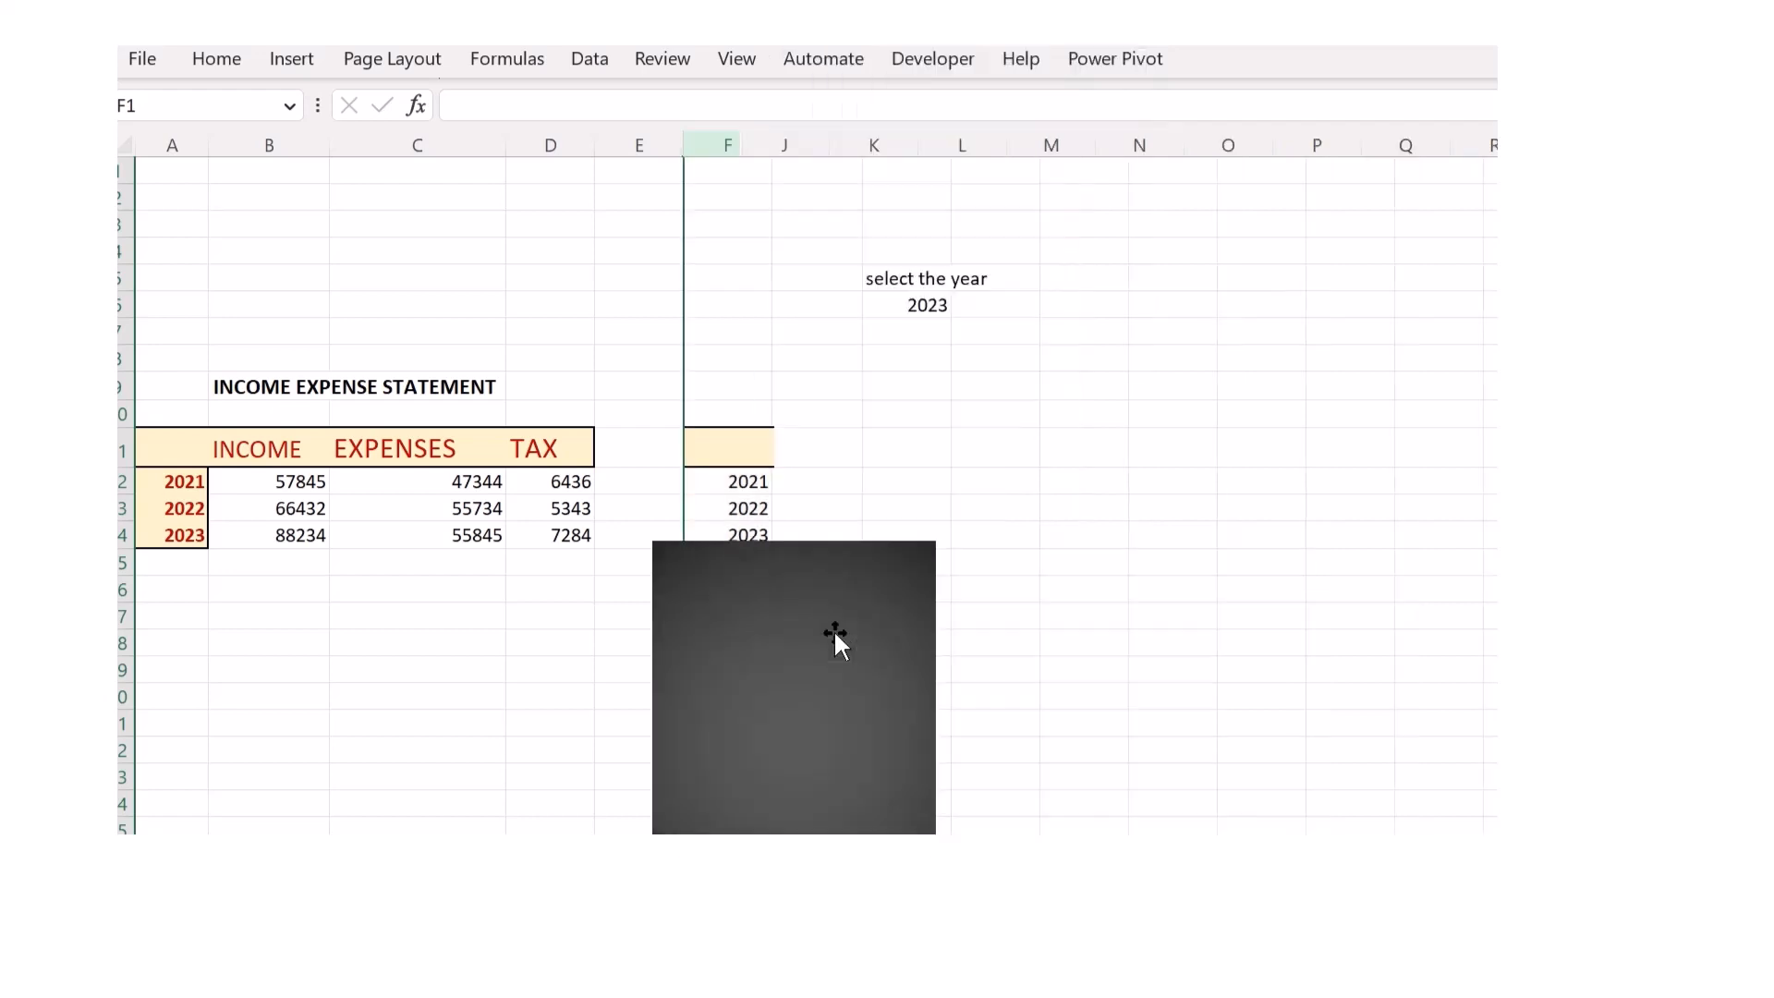
- Move the narrowed chart up beneath the year selector and widen it to reach column P
{"action": "left_click_drag", "start_coordinate": [833, 619], "coordinate": [840, 427]}
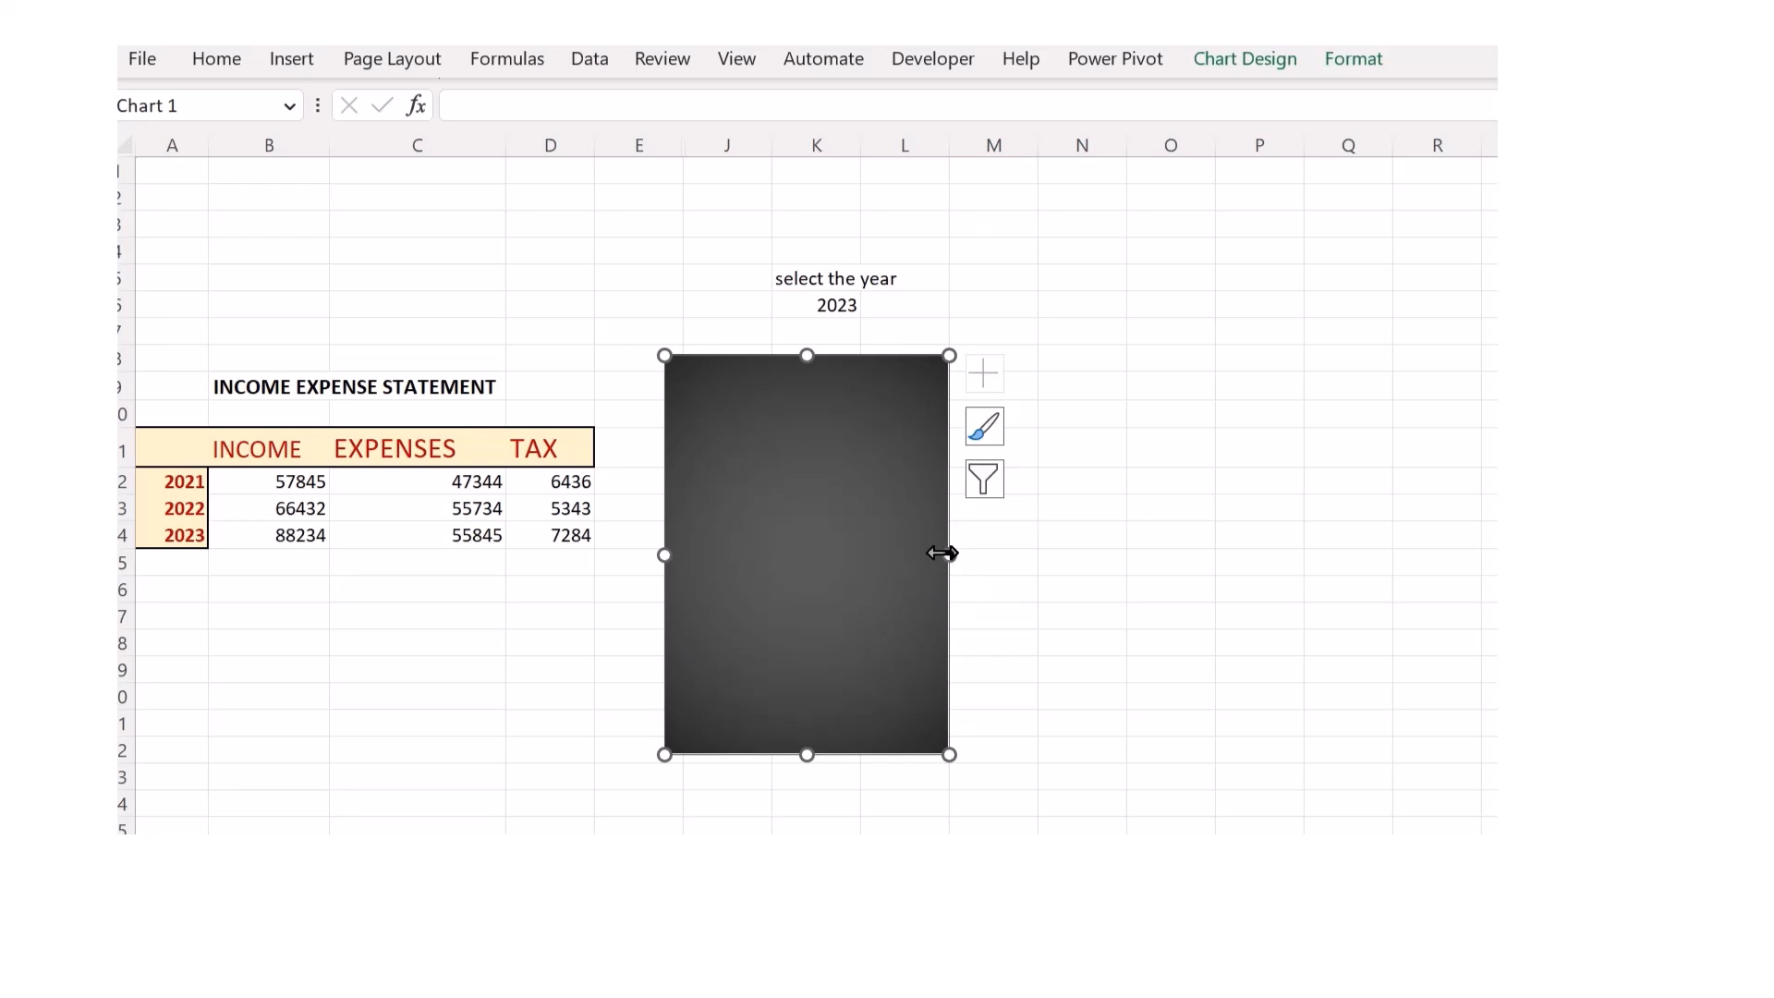
{"action": "left_click_drag", "start_coordinate": [949, 555], "coordinate": [1237, 531]}
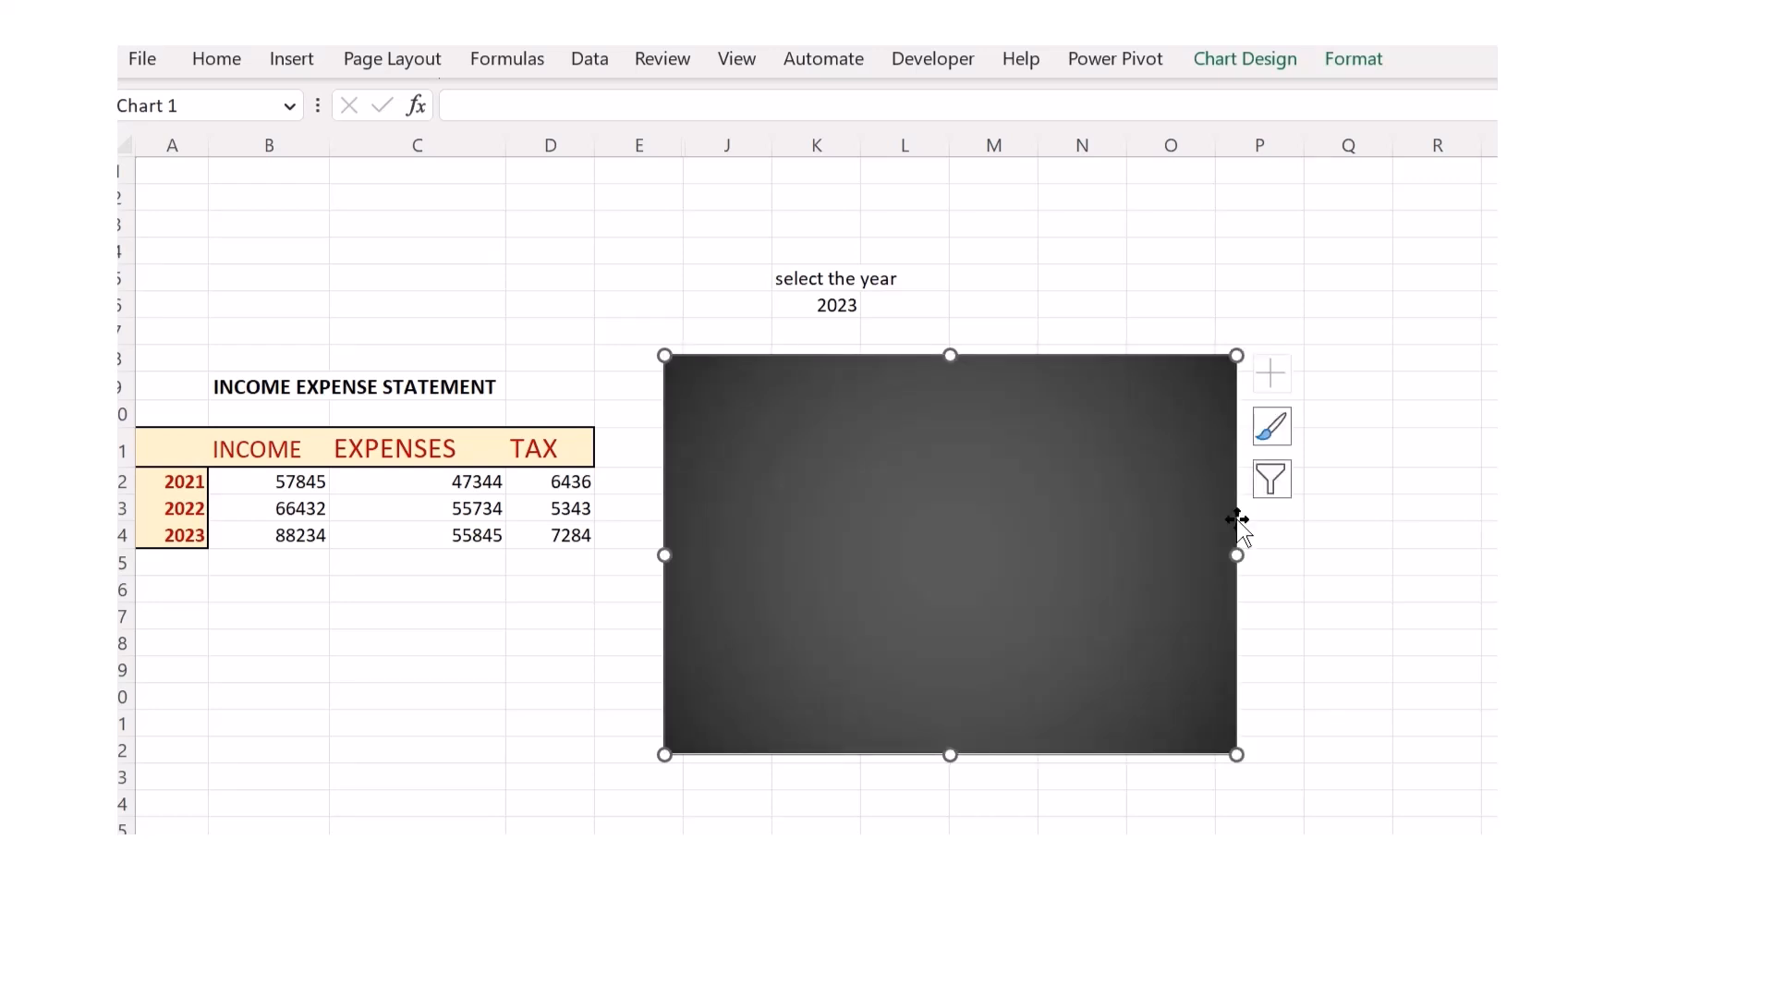
- Set the chart's data source to show data in hidden rows and columns
{"action": "left_click", "coordinate": [1243, 59]}
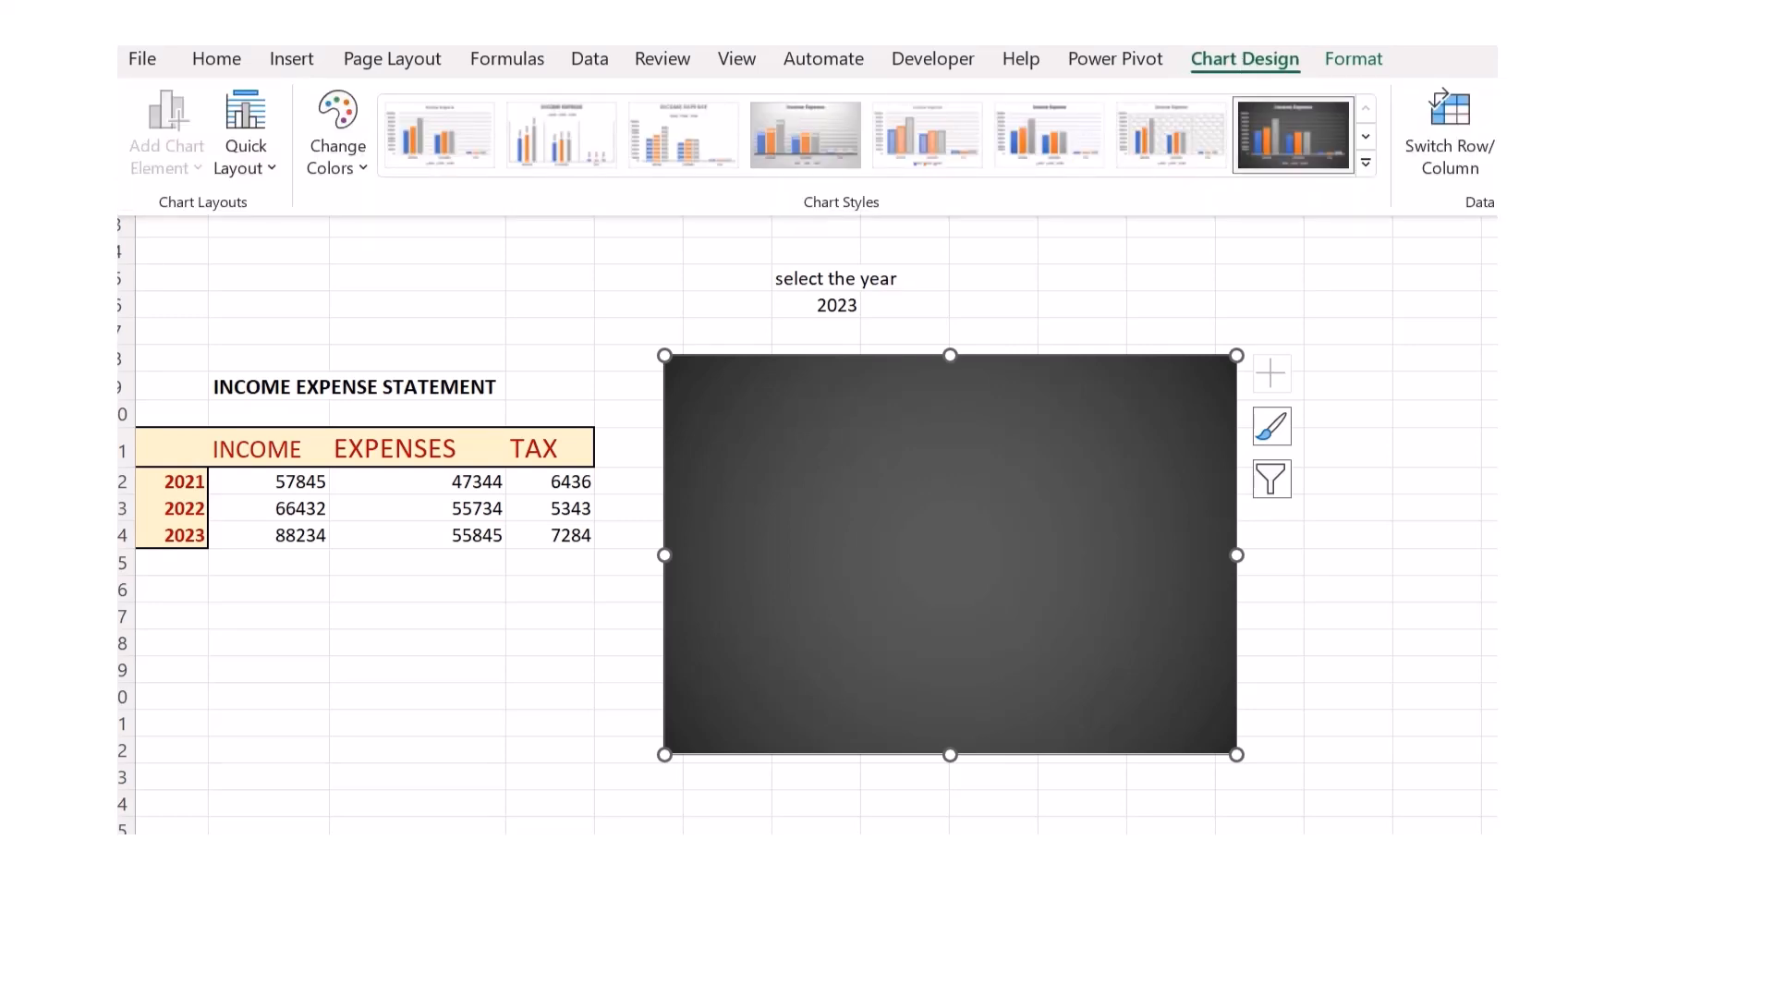
{"action": "left_click", "coordinate": [1530, 134]}
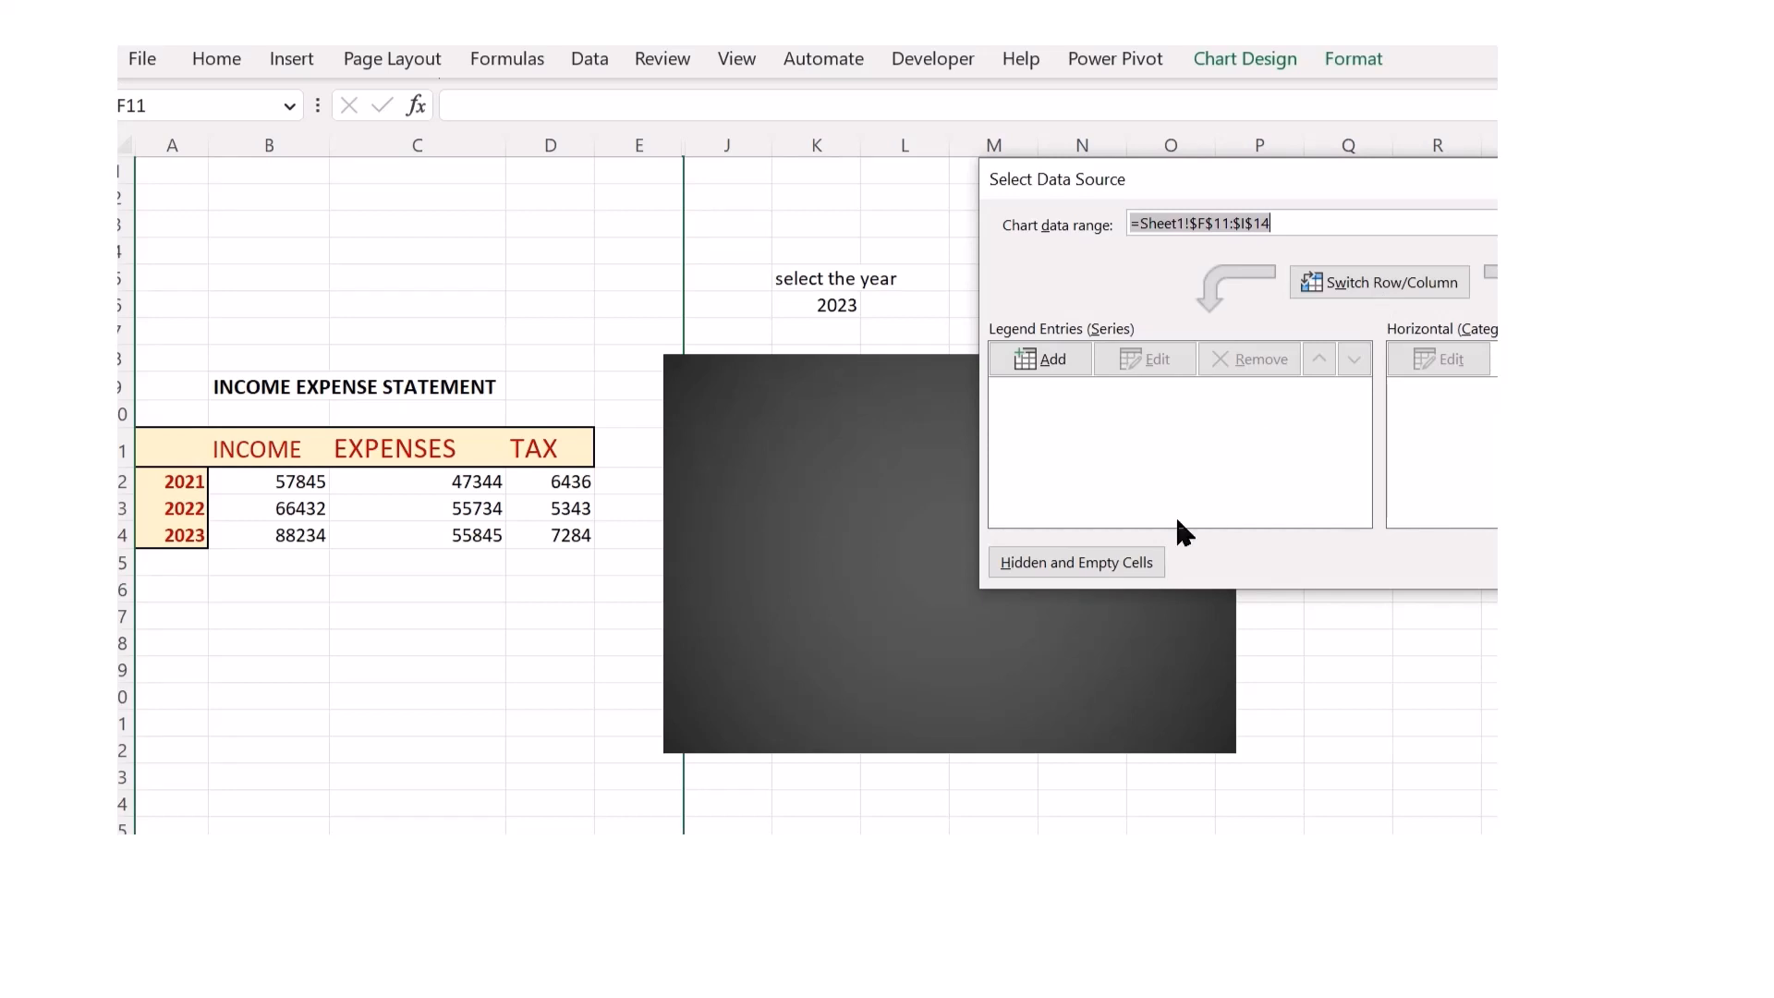
{"action": "left_click", "coordinate": [1101, 569]}
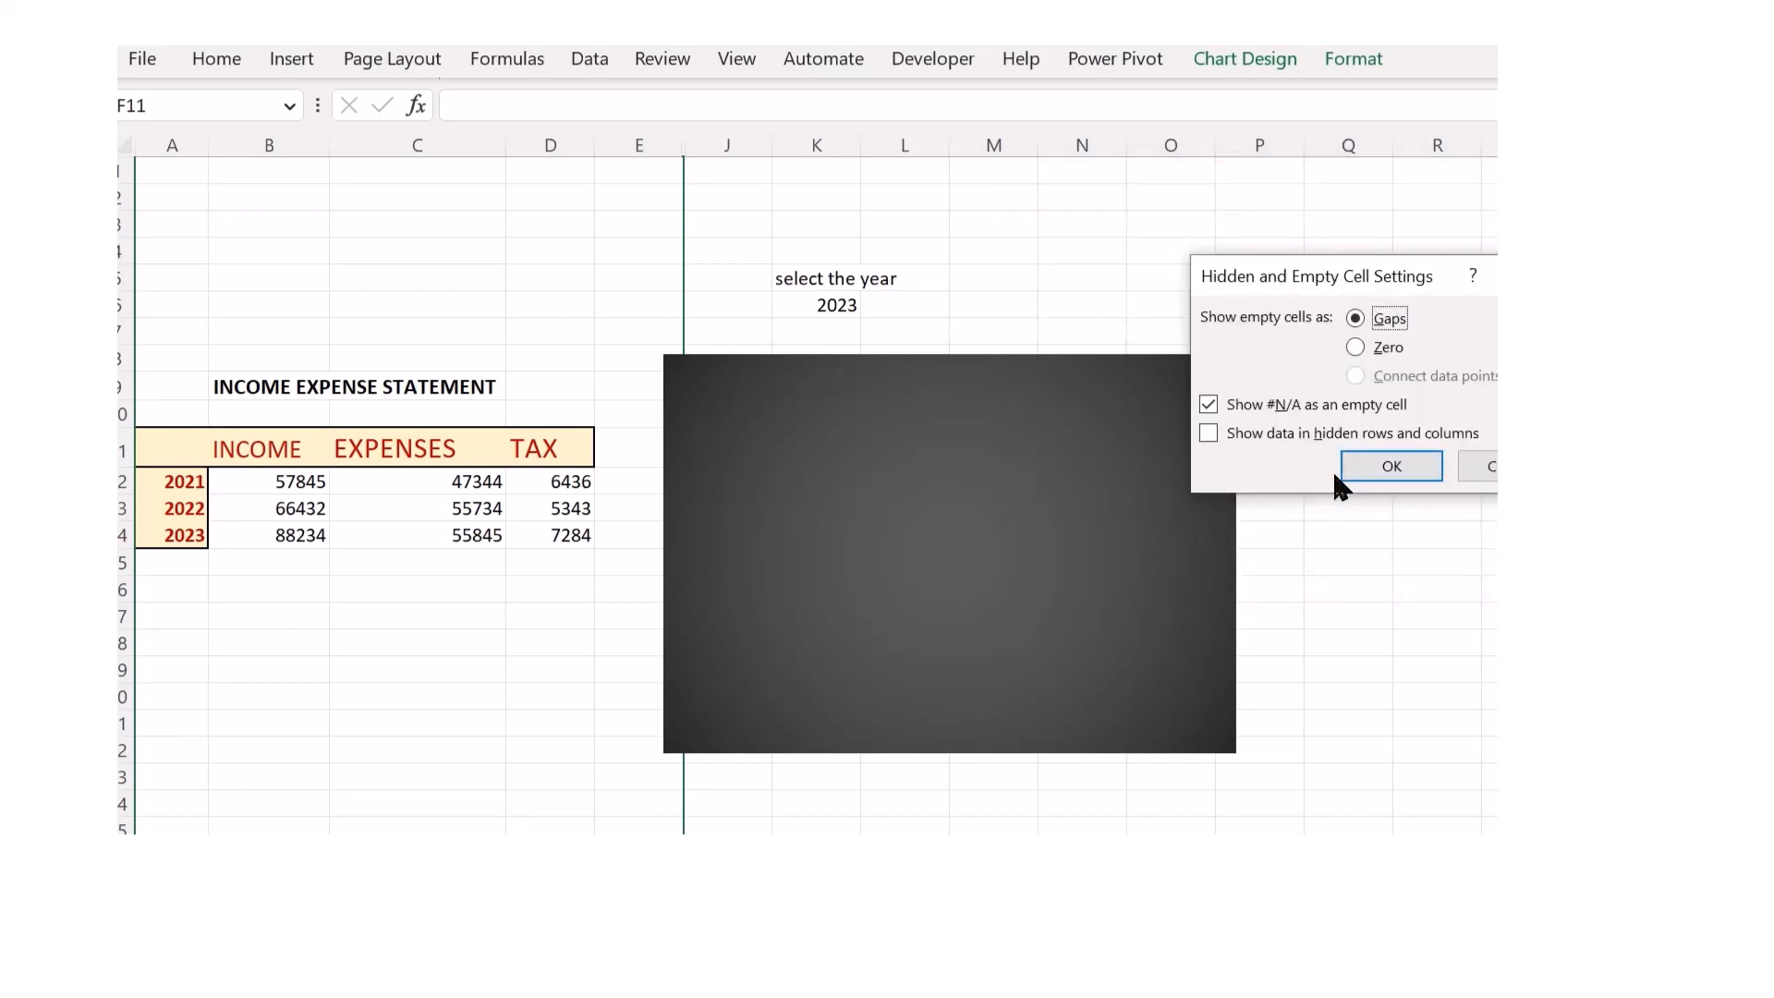
{"action": "left_click", "coordinate": [1249, 431]}
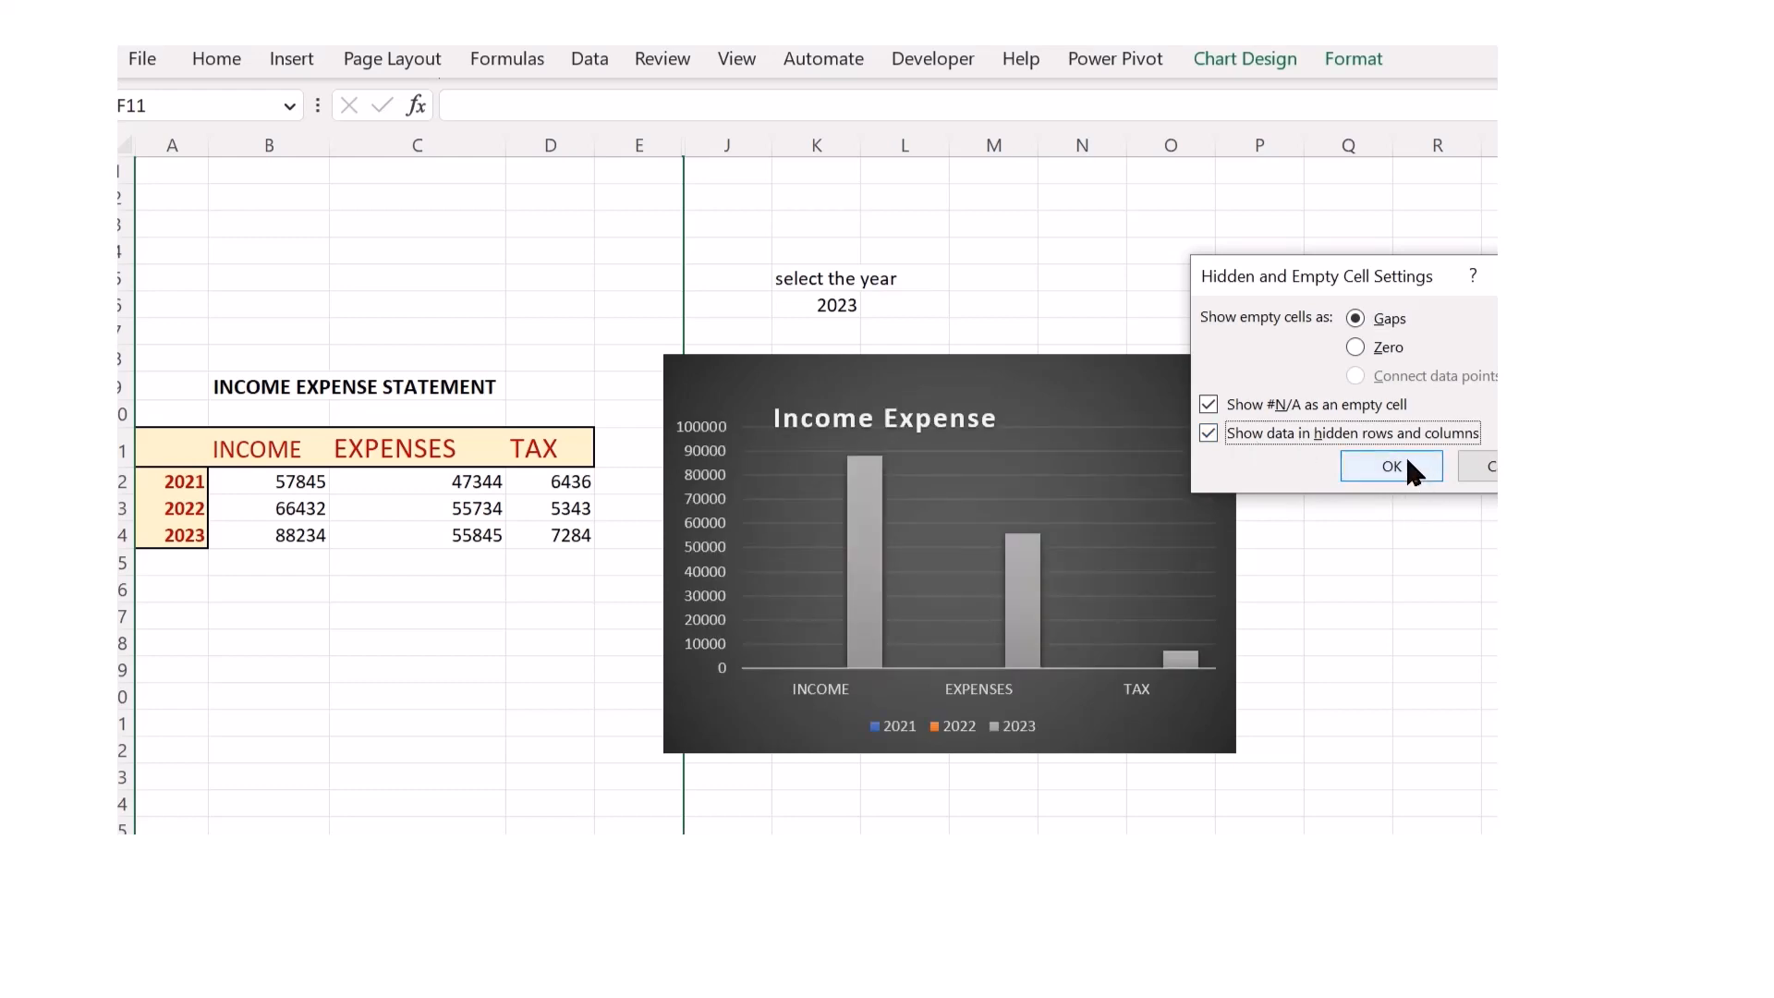
{"action": "left_click", "coordinate": [1413, 467]}
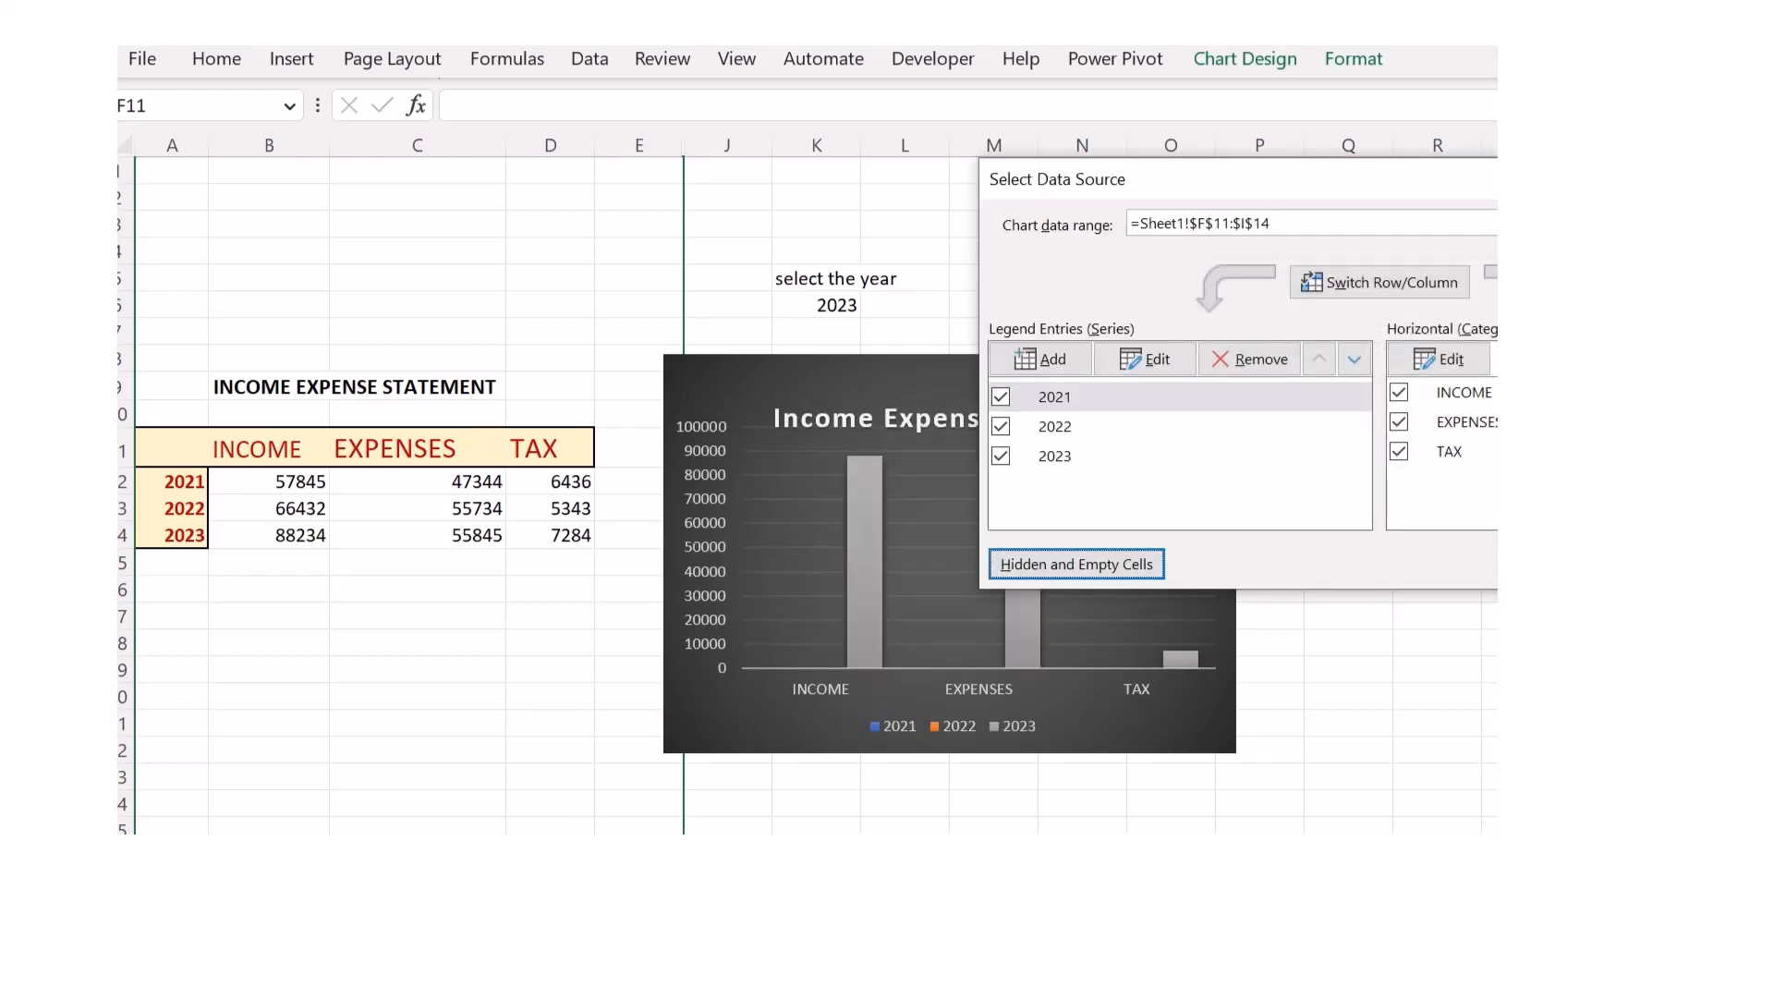
{"action": "left_click", "coordinate": [1621, 564]}
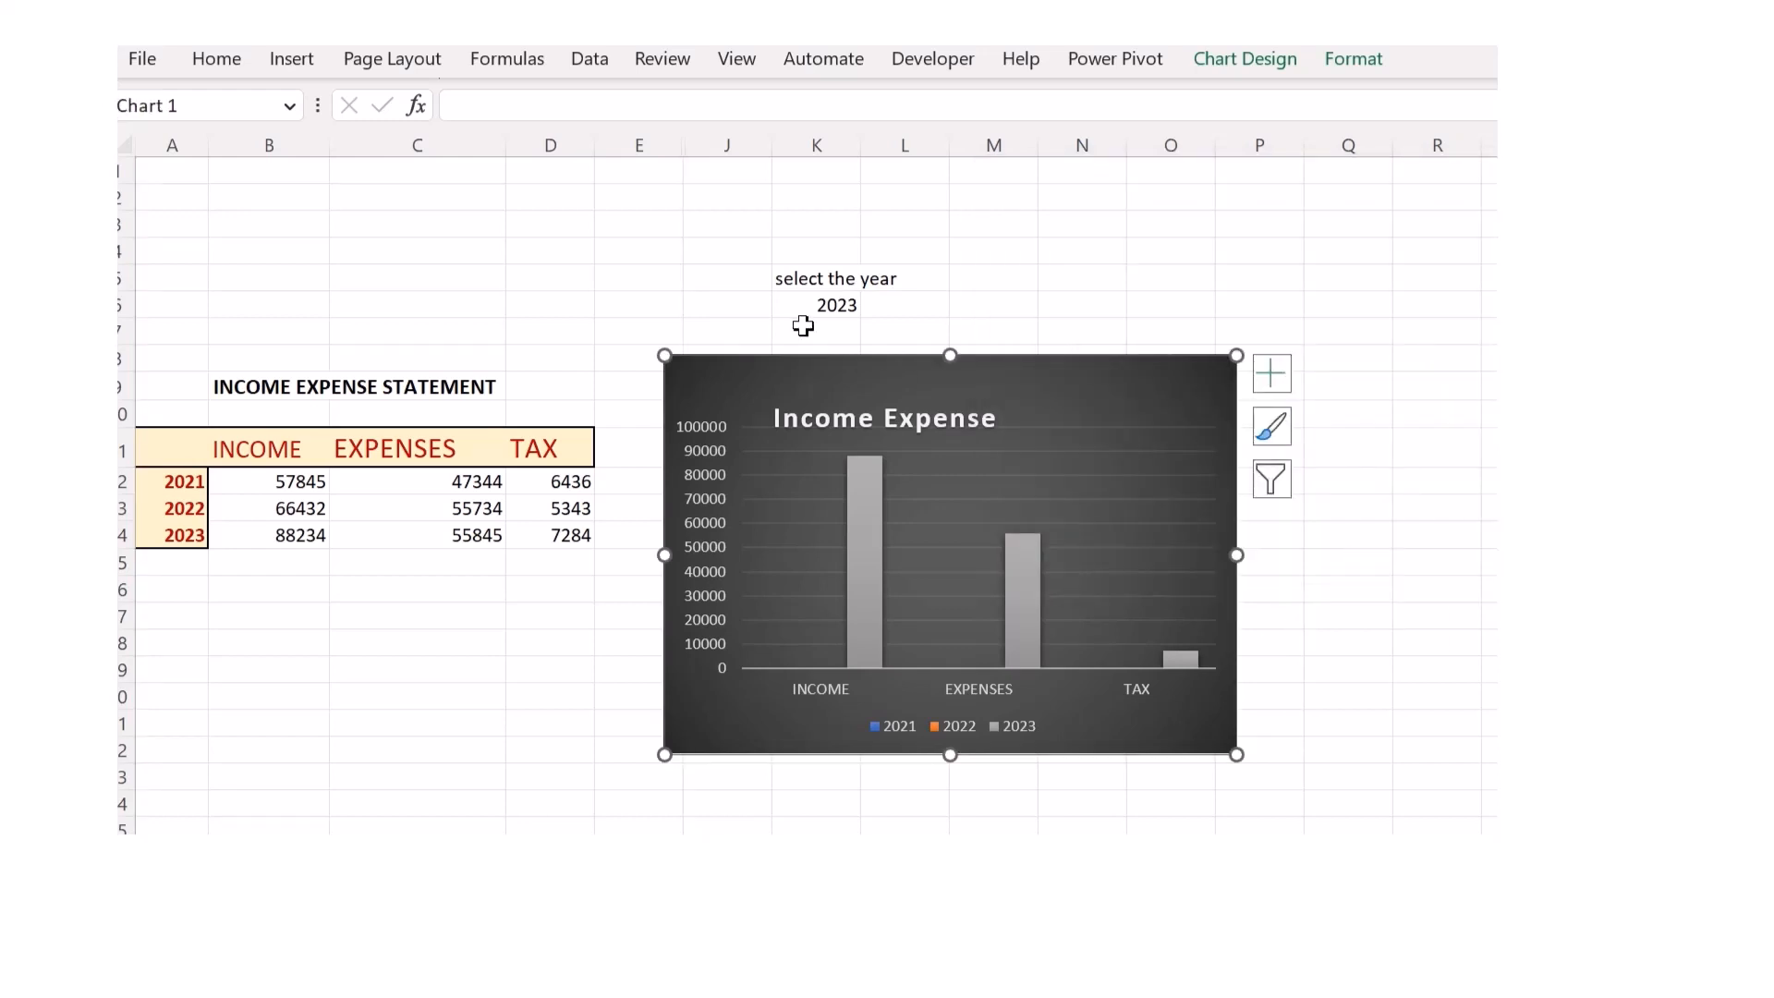
- Test the chart by switching the year selector in K6 through All, 2021, 2022 and 2023
{"action": "left_click", "coordinate": [824, 306]}
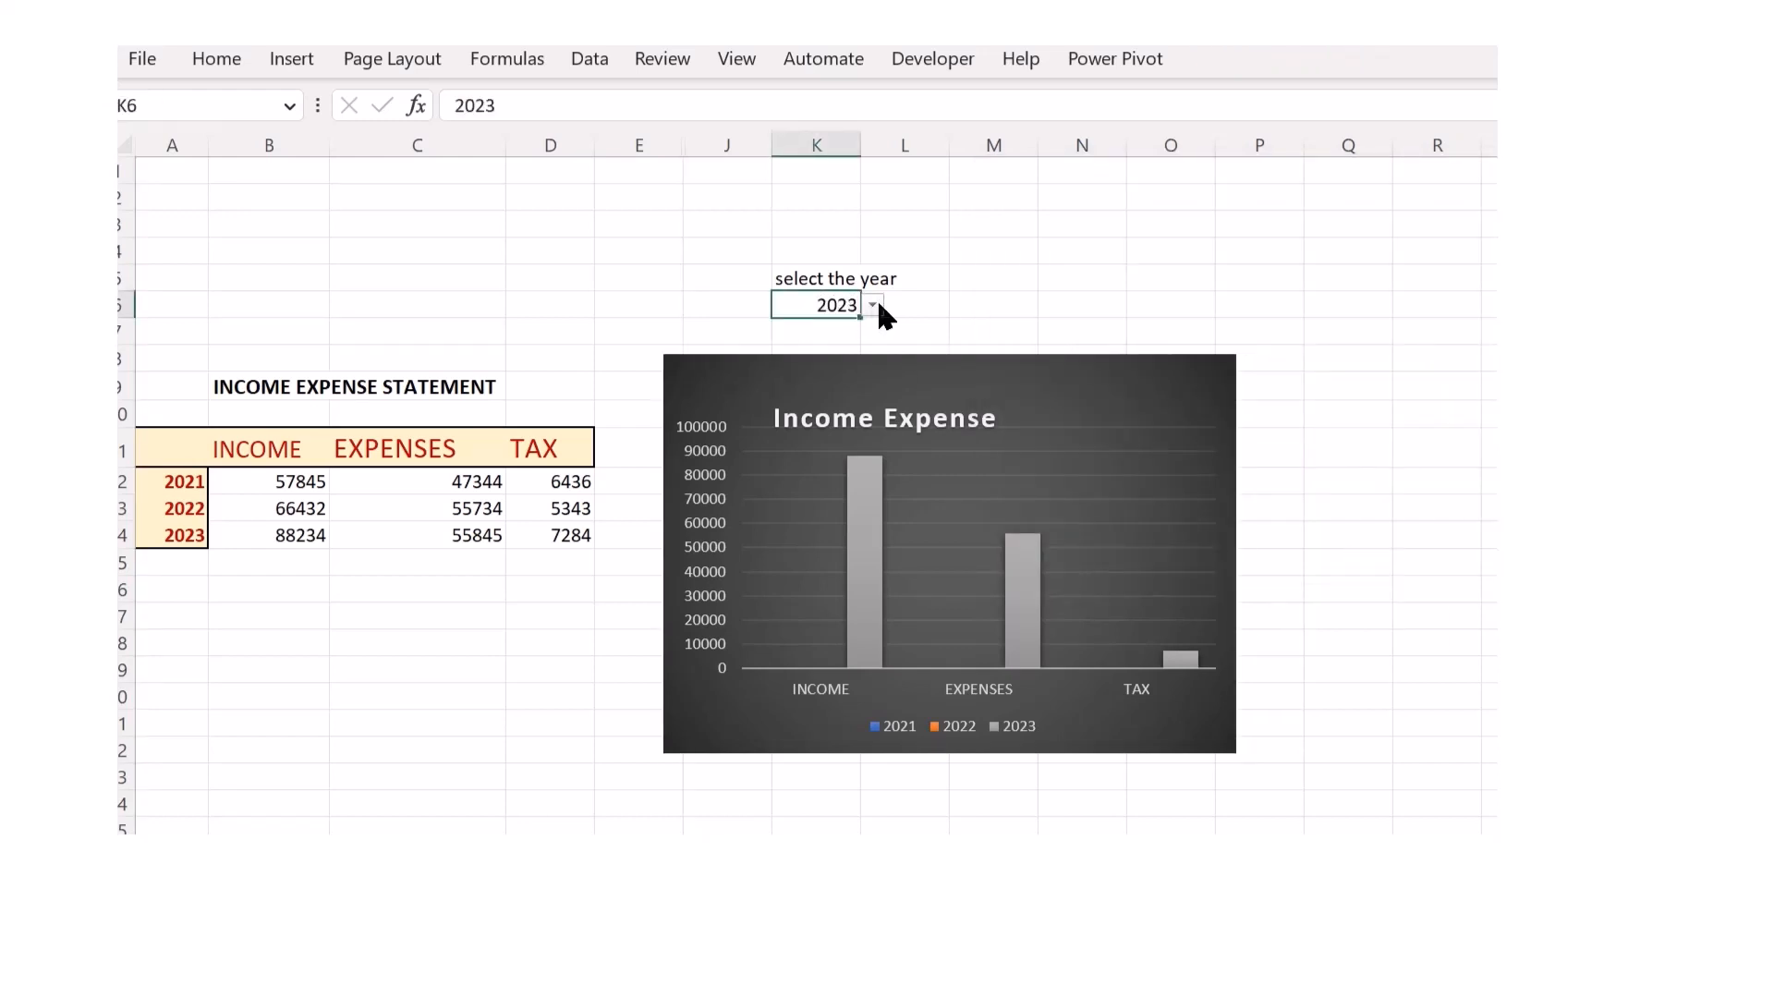
{"action": "left_click", "coordinate": [873, 304]}
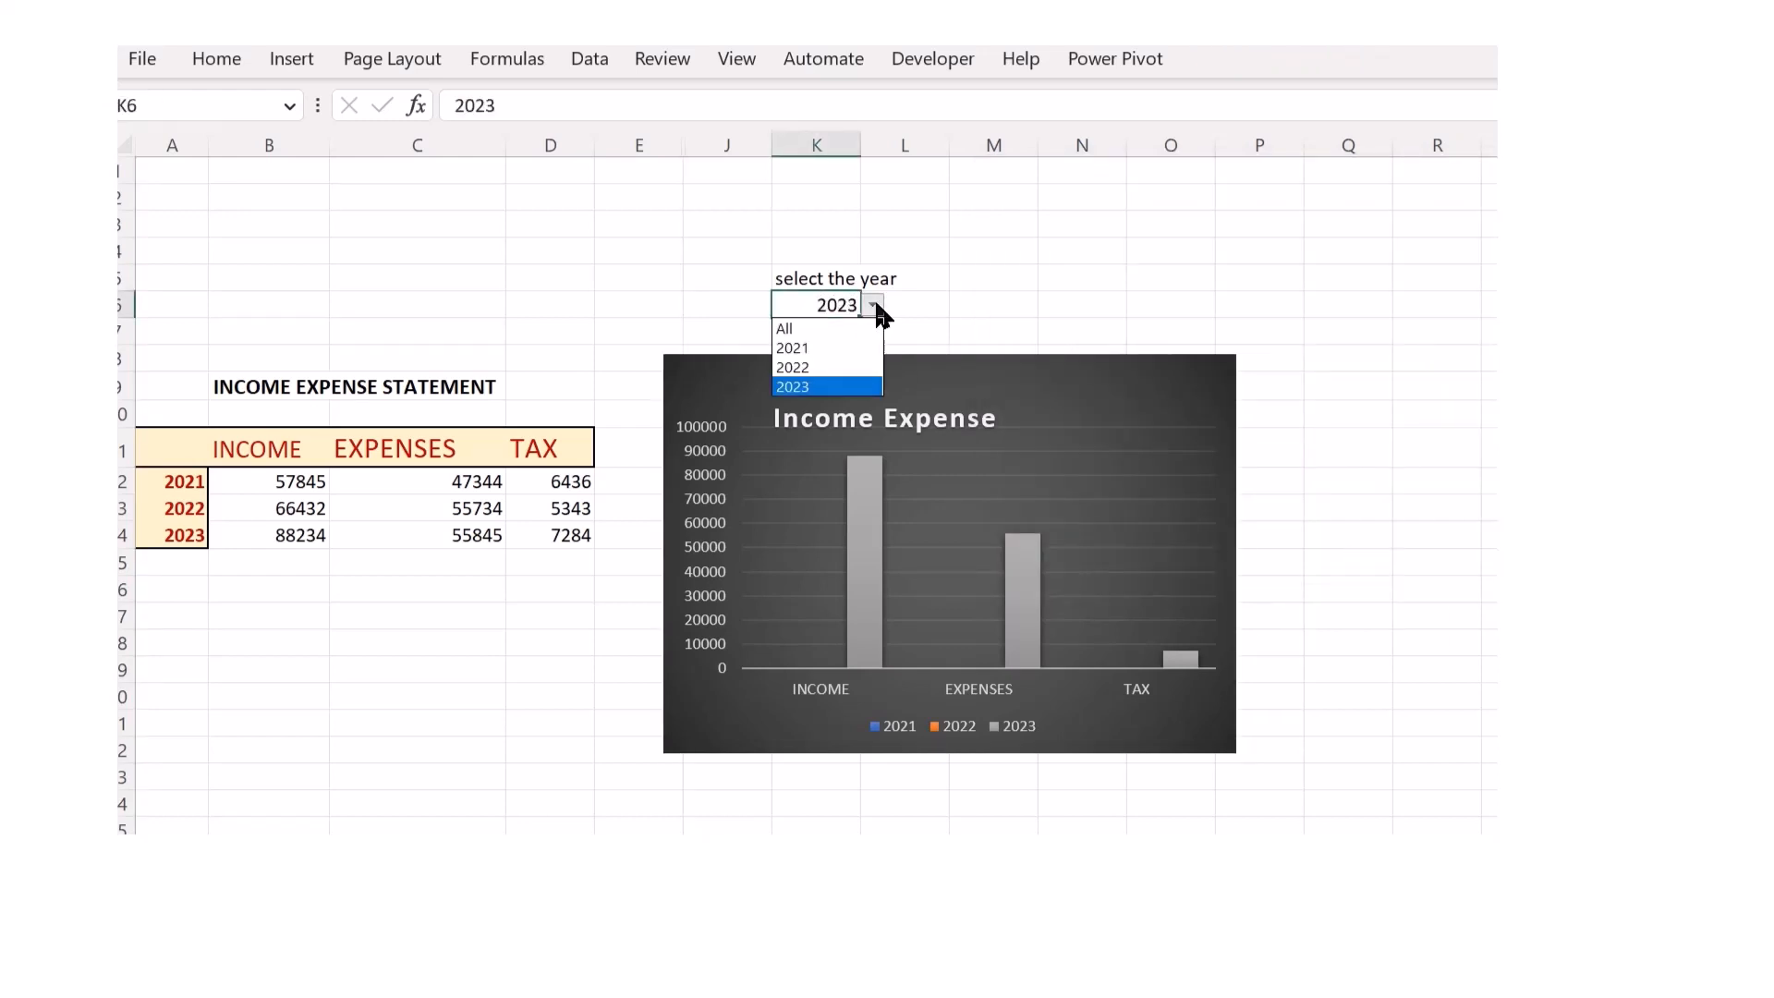
{"action": "left_click", "coordinate": [836, 332]}
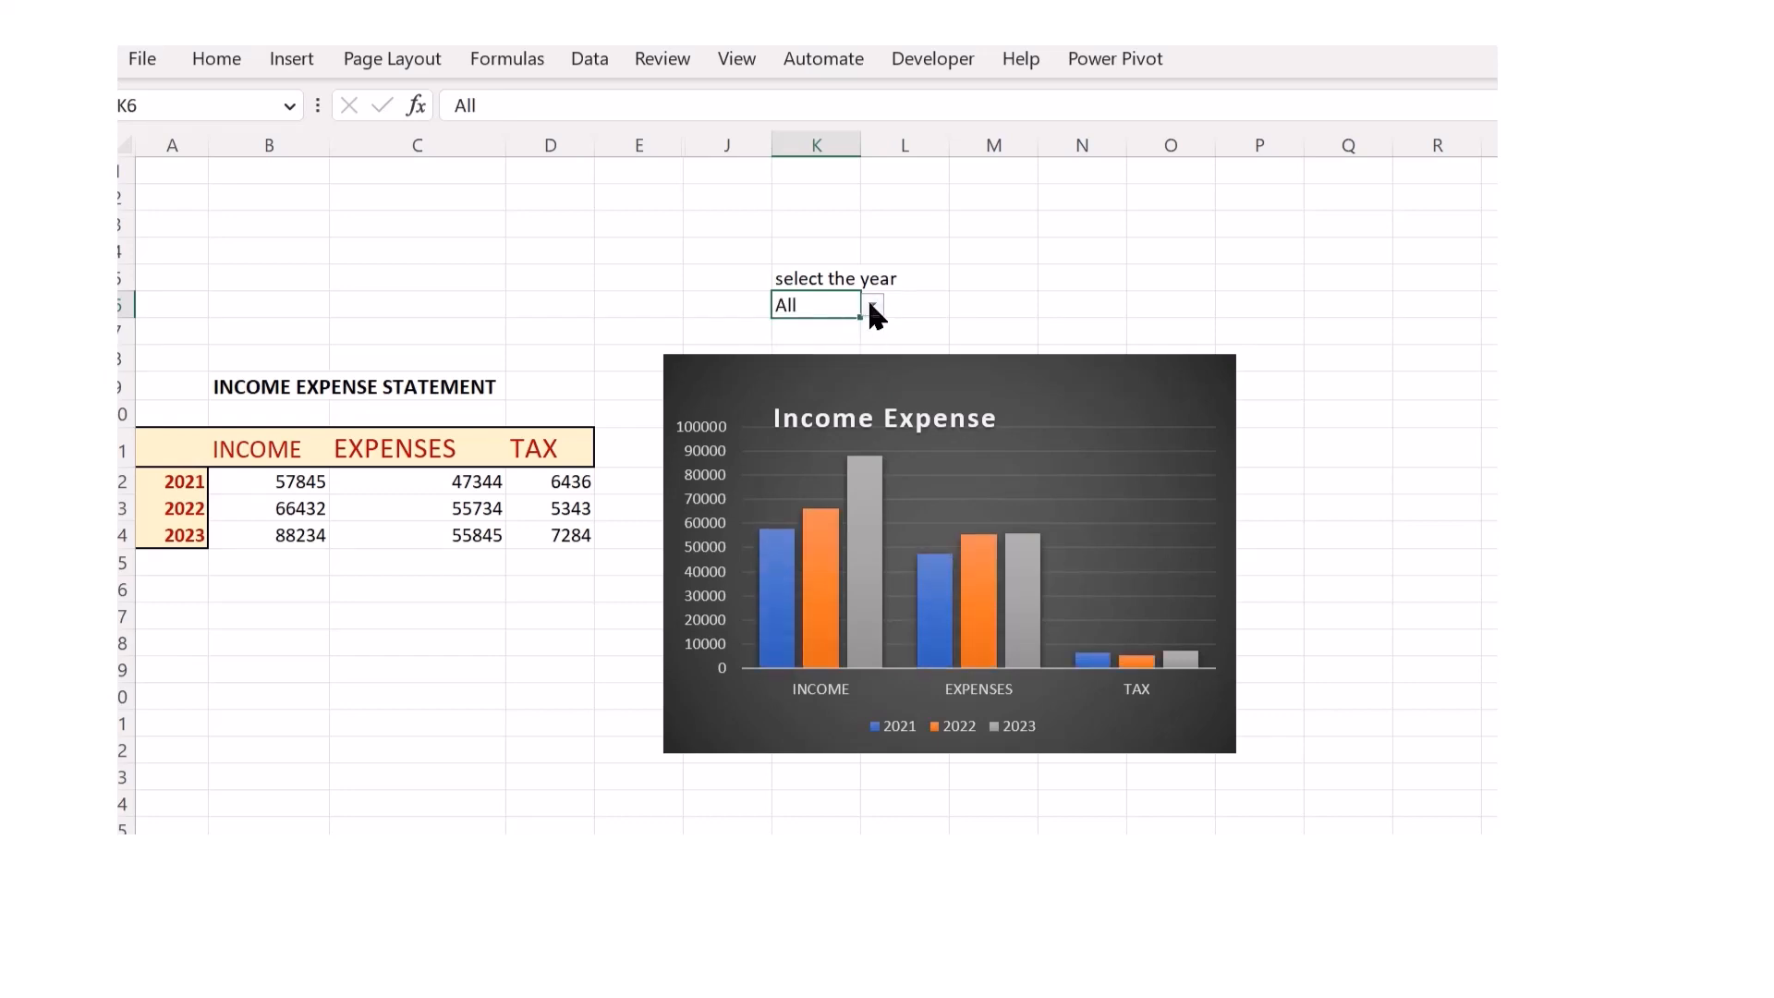
{"action": "left_click", "coordinate": [870, 301]}
{"action": "left_click", "coordinate": [837, 345]}
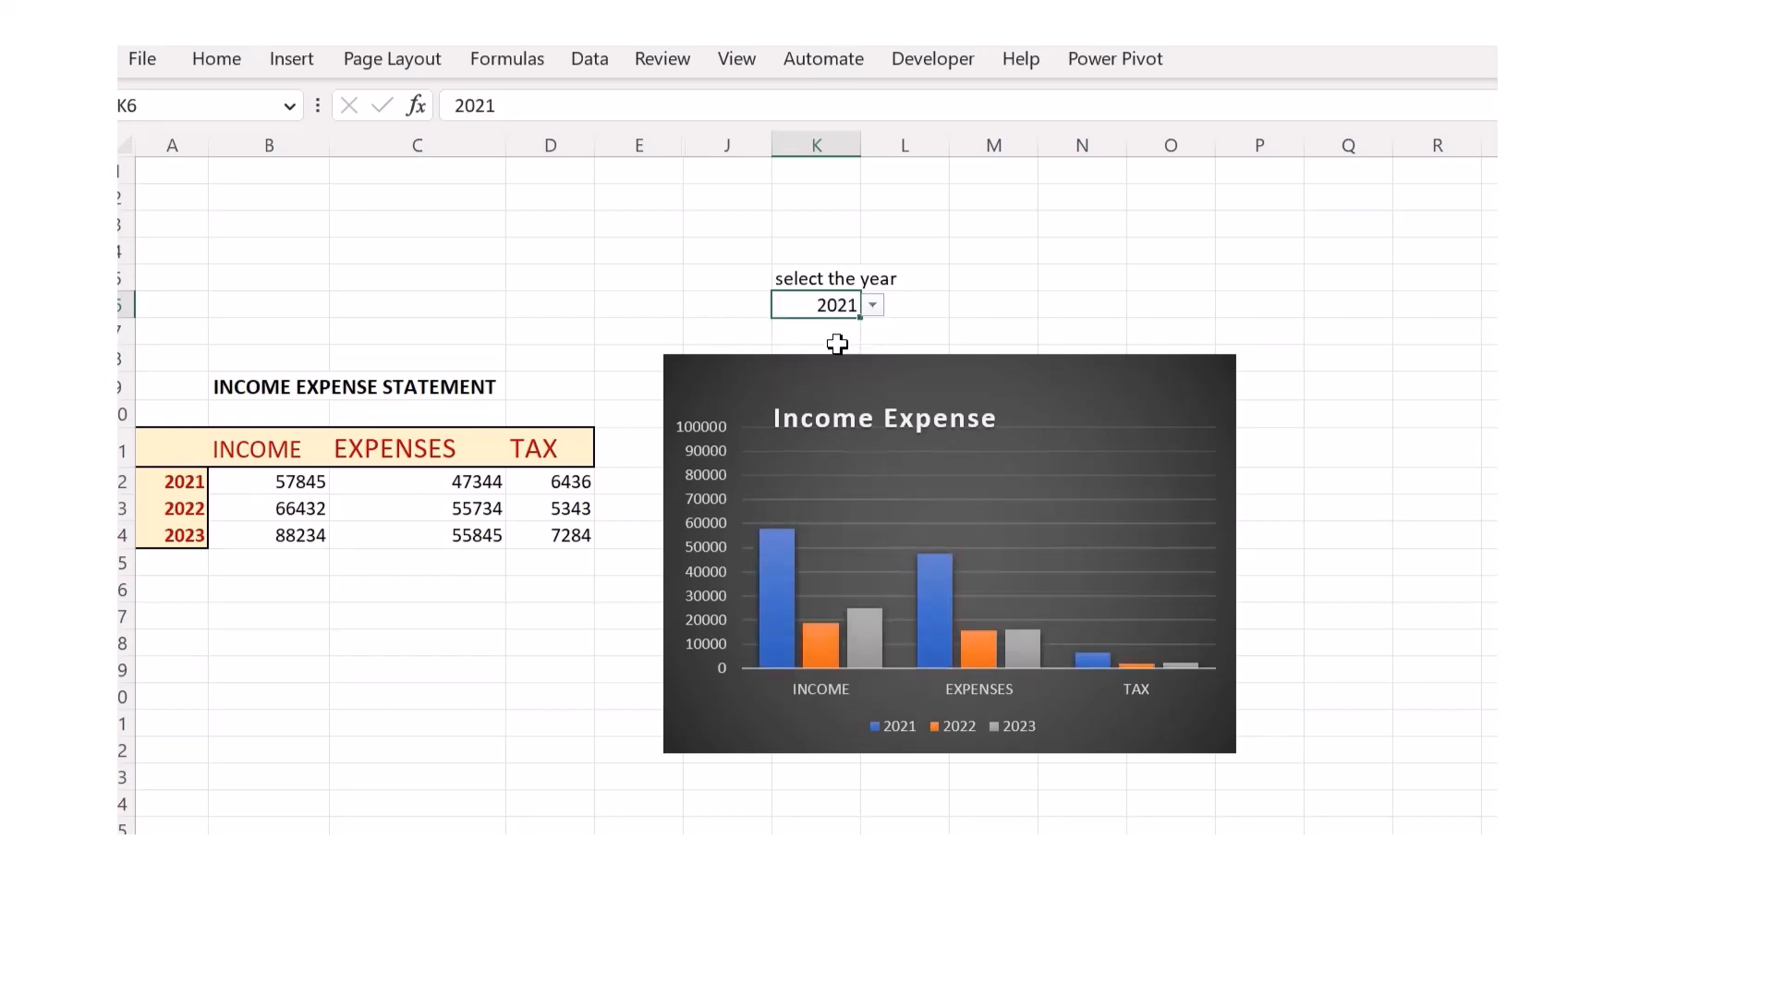
{"action": "left_click", "coordinate": [871, 305]}
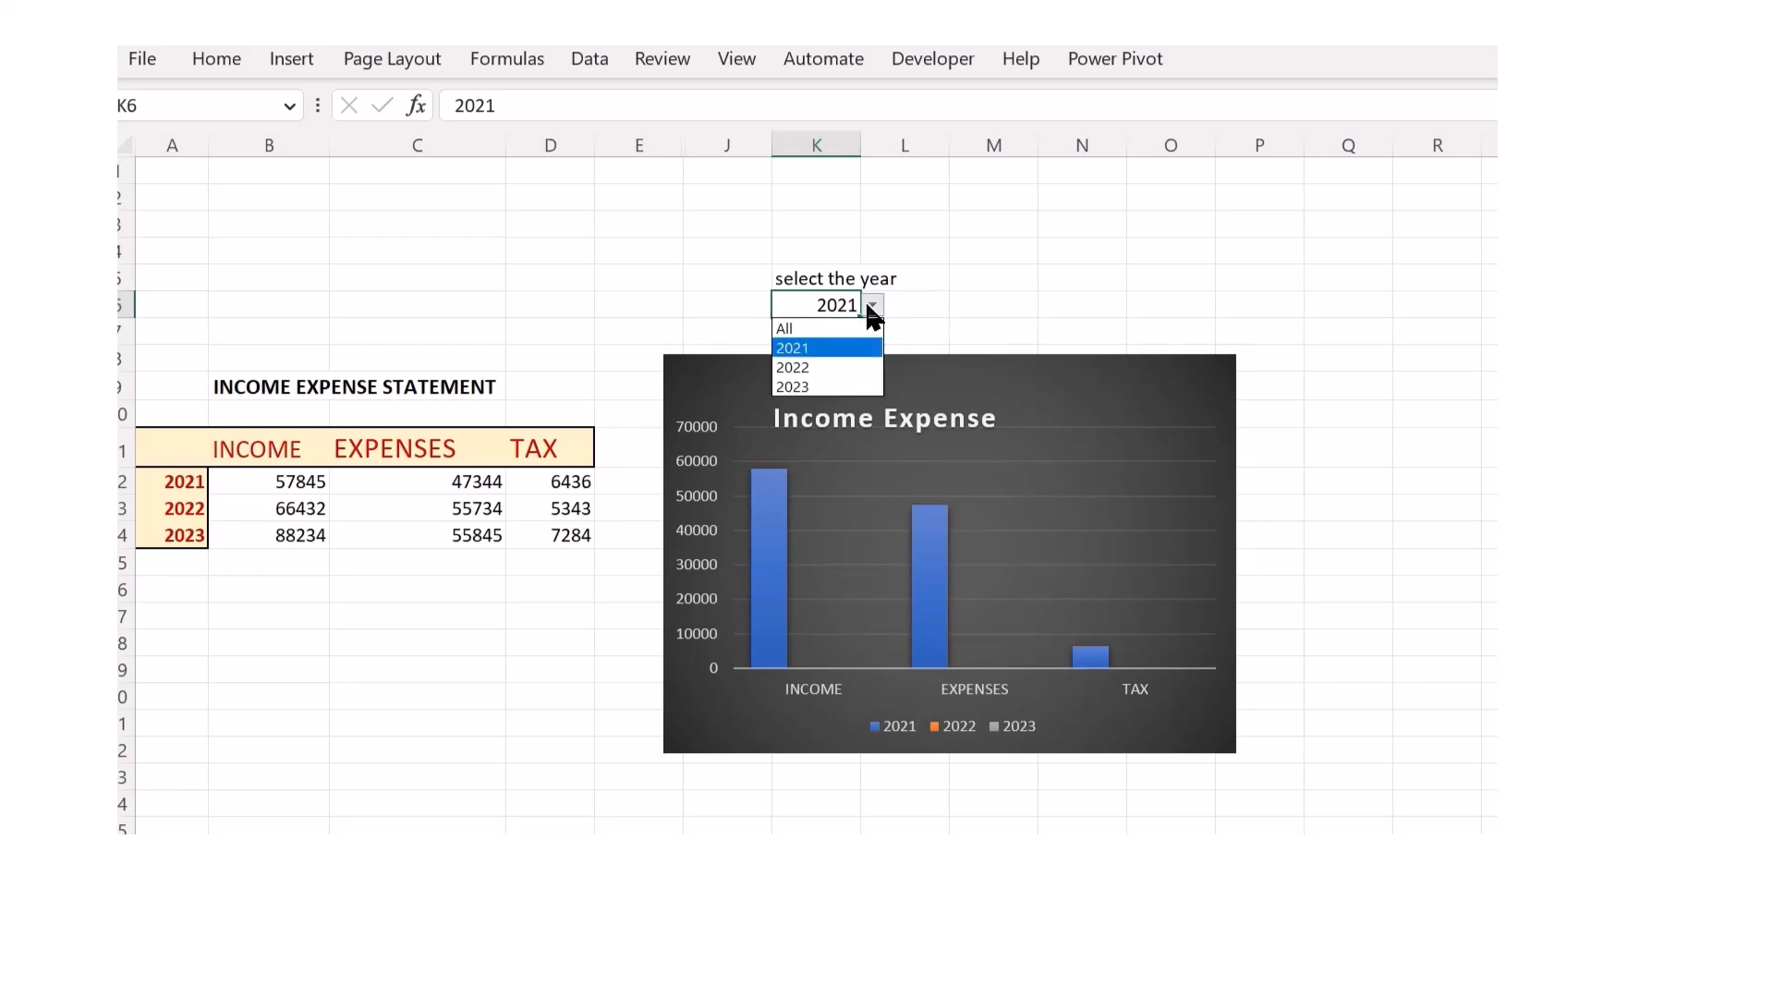
{"action": "left_click", "coordinate": [834, 368]}
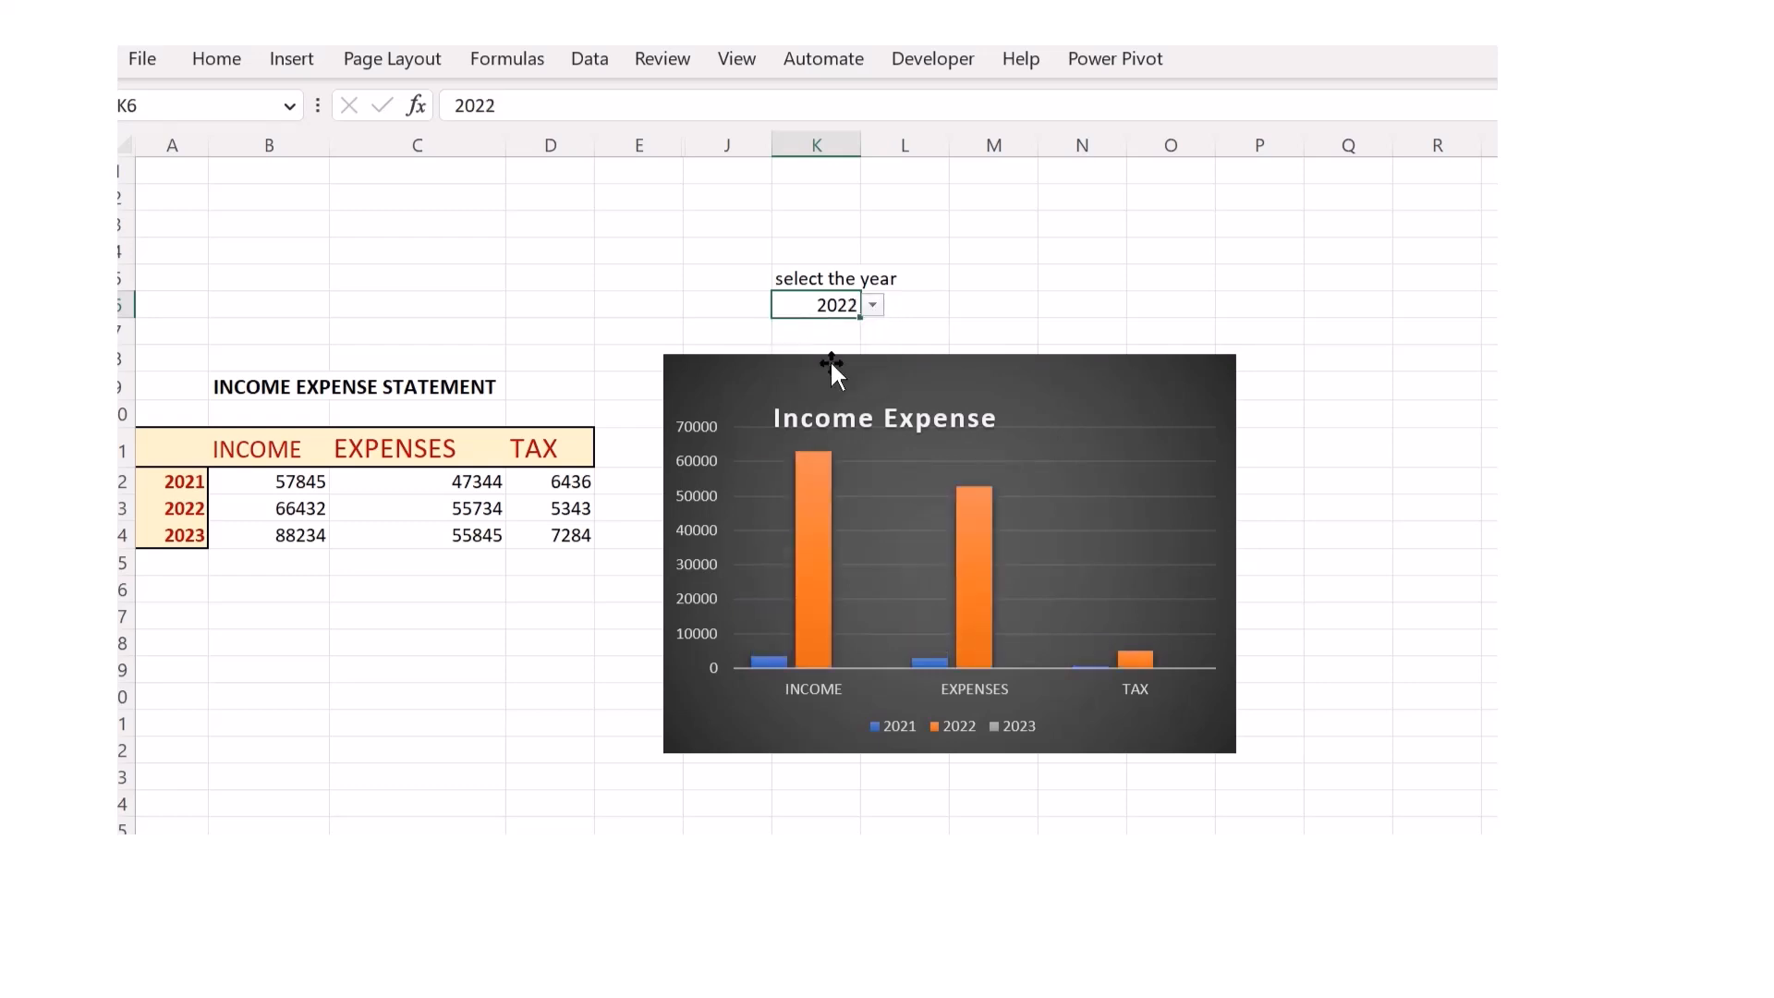
{"action": "left_click", "coordinate": [872, 305]}
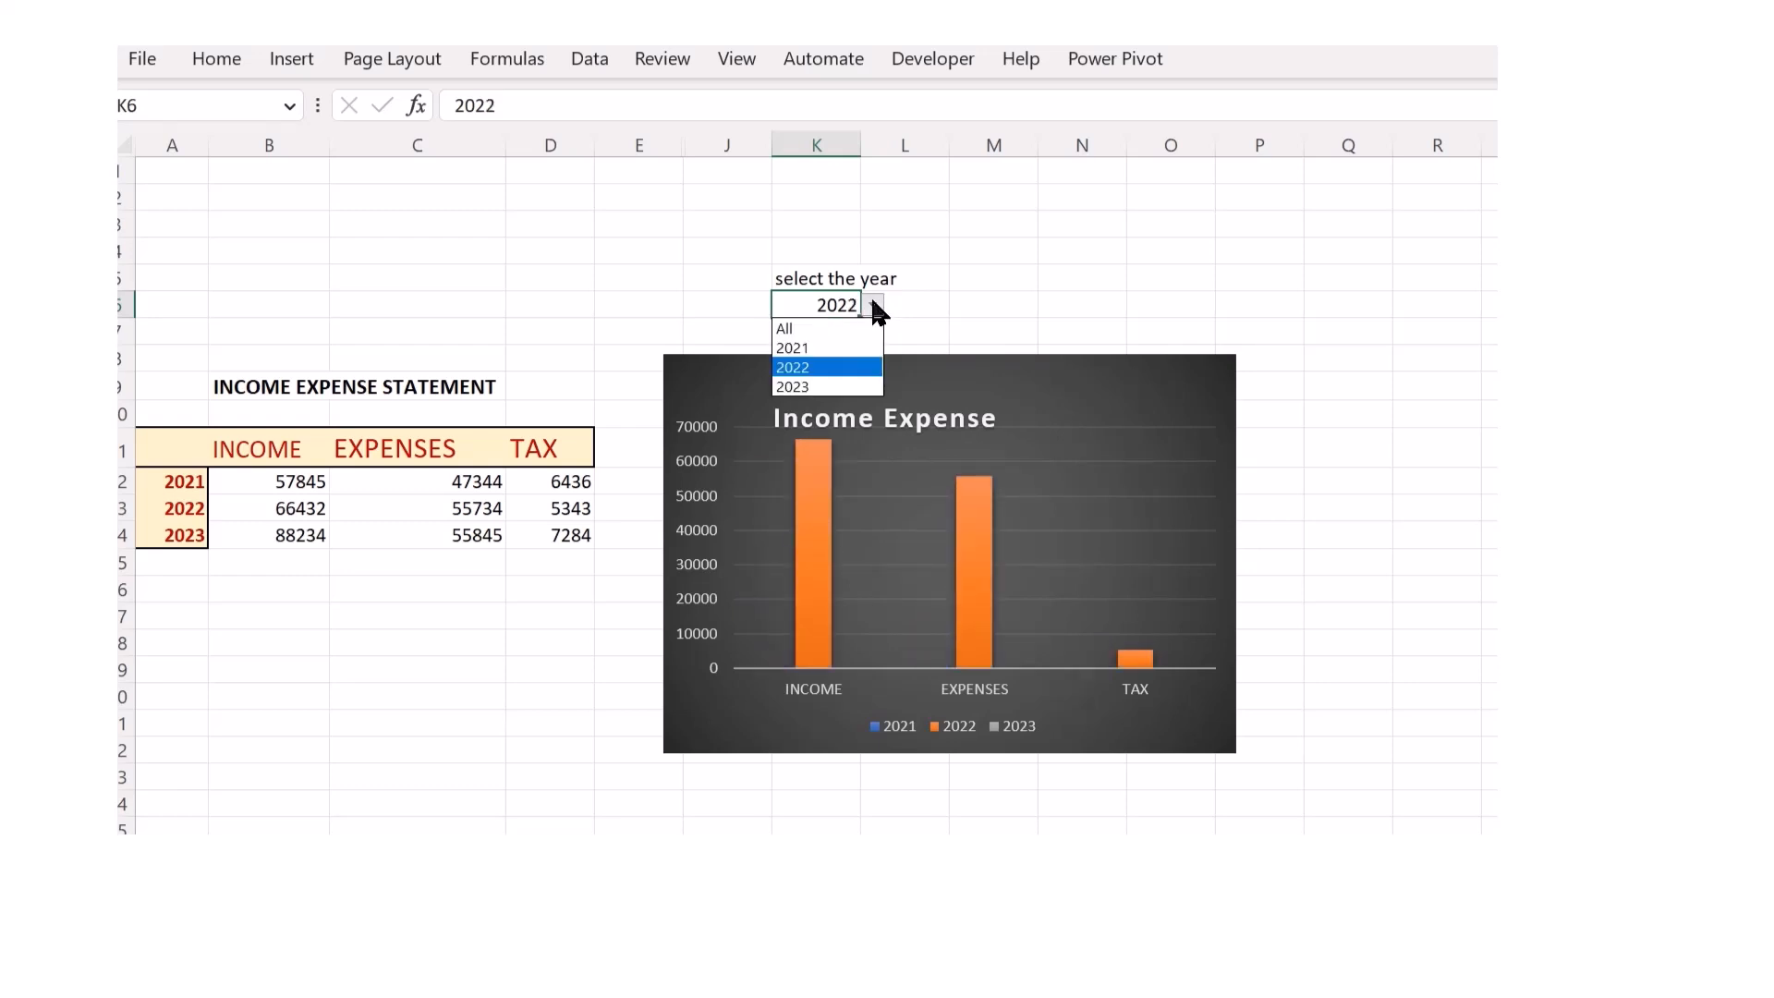
{"action": "left_click", "coordinate": [841, 387]}
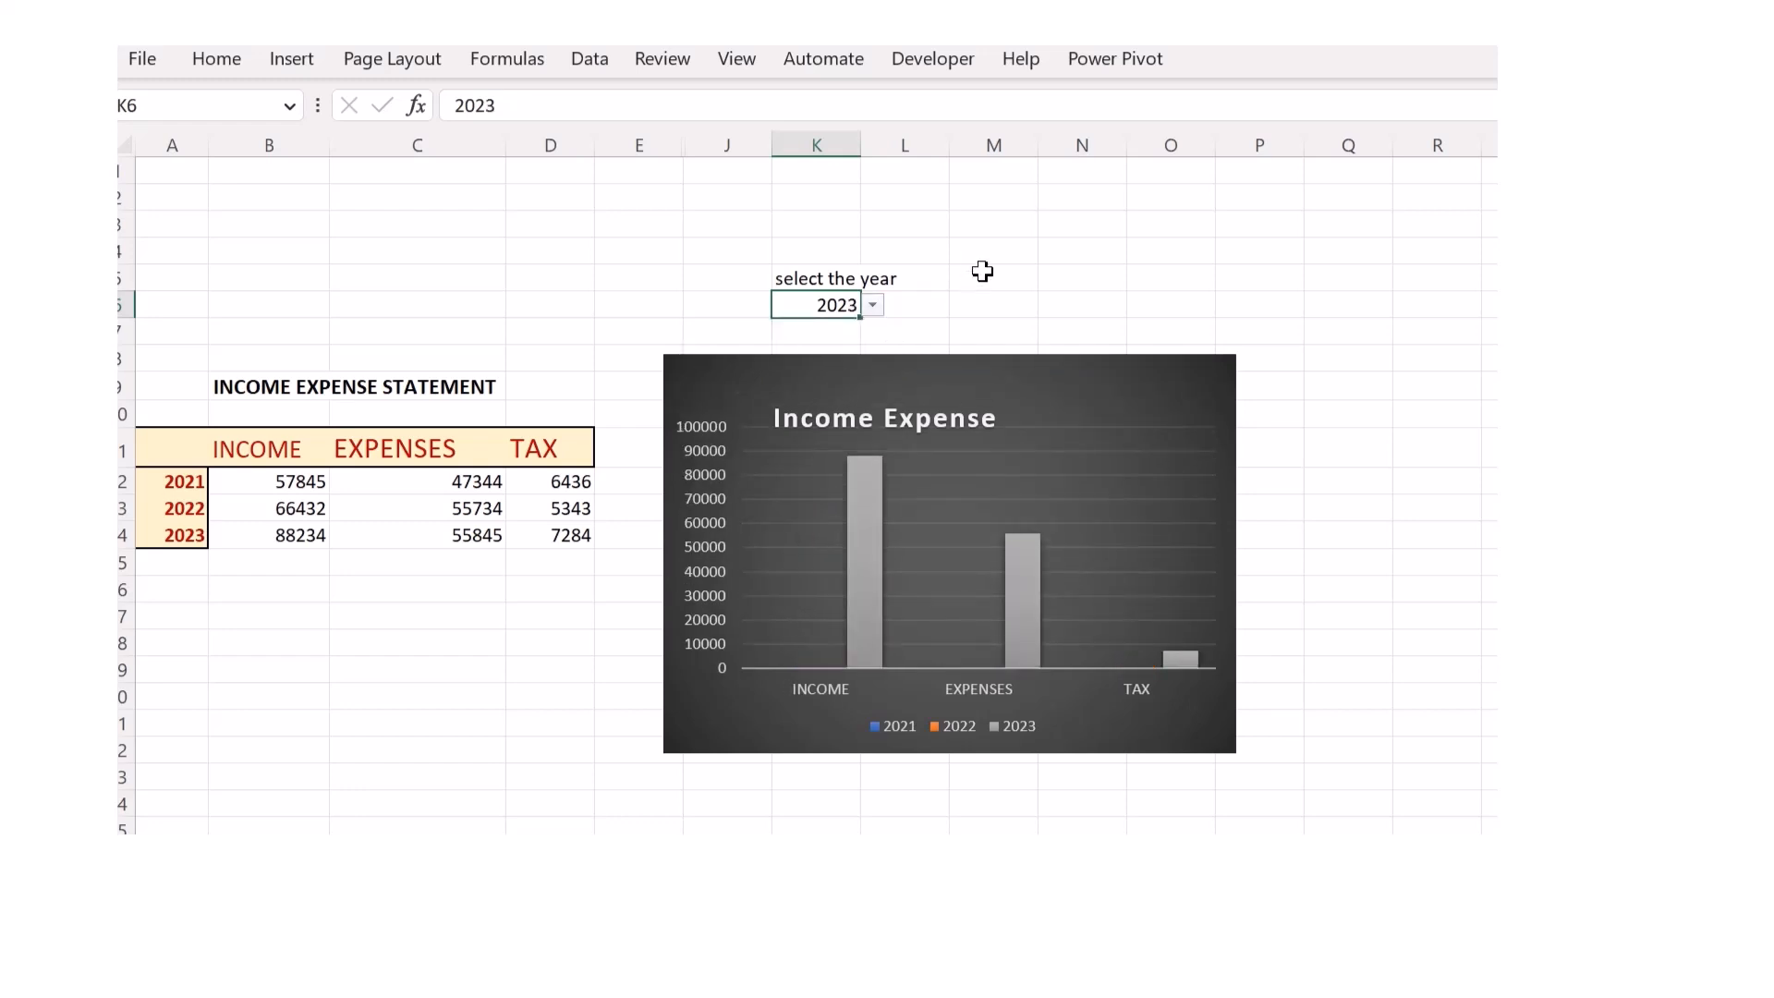